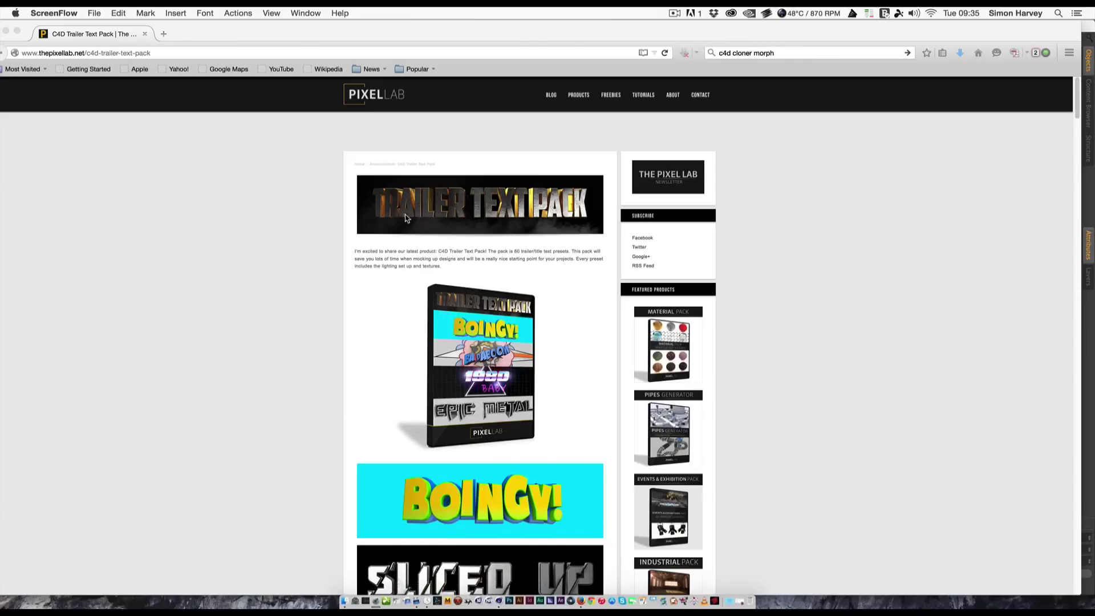
Examine the preset previews, FAQ and purchase details on the C4D Trailer Text Pack product page.
scroll(405, 217, "down", 10)
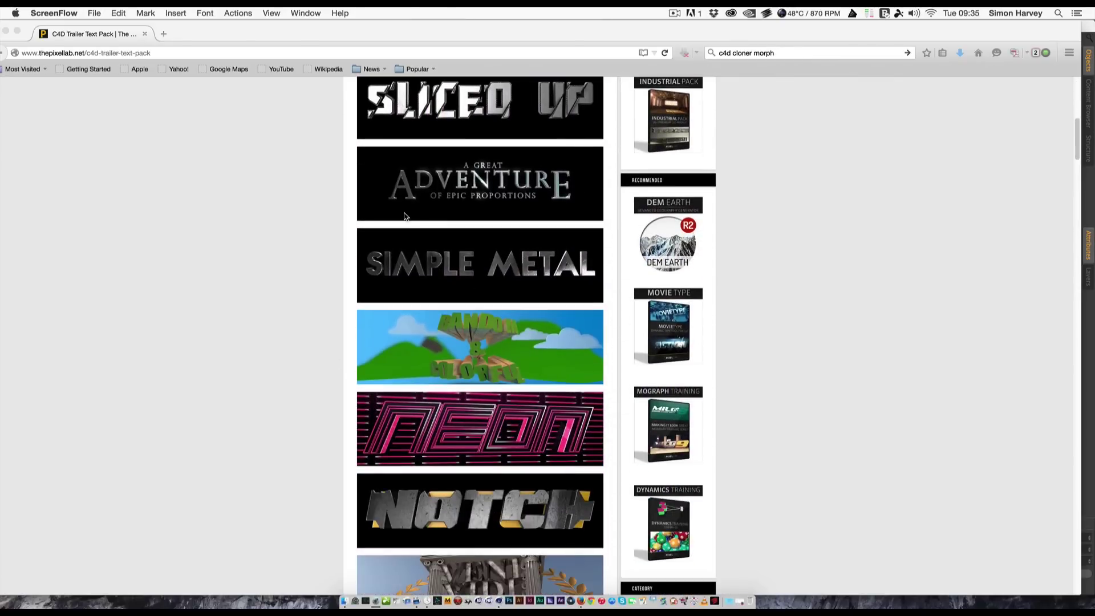
scroll(324, 330, "down", 7)
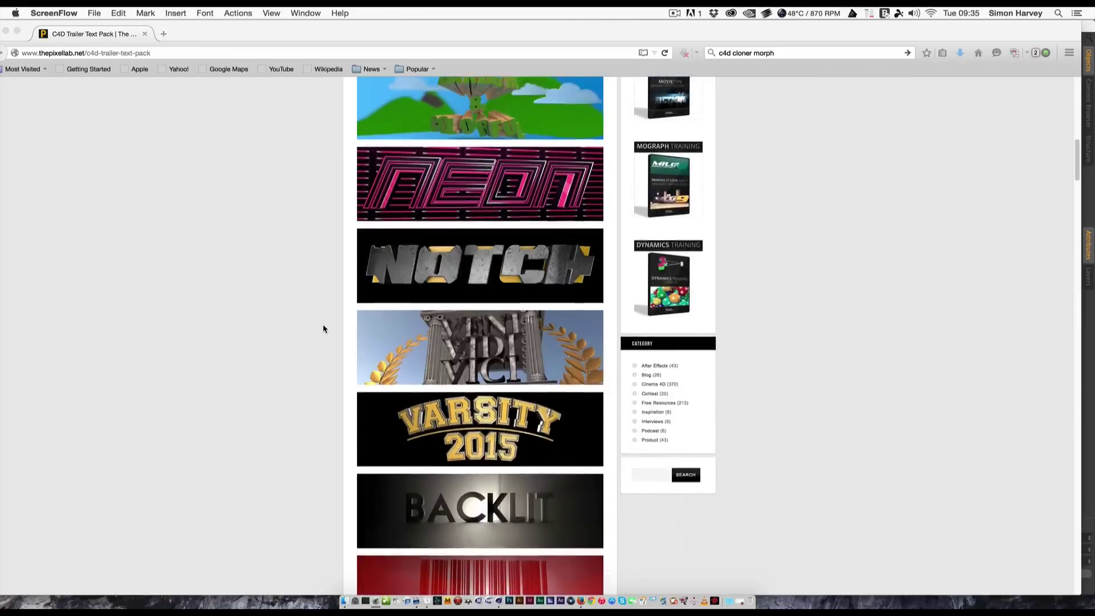
scroll(277, 349, "down", 8)
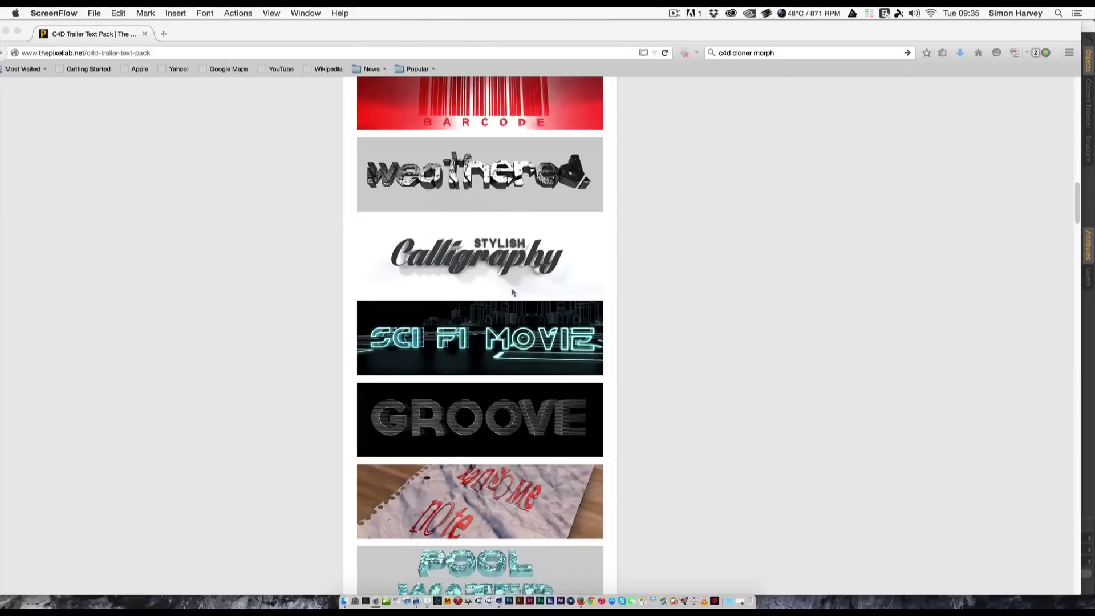
scroll(414, 360, "down", 4)
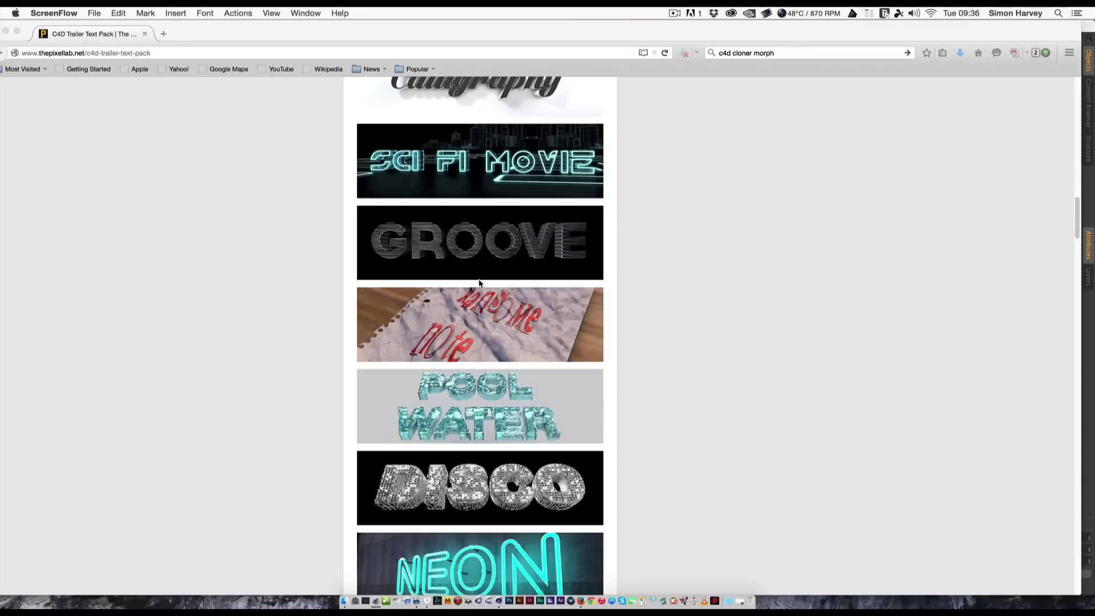
scroll(480, 283, "down", 10)
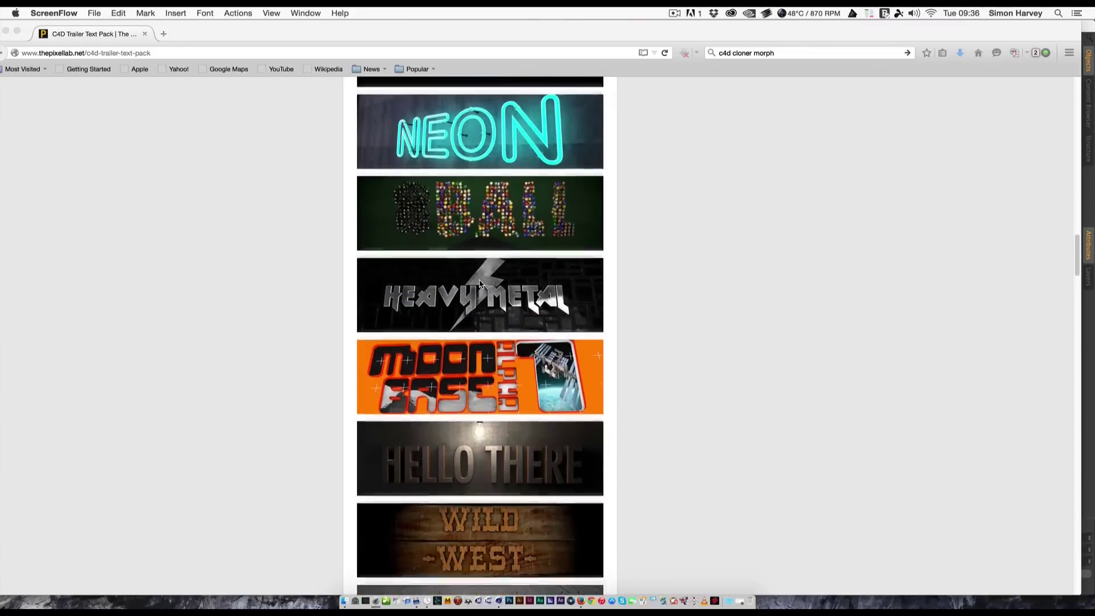
scroll(479, 283, "down", 18)
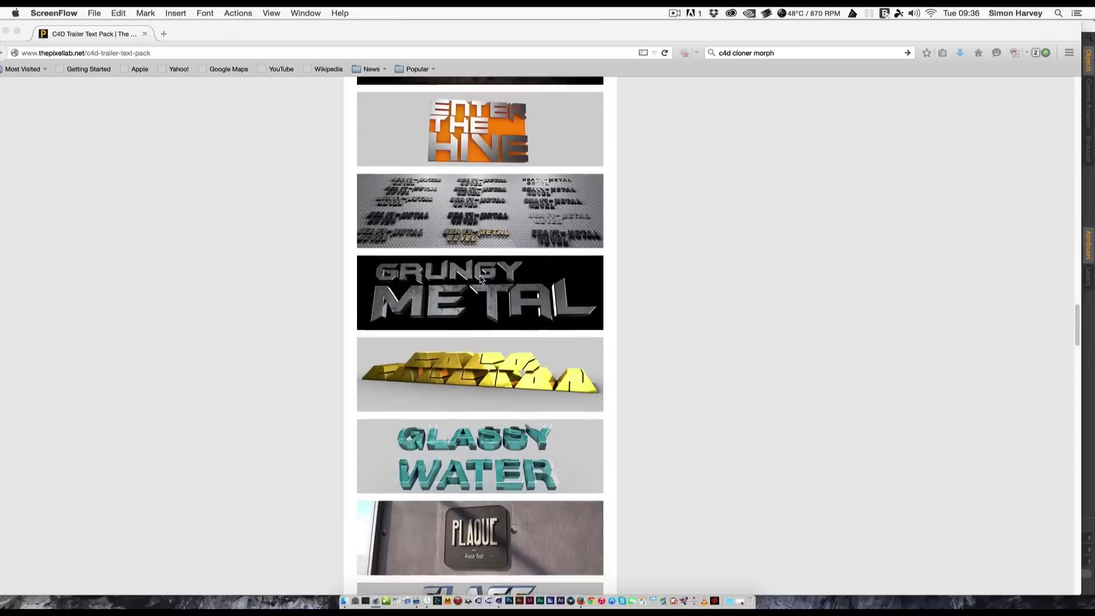
scroll(480, 279, "down", 13)
scroll(481, 279, "down", 14)
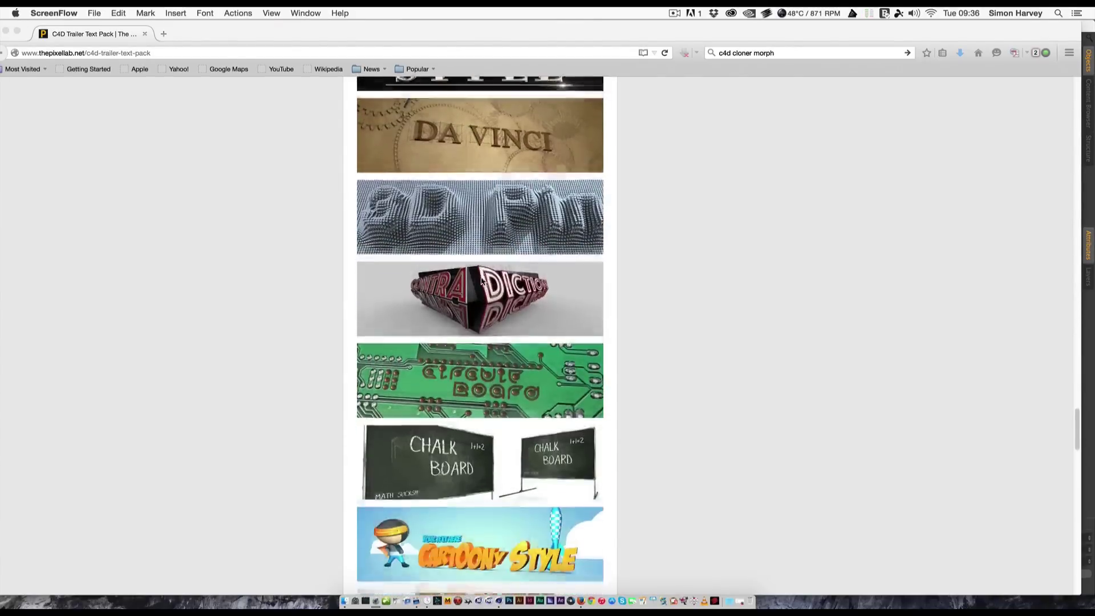
scroll(480, 280, "down", 14)
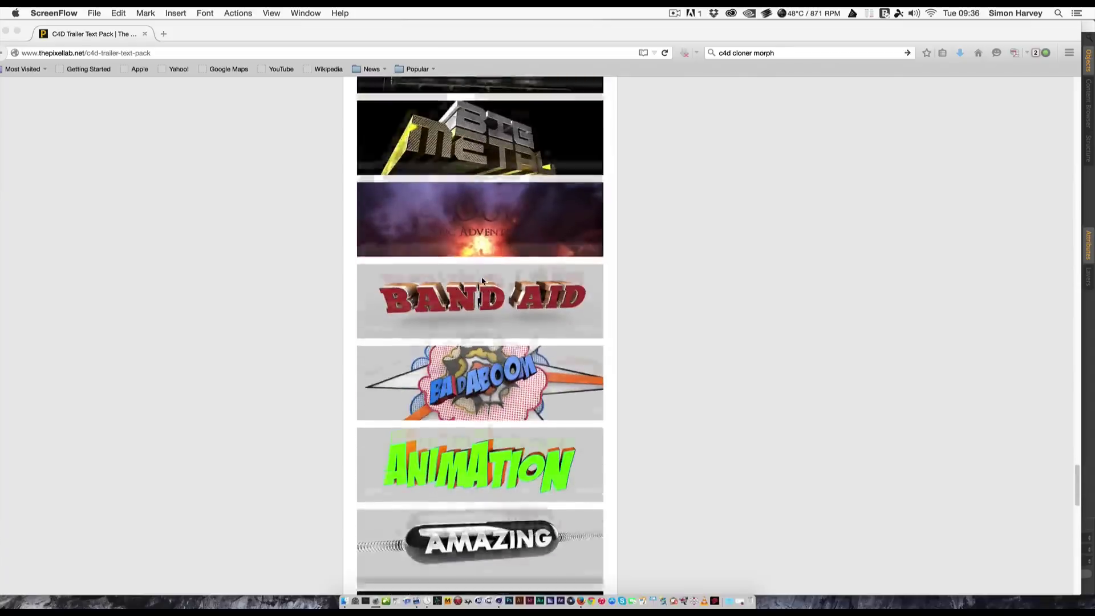
scroll(482, 281, "down", 16)
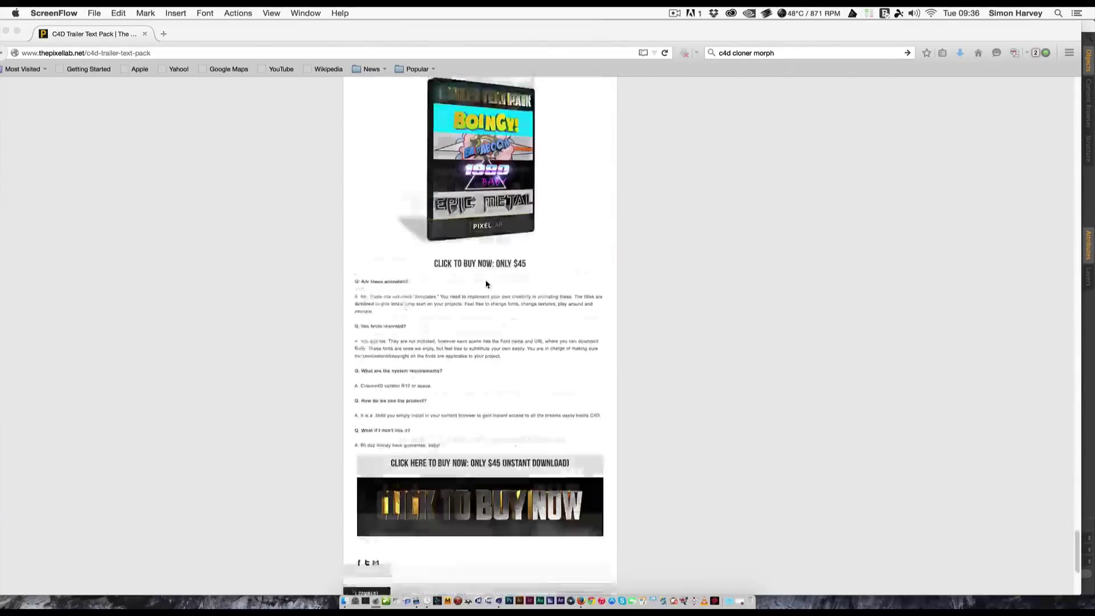
scroll(486, 284, "up", 20)
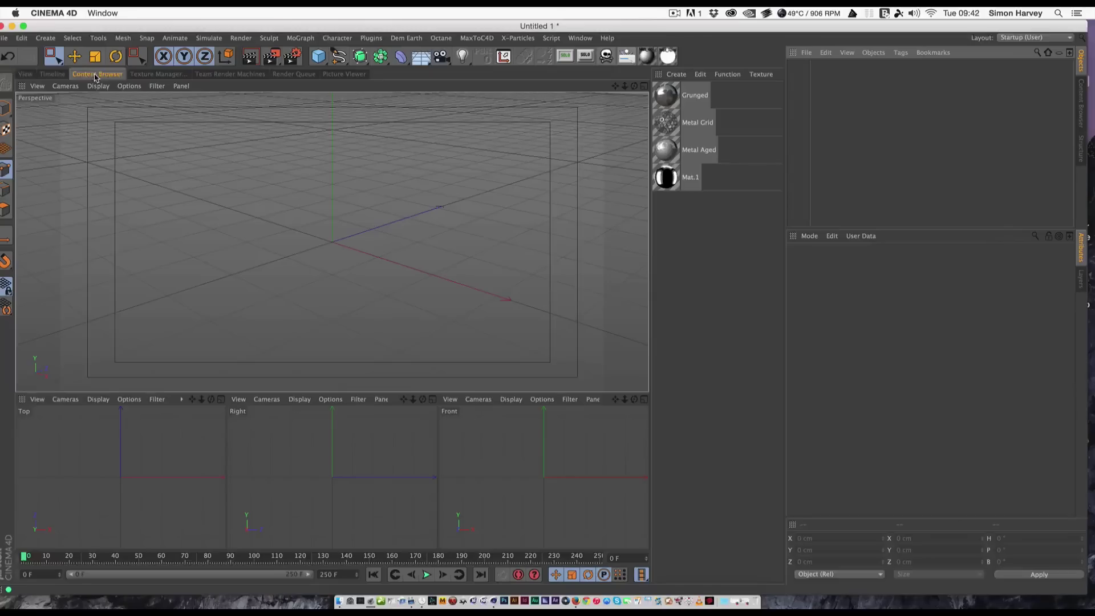
In Cinema 4D, load the Fracture preset from the _trailer-text-pack library and look through its camera.
left_click(97, 74)
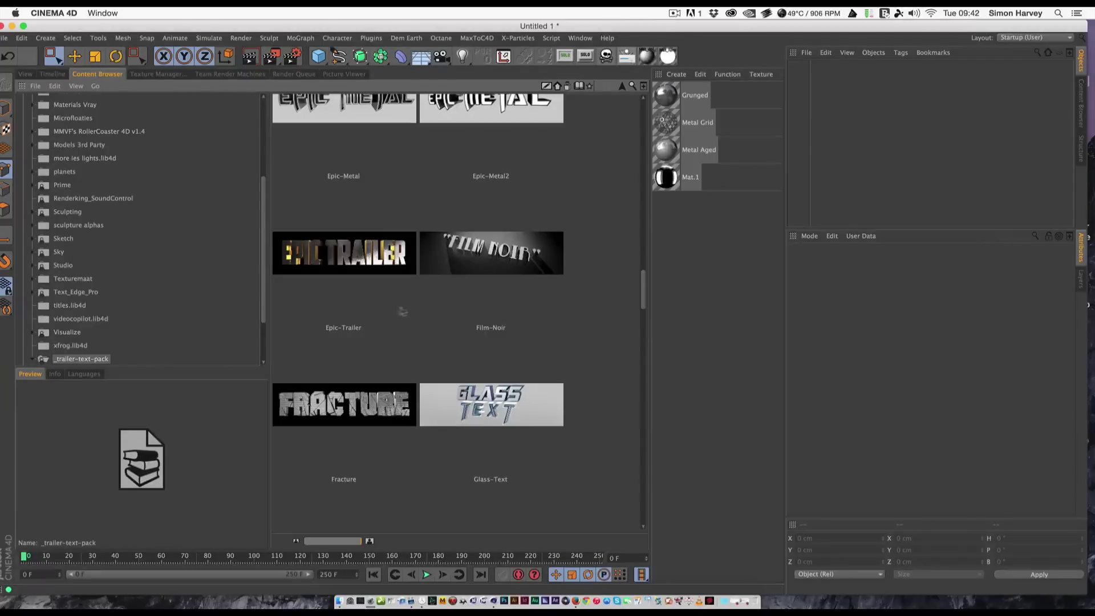
scroll(408, 299, "up", 5)
scroll(408, 299, "down", 8)
scroll(408, 299, "down", 2)
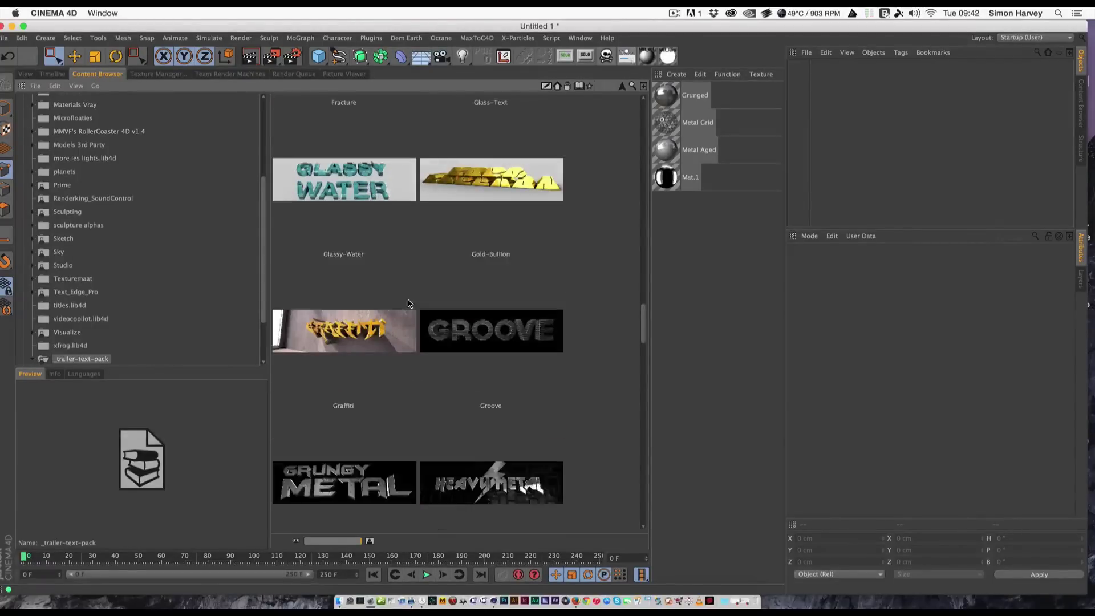
scroll(409, 303, "down", 3)
scroll(409, 304, "up", 3)
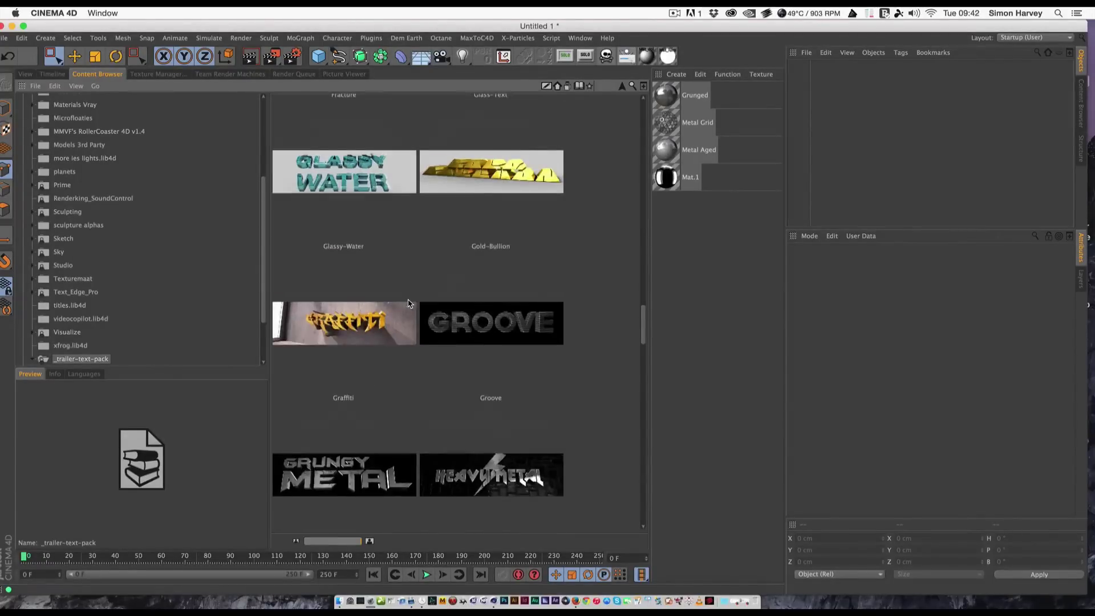
scroll(408, 303, "up", 3)
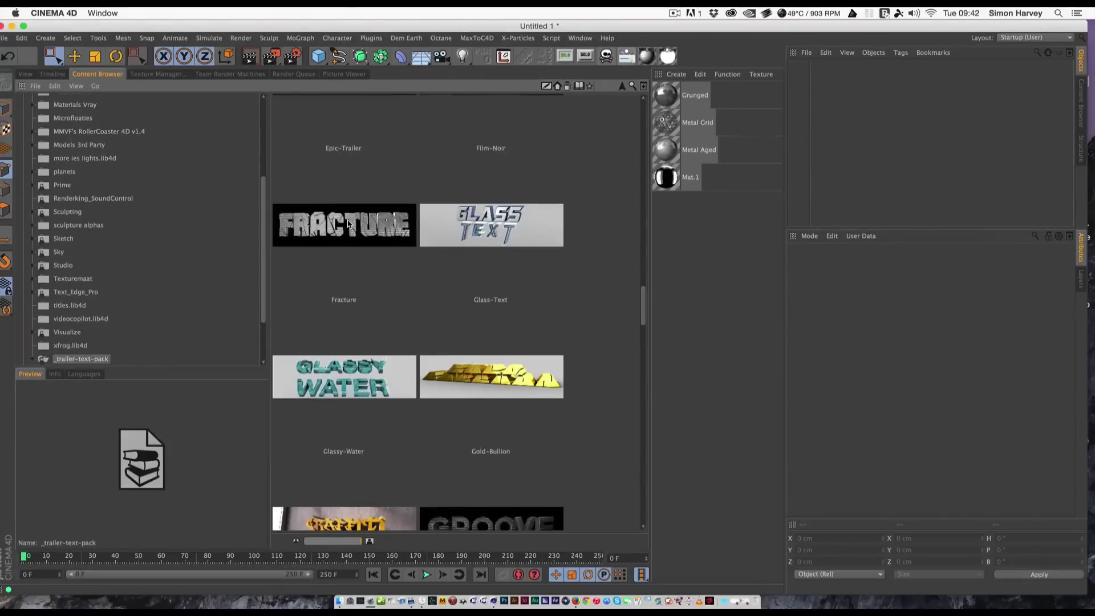
double_click(348, 223)
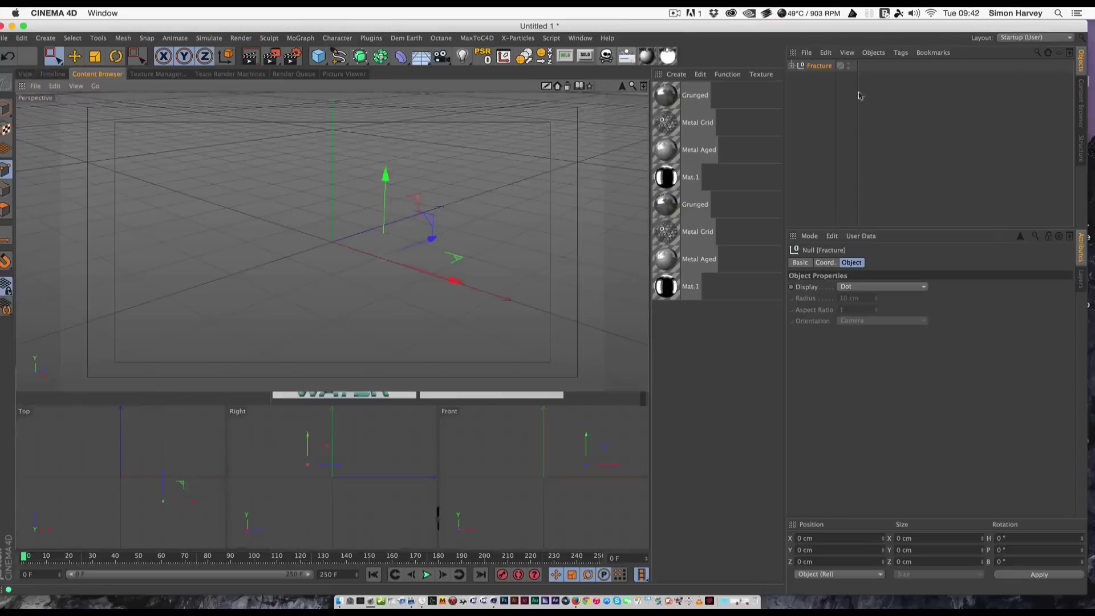
left_click(791, 65)
left_click(893, 87)
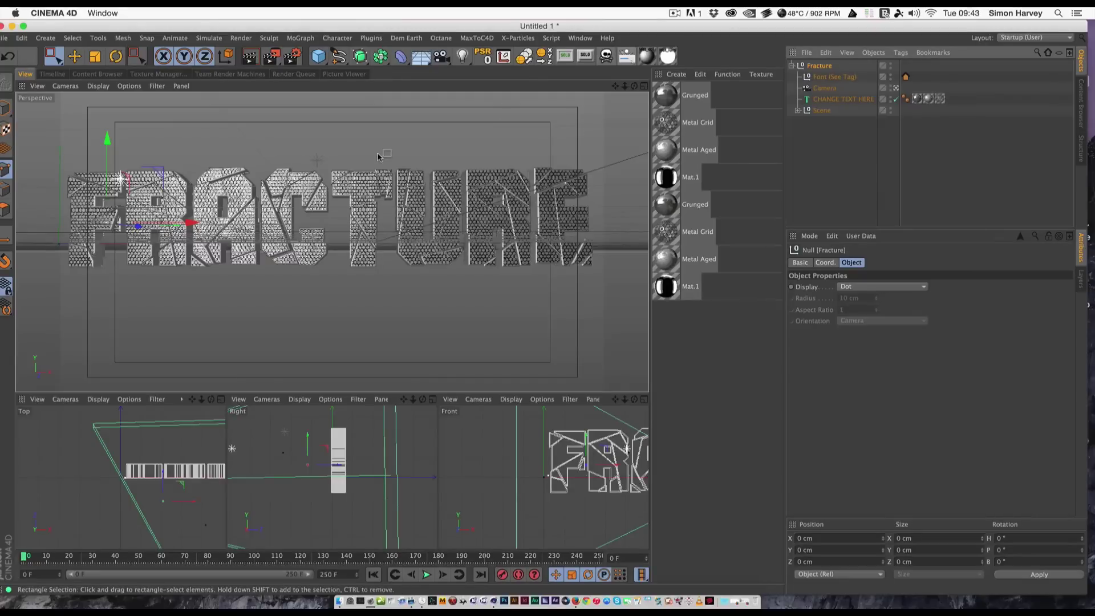
Inspect the CHANGE TEXT HERE MoText object's caps and text properties, plus the preset's font URL tag.
left_click(821, 100)
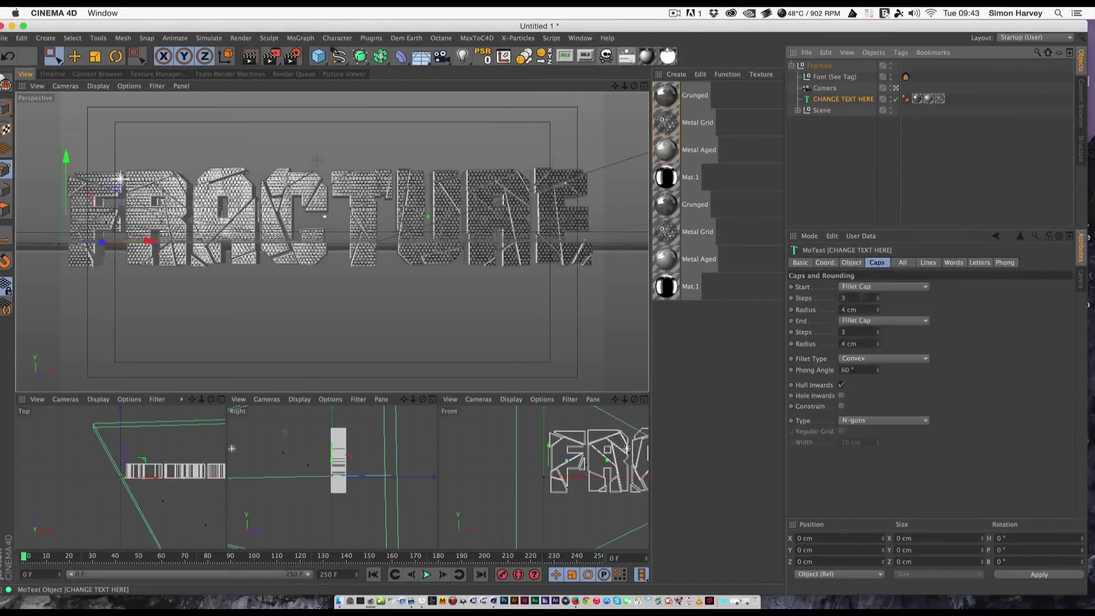
left_click(852, 262)
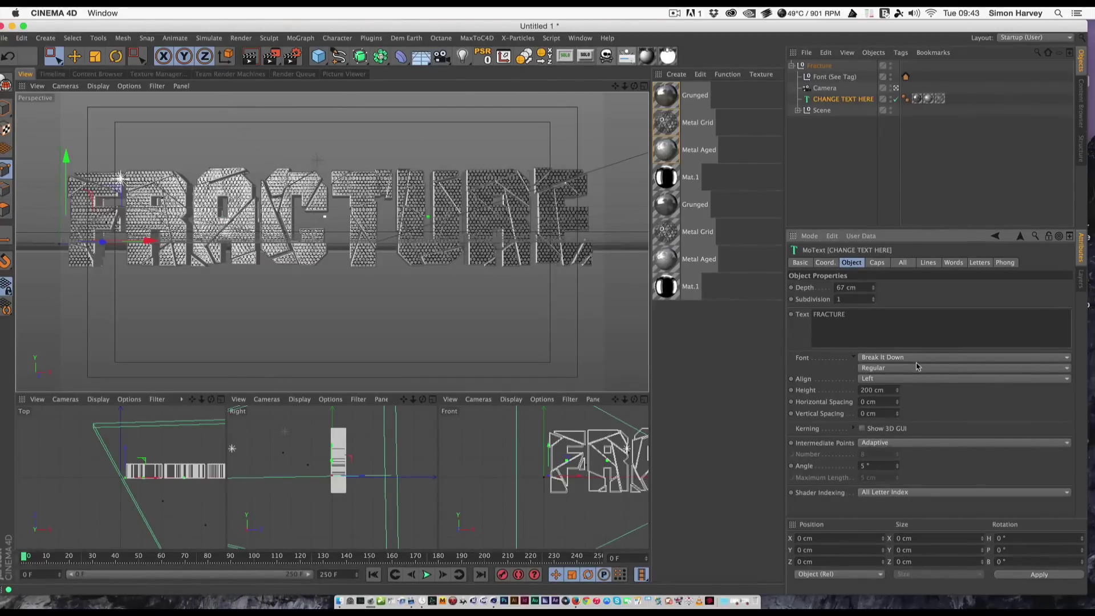
left_click(906, 76)
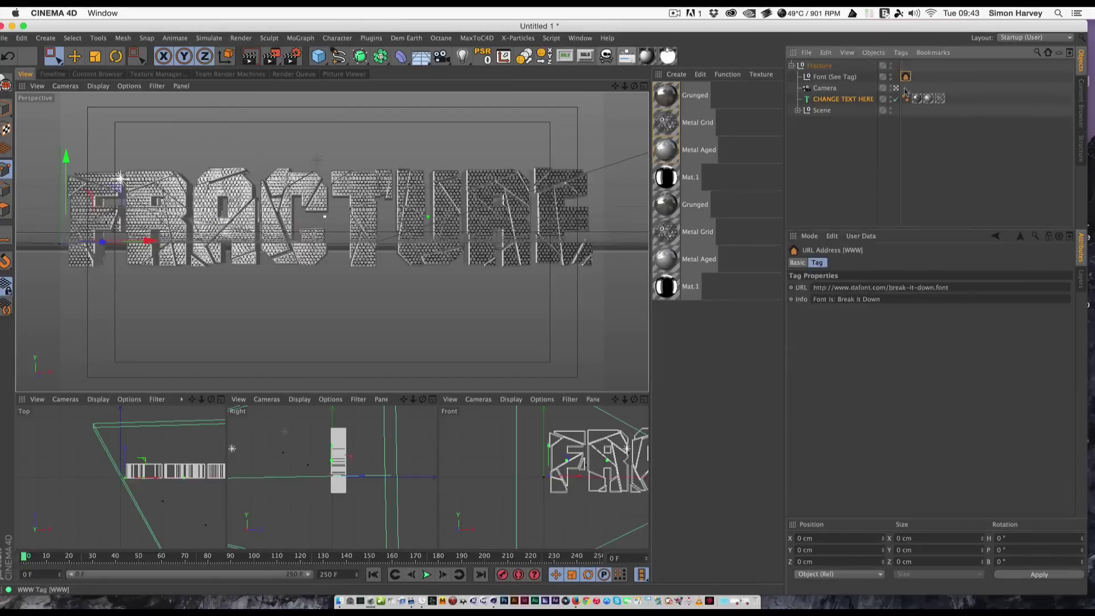
left_click(840, 101)
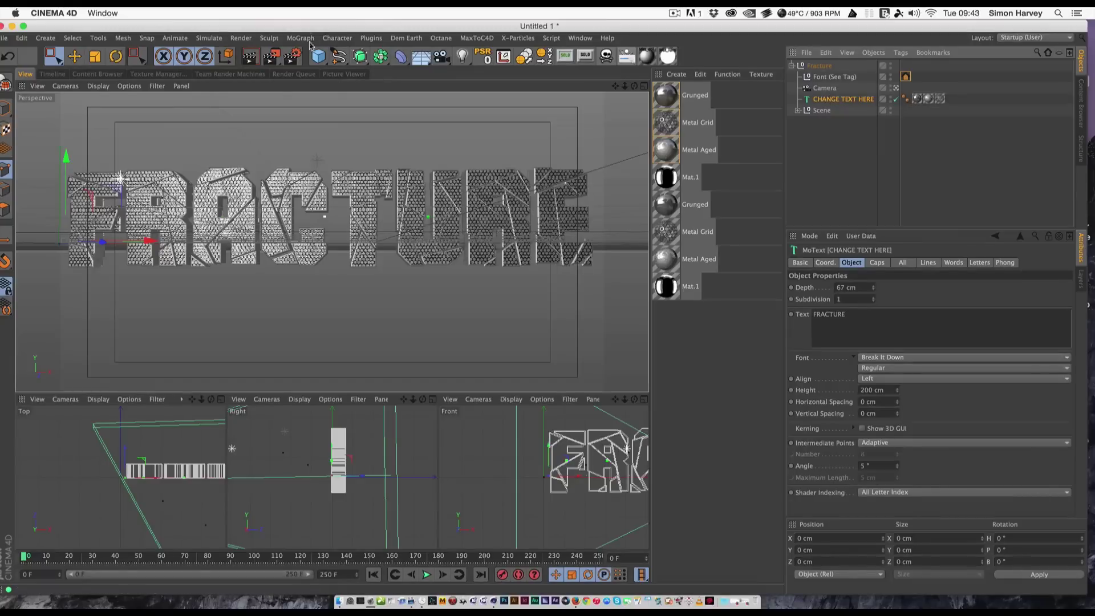
Add a MoGraph Fracture object and set its mode to Explode Segments & Connect.
left_click(280, 38)
mouse_move(303, 39)
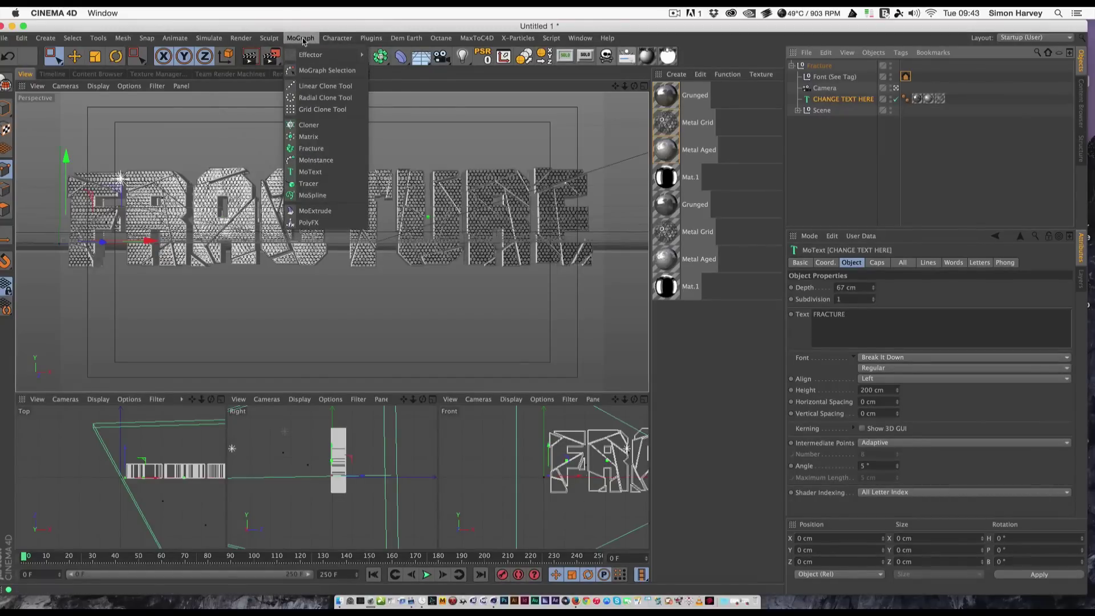
left_click(311, 150)
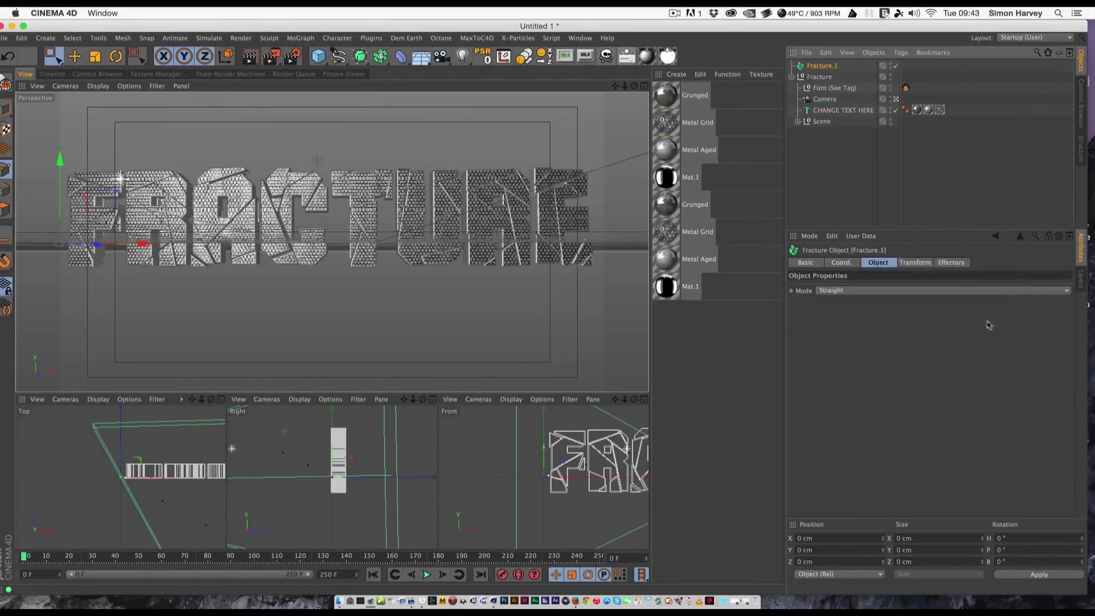
left_click(951, 291)
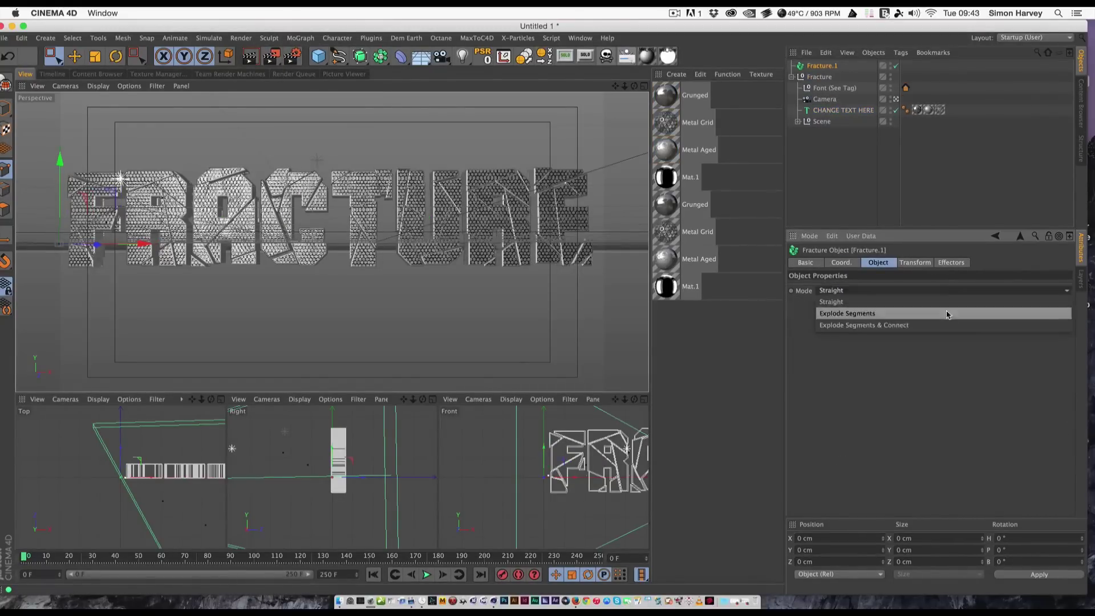
left_click(952, 329)
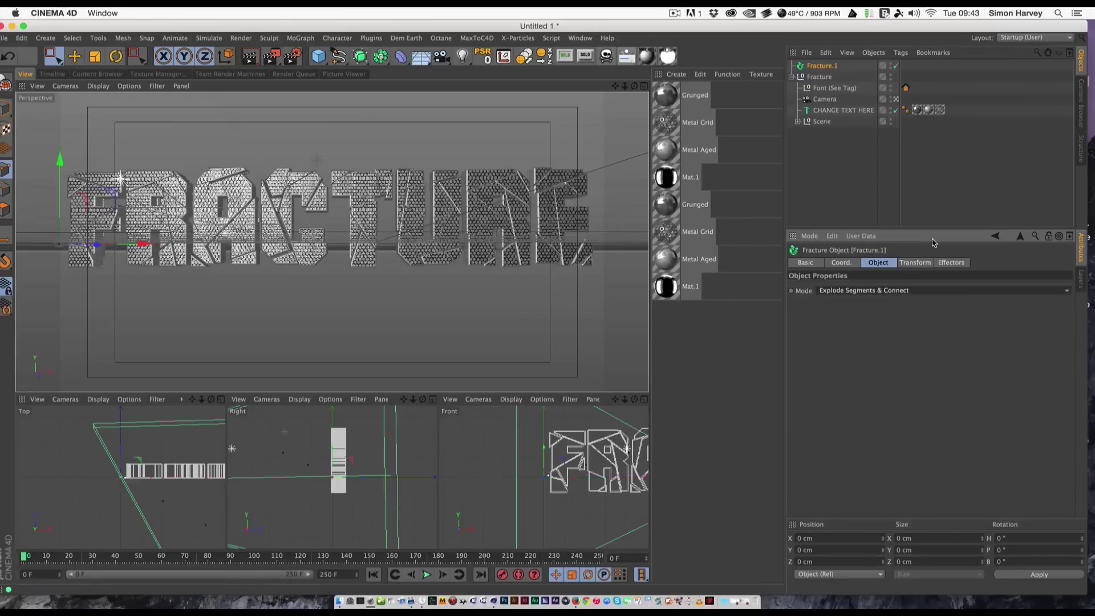
Make CHANGE TEXT HERE editable, merge it and all its children into one polygon object, and nest that under the new Fracture object.
left_click(833, 111)
key("c")
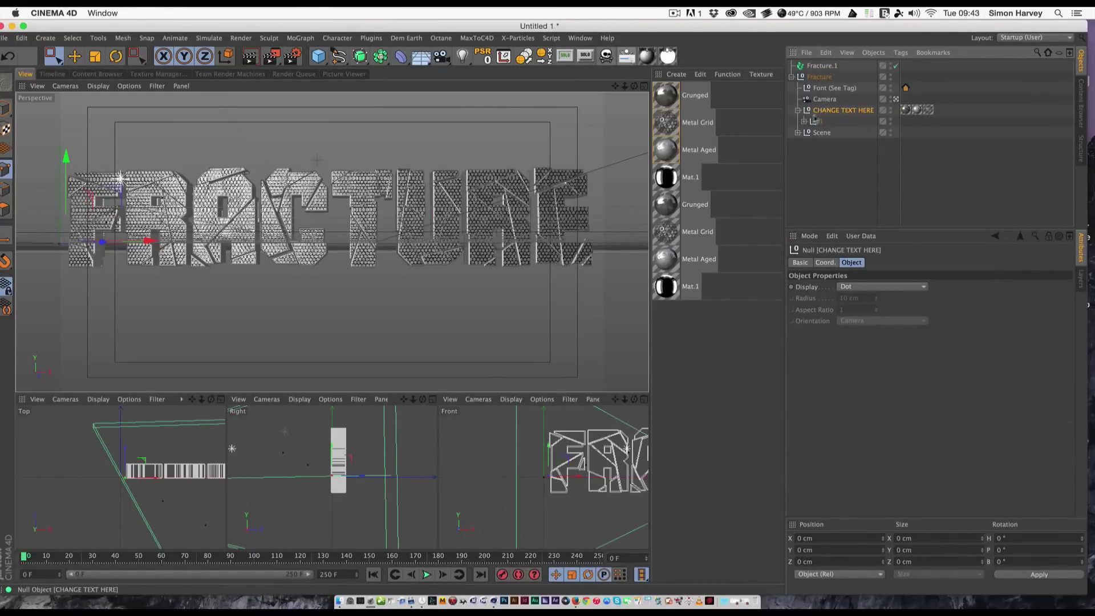
left_click(804, 121)
right_click(839, 111)
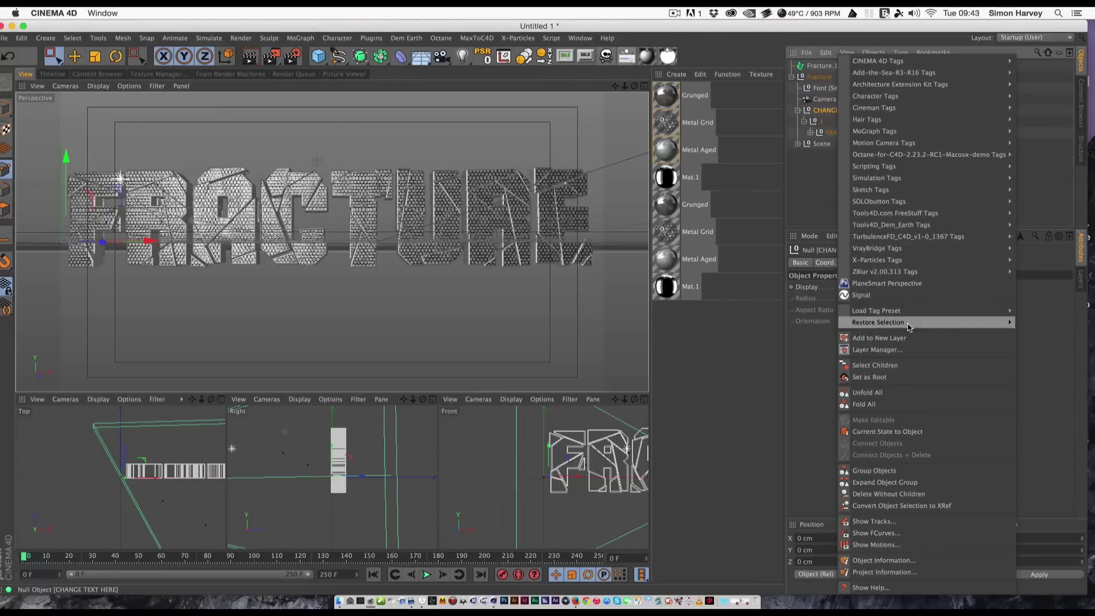
left_click(915, 365)
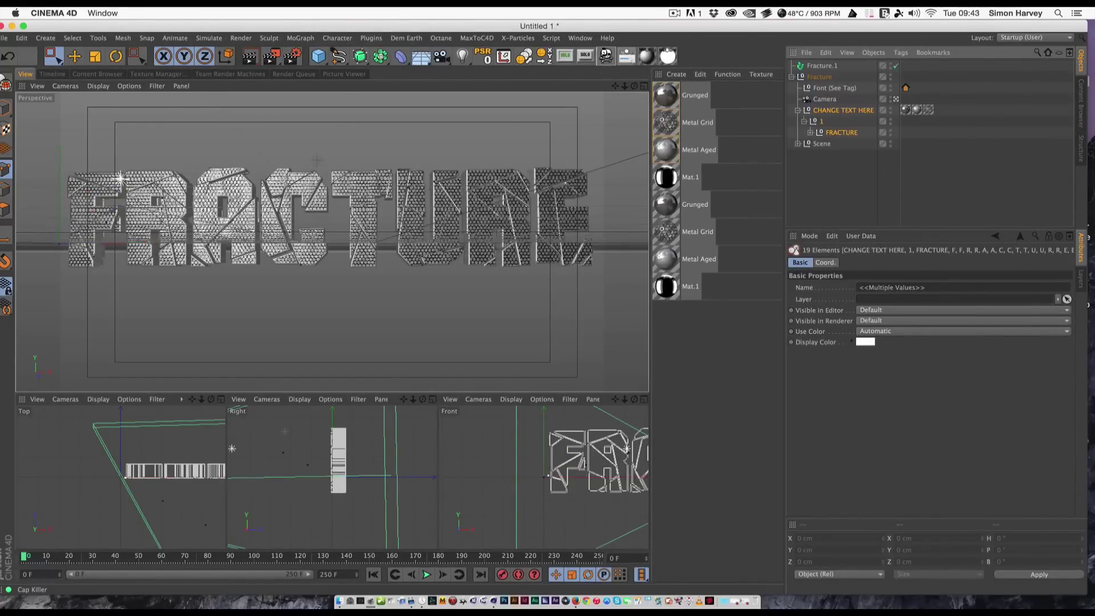
left_click(606, 56)
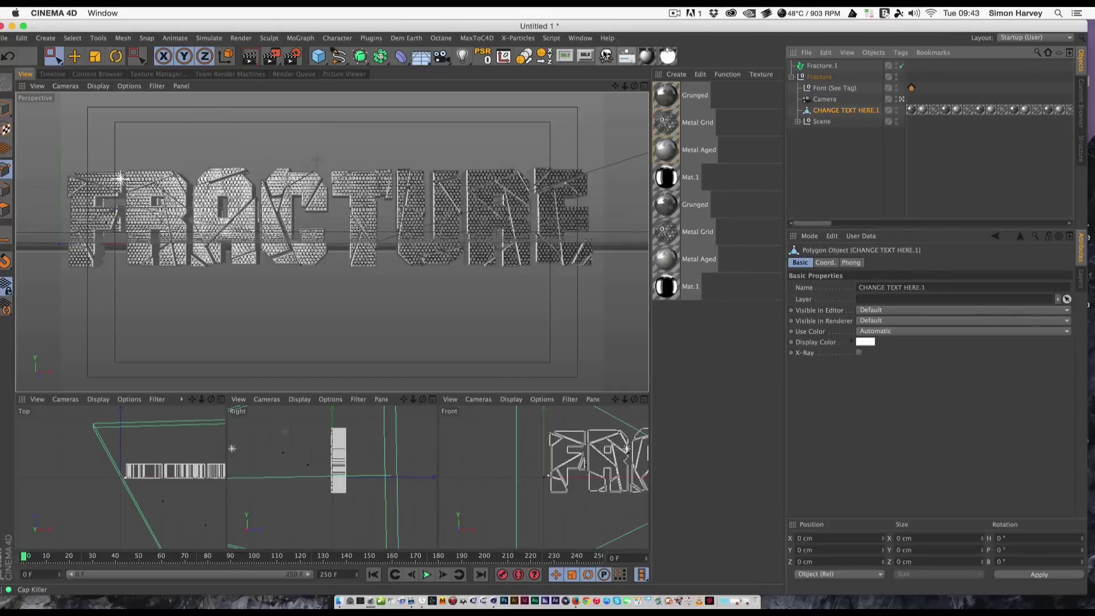
left_click(846, 169)
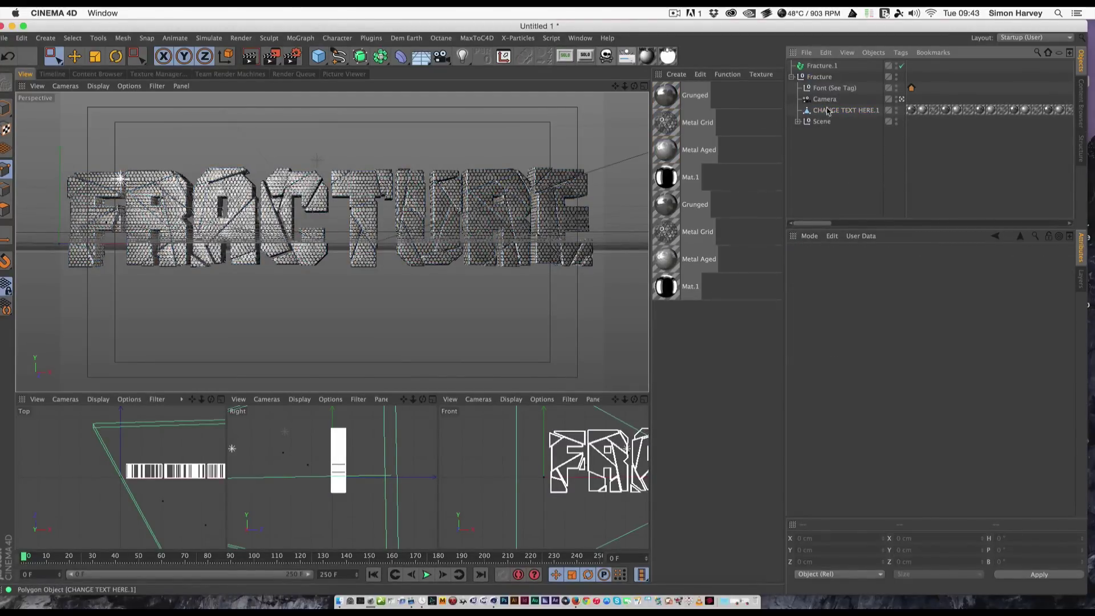
left_click_drag(827, 110, 816, 66)
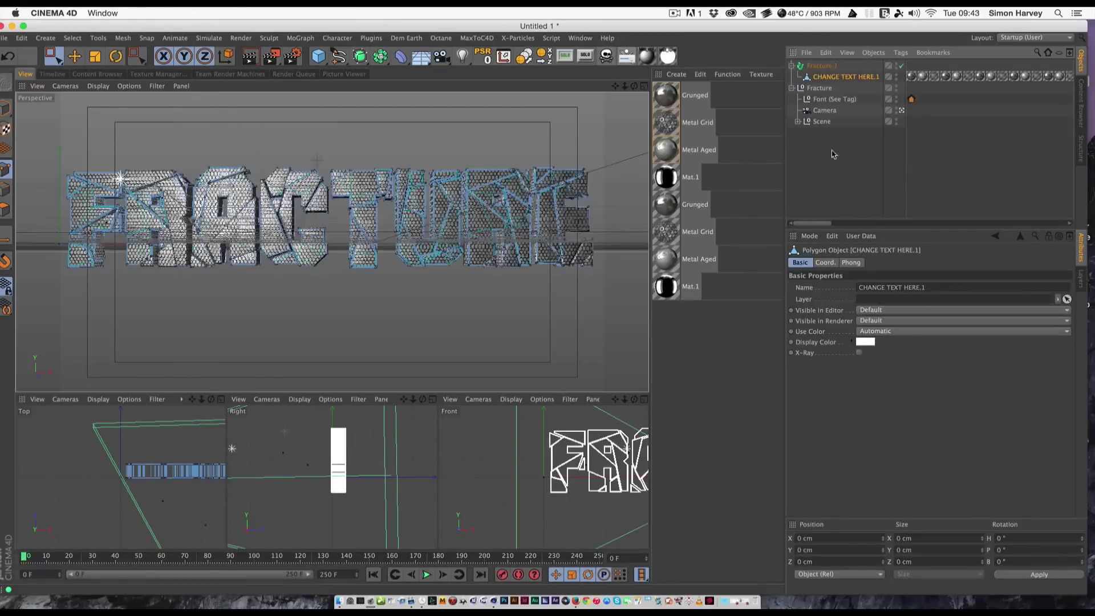
Apply a Random effector to the Fracture.1 object and test its strength, ending at 100%.
left_click(821, 66)
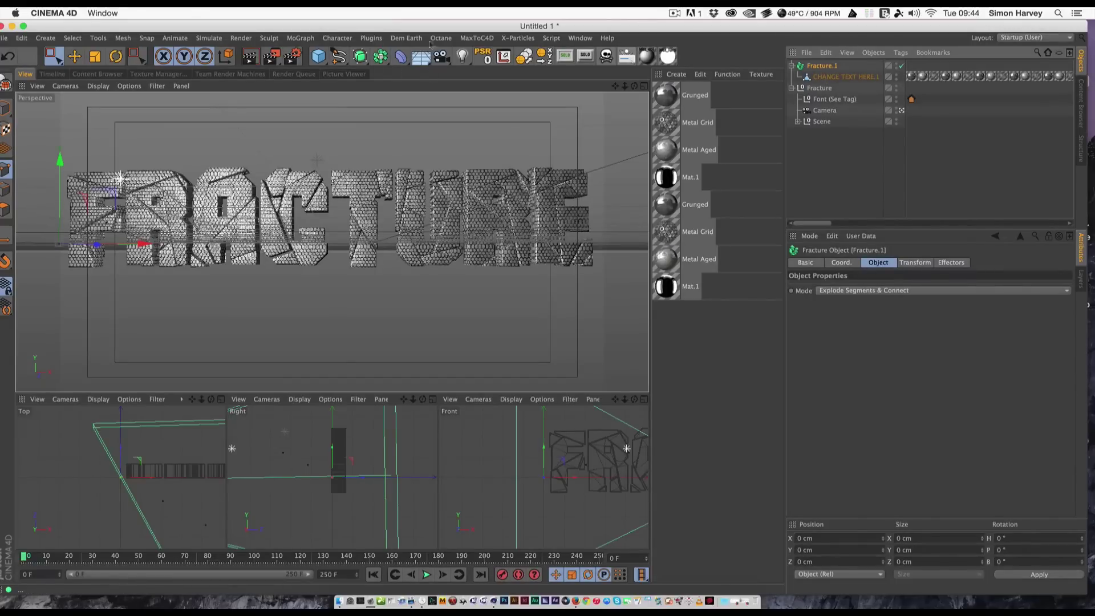
left_click(370, 37)
left_click(368, 38)
left_click(300, 38)
mouse_move(330, 55)
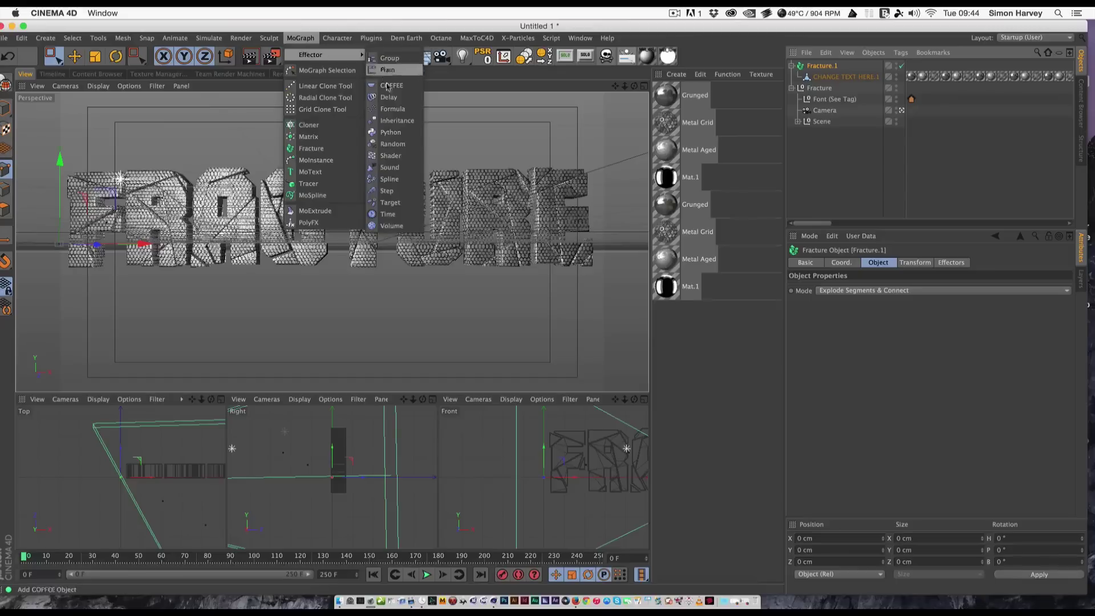
left_click(392, 144)
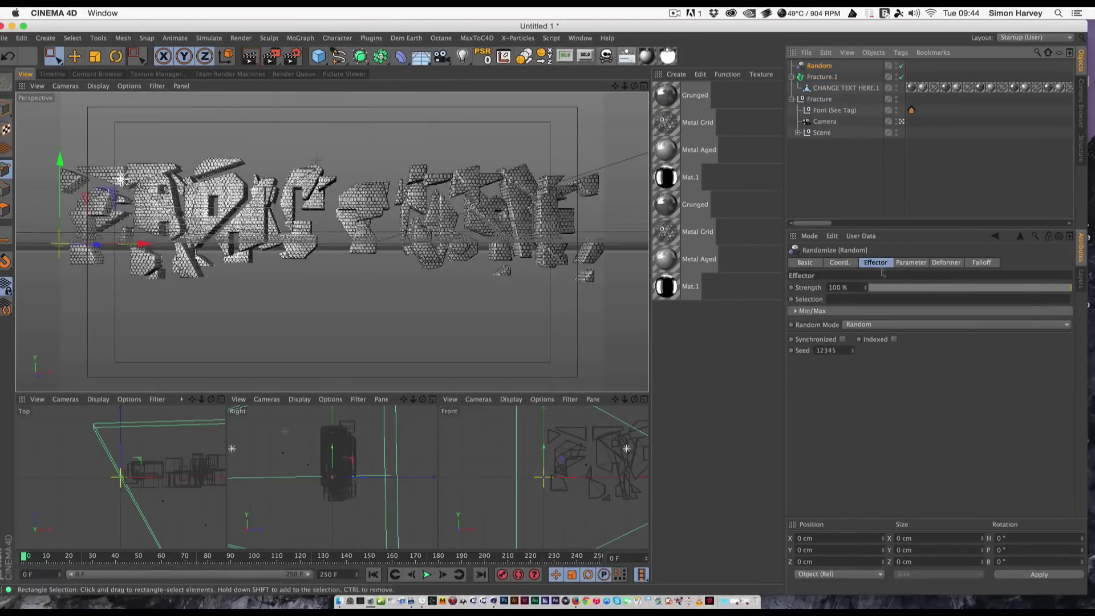
left_click_drag(1065, 294, 946, 287)
left_click_drag(865, 286, 1093, 271)
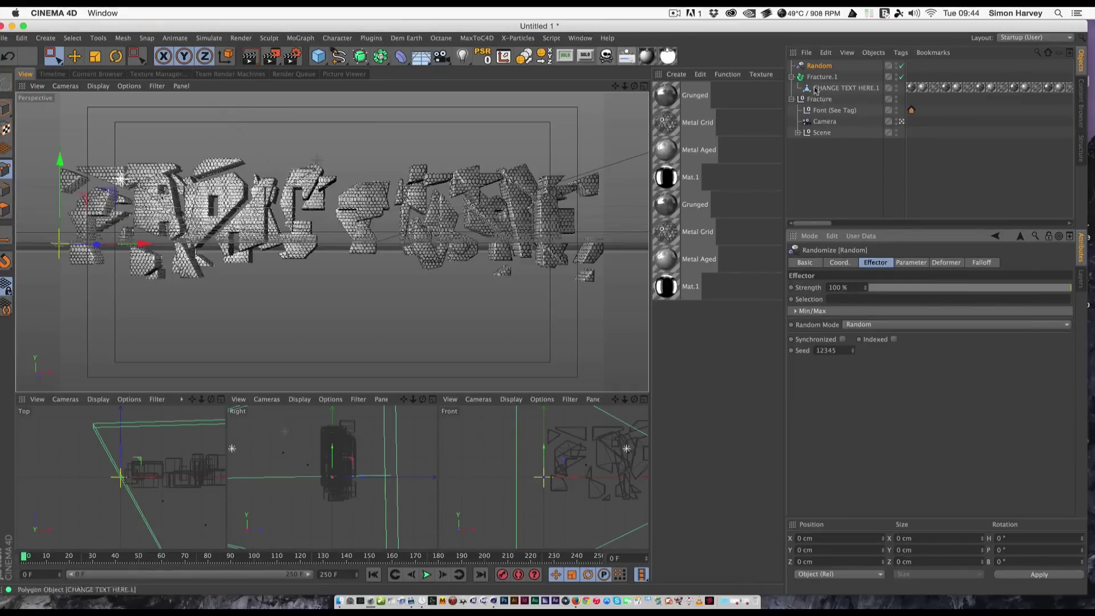
Set the Random effector's position offsets to 0 cm in X and Y and 5000 cm in Z.
left_click(907, 263)
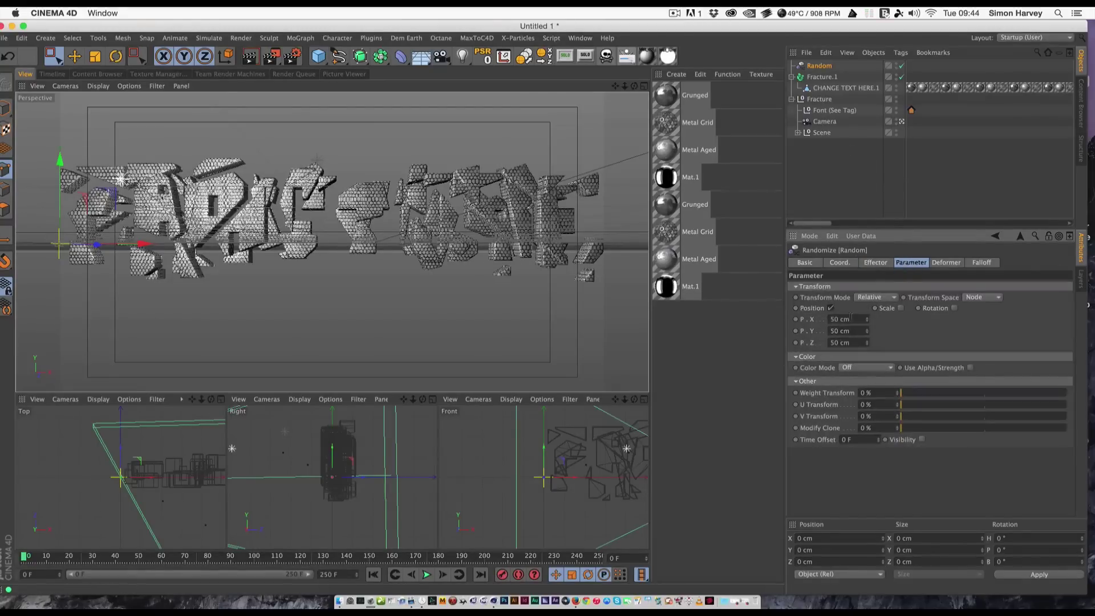
type("0")
type("0")
key("Return")
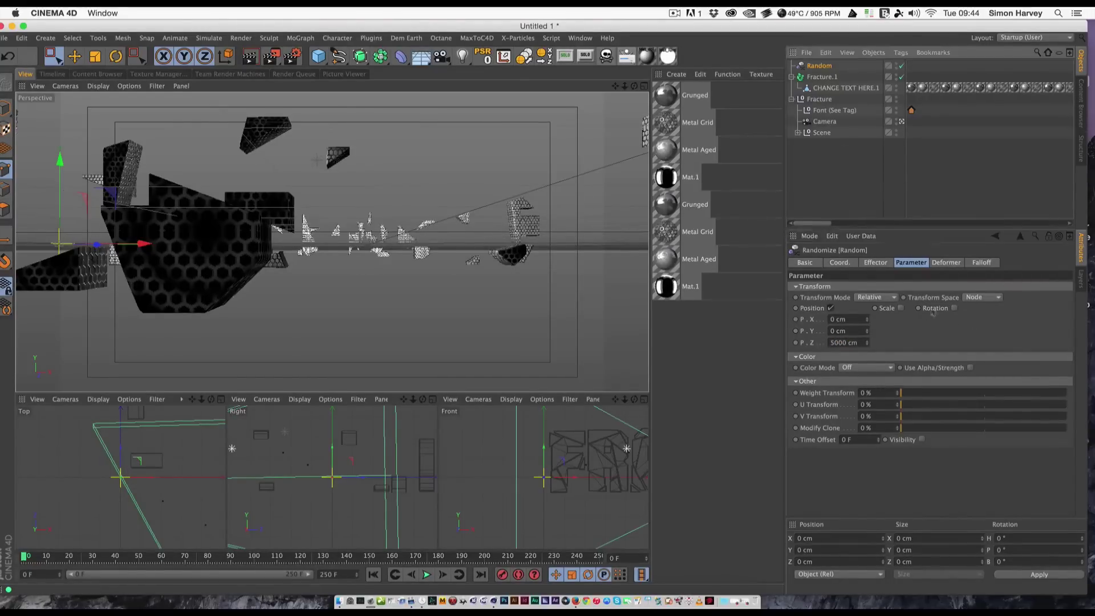
Lower the Random effector's strength to 0% and keyframe it at frame 0.
left_click(876, 263)
left_click_drag(1058, 289, 828, 287)
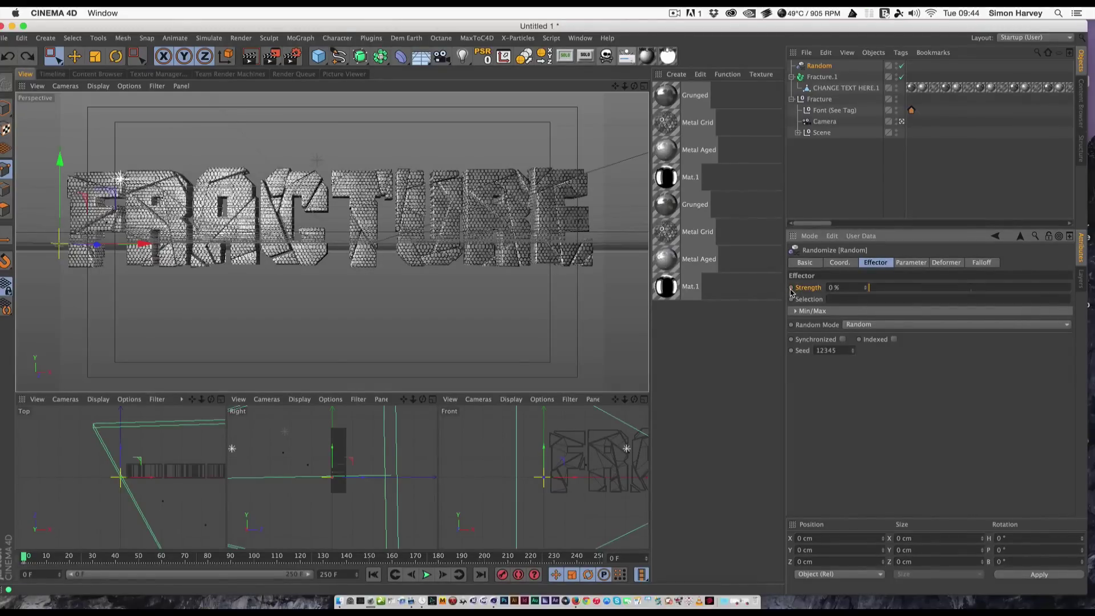
right_click(791, 289)
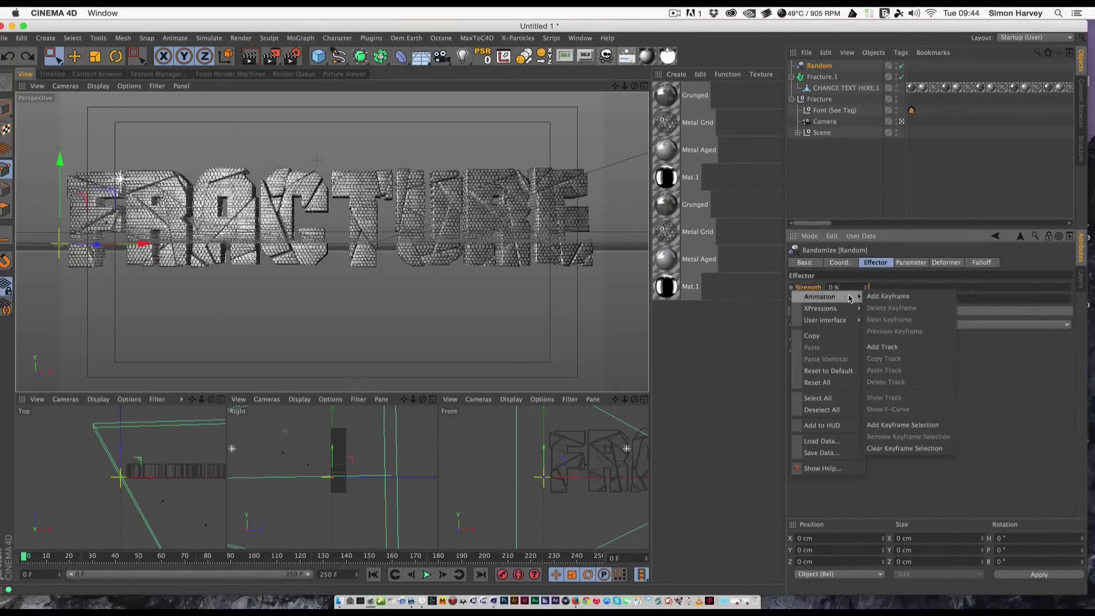
left_click(907, 296)
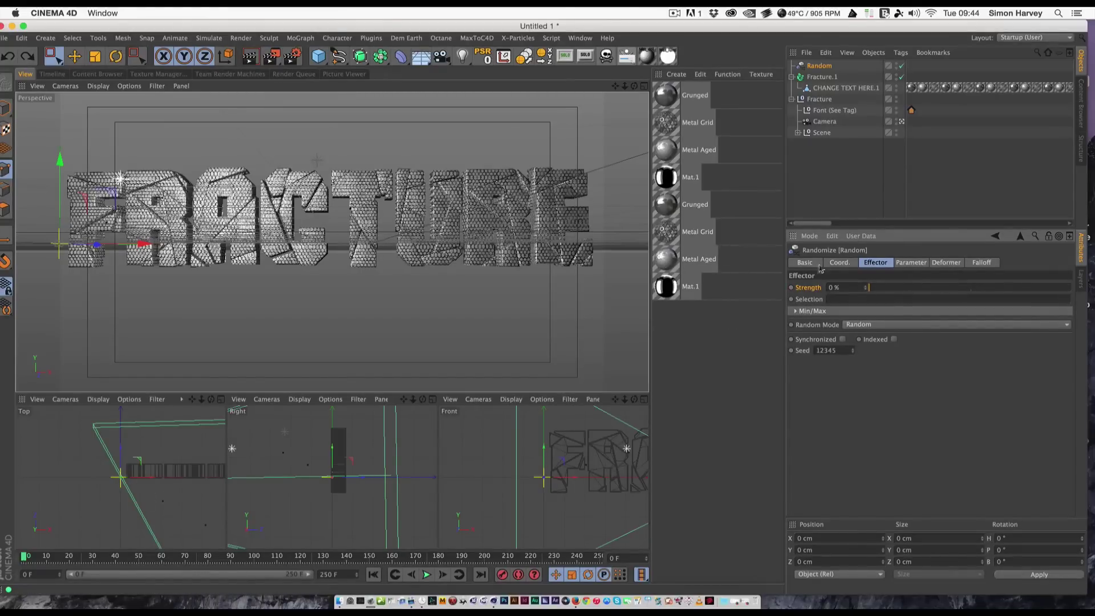
left_click(791, 288, "ctrl")
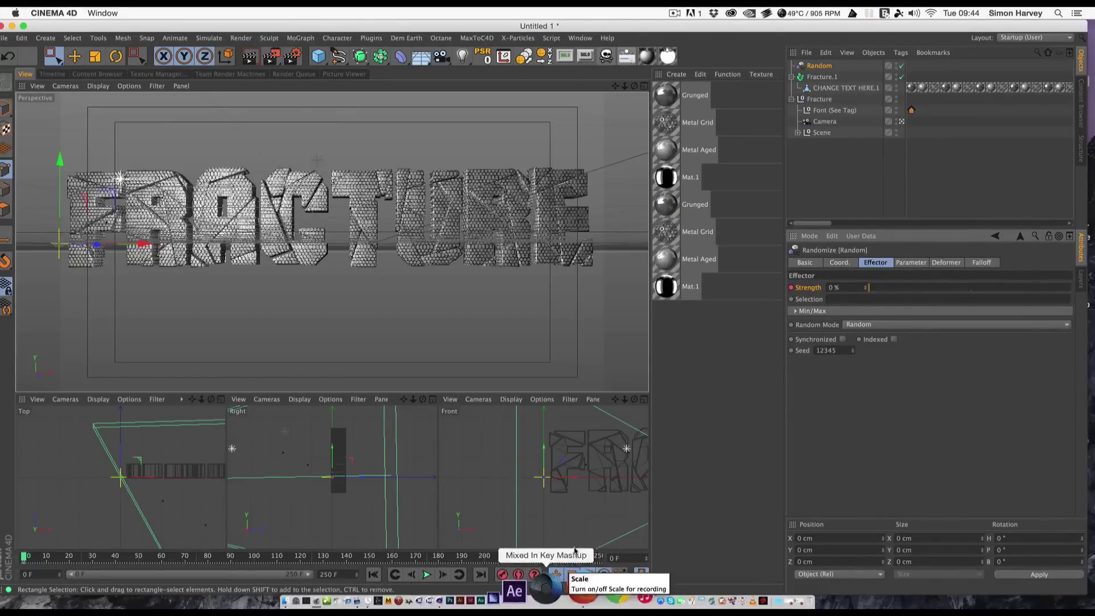
At frame 250, raise the Random effector's strength to 100% and keyframe it.
left_click(596, 558)
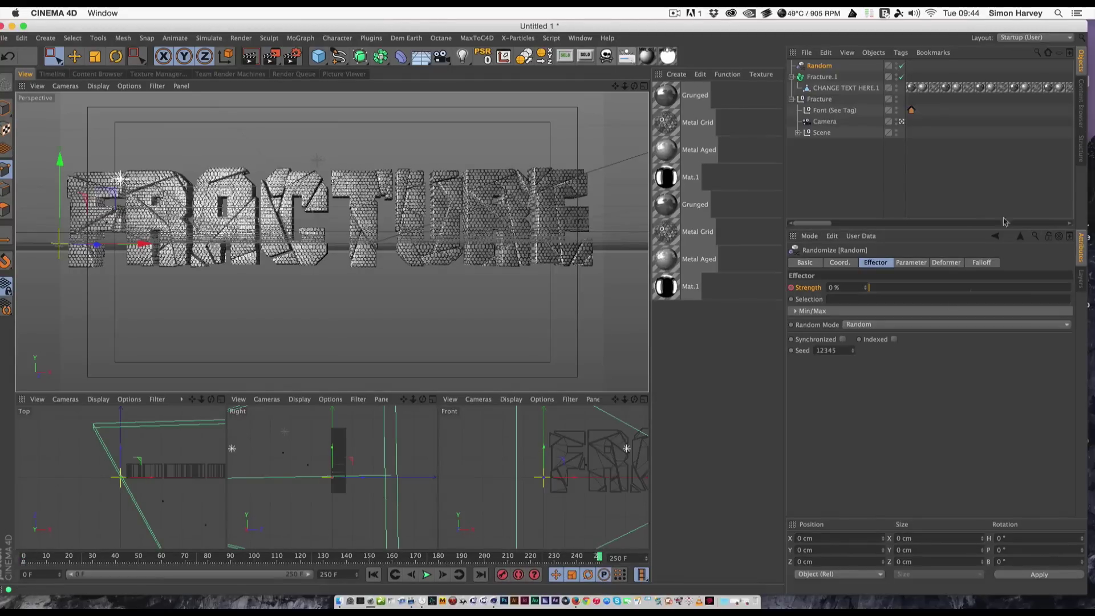
left_click_drag(891, 288, 1071, 288)
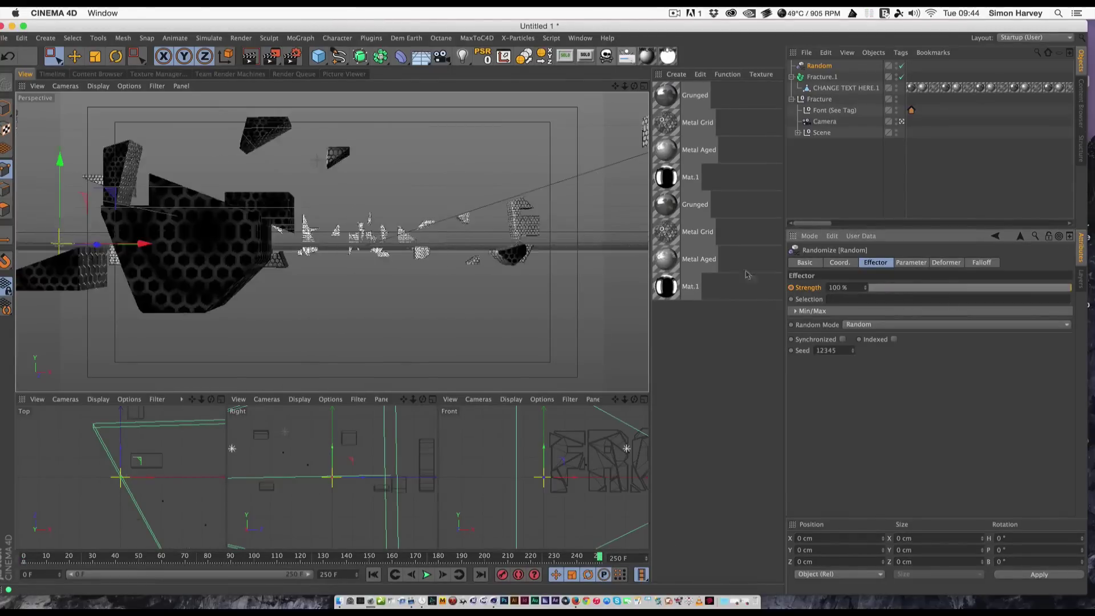
left_click(791, 288)
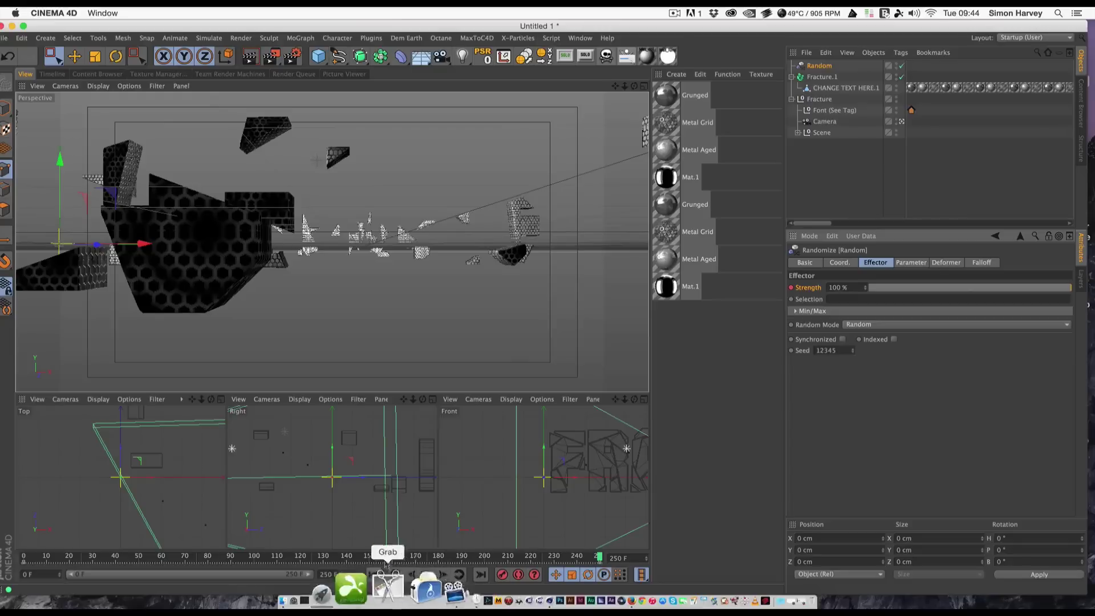
Play back the start of the fracture animation to check the scattering pieces, stopping it partway.
left_click(427, 574)
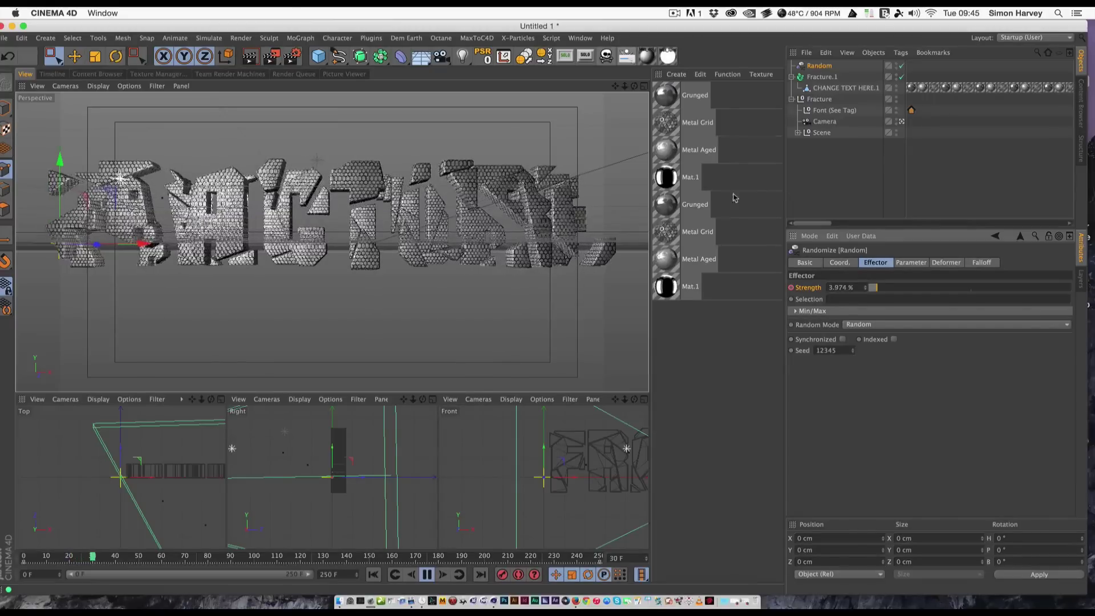
left_click(423, 577)
left_click(811, 190)
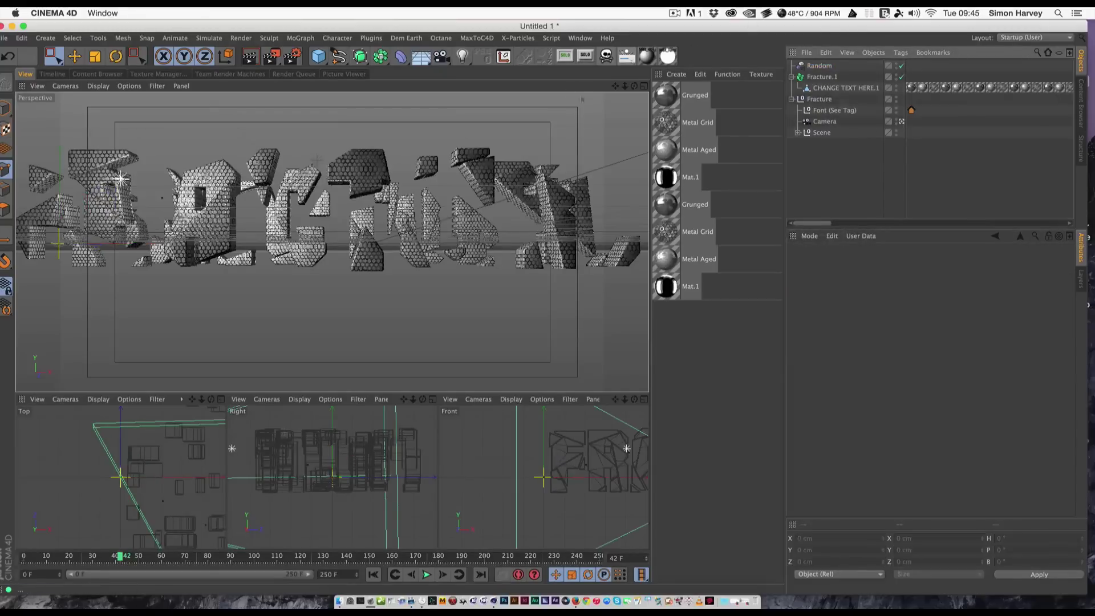
Close the Fracture project without saving and load the Groove preset from the _trailer-text-pack library into a new scene.
key("super+w")
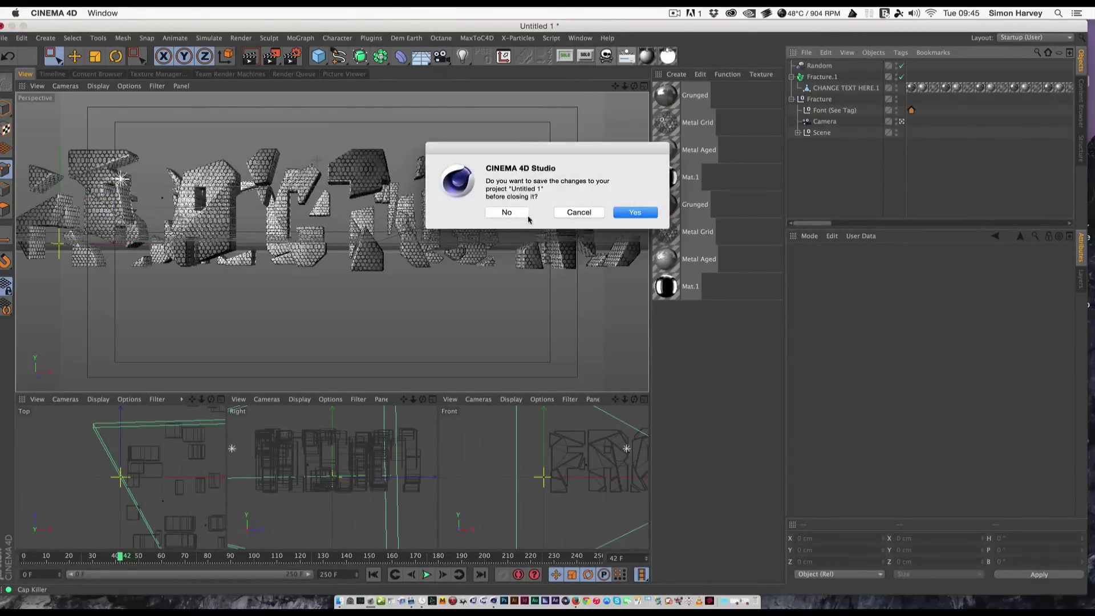
left_click(526, 215)
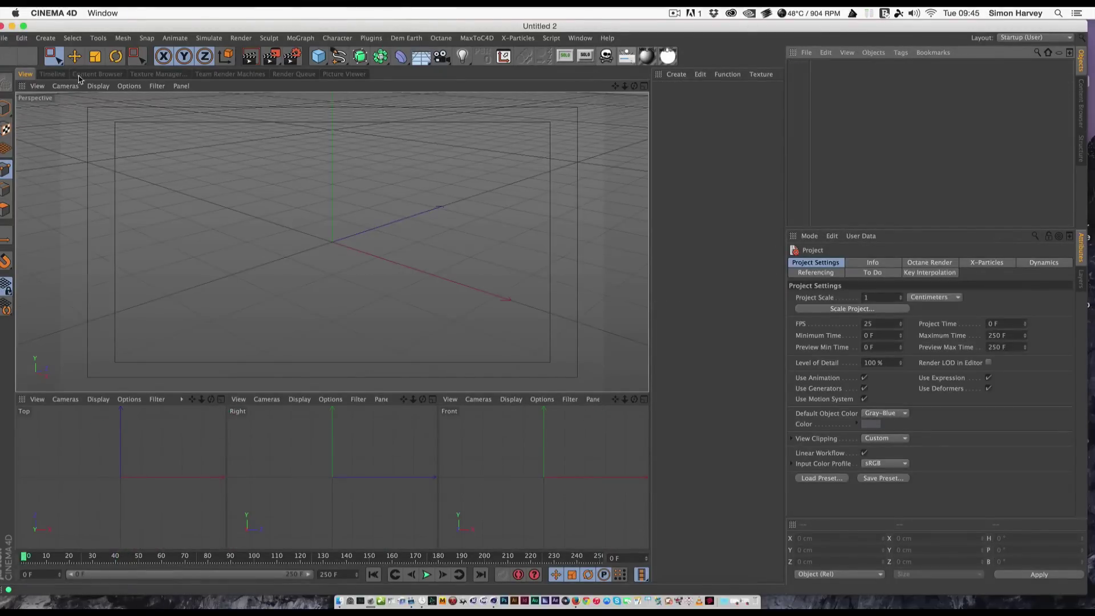
left_click(85, 74)
scroll(421, 225, "down", 5)
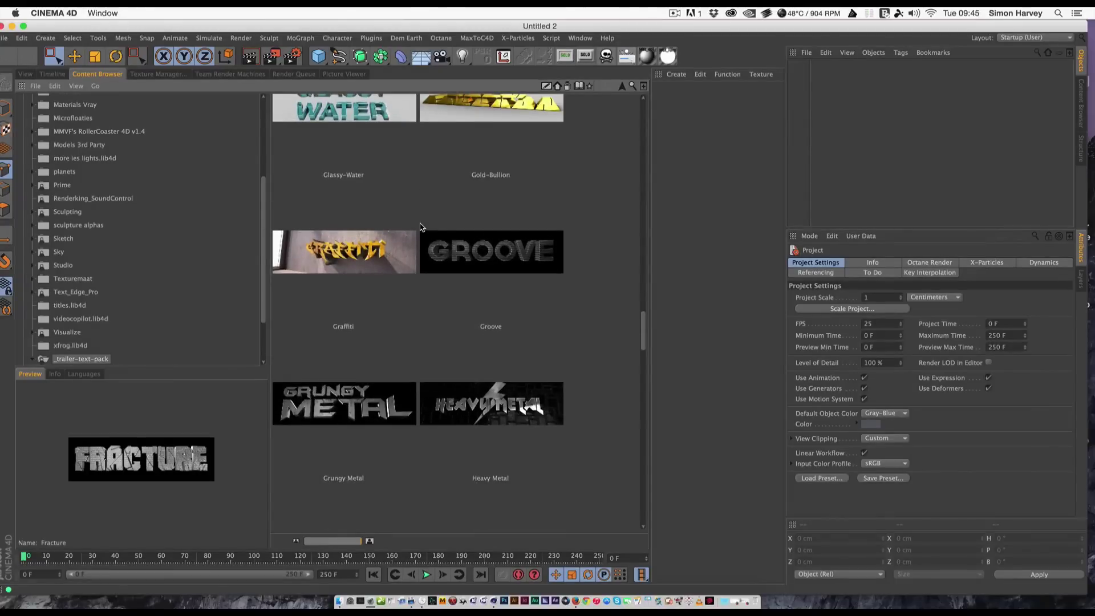
double_click(519, 246)
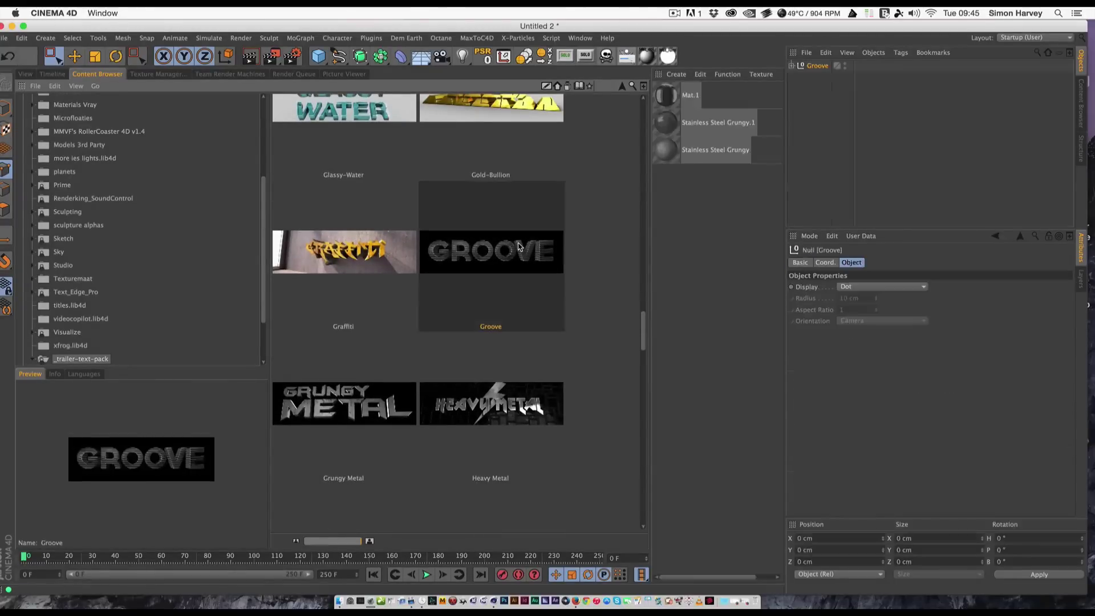
left_click(20, 75)
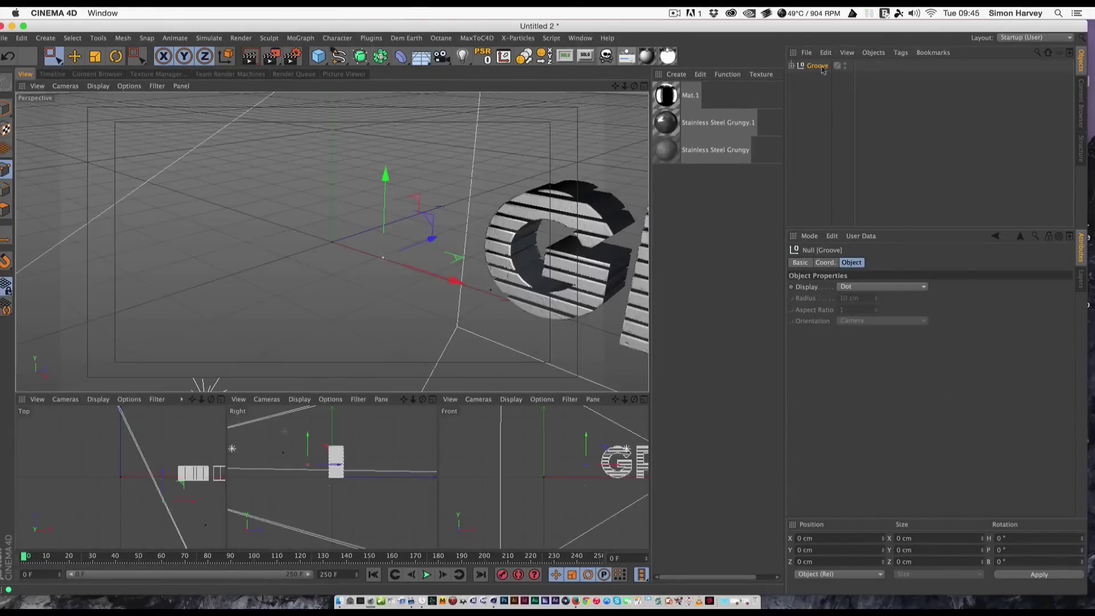
Expand the Groove hierarchy, select the TEXT extrude object and look through the preset's Camera.
left_click(791, 66)
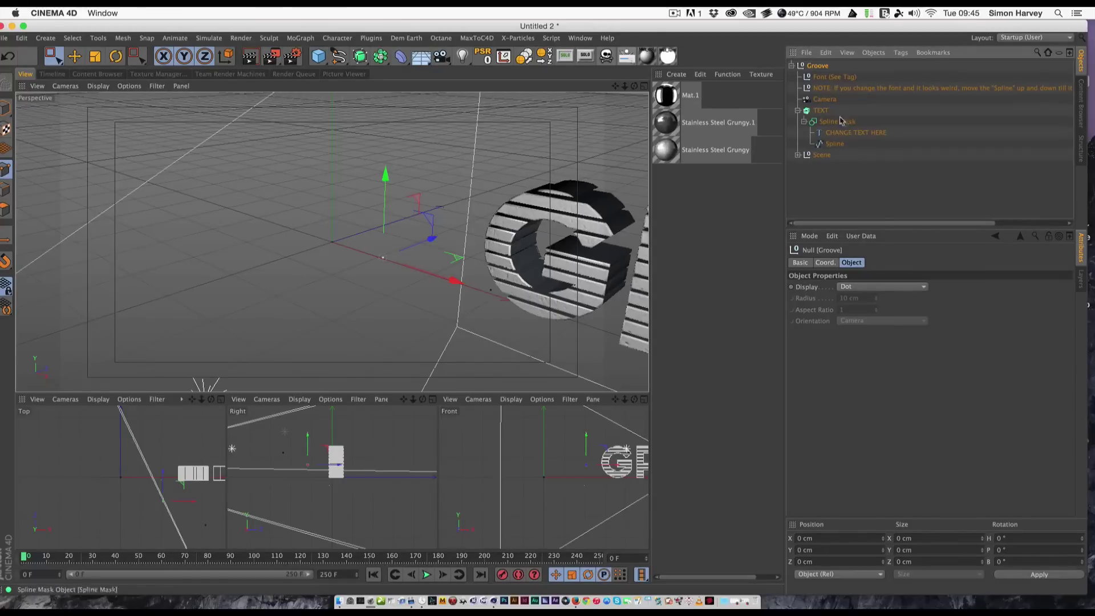
left_click(838, 111)
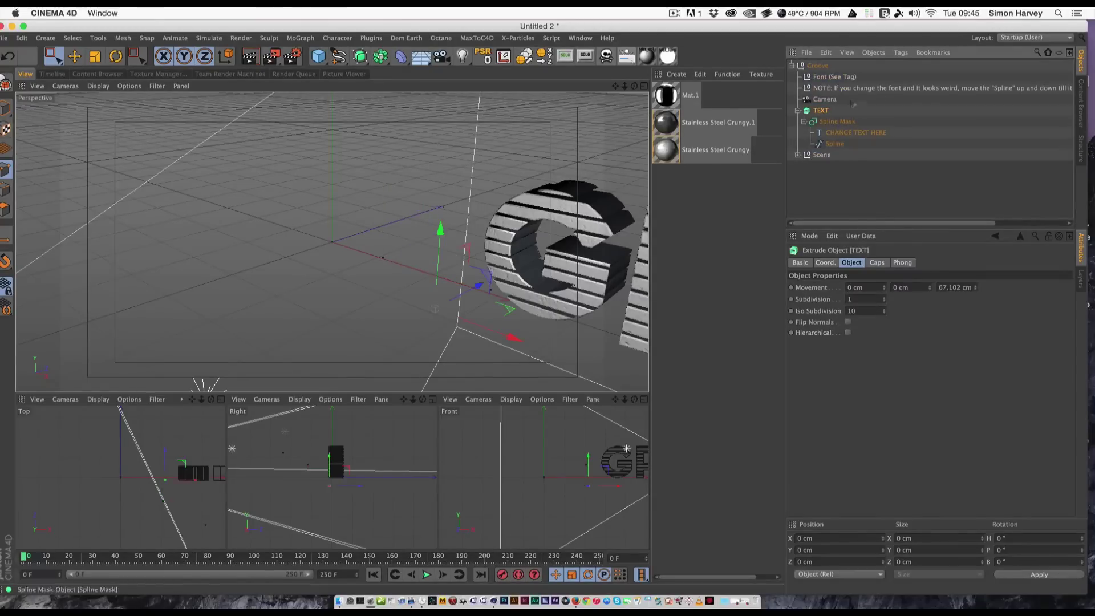
left_click_drag(942, 222, 944, 223)
scroll(947, 223, "right", 3)
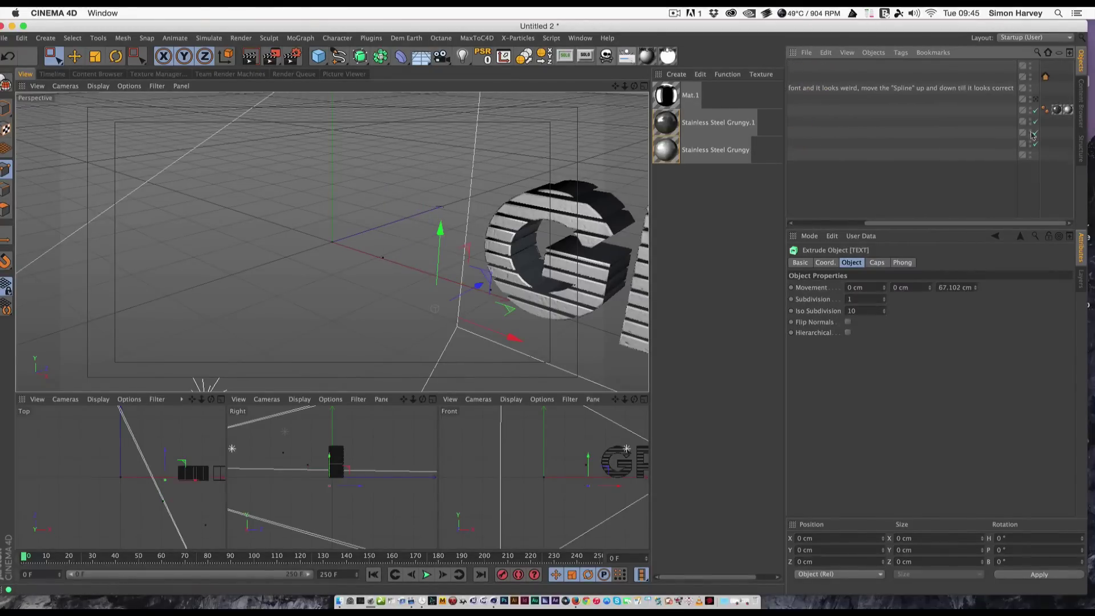
left_click(1032, 99)
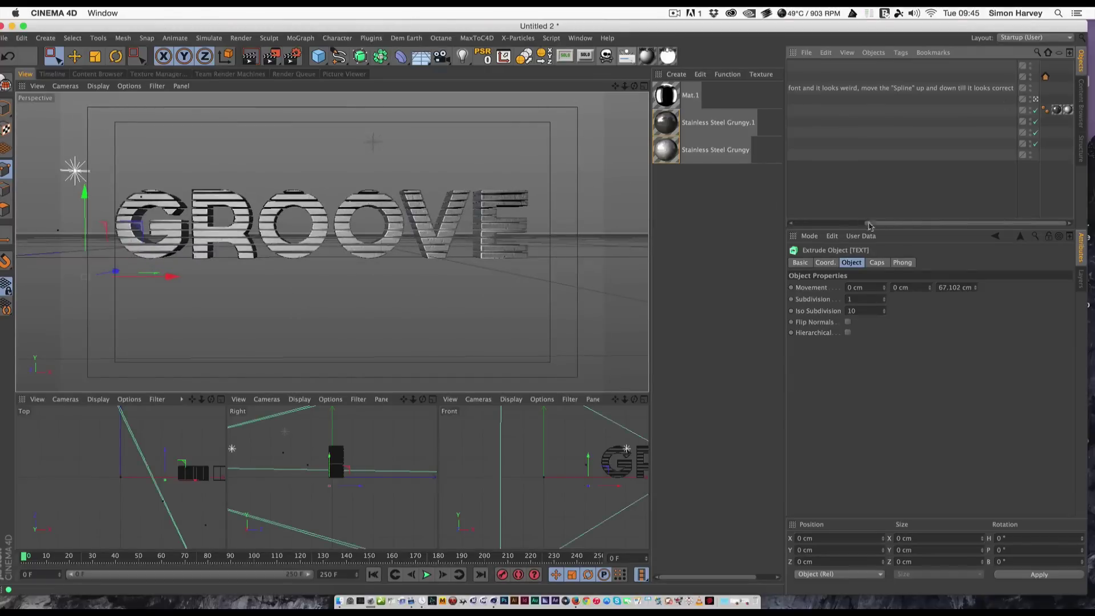
Convert the TEXT extrude and its child splines into a single polygon object with Cap Killer.
left_click_drag(956, 222, 728, 220)
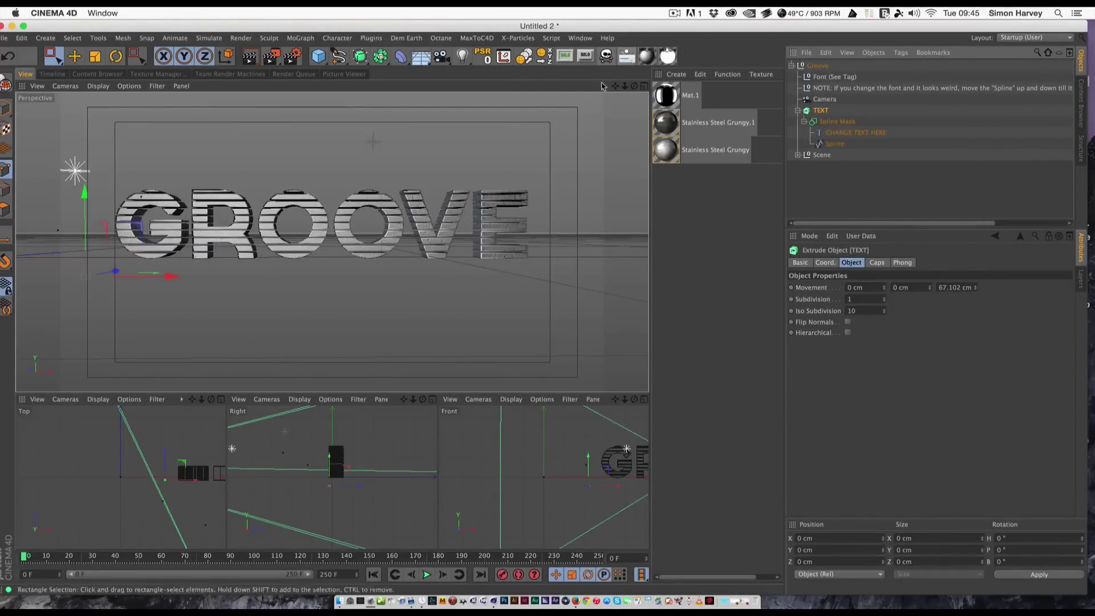
left_click(606, 55)
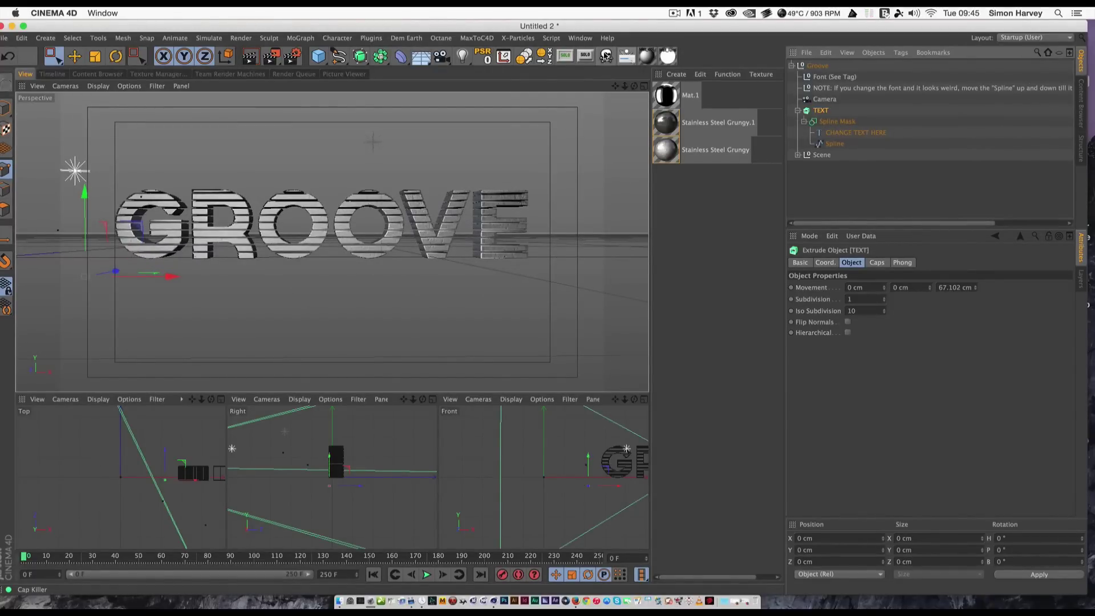
left_click(819, 178)
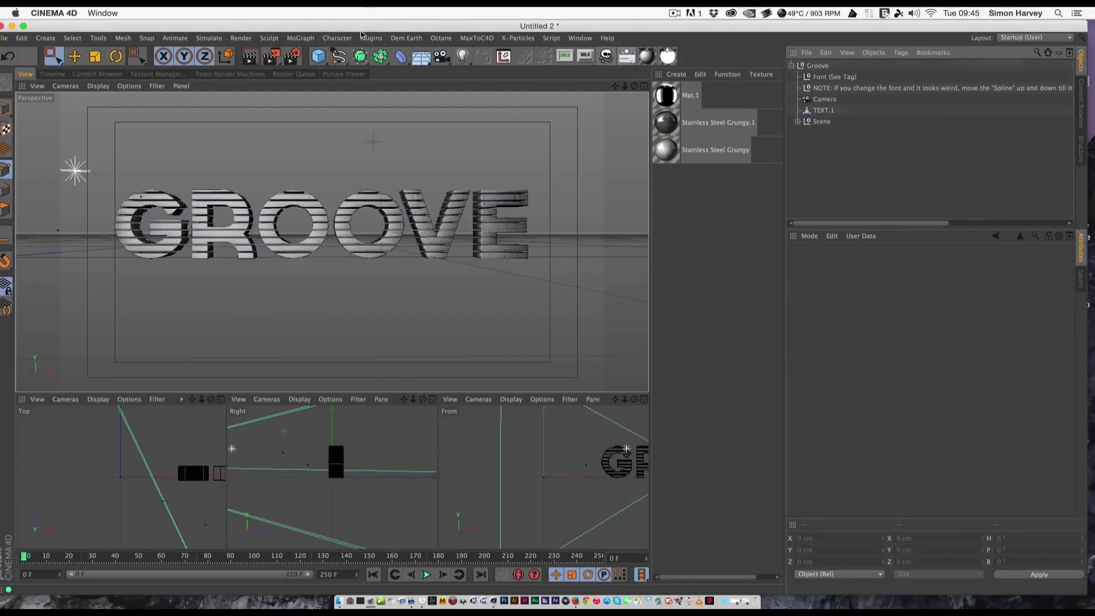
Nest TEXT.1 under a new MoGraph Fracture object set to Explode Segments & Connect mode.
left_click(338, 38)
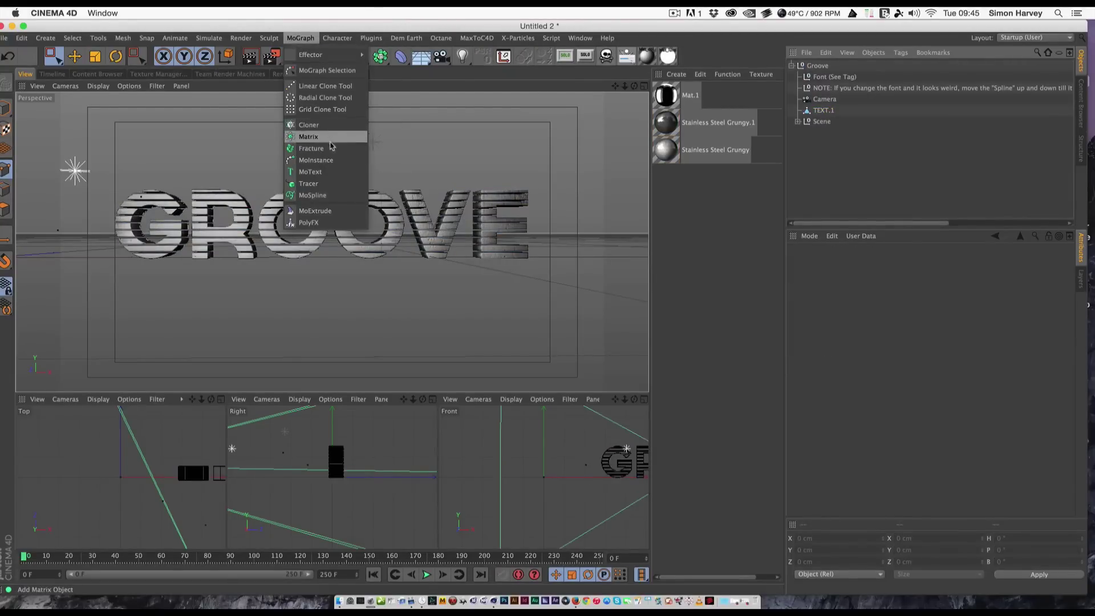
left_click(311, 148)
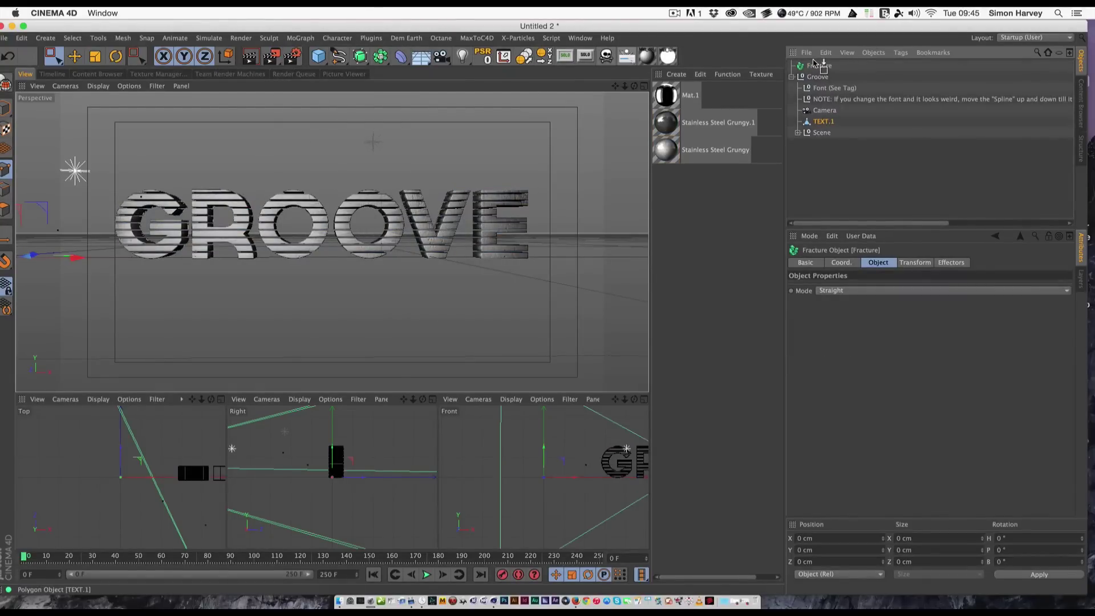
left_click_drag(815, 63, 819, 66)
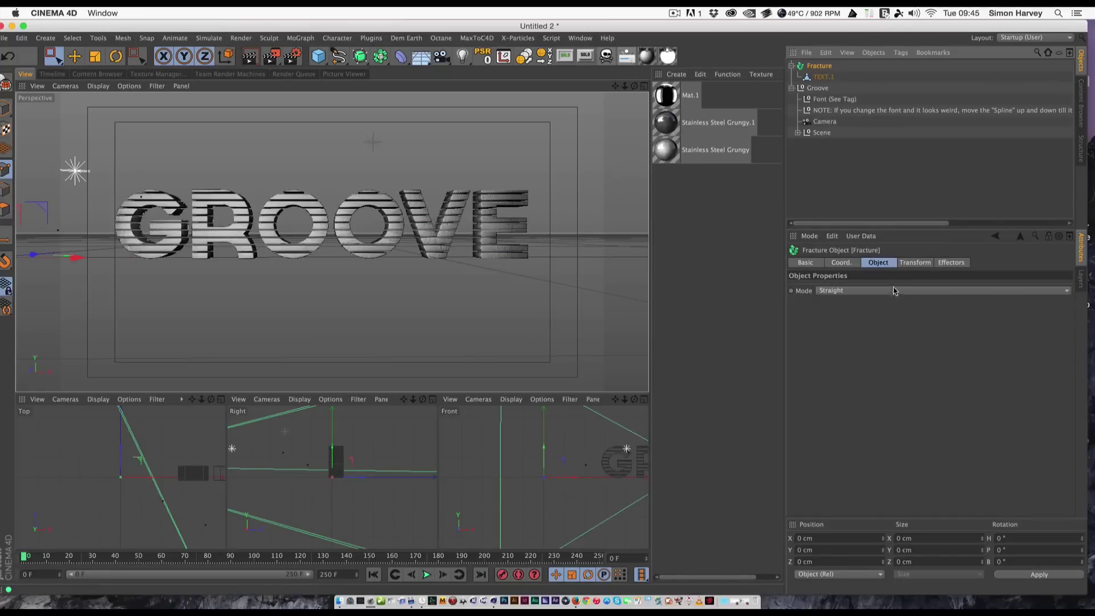
left_click(893, 290)
left_click(893, 325)
Apply a Plain effector to the Fracture object.
left_click(301, 37)
mouse_move(322, 55)
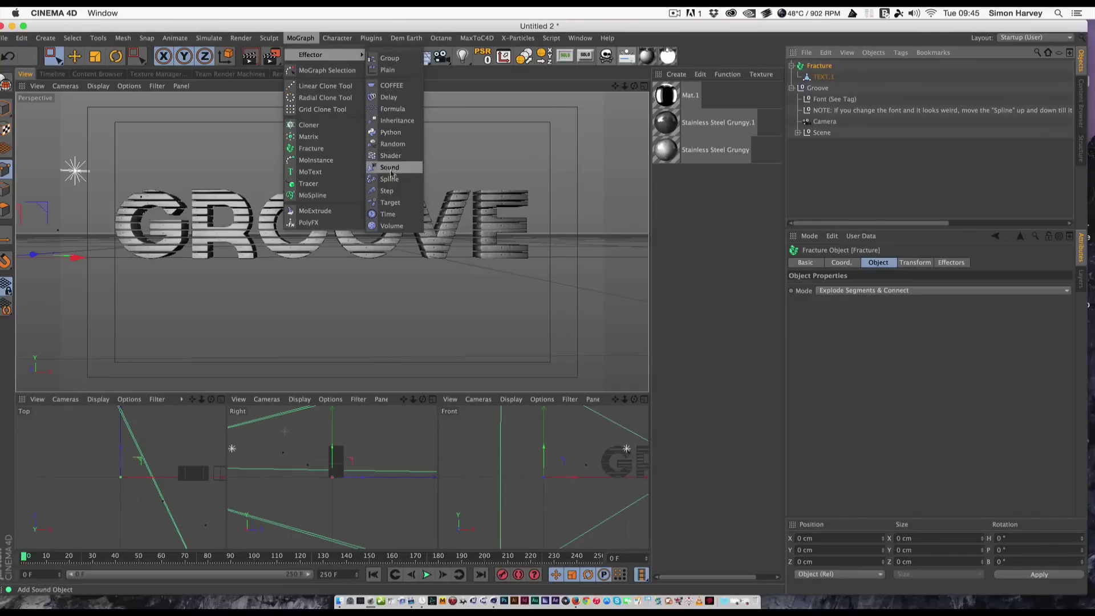
left_click(371, 38)
left_click(301, 37)
mouse_move(325, 54)
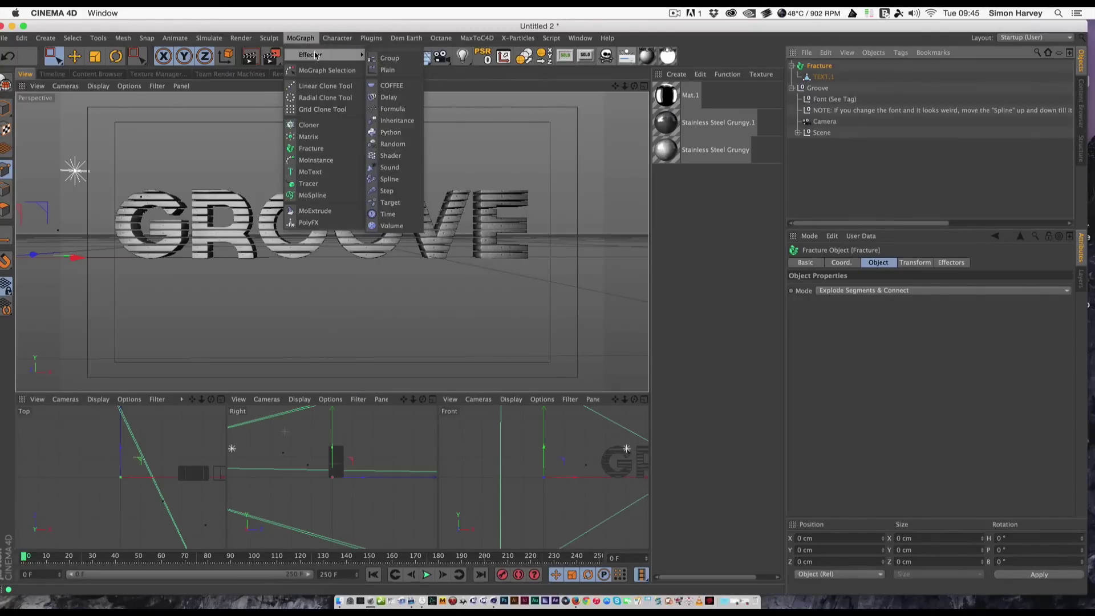
left_click(394, 70)
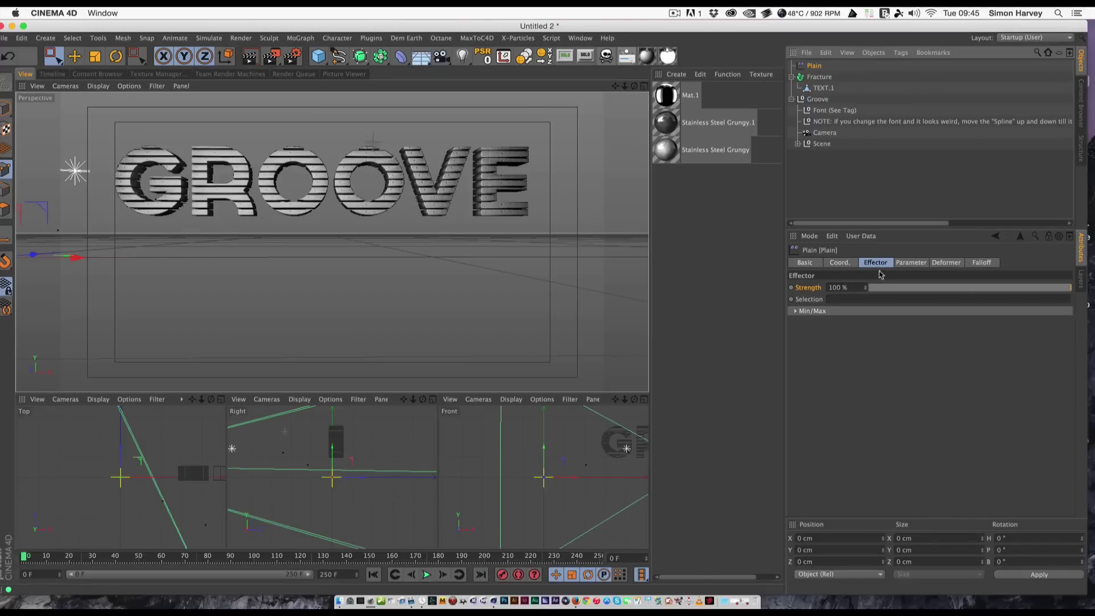
Set the Plain effector's falloff shape to Linear.
left_click(988, 266)
left_click(862, 287)
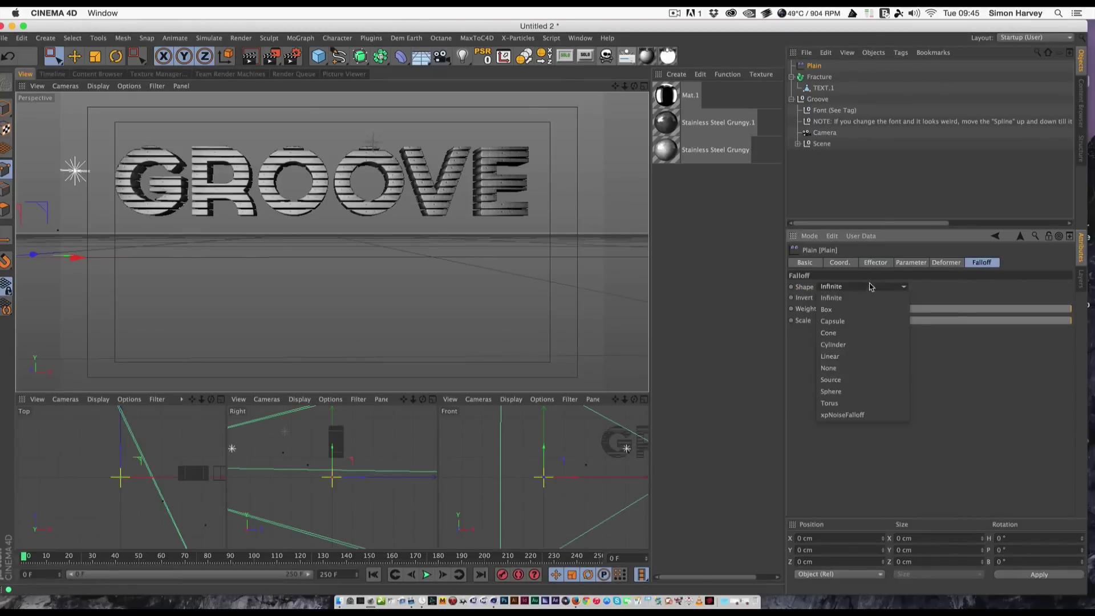
left_click(859, 356)
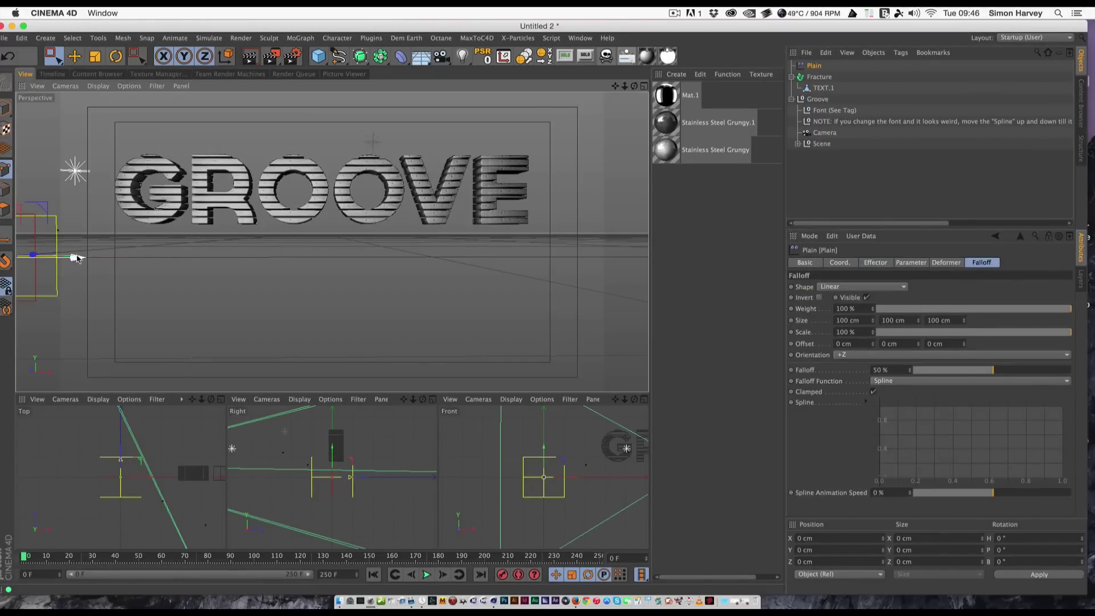
Move the Plain effector along X to the middle of the text and rotate it by 90° so its falloff runs vertically.
left_click_drag(76, 256, 414, 258)
key("r")
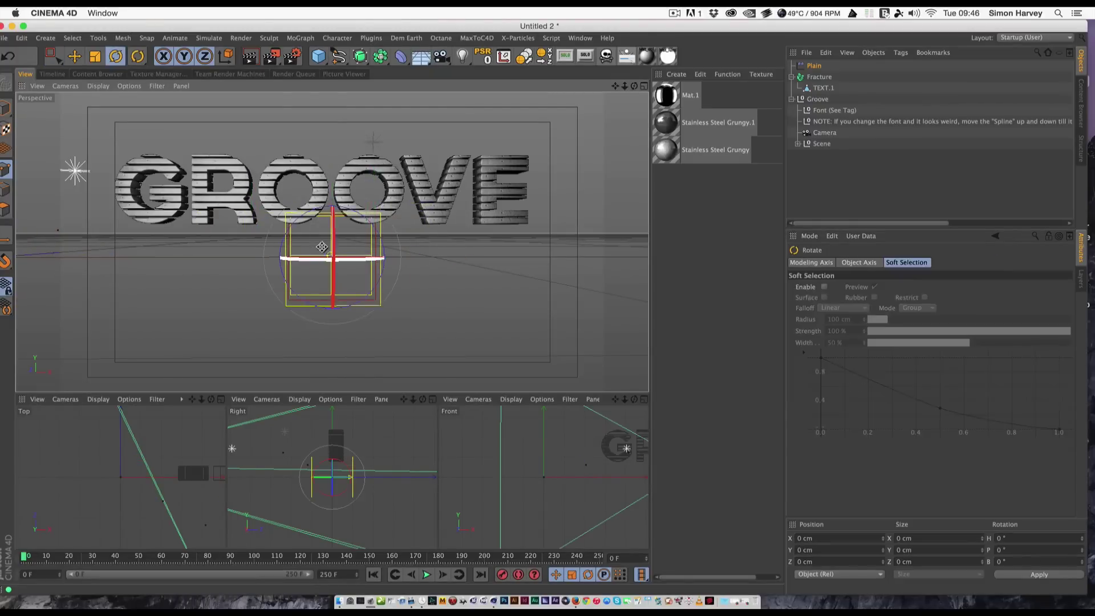
left_click_drag(334, 267, 316, 92)
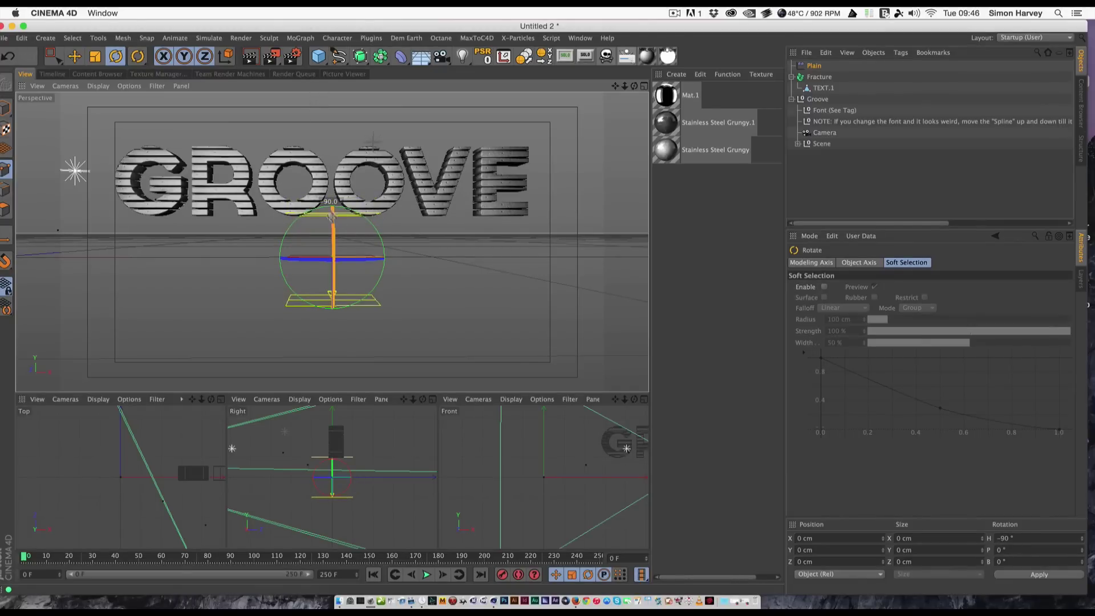
key("super+z")
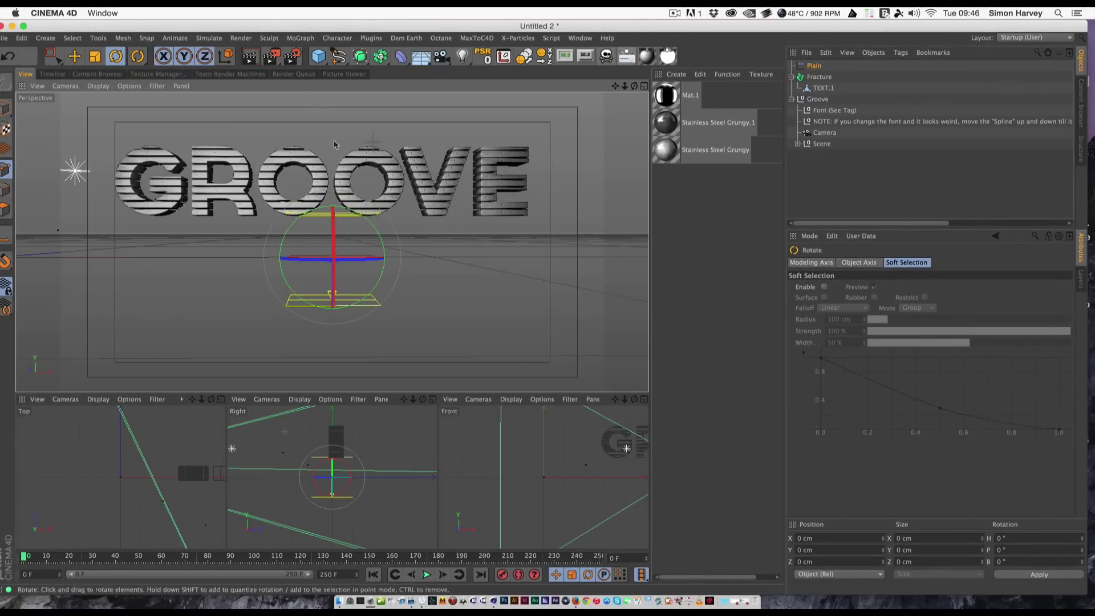
key("e")
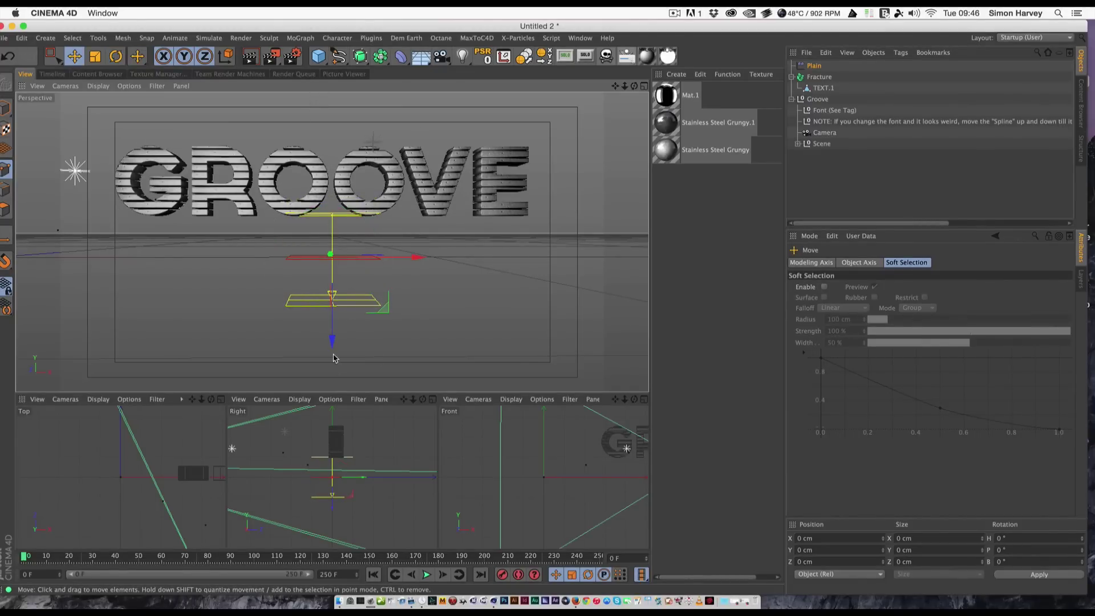
Raise the Plain effector above the Groove text and set its falloff size to 25 cm, 25 cm and 10 cm.
left_click_drag(332, 343, 313, 214)
left_click(814, 65)
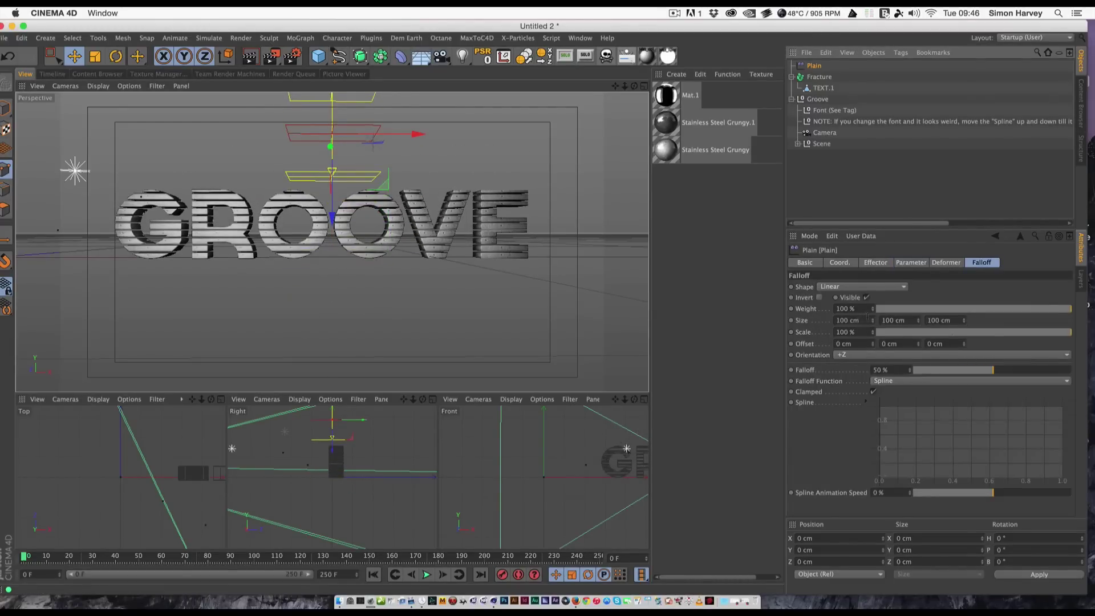
left_click(868, 320)
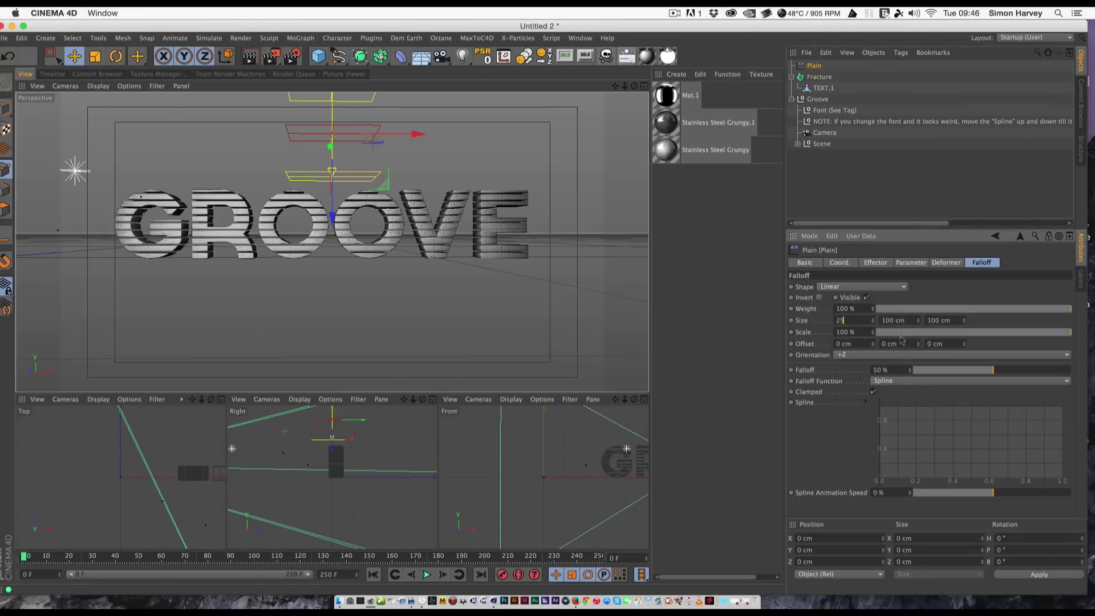
type("25")
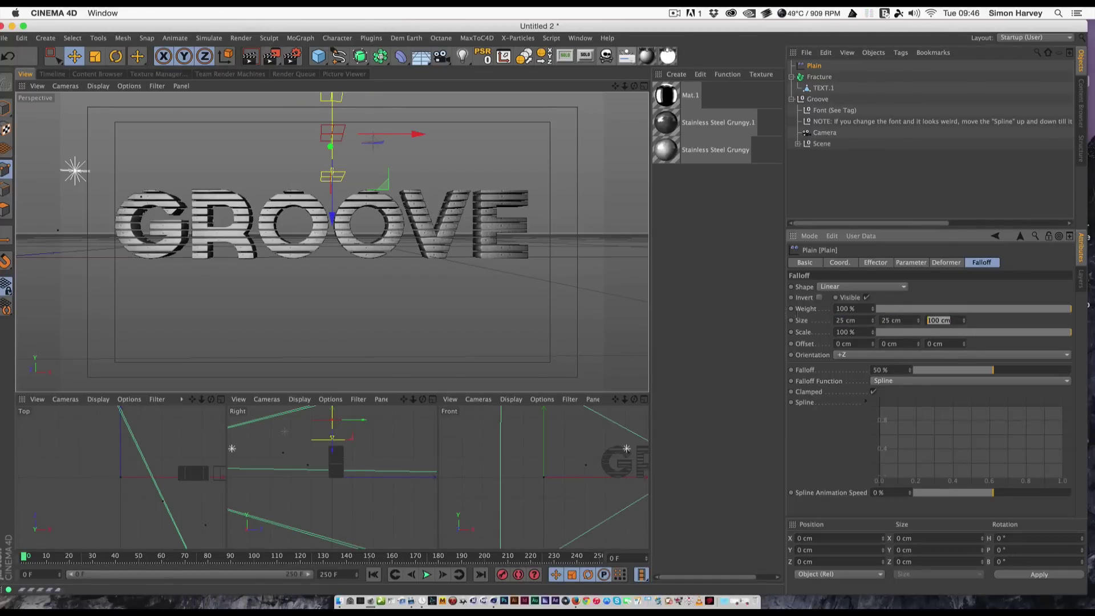
type("25")
key("Return")
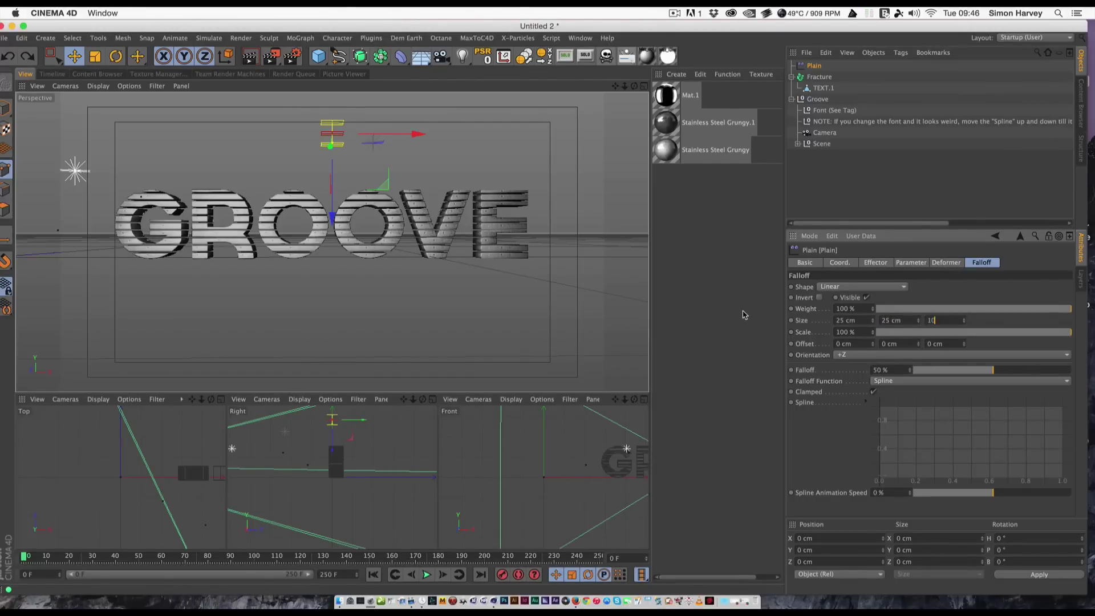
type("10")
key("Return")
Slide the Plain effector vertically through the text while trying a Y position of 1000 cm, and settle on 500 cm.
left_click_drag(331, 213, 331, 319)
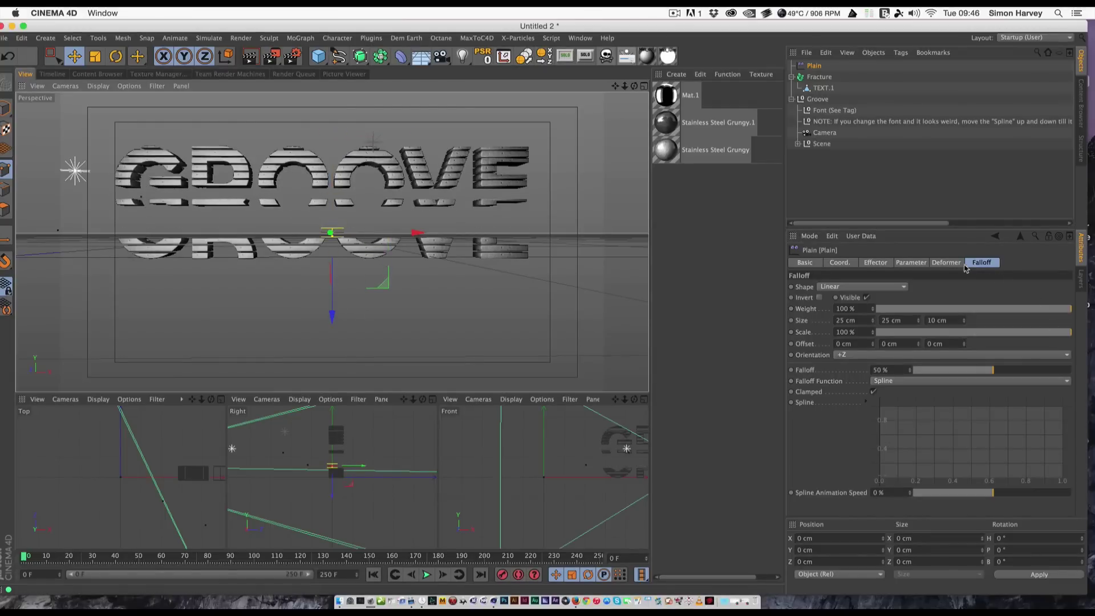
left_click(911, 263)
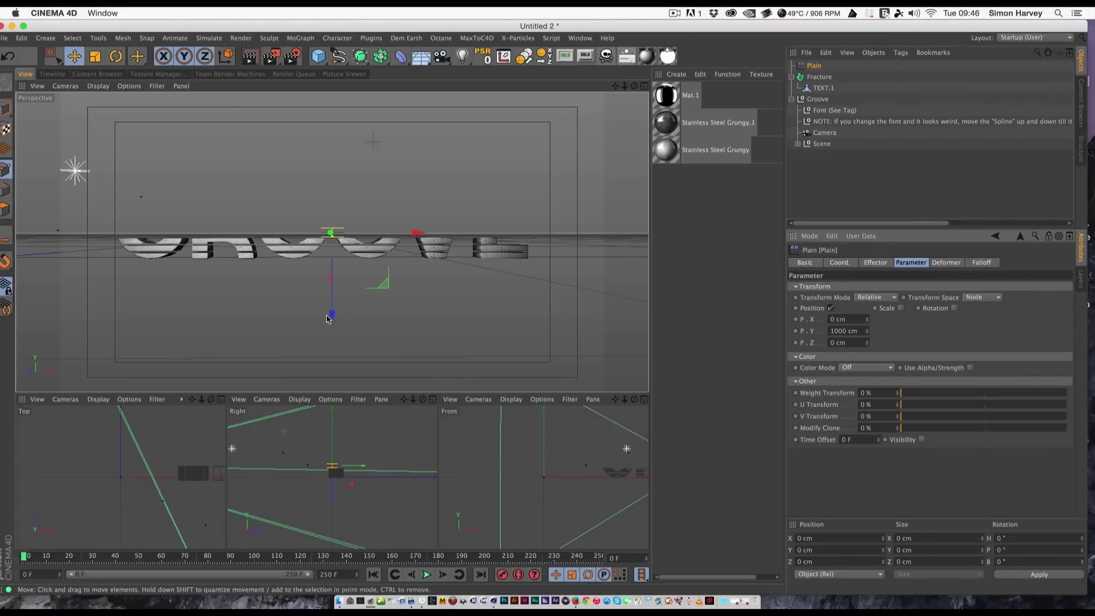
left_click_drag(328, 318, 329, 282)
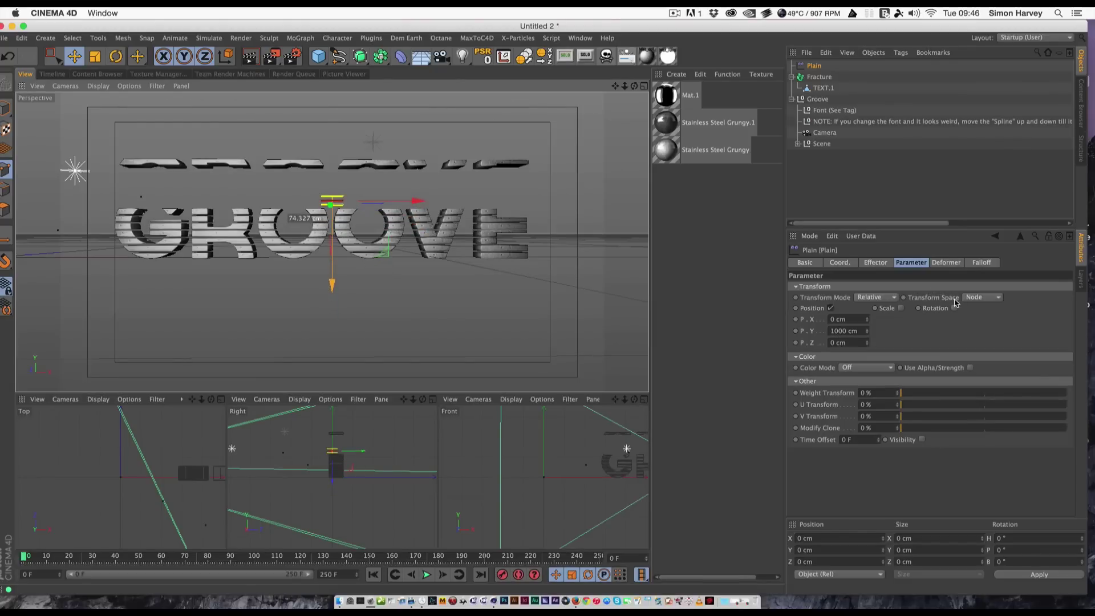
left_click_drag(838, 329, 786, 329)
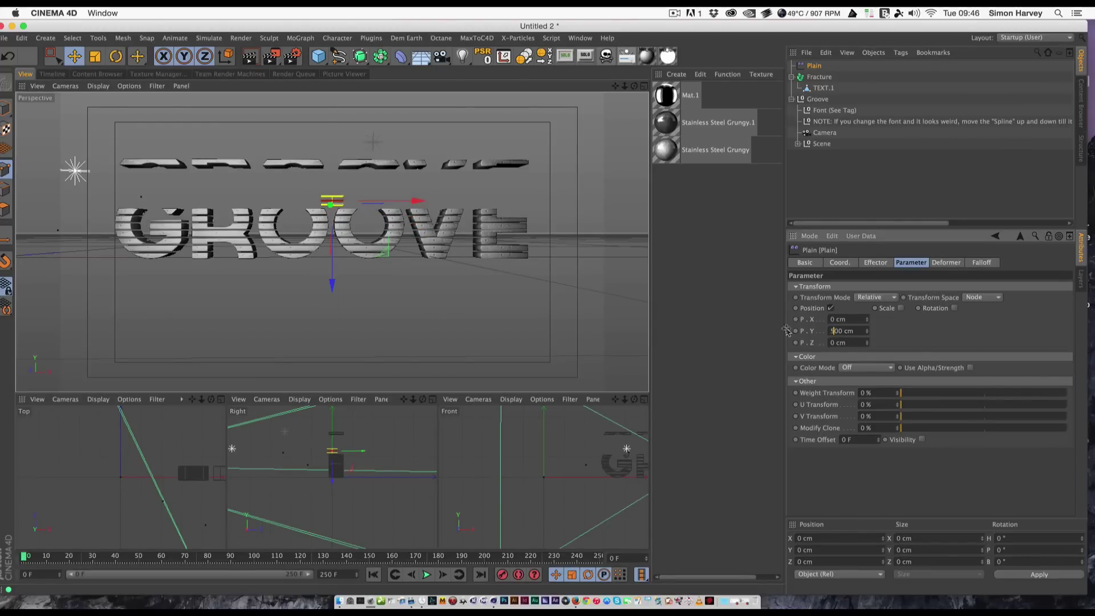
key("Return")
left_click_drag(332, 284, 331, 262)
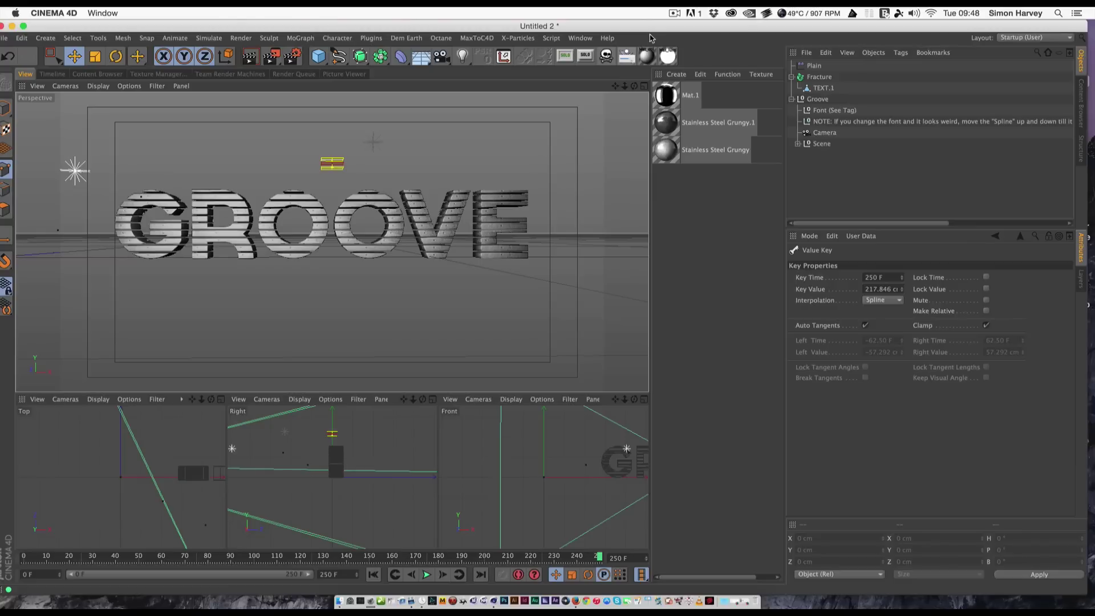
Close the Groove project and load the Wood-Blocks preset from the trailer text pack into a new project.
key("super+w")
left_click(505, 216)
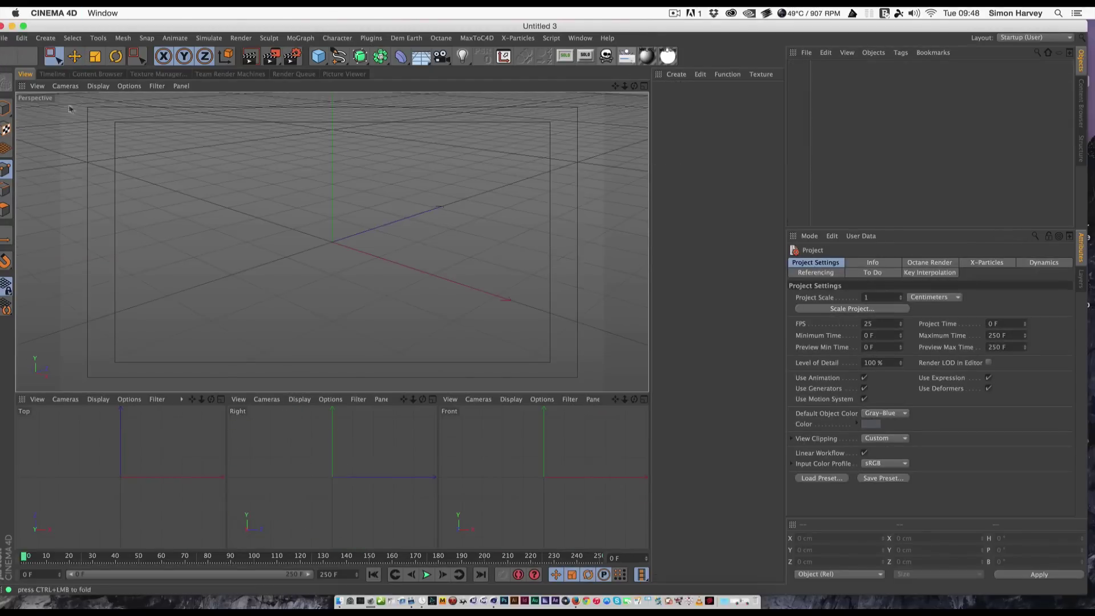
left_click(103, 75)
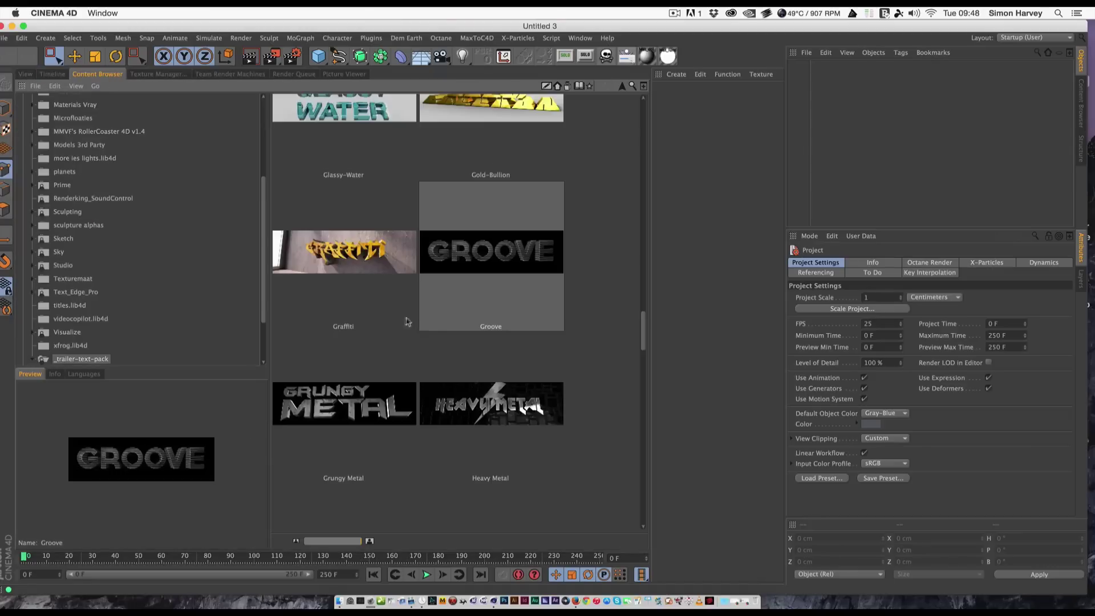
scroll(433, 328, "down", 15)
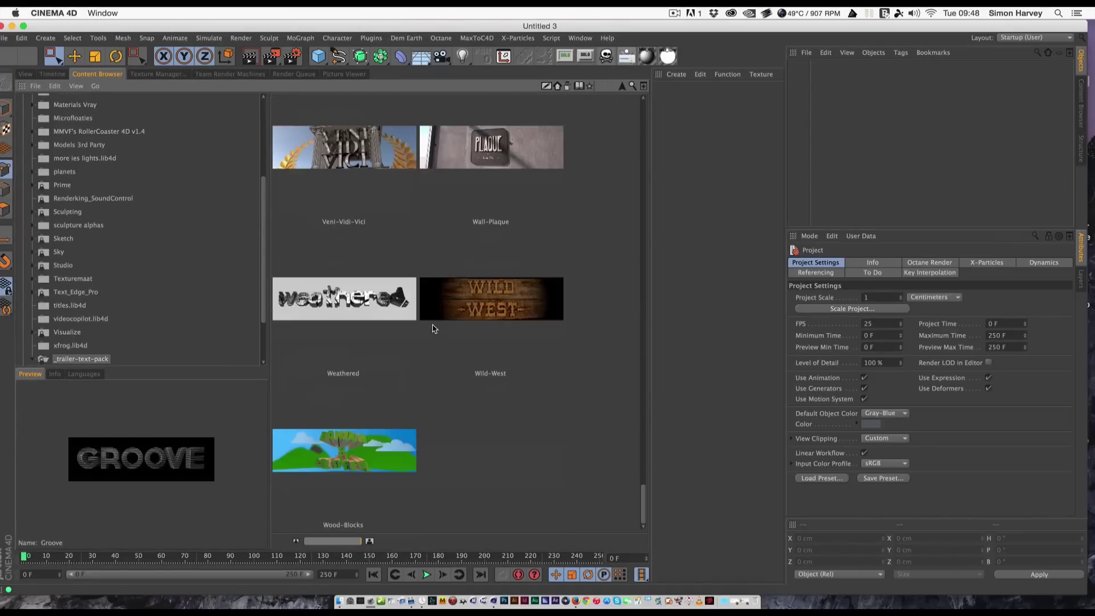
double_click(375, 460)
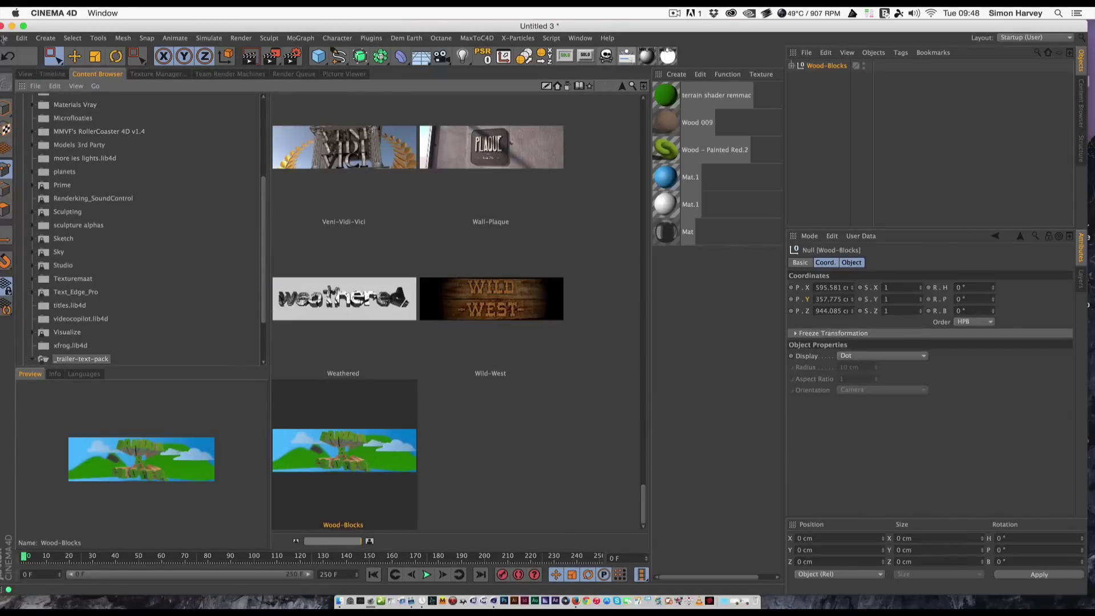
Expand the Wood-Blocks hierarchy, look through its Camera and pull the view back to frame the whole text.
left_click(26, 72)
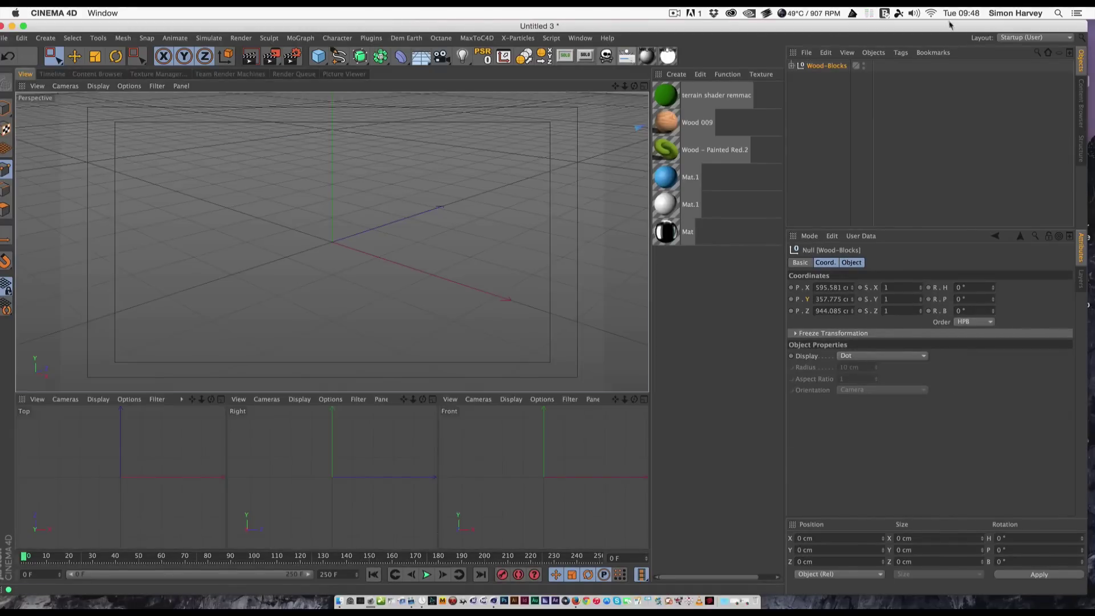
left_click(789, 66)
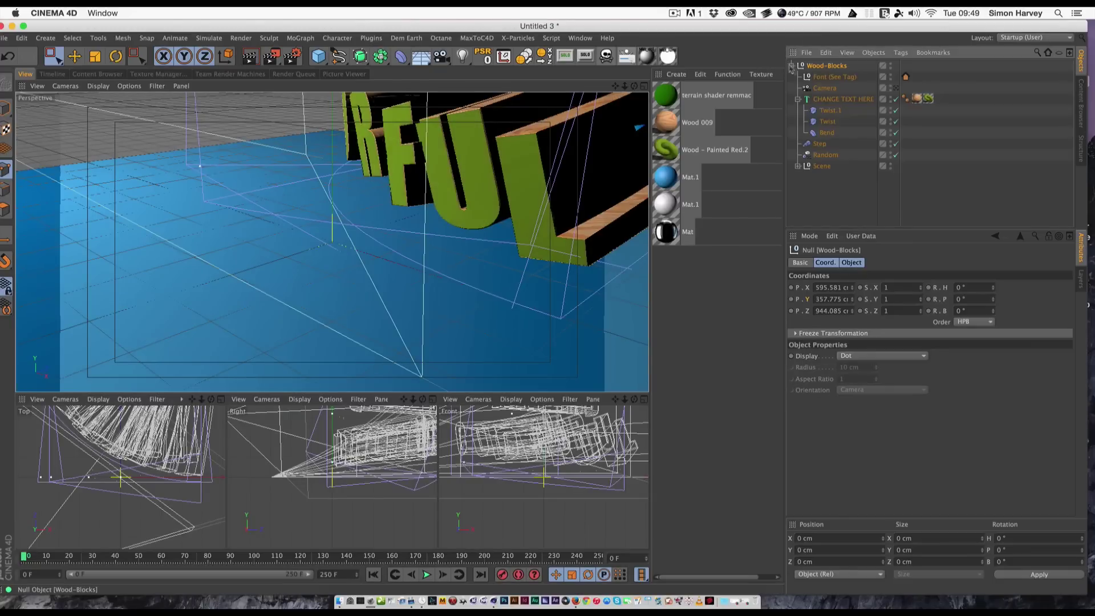
left_click(895, 89)
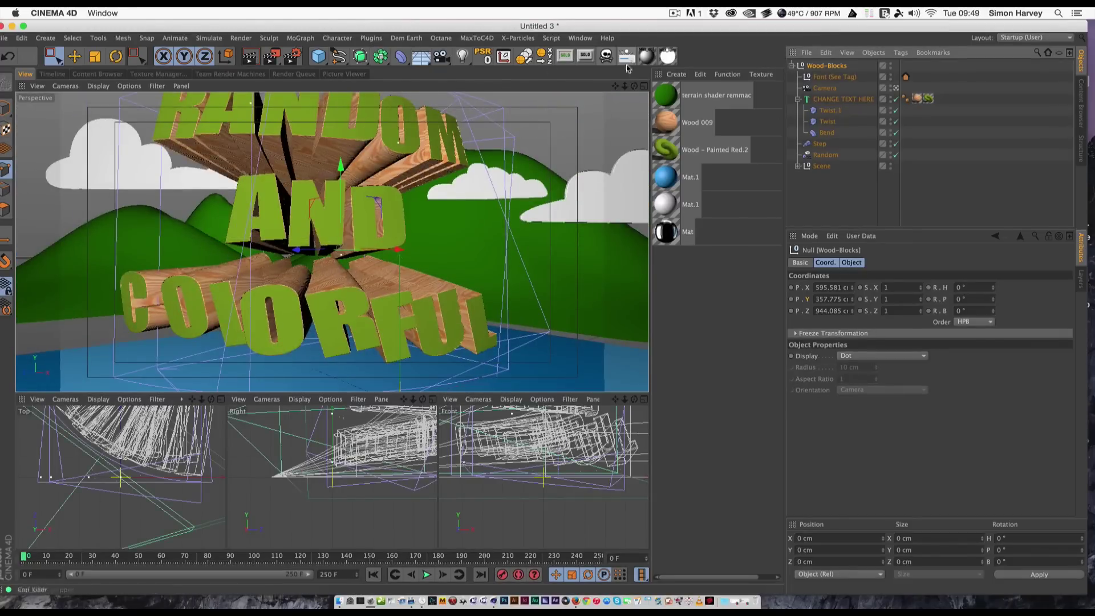
left_click_drag(624, 84, 624, 85)
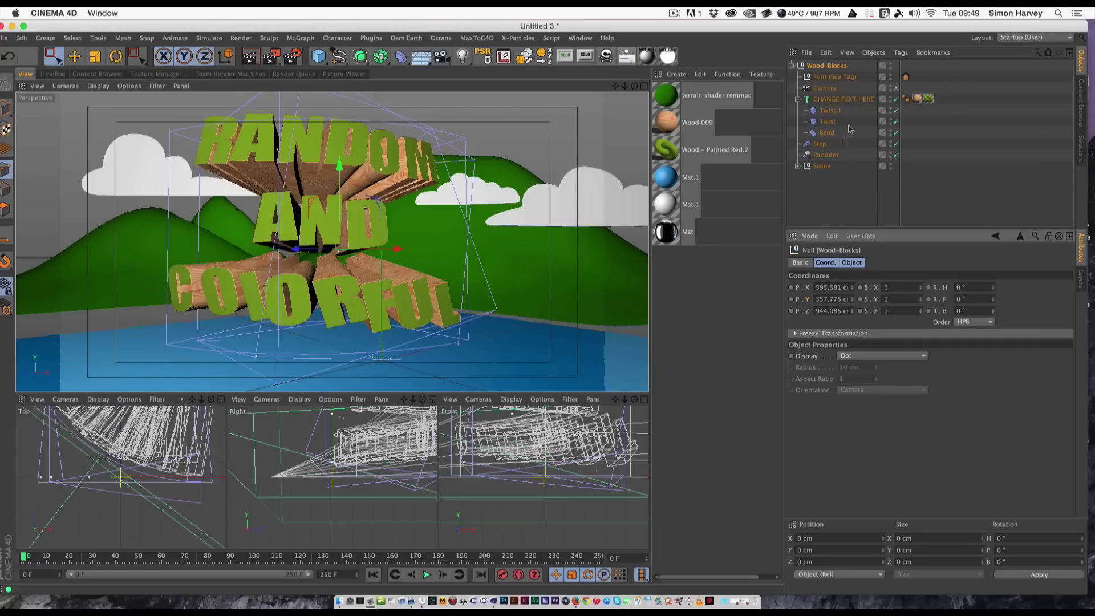
Group the CHANGE TEXT HERE object in a new null and move its Twist.1, Twist and Bend deformers out directly under that null.
left_click(834, 110)
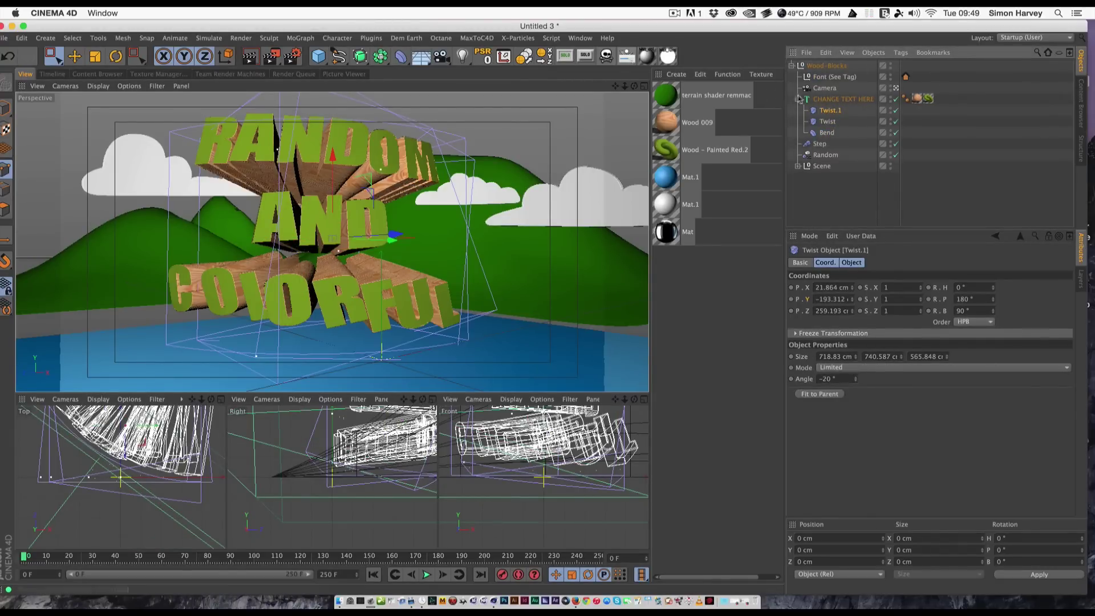
left_click(855, 100)
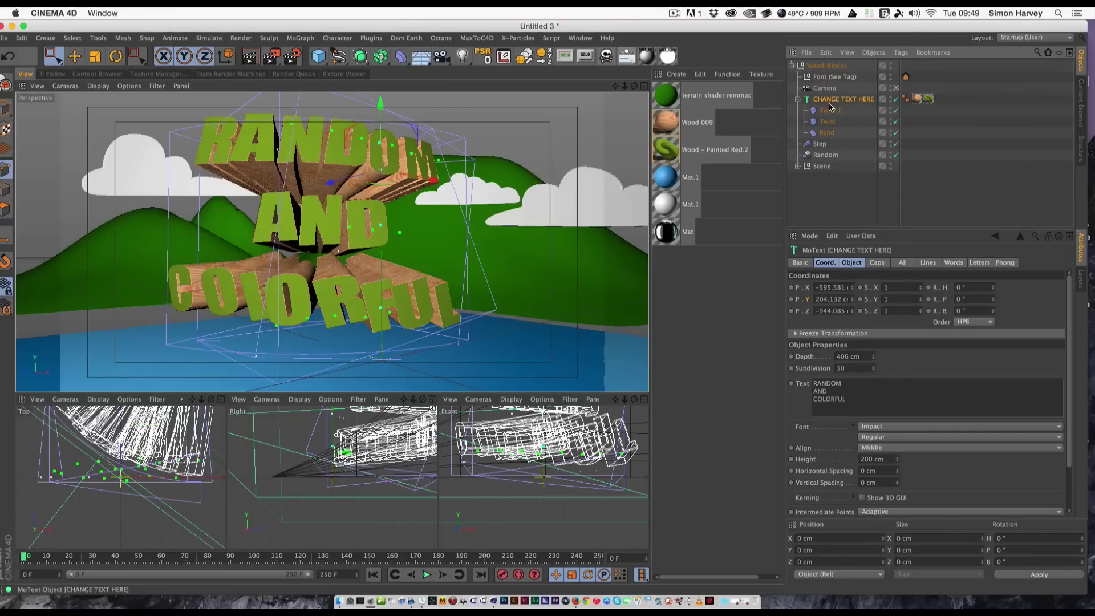
left_click(830, 111)
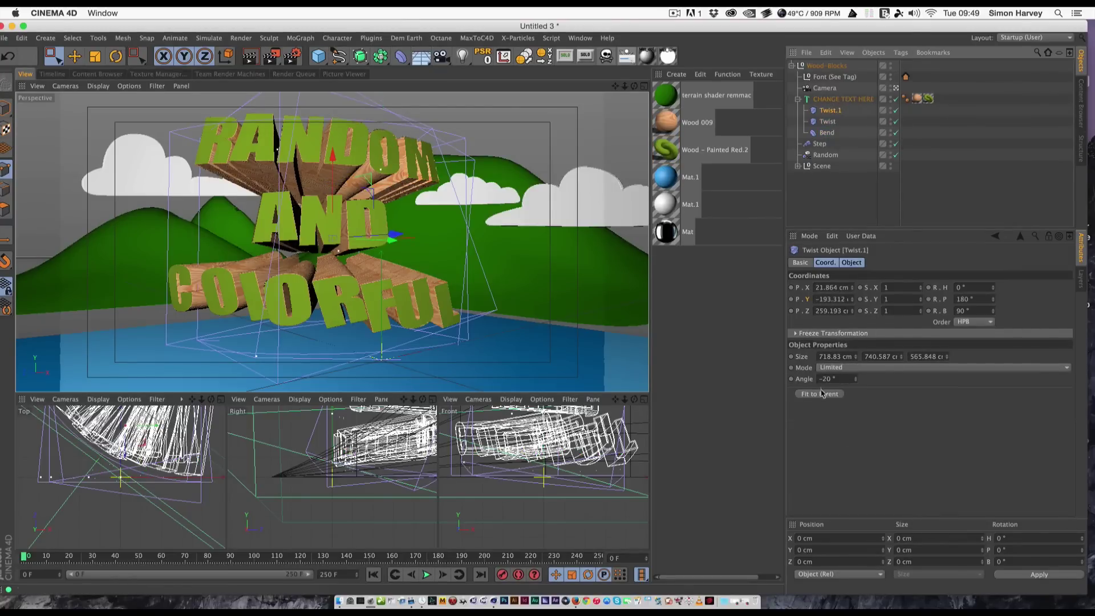
left_click(832, 100)
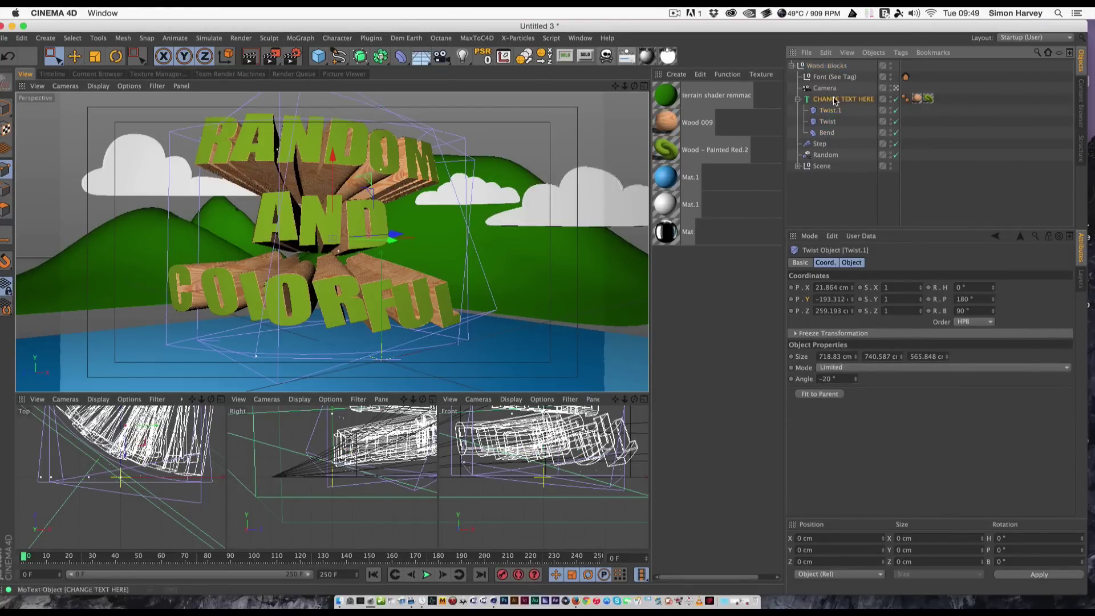
key("alt+g")
left_click(798, 99)
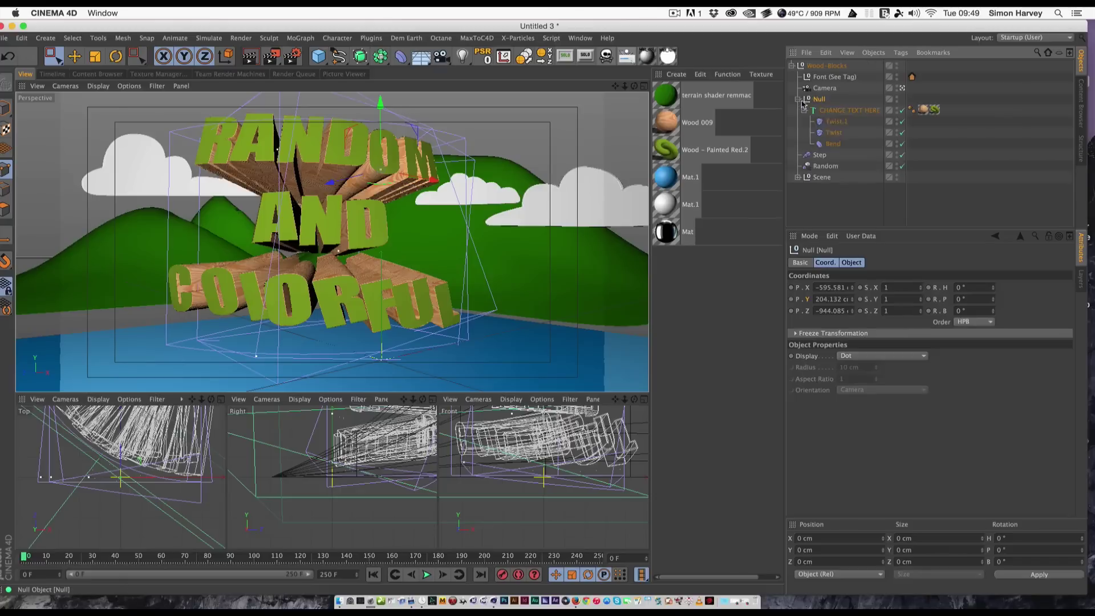
left_click(835, 122)
left_click(834, 143, "shift")
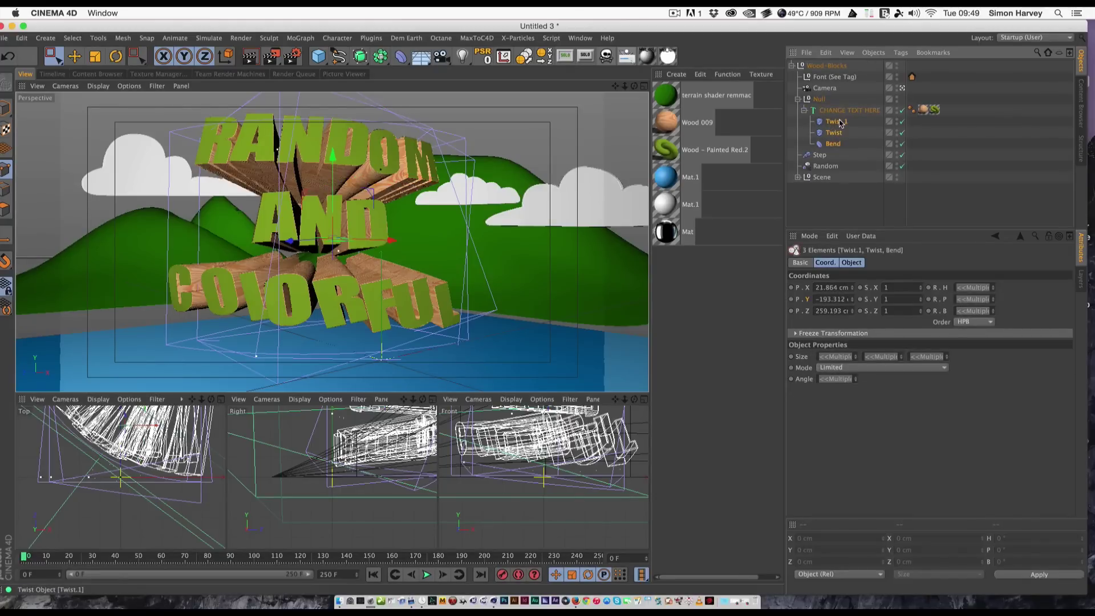
left_click_drag(827, 103, 828, 106)
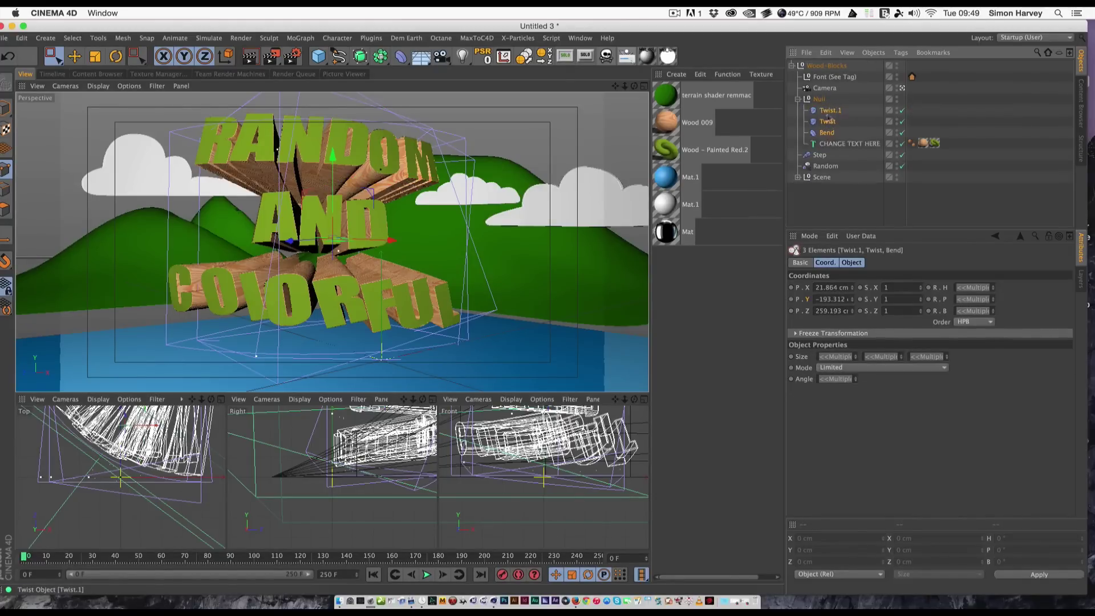
Try moving the CHANGE TEXT HERE object along Z through the deformers, and undo the move.
left_click(870, 143)
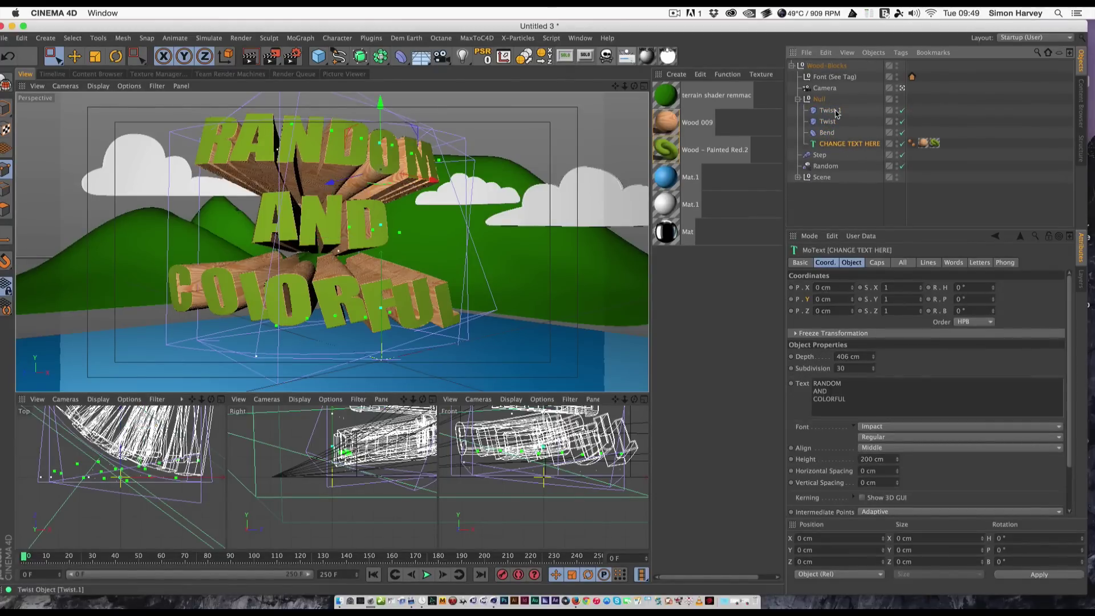
mouse_move(331, 184)
left_mouse_down()
mouse_move(302, 190)
mouse_move(332, 183)
left_mouse_up()
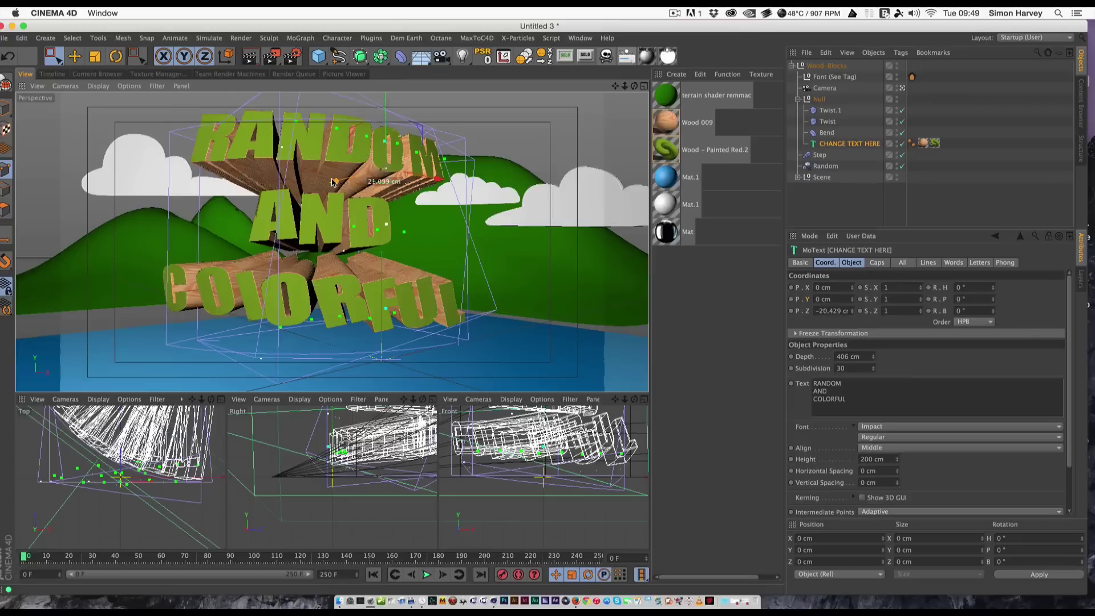
key("super+z")
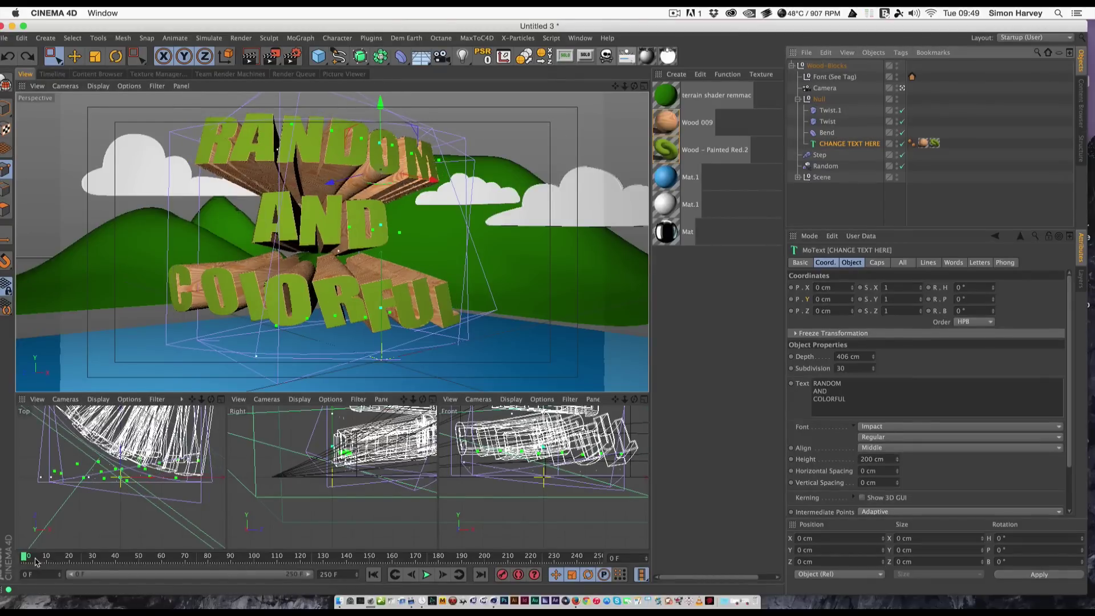
Shorten the project timeline to end at frame 100 and go to that frame.
left_click(337, 574)
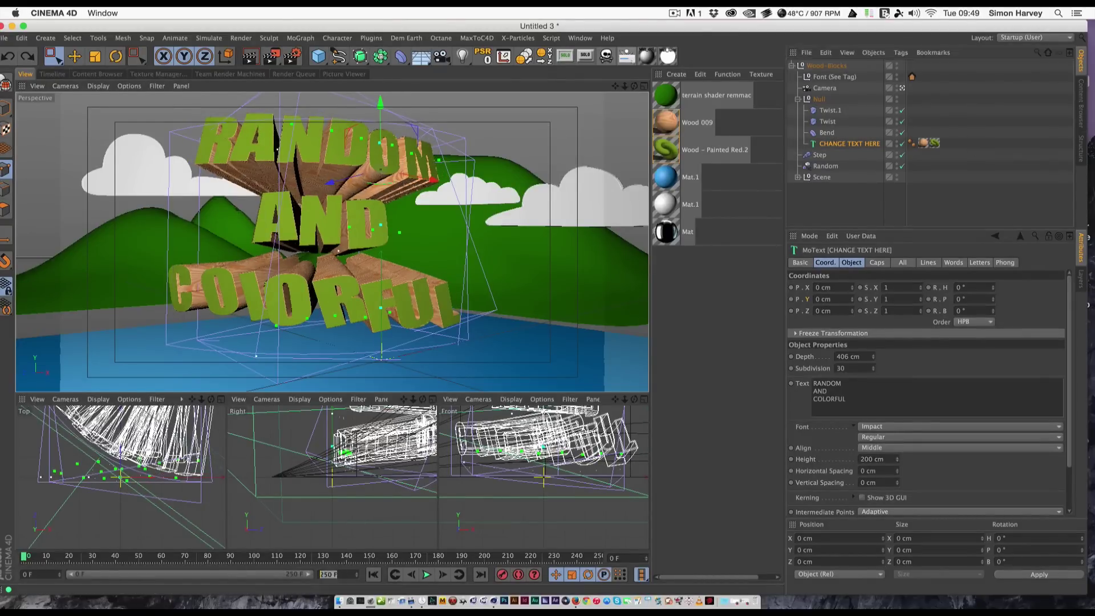
type("100")
key("Return")
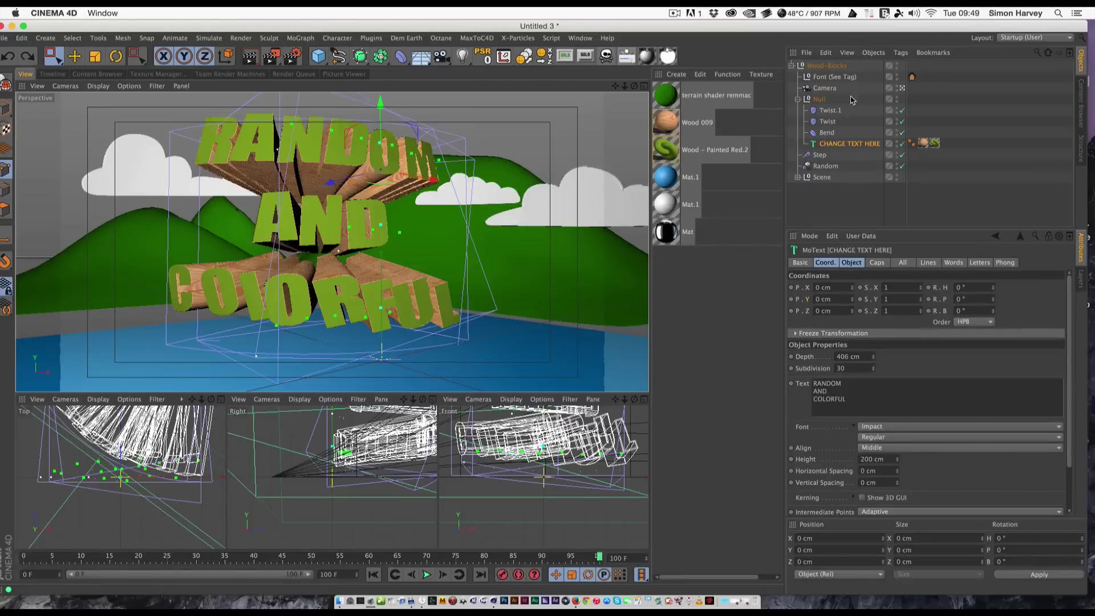
Keyframe the text's Depth at 406 cm on frame 100 and 1 cm on frame 0, and scrub through the animation.
left_click(852, 263)
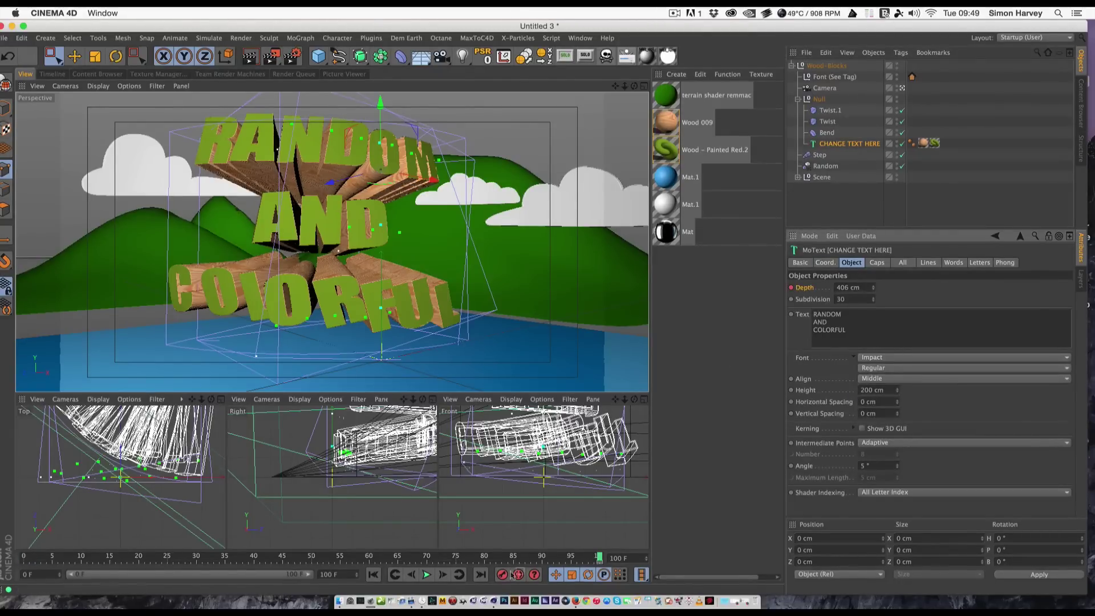
left_click(570, 556)
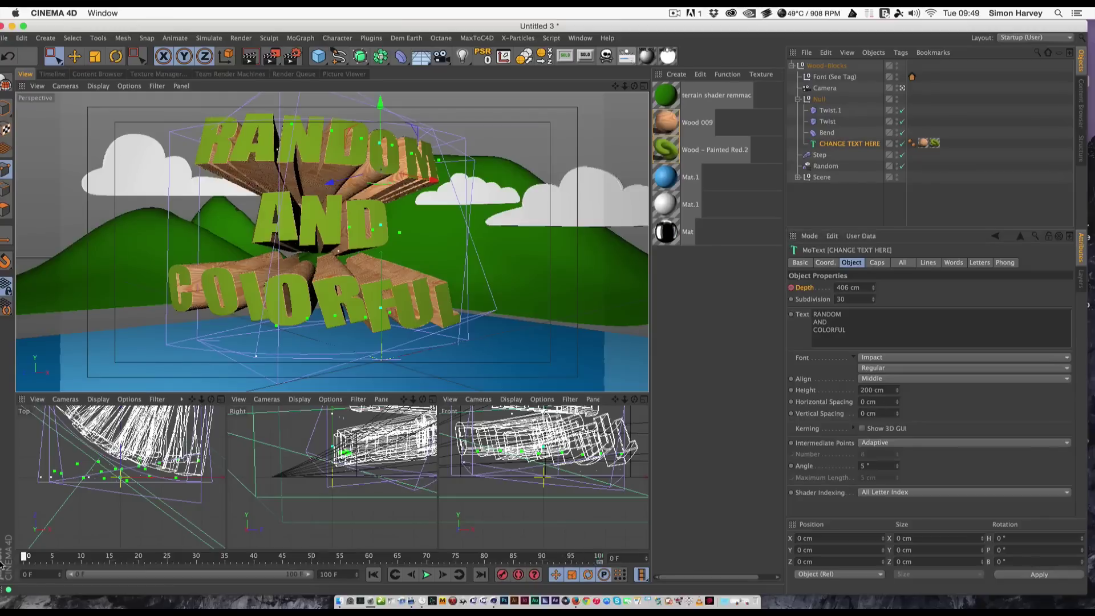
left_click_drag(863, 288, 821, 287)
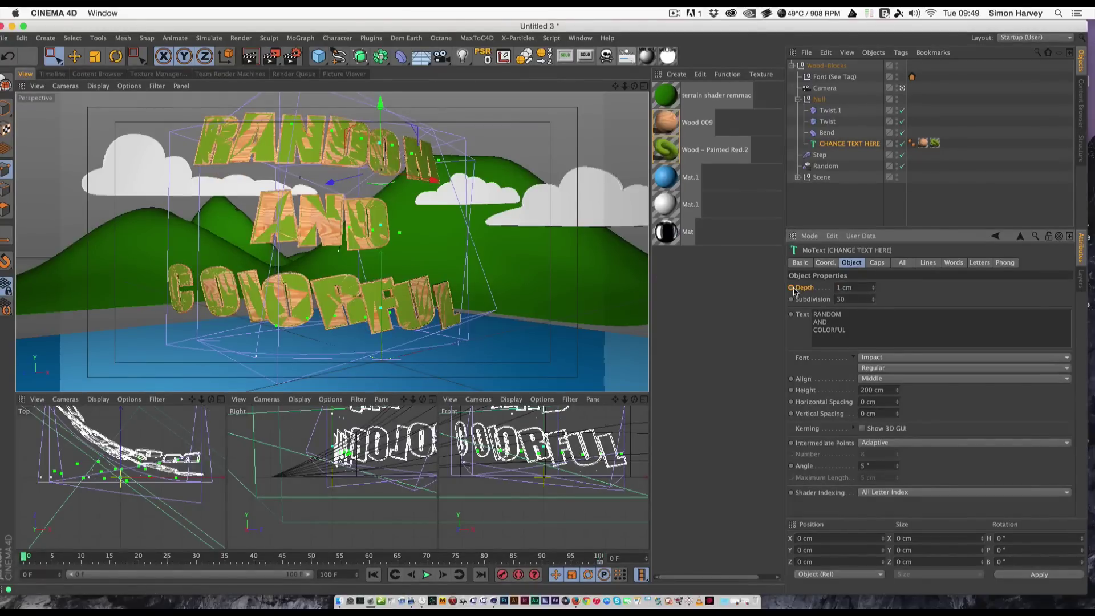
left_click_drag(344, 559, 645, 555)
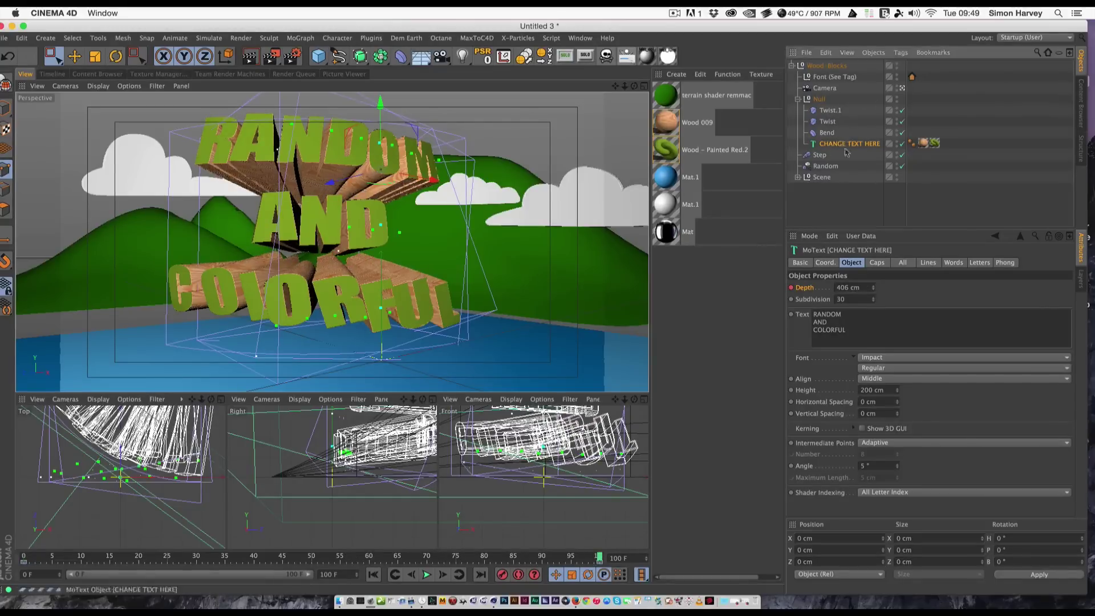
Undo the trial move of the CHANGE TEXT HERE object and keyframe its Z position at 0 cm on frame 100.
left_click(826, 262)
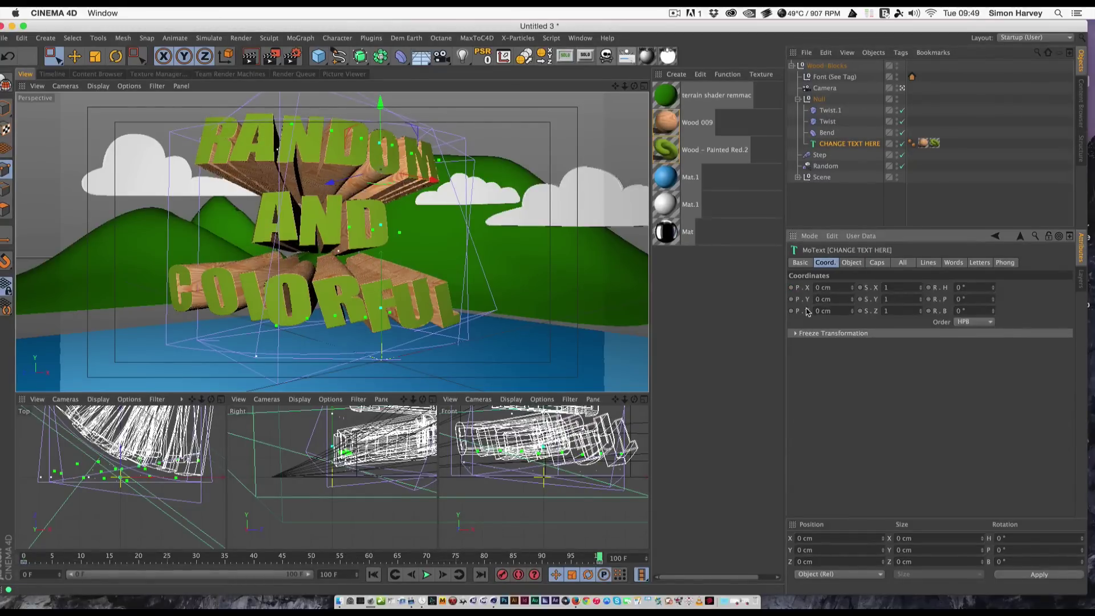
key("super+z")
key("super+z")
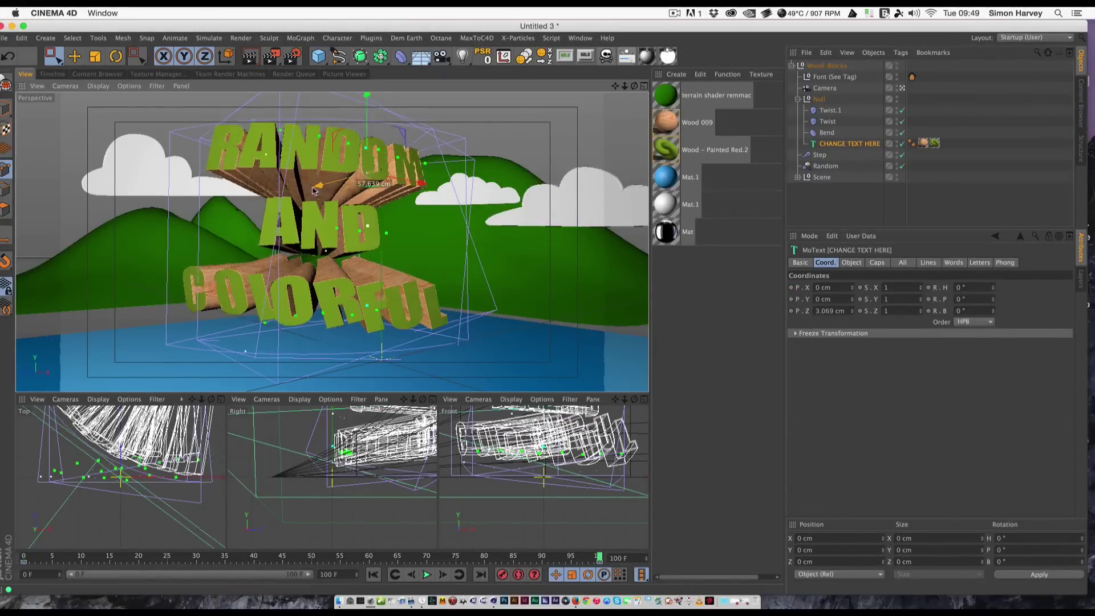
key("super+z")
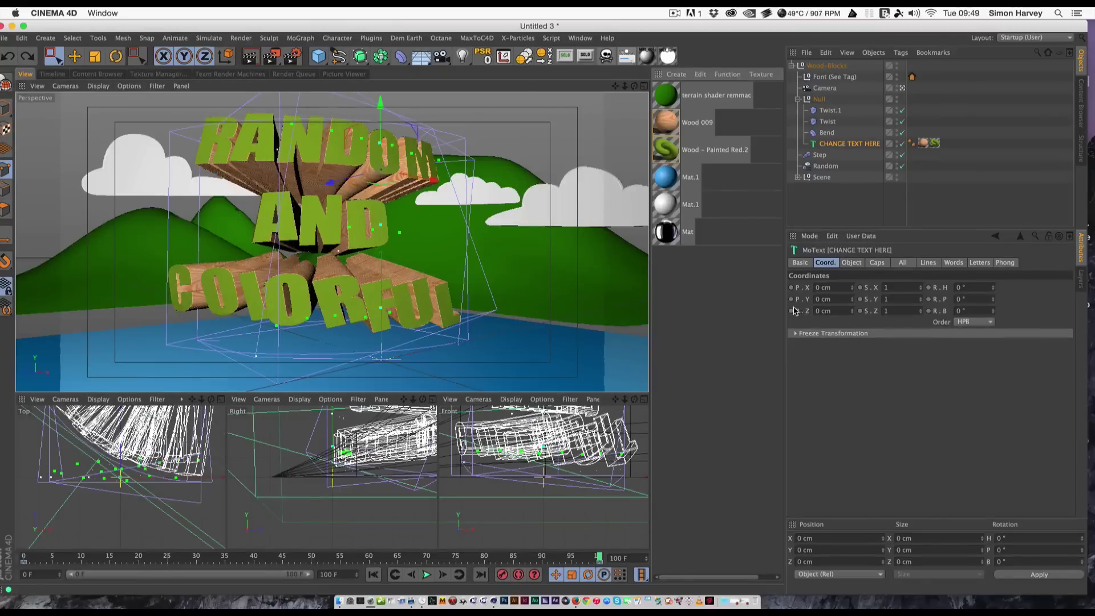
left_click(791, 311)
At frame 0, move the text along Z through the deformers, keyframe its Z position, and preview the animation to frame 100.
left_click_drag(568, 559, 23, 559)
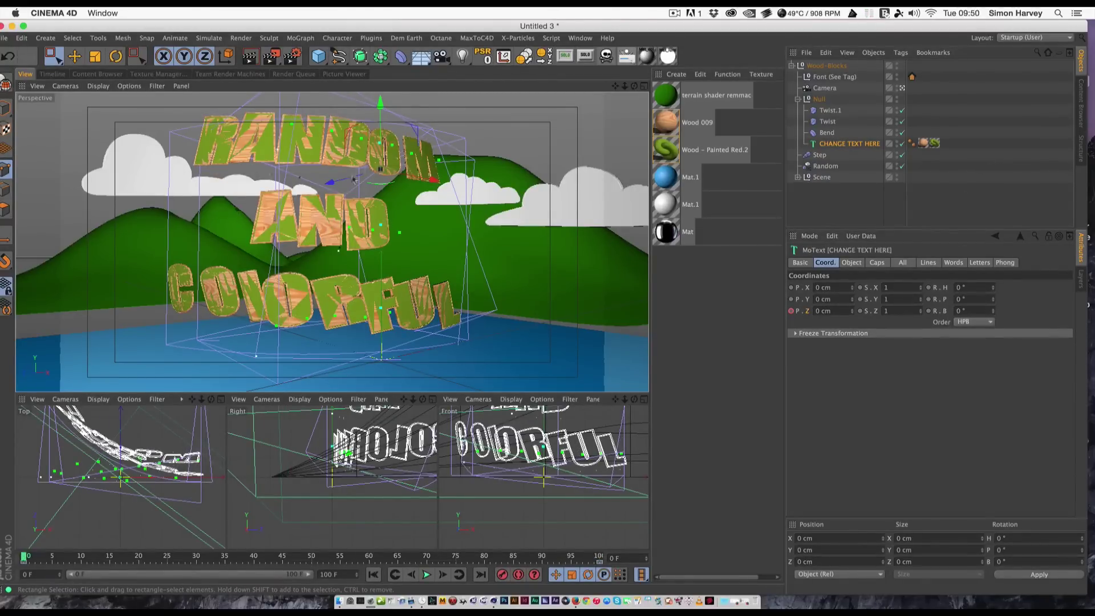
left_click_drag(331, 183, 243, 234)
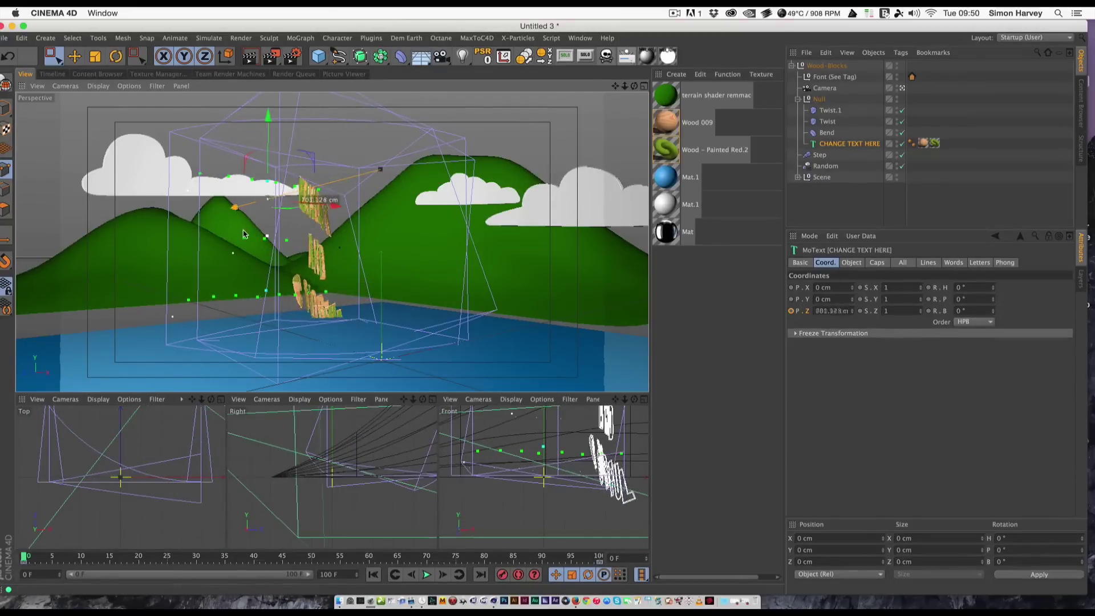
left_click(792, 311, "ctrl")
left_click(851, 201)
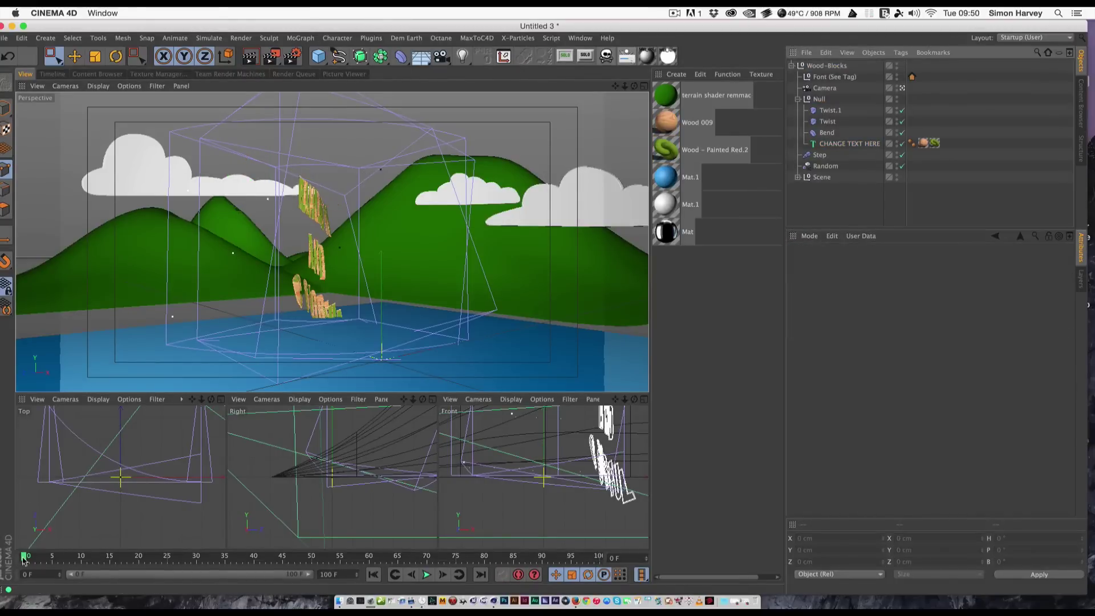
left_click_drag(23, 559, 937, 407)
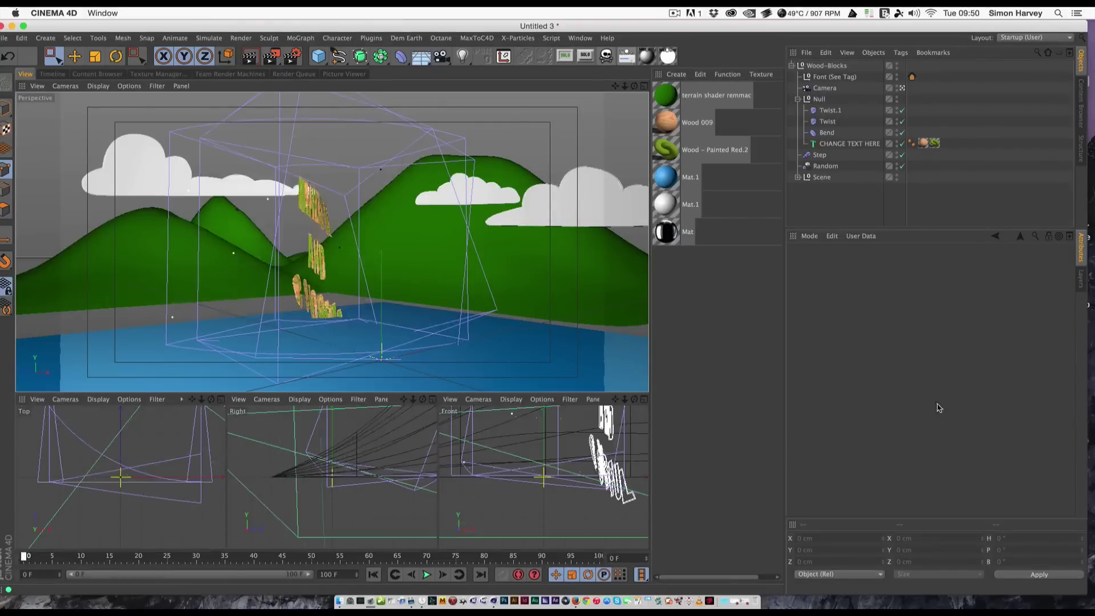
key("shift+g")
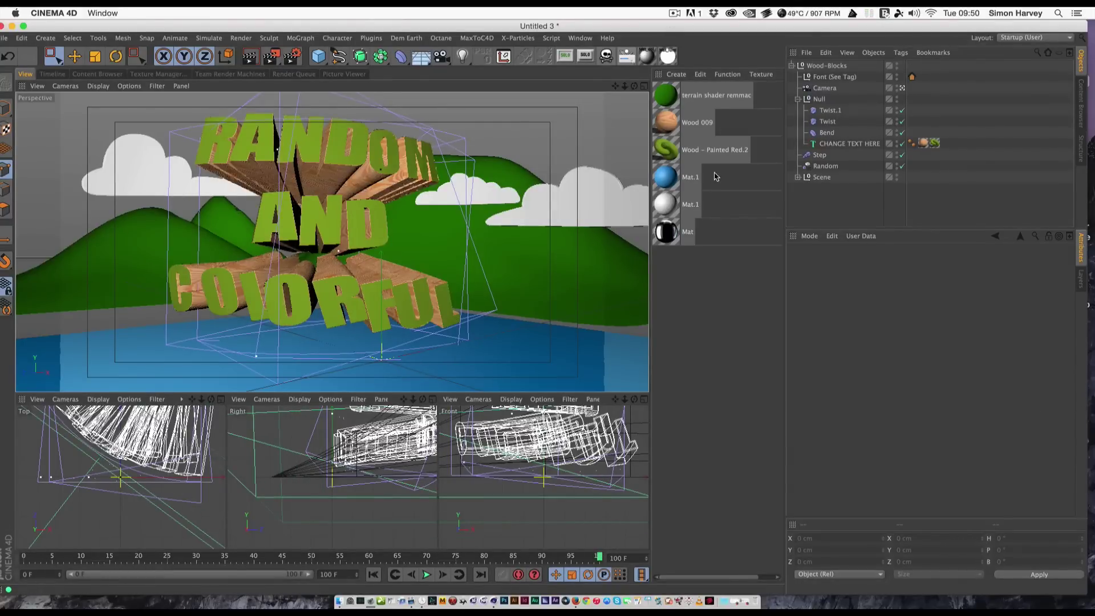
Examine the objects inside the Scene group and collapse the group again.
left_click(797, 177)
scroll(817, 165, "down", 1)
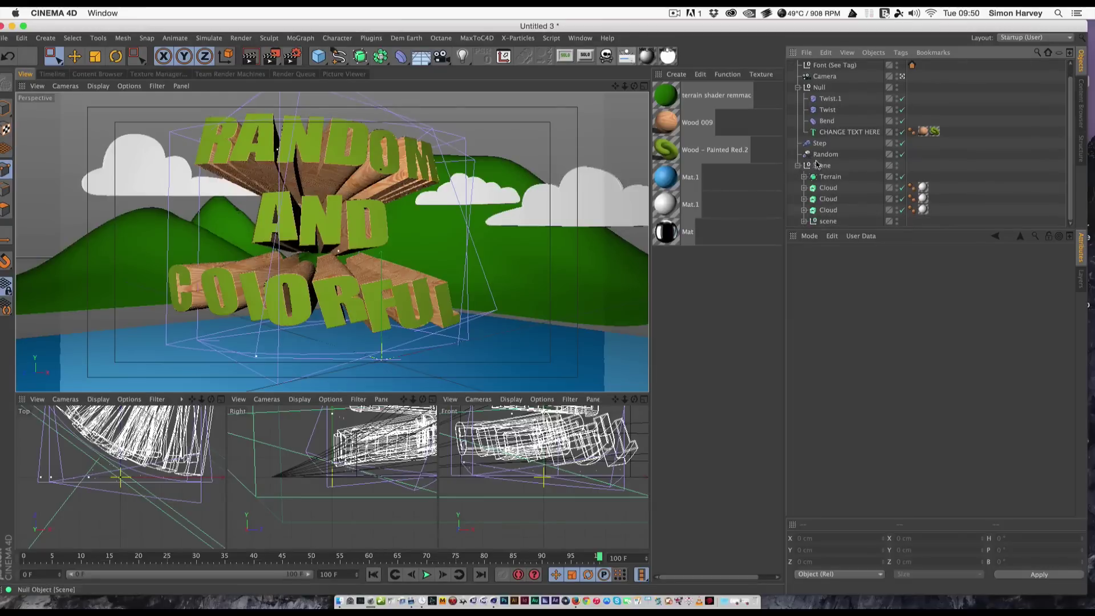
left_click(798, 165)
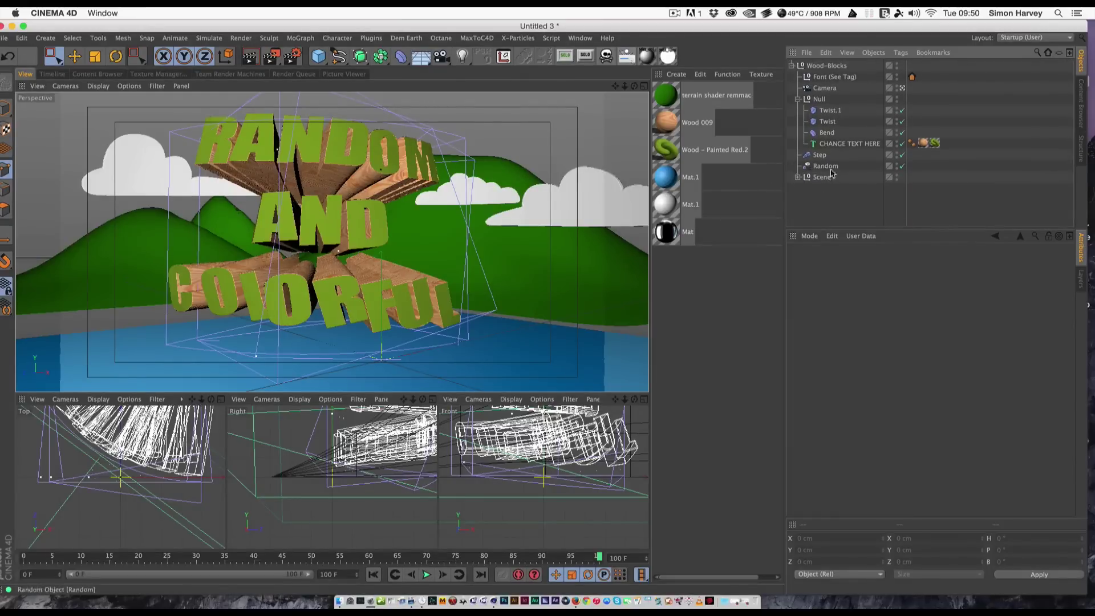
left_click(828, 154)
left_click(842, 226)
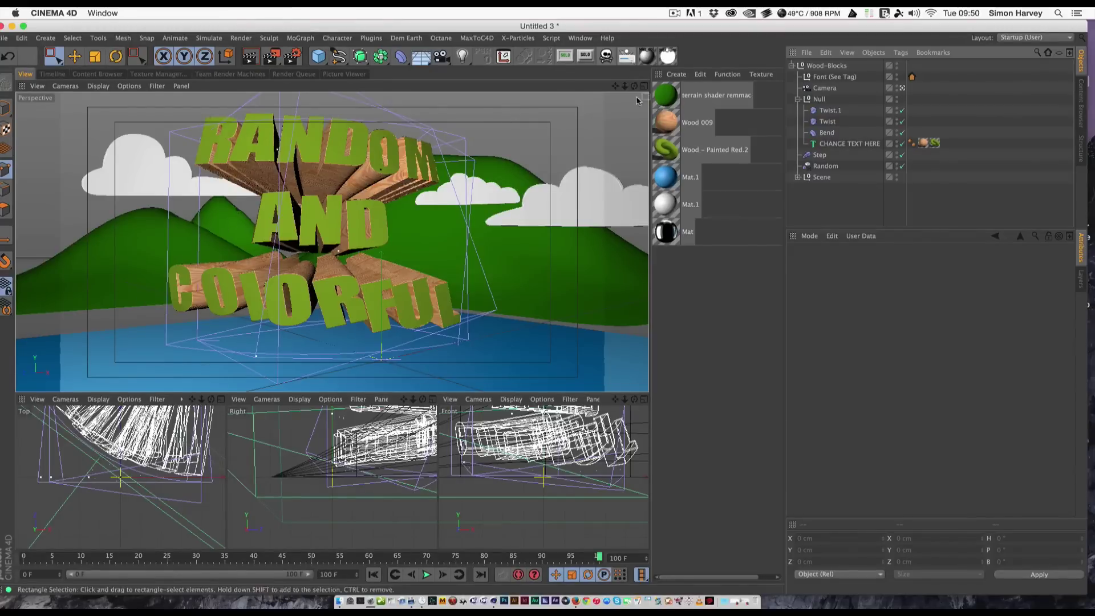
Close the Wood-Blocks project and load the Weathered preset from the _trailer-text-pack library into a new scene.
key("super+w")
left_click(519, 213)
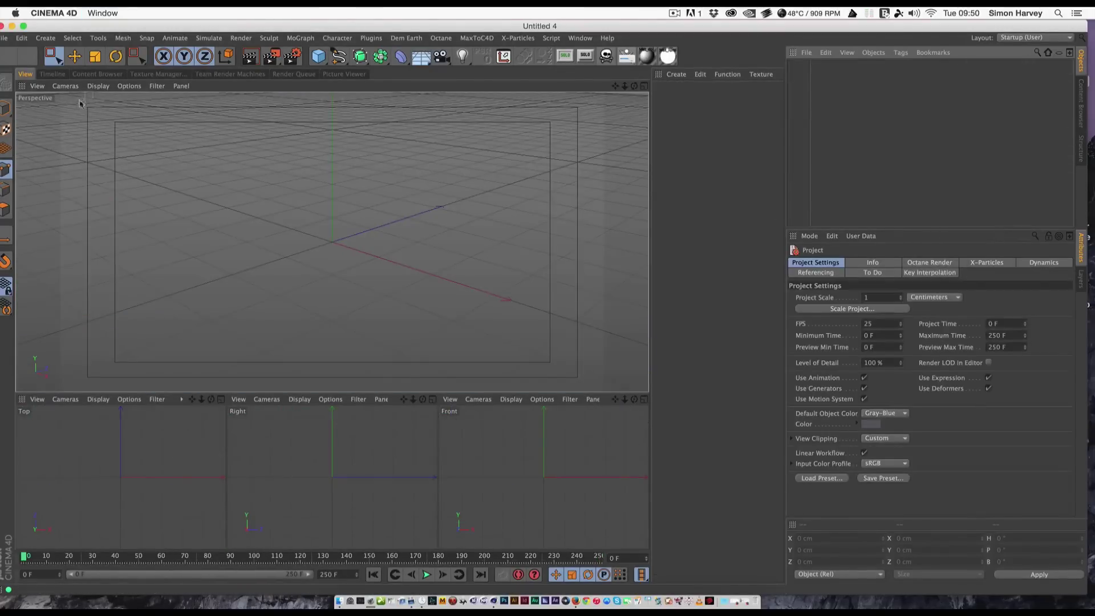
left_click(93, 74)
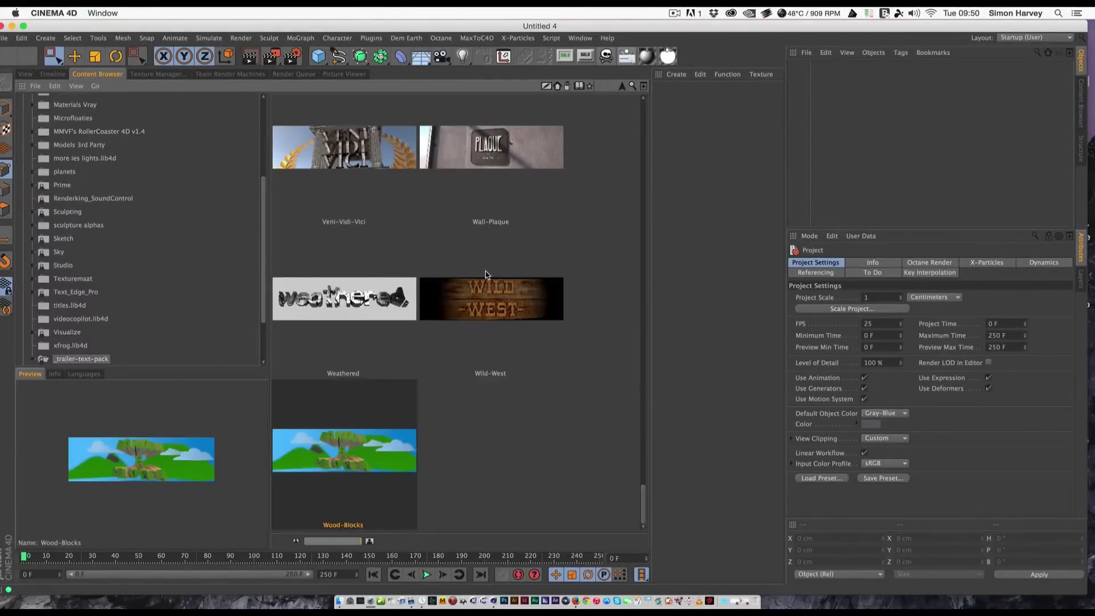
scroll(481, 269, "up", 10)
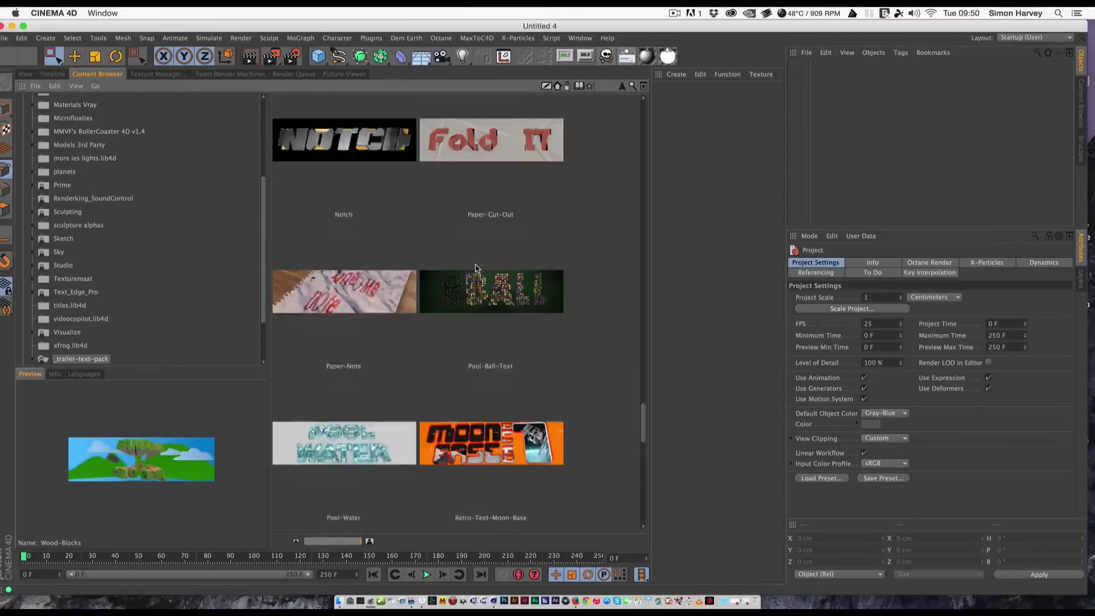
scroll(475, 268, "up", 7)
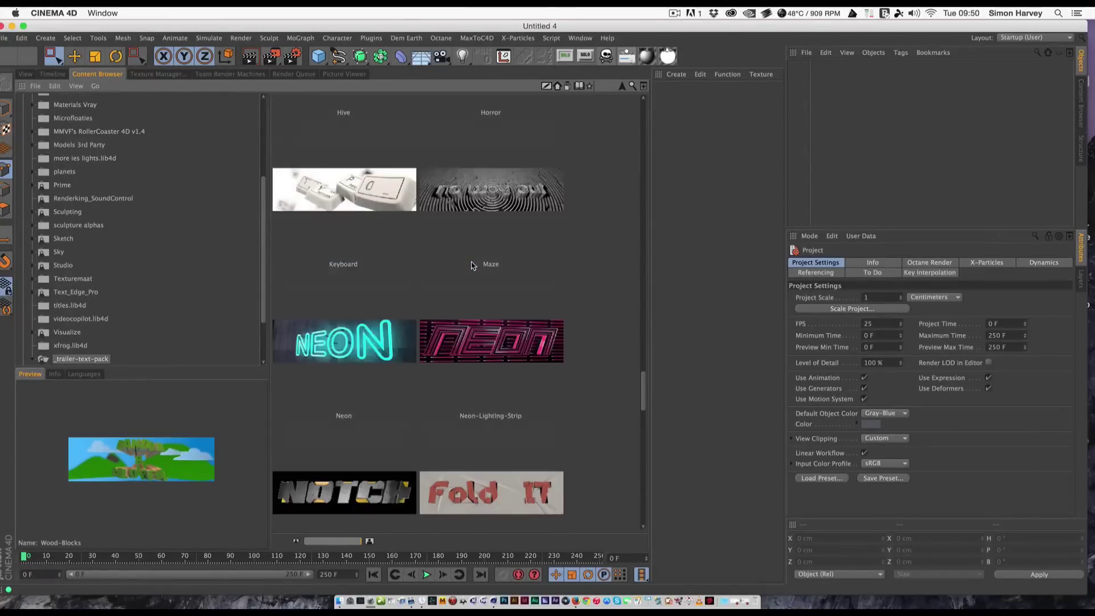
scroll(472, 265, "up", 8)
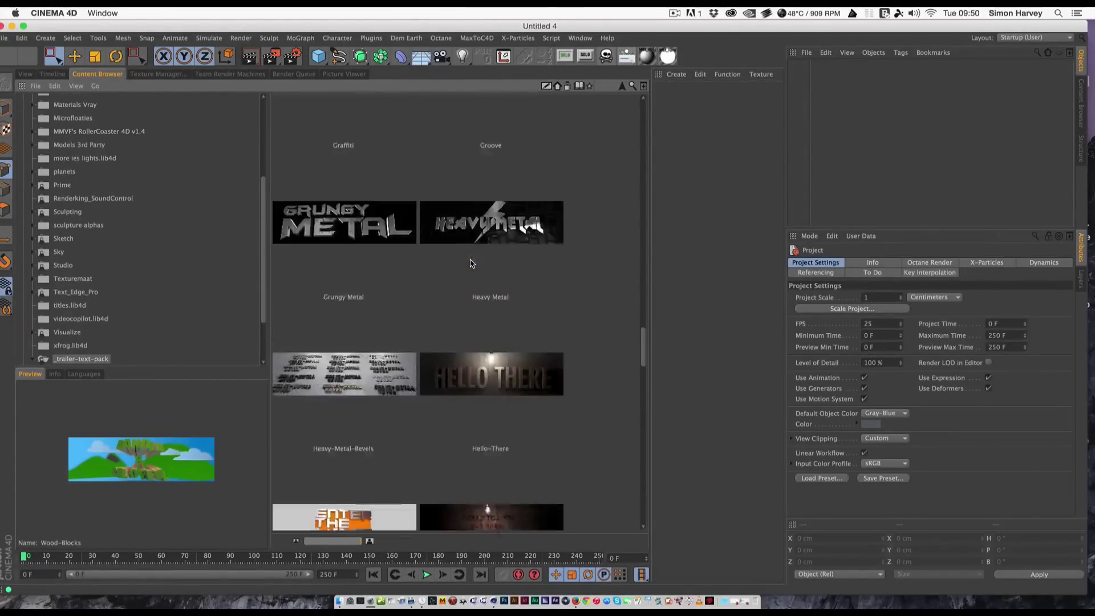
scroll(471, 263, "up", 15)
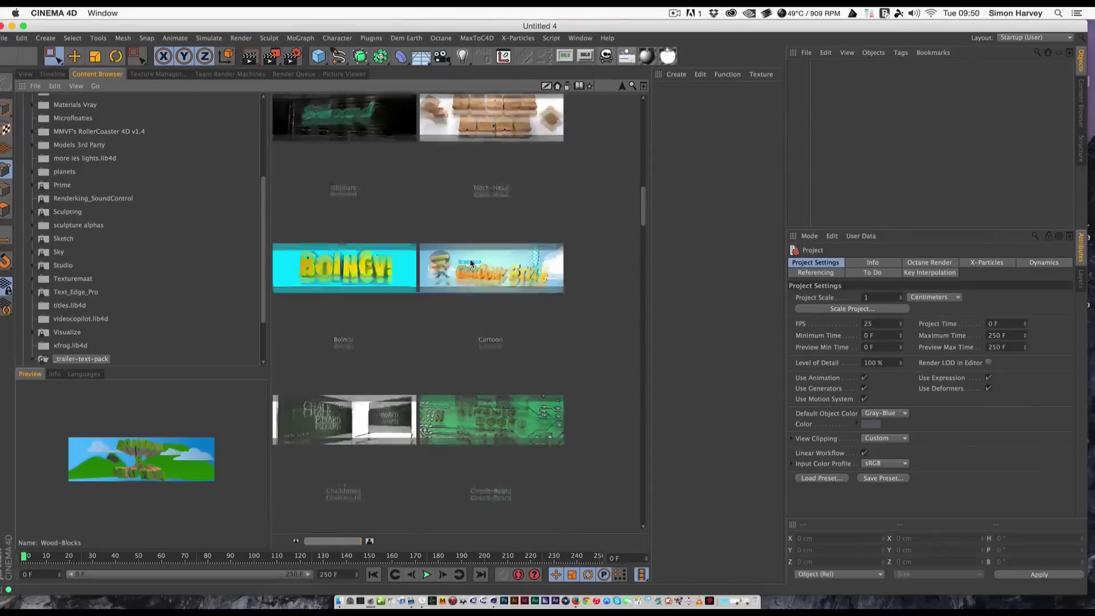
scroll(470, 262, "up", 3)
scroll(470, 266, "down", 20)
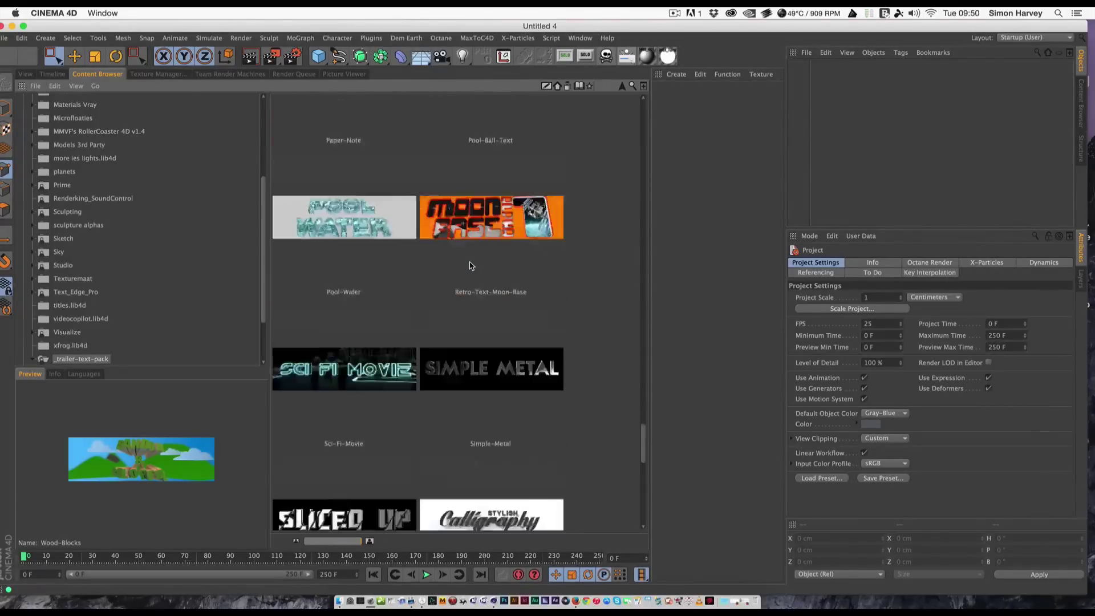
scroll(471, 266, "down", 10)
left_click(343, 307)
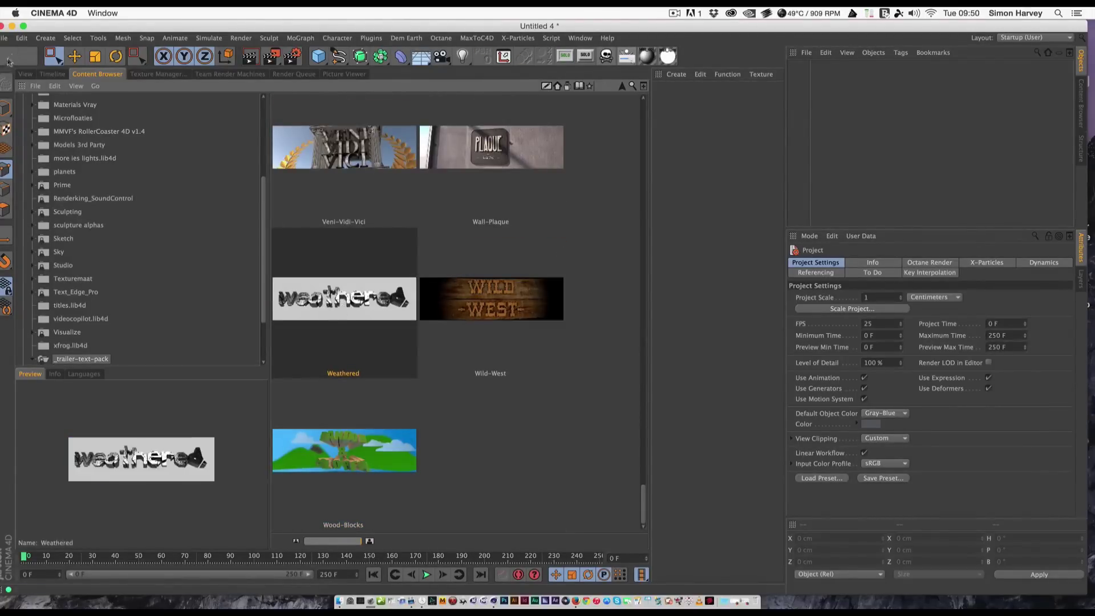
left_click(26, 74)
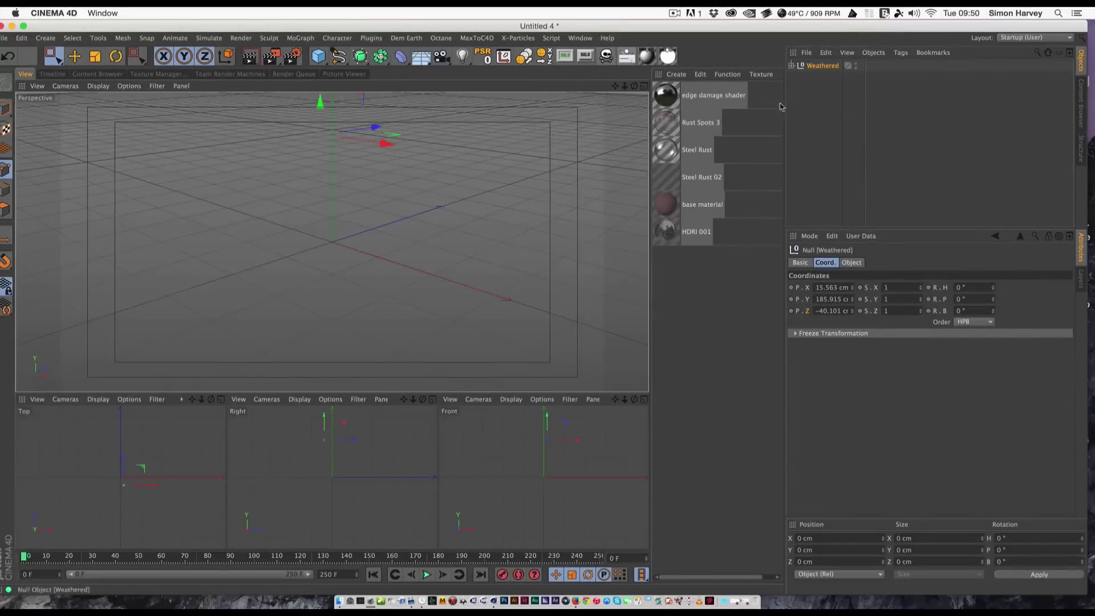
Expand the Weathered hierarchy and convert the TEXT extrude inside the Fracture object to a polygon object with Cap Killer.
left_click(835, 86)
left_click(794, 65)
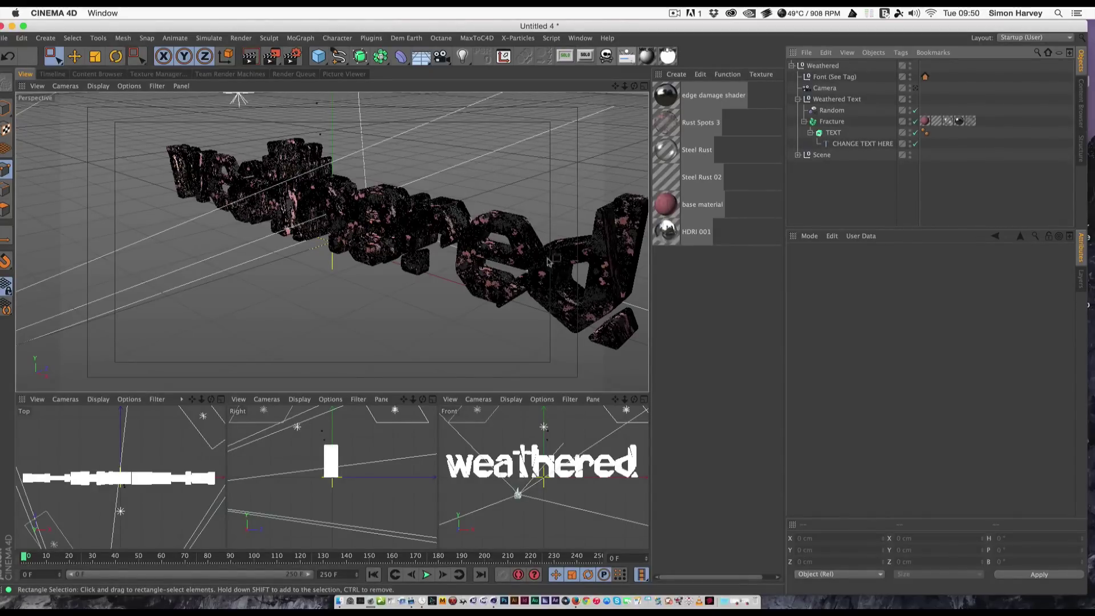
left_click(833, 132)
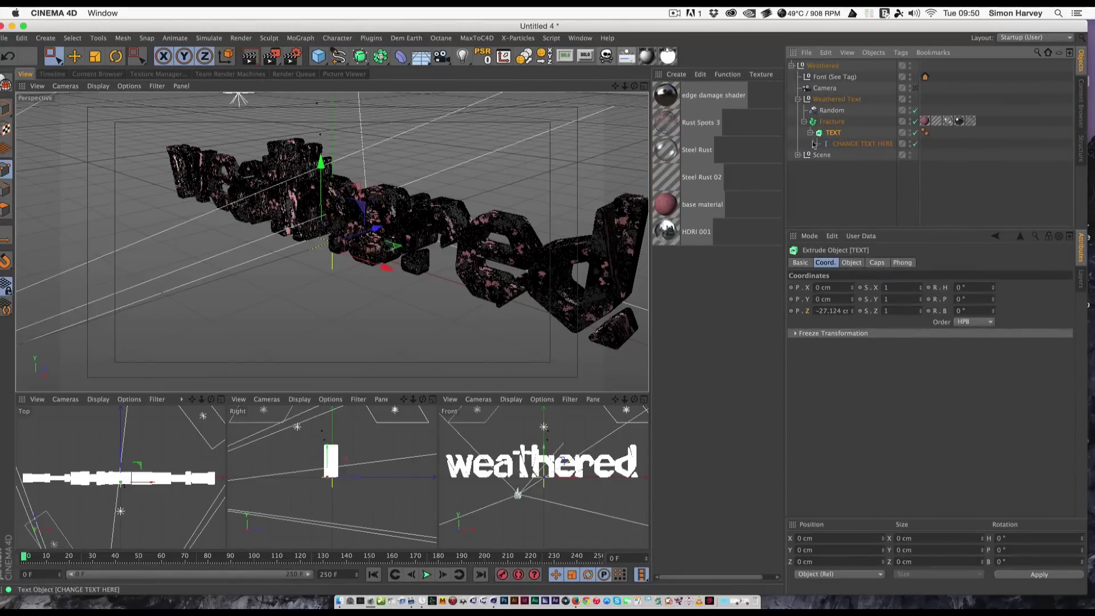
left_click(831, 122)
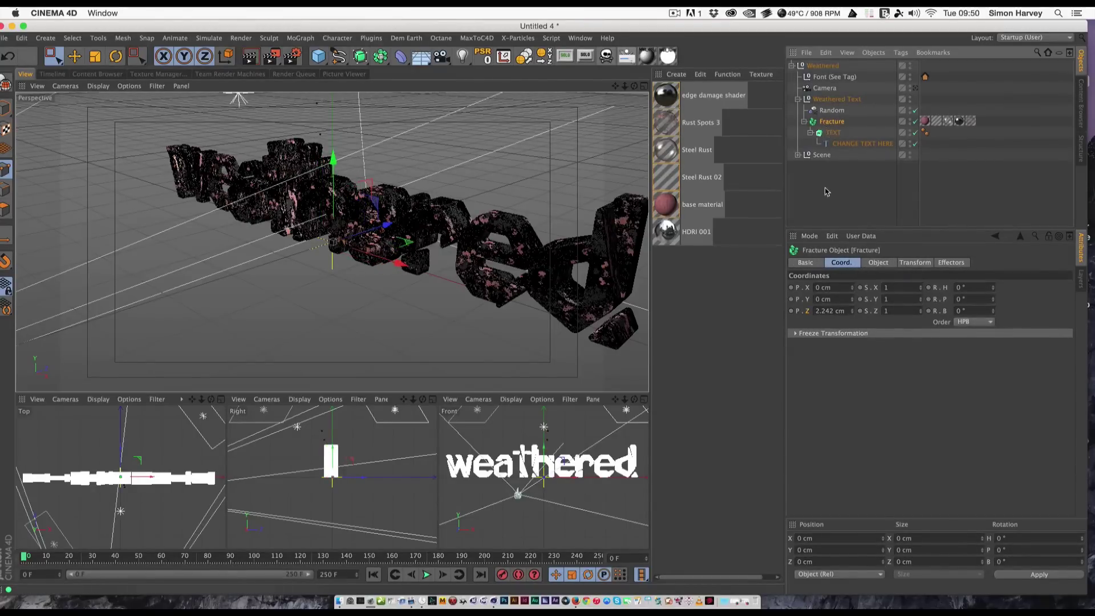
left_click(830, 134)
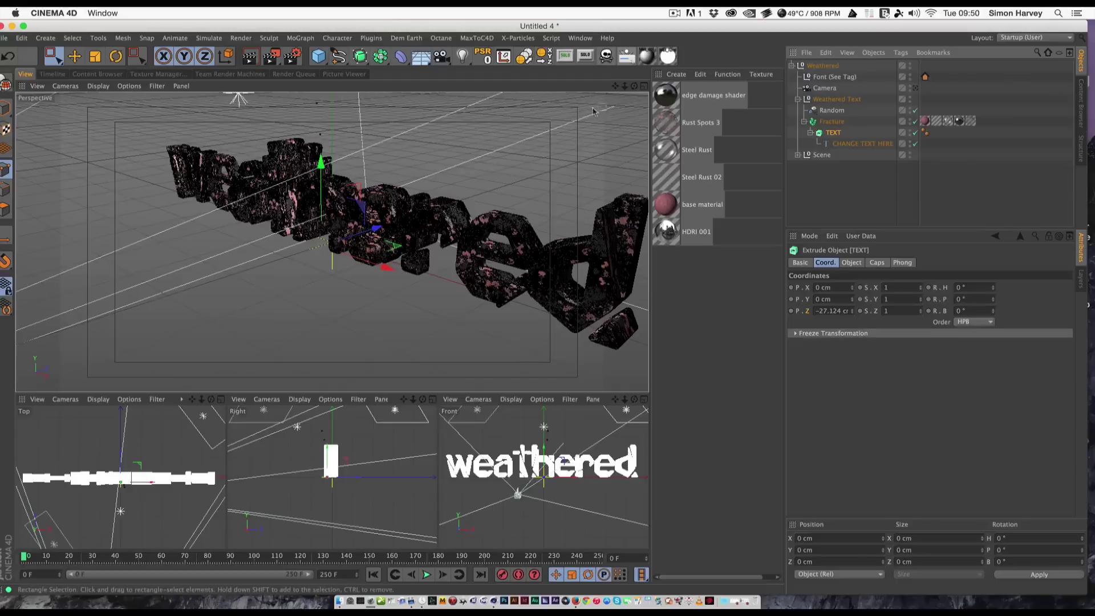
left_click(606, 56)
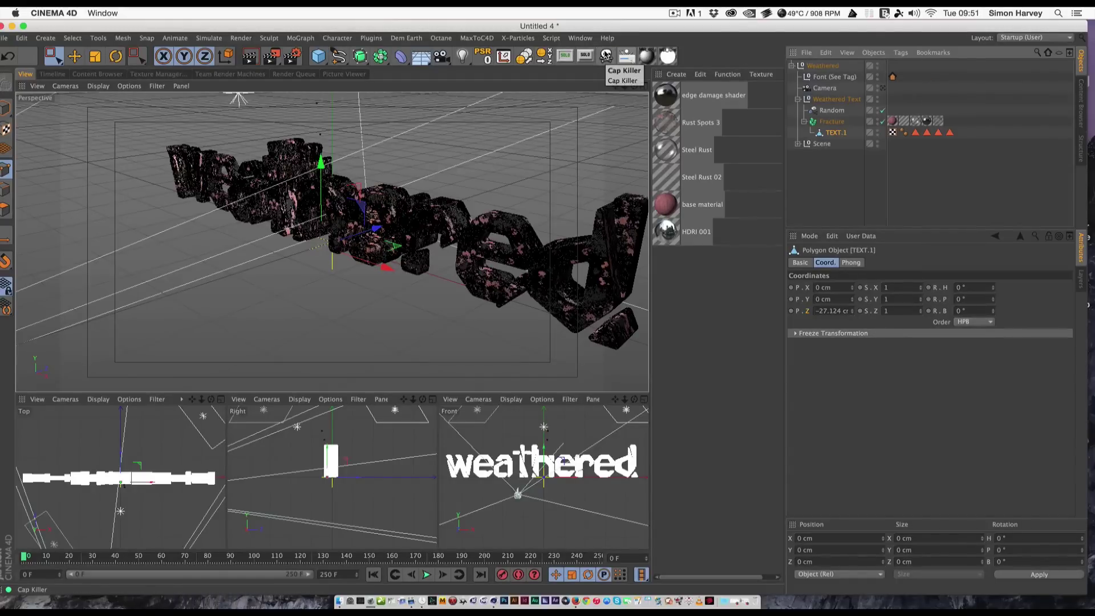
Disable the Fracture object and show its object properties.
left_click(840, 173)
left_click(883, 121)
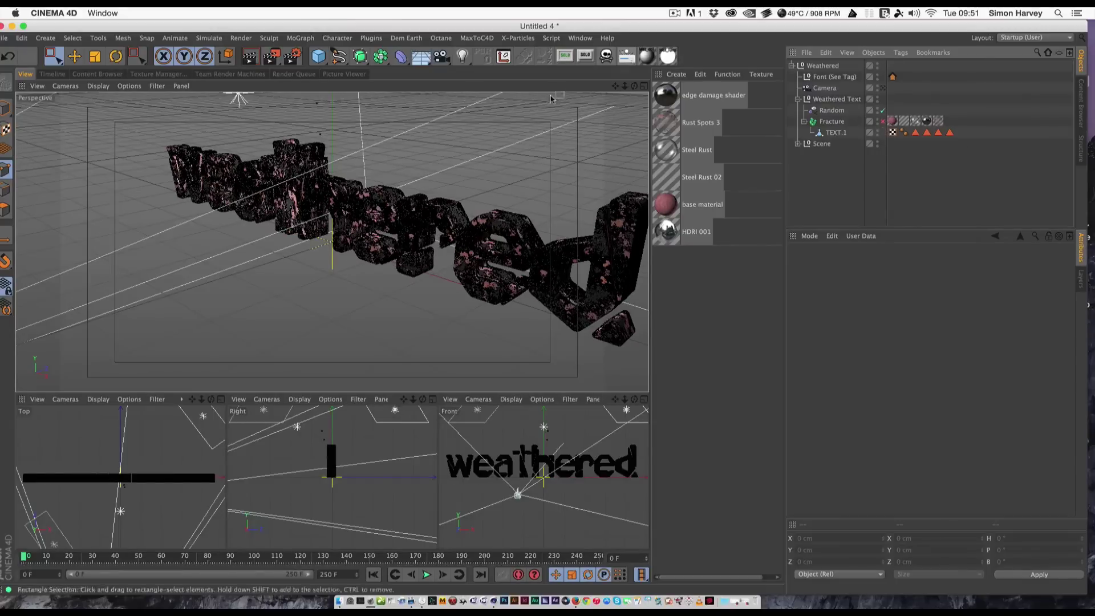
left_click(821, 121)
left_click(879, 262)
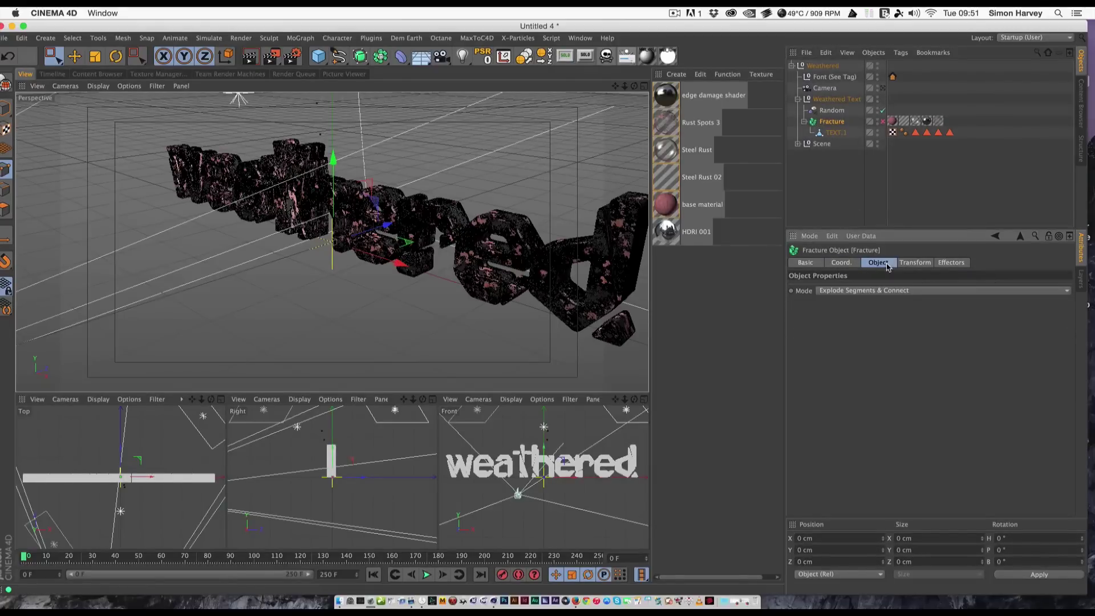
Turn off the display of textures in the perspective view.
right_click_drag(513, 246, 548, 247, "alt")
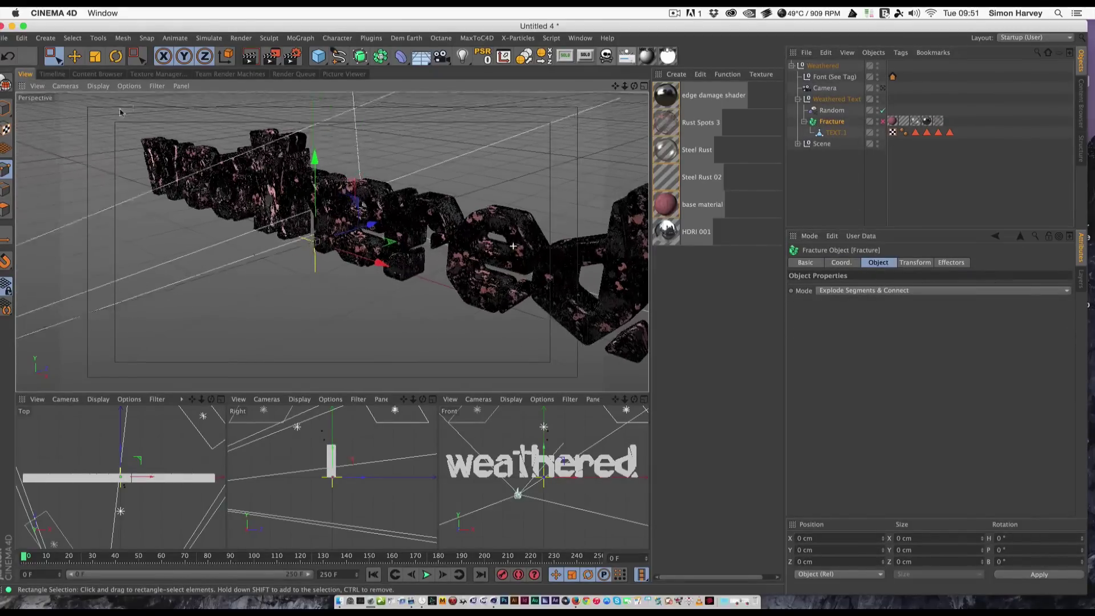
middle_click_drag(512, 247, 561, 266, "alt")
left_click(64, 86)
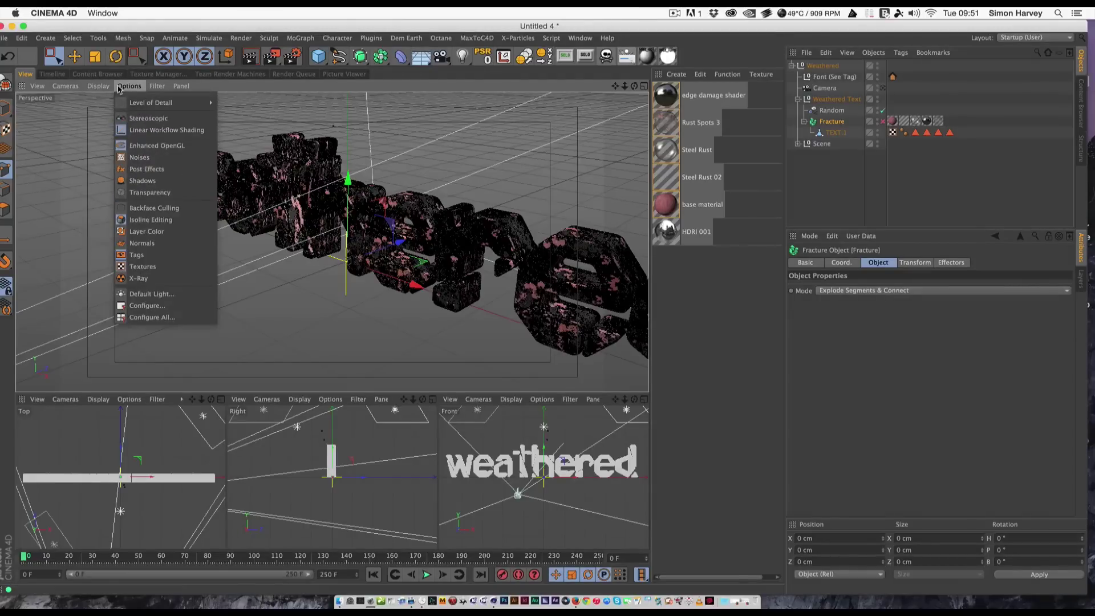
mouse_move(129, 86)
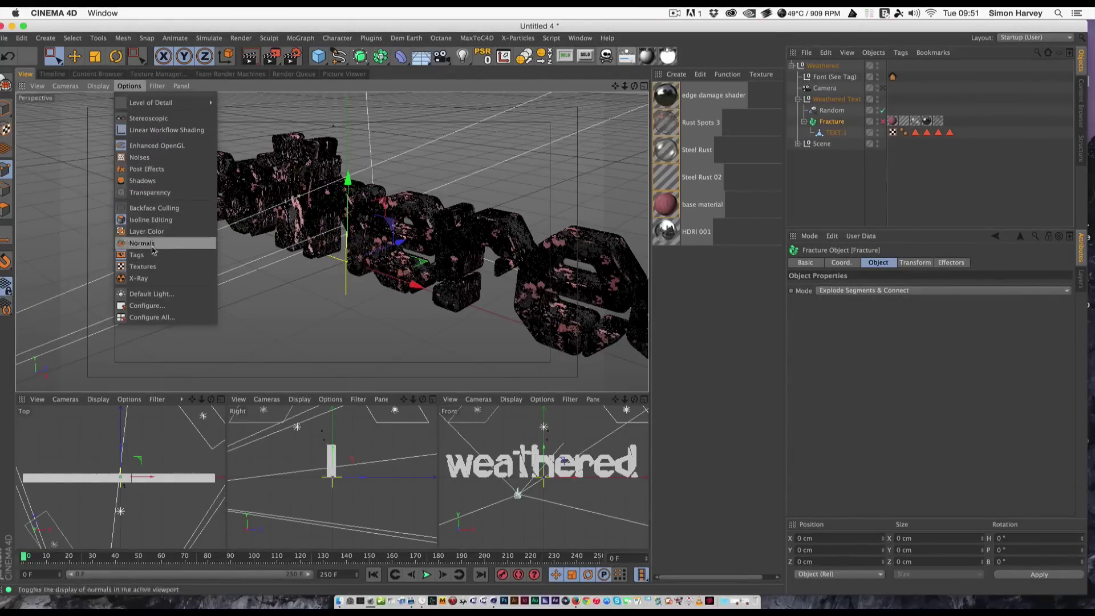
left_click(152, 265)
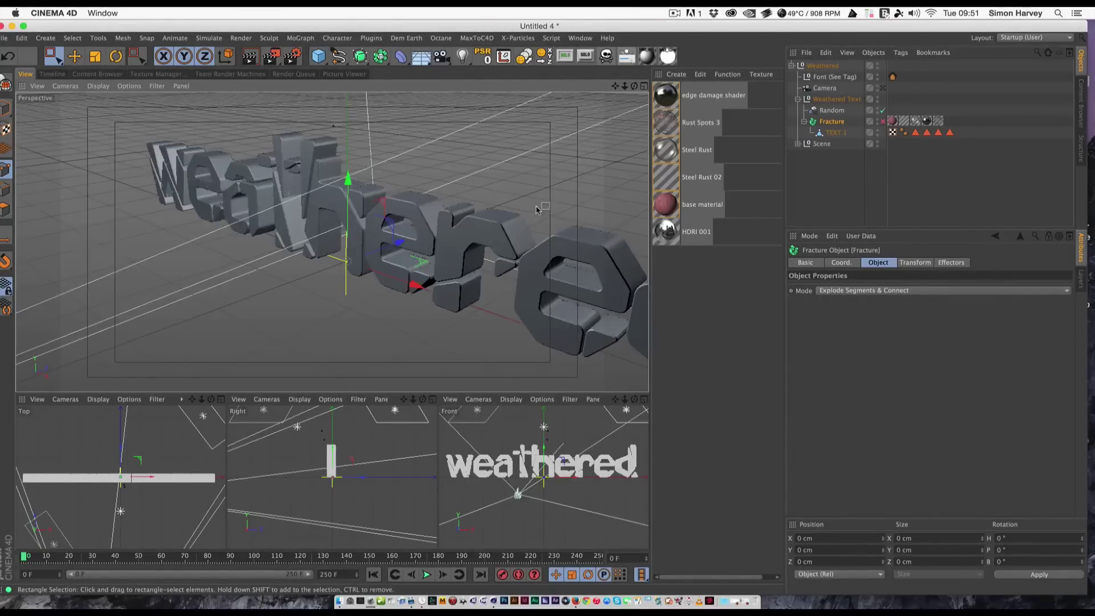
Set the perspective view to Gouraud Shading (Lines) with the letters in the middle of the text framed up close.
scroll(536, 210, "up", 6)
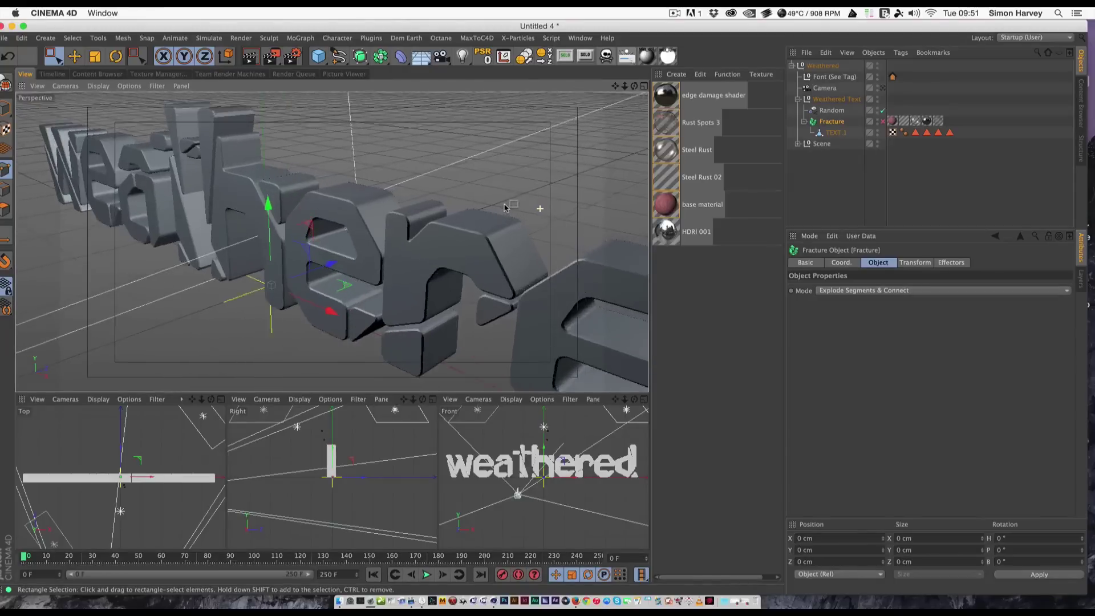
scroll(504, 208, "up", 6)
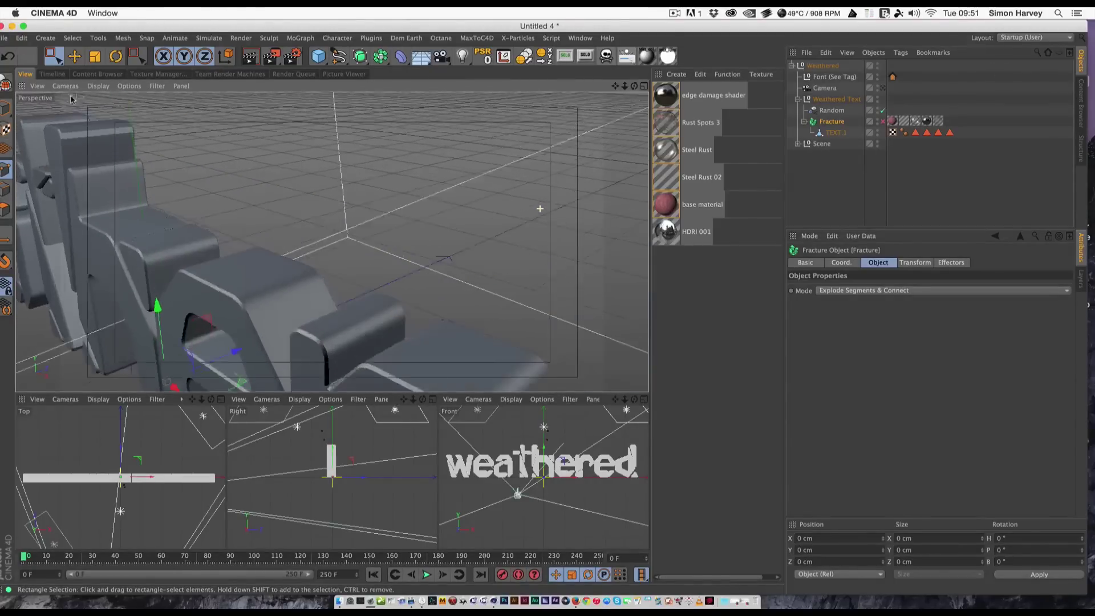
scroll(541, 208, "up", 4)
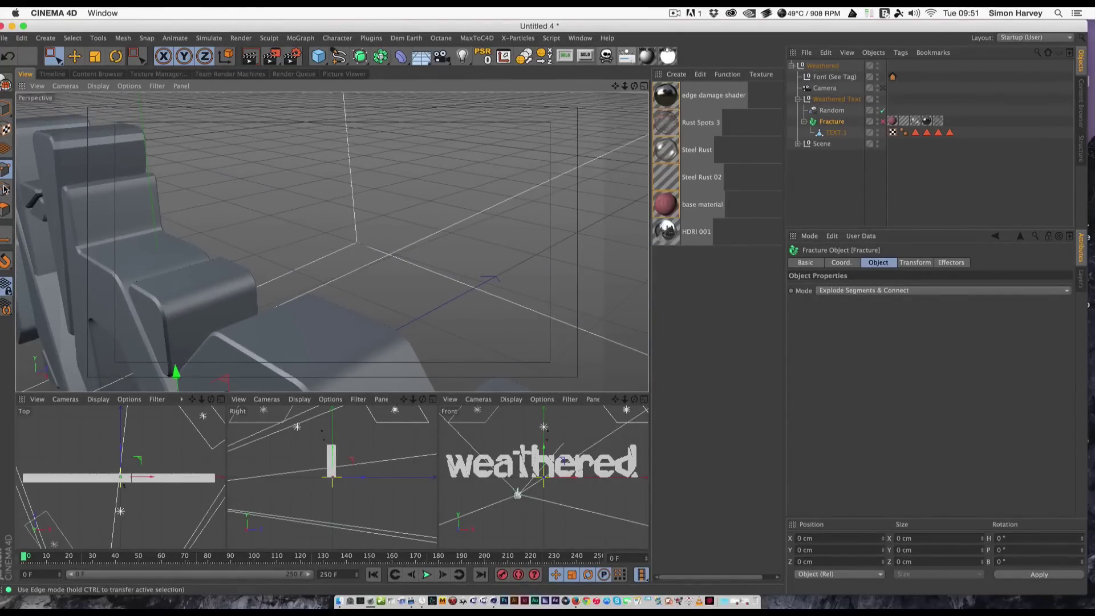
left_click(129, 86)
mouse_move(98, 85)
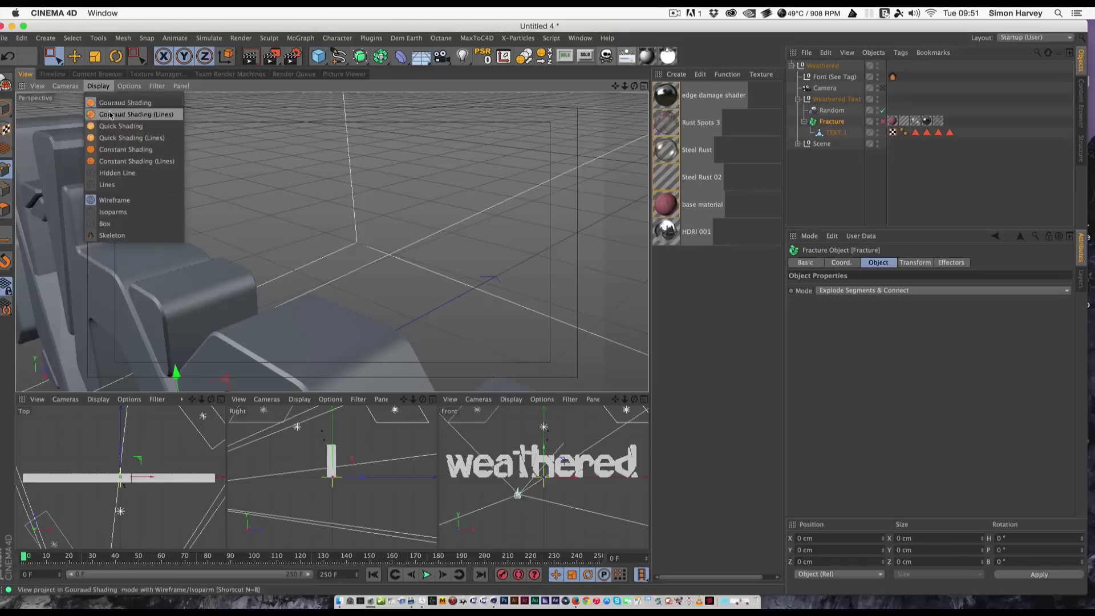
left_click(110, 115)
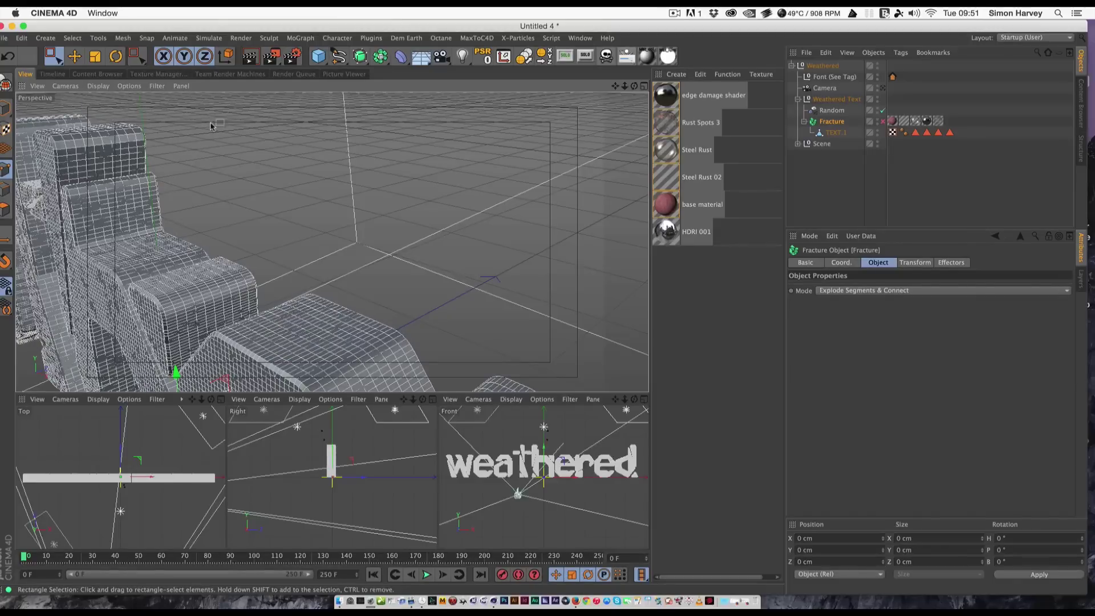
Use Loop Selection on TEXT.1 to select the point loop along the second letter e's front bevel, and grow it.
left_click(834, 132)
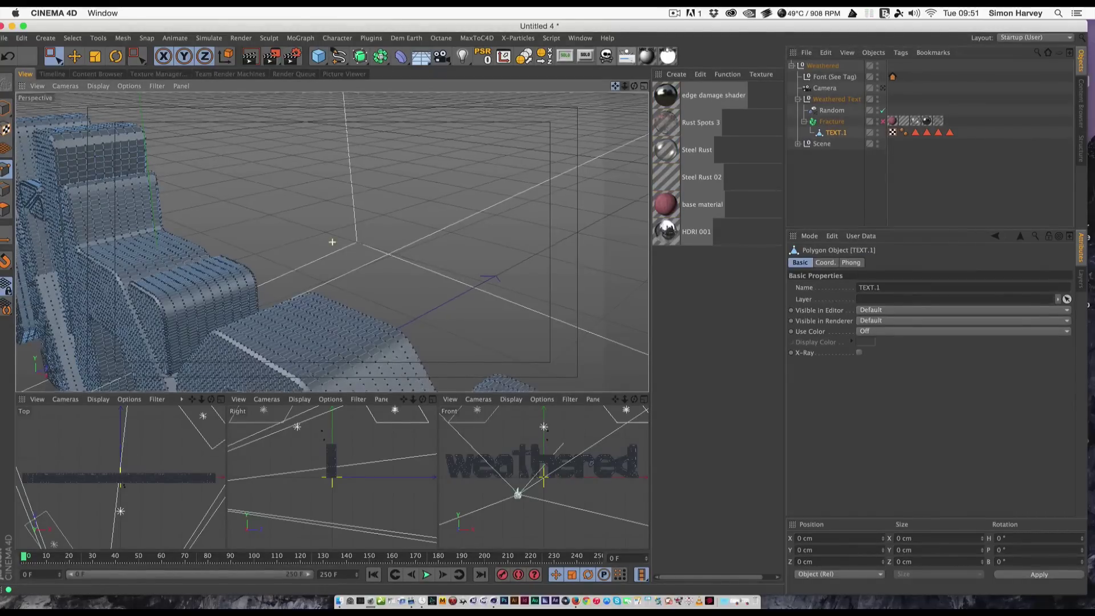
middle_click_drag(332, 242, 316, 151, "alt")
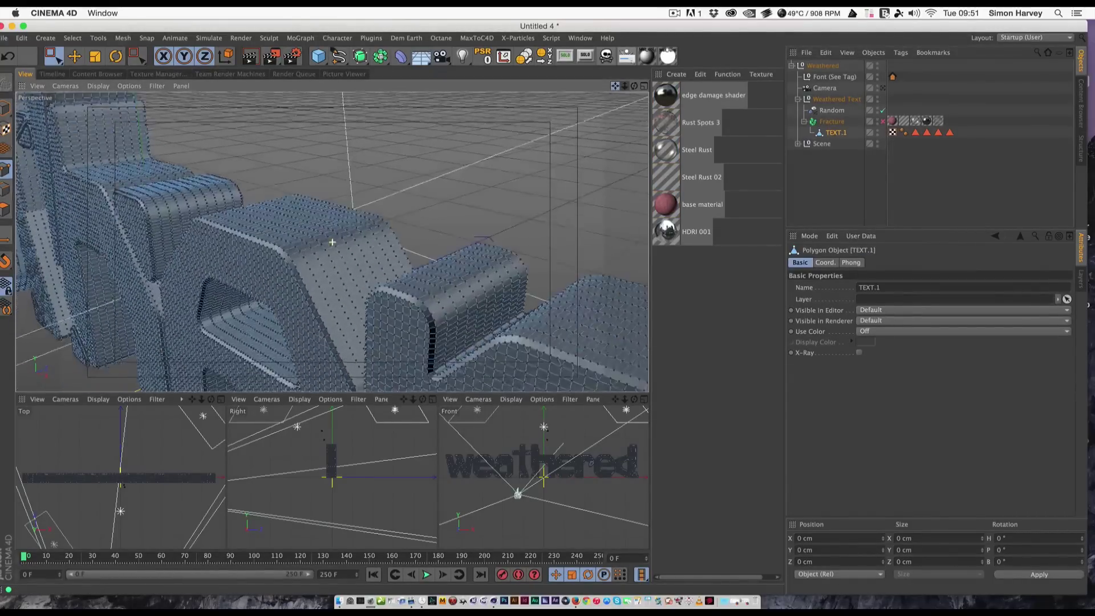
scroll(332, 241, "up", 2)
left_click(98, 38)
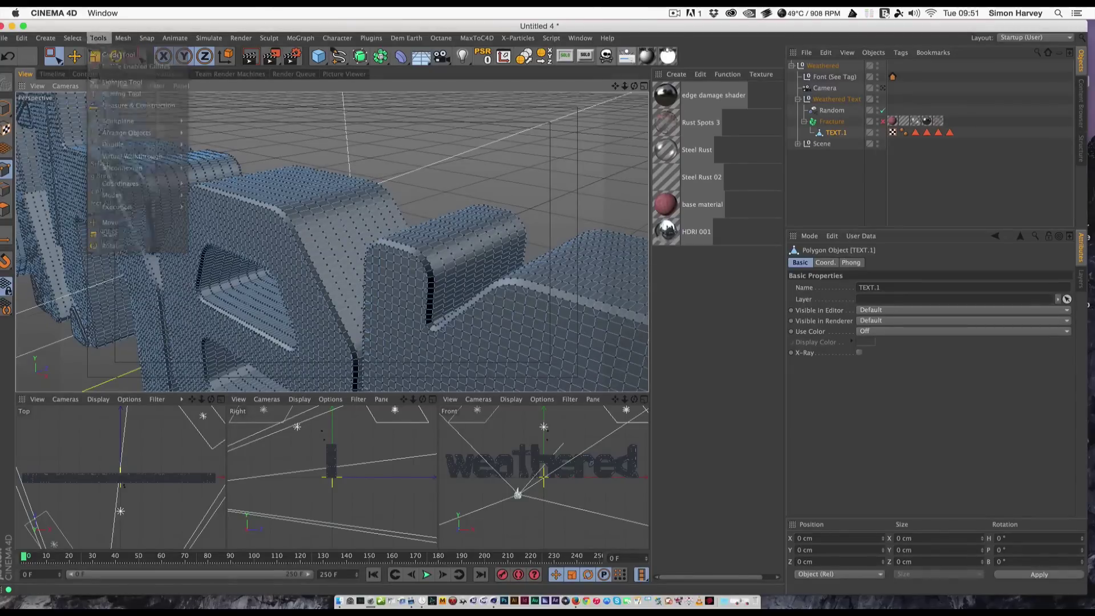
left_click(103, 118)
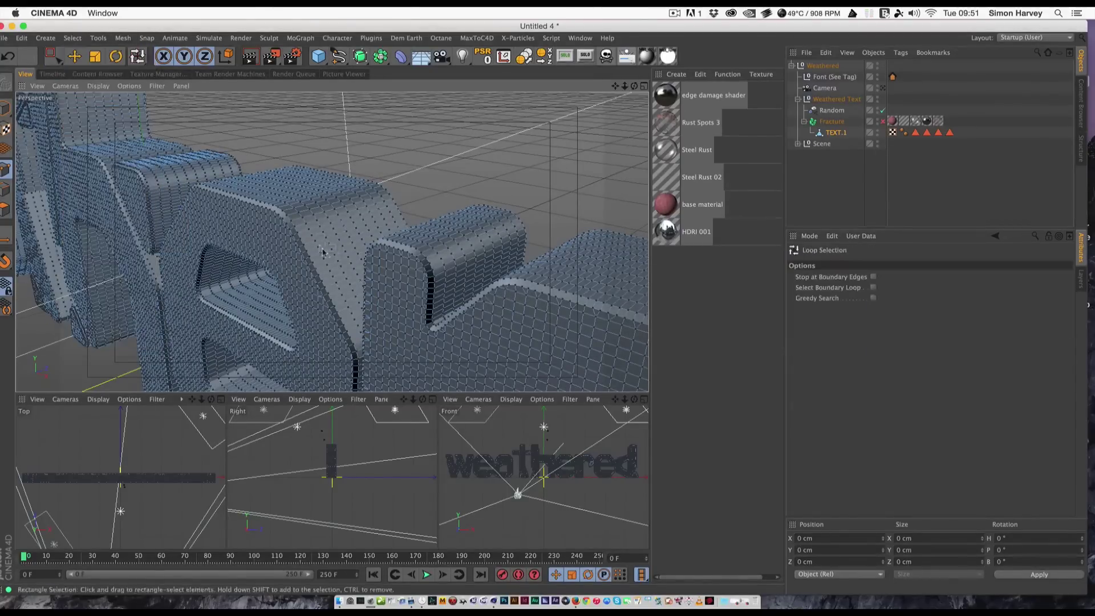
left_click(283, 223)
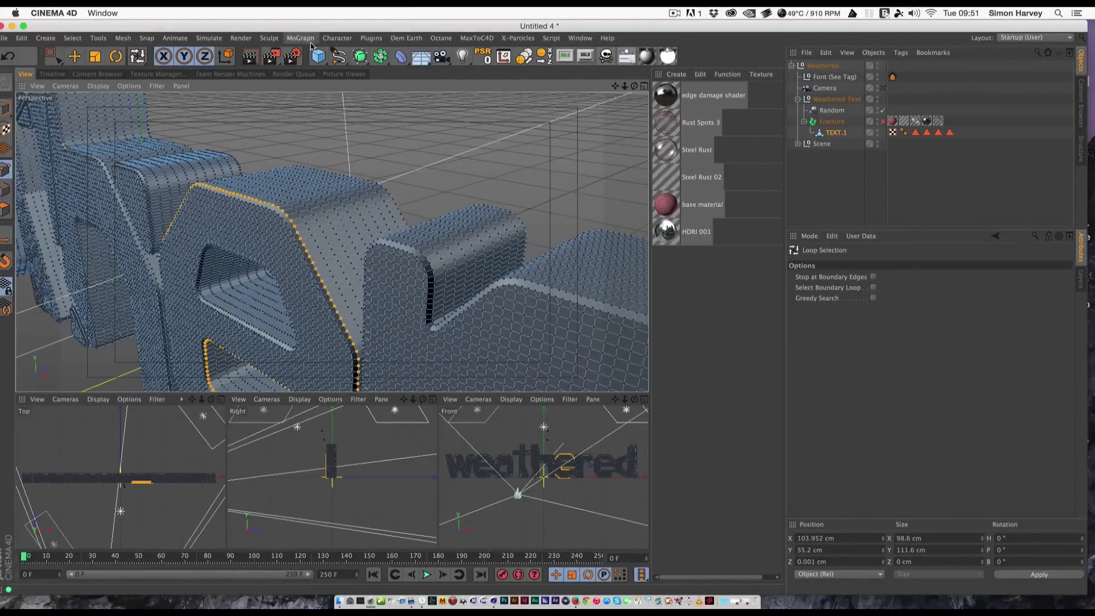
key("u")
key("y")
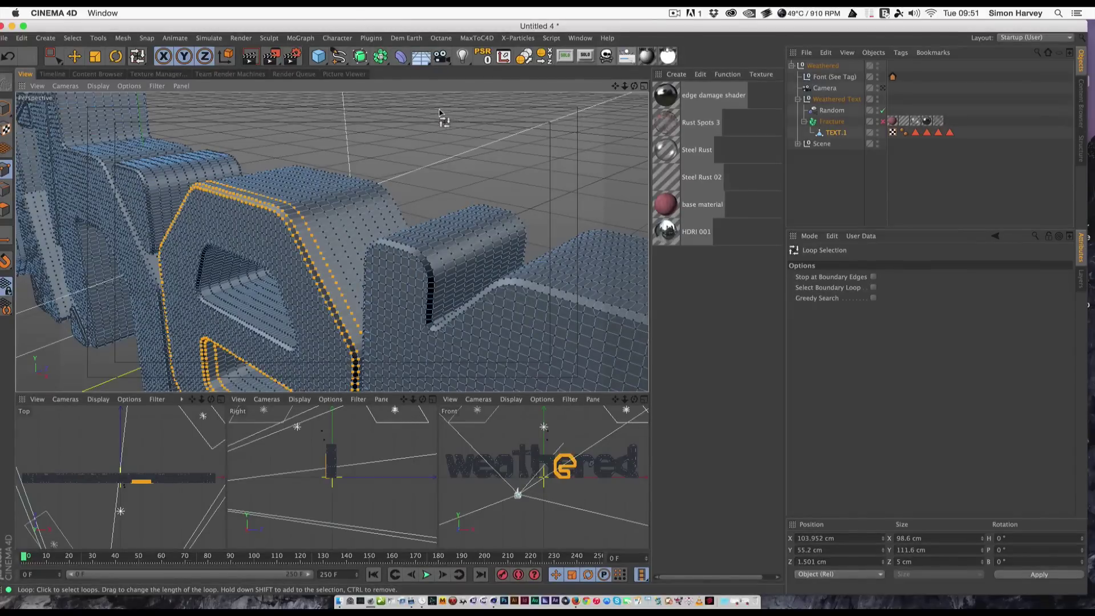
left_click(73, 39)
left_click(67, 38)
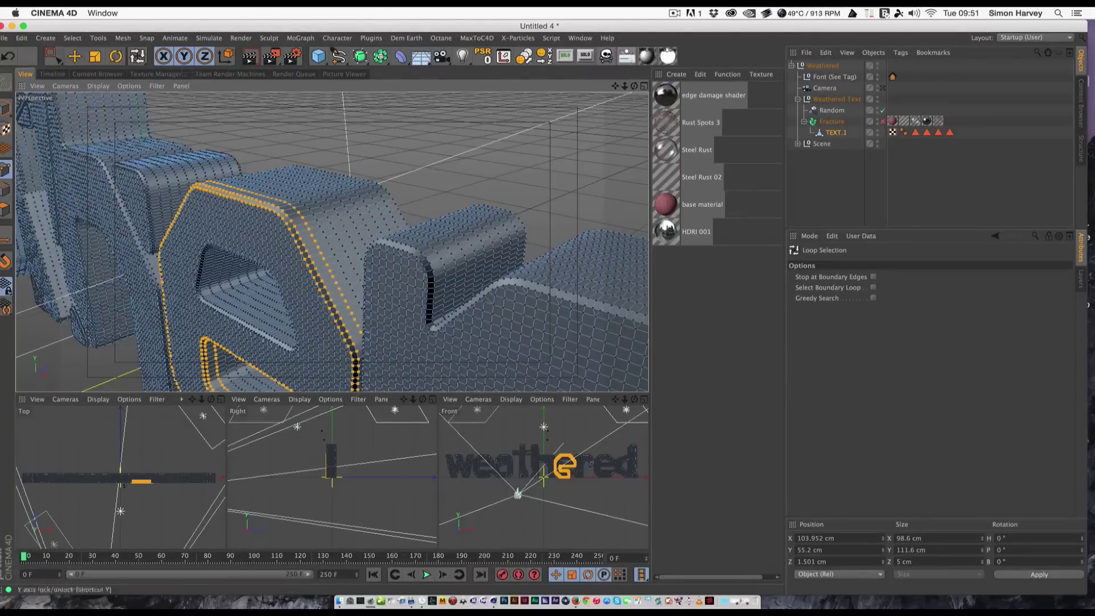
Select the edge loop around the second e's front bevel in edge mode and set its vertex weight to 100 %.
left_click(2, 194)
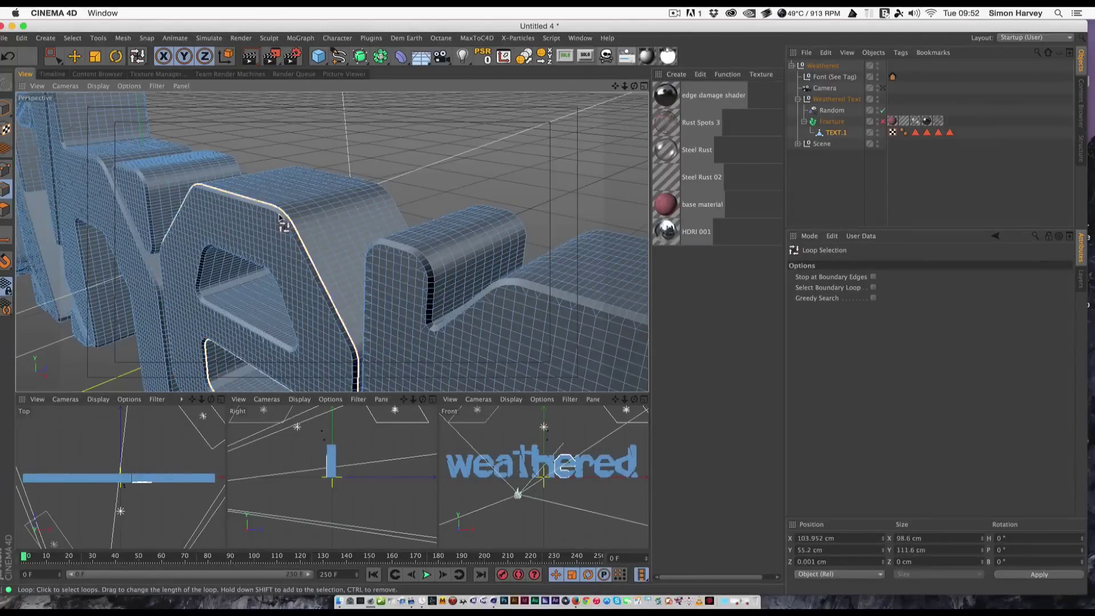
left_click(276, 195)
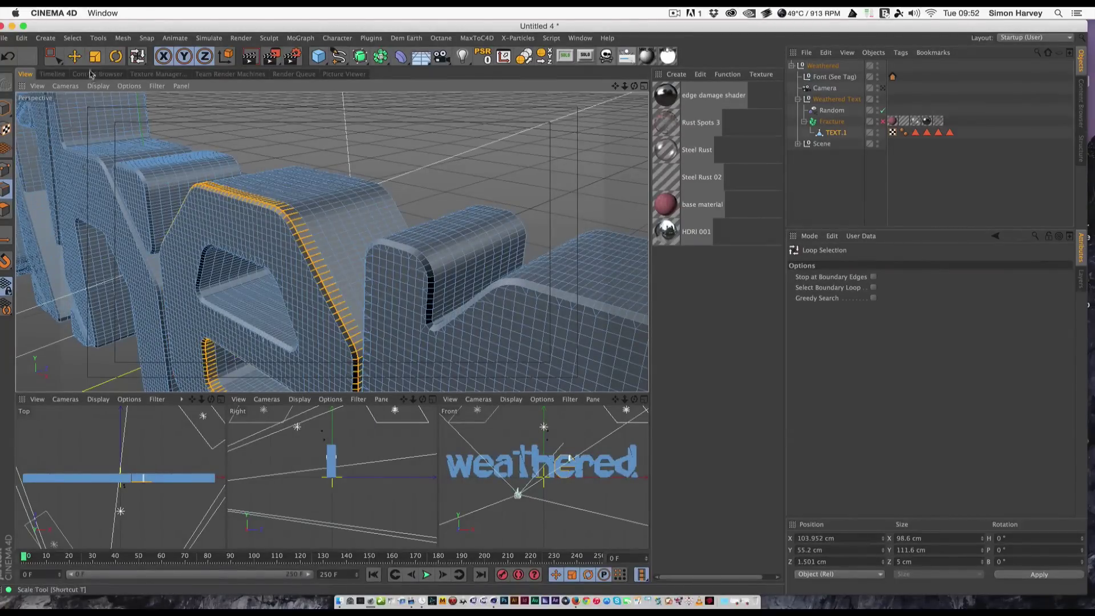
left_click(73, 38)
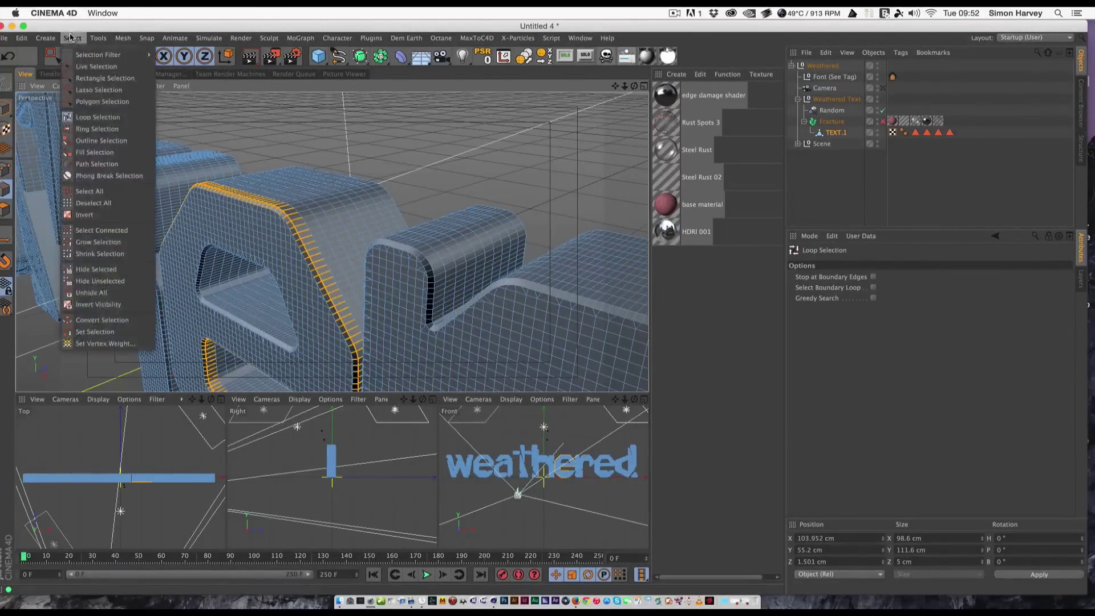
left_click(106, 344)
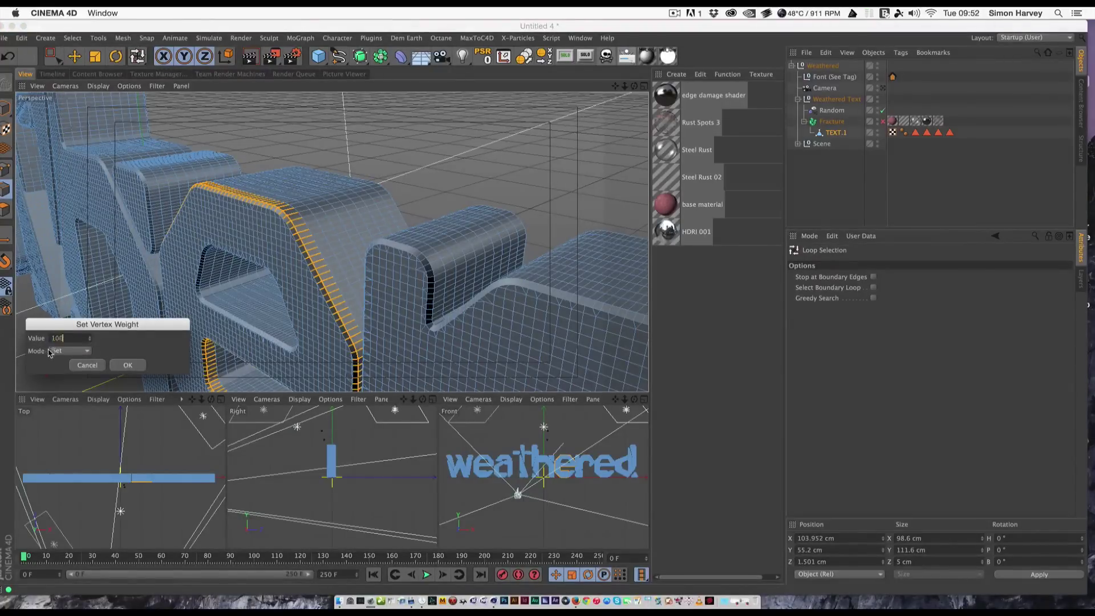
type("100")
key("Return")
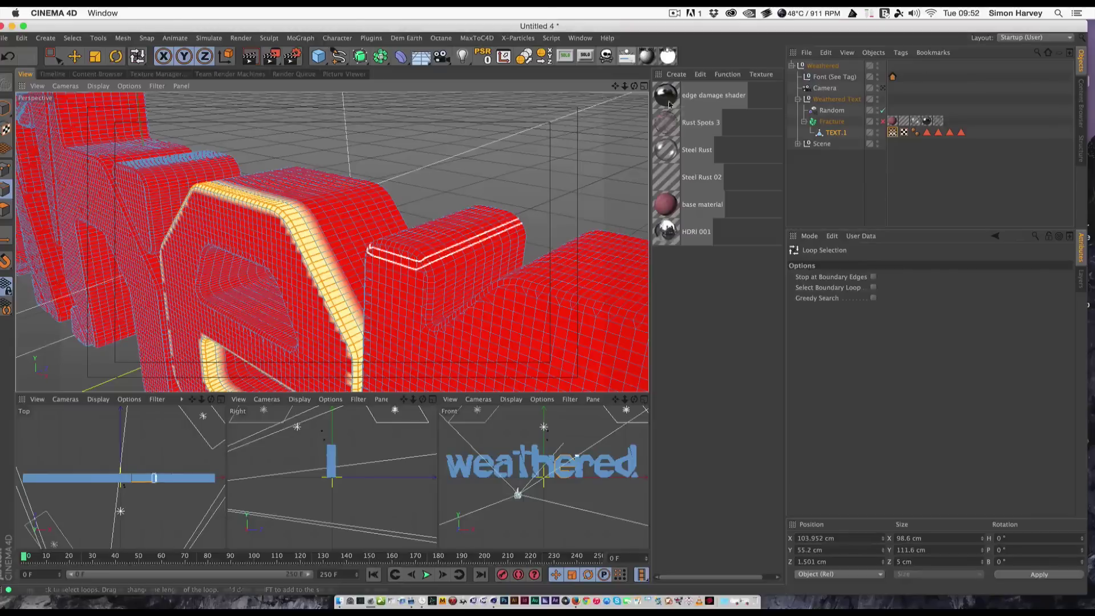
Create a new material with a pure red color (RGB 255, 0, 0) and apply it to TEXT.1.
left_click(677, 74)
left_click(682, 92)
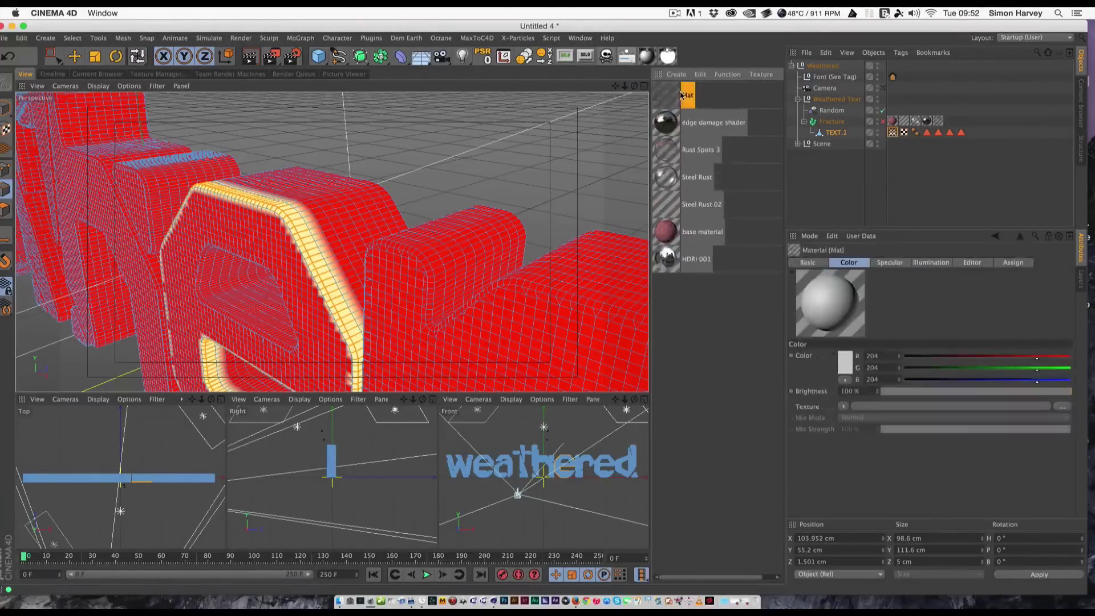
double_click(665, 95)
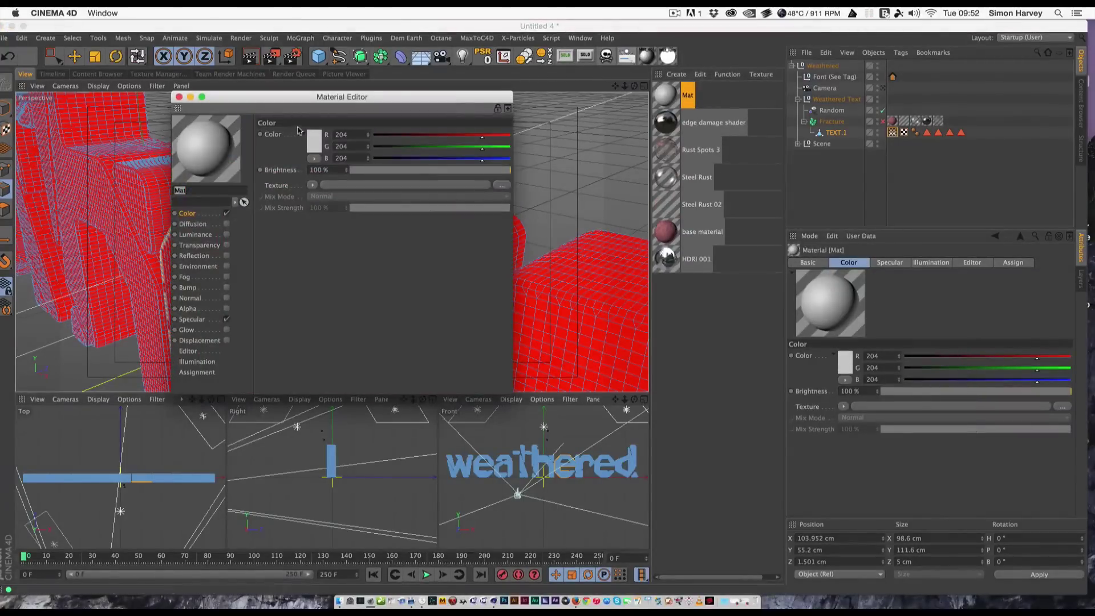
left_click(314, 141)
left_click_drag(319, 142, 360, 69)
left_click(353, 181)
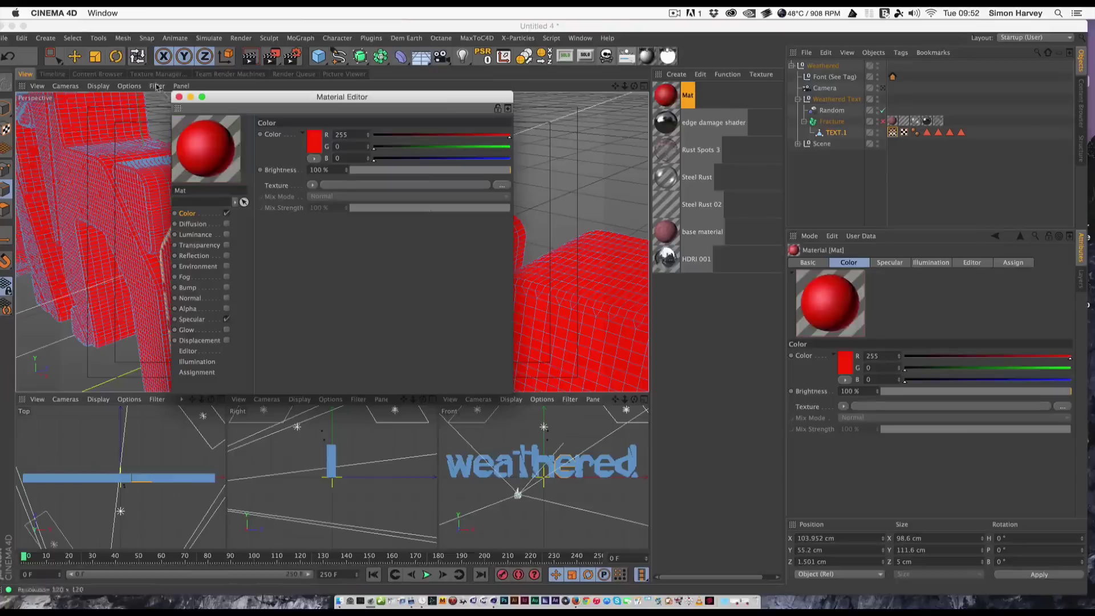
left_click(178, 97)
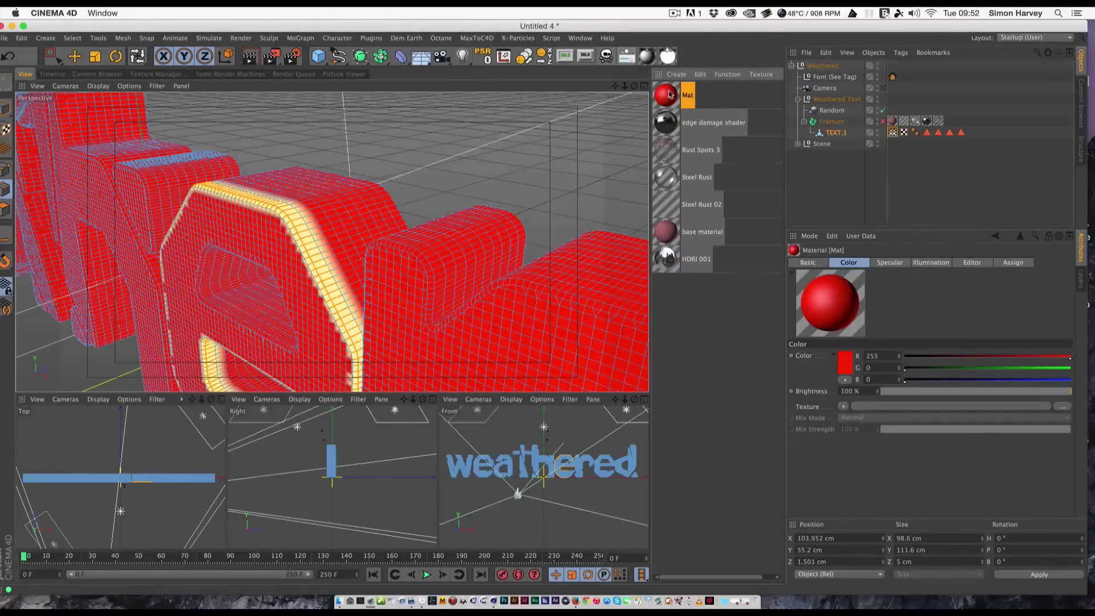
mouse_move(670, 95)
left_mouse_down()
mouse_move(851, 138)
mouse_move(836, 136)
left_mouse_up()
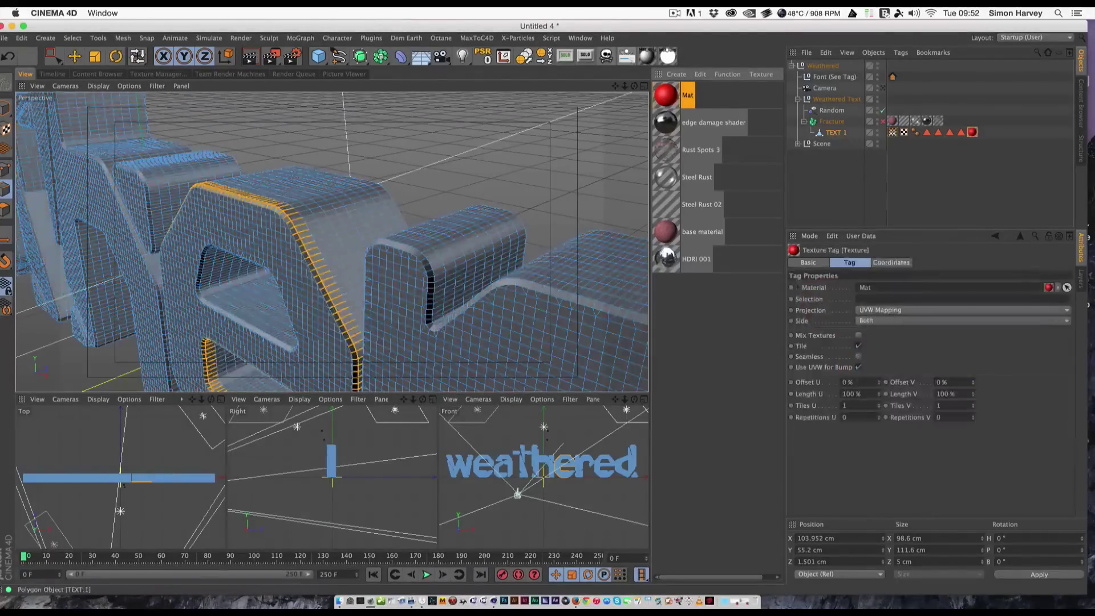
Duplicate the red material and change the copy's color to blue (RGB 0, 157, 255).
left_click(671, 89)
key("super+c")
key("super+v")
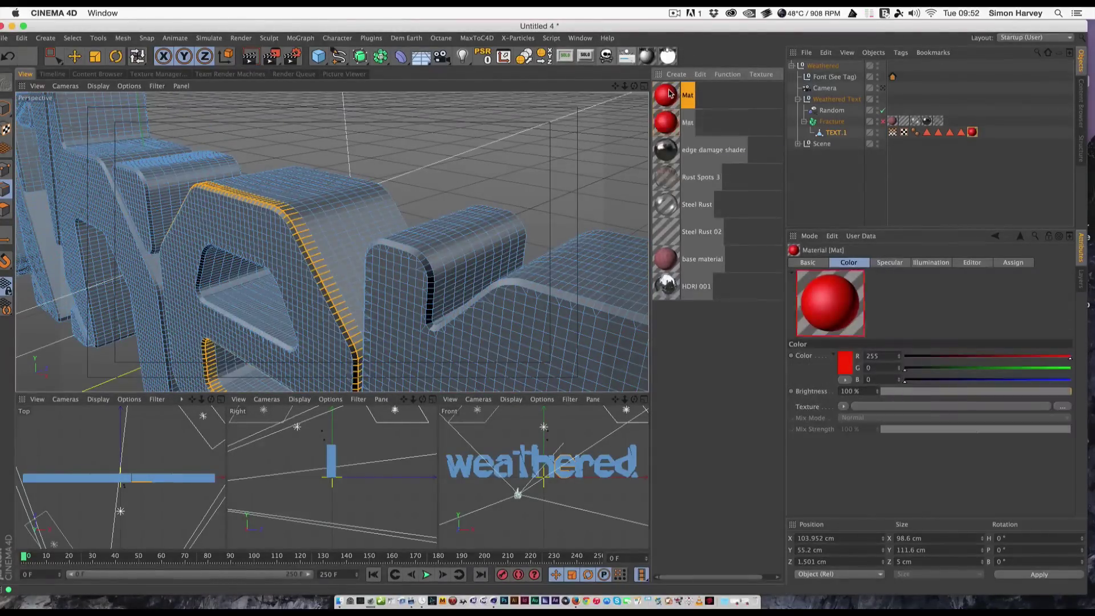
double_click(670, 94)
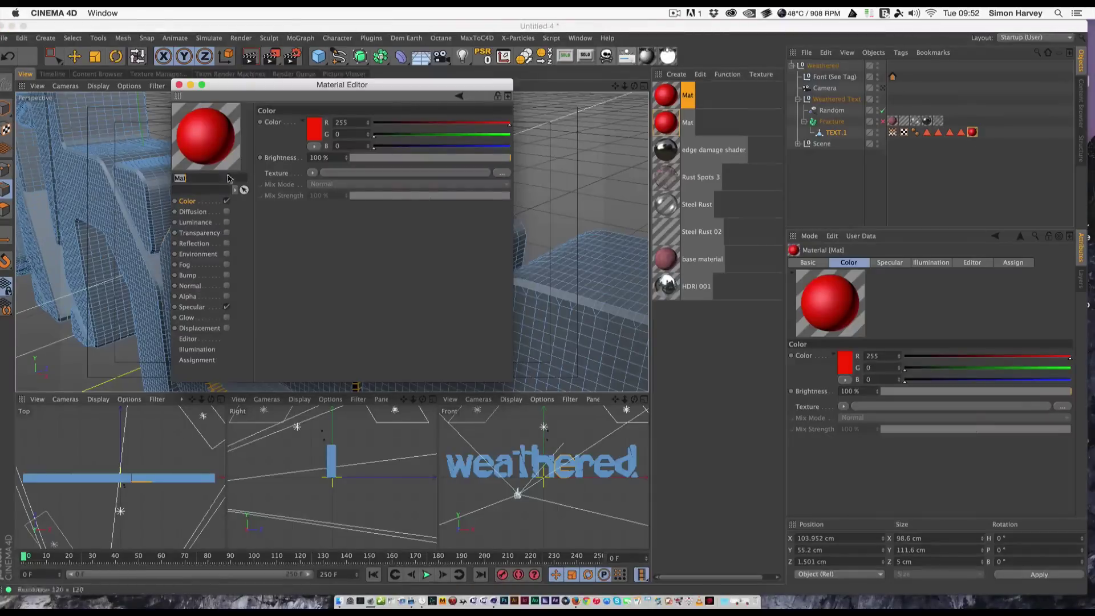
left_click(314, 129)
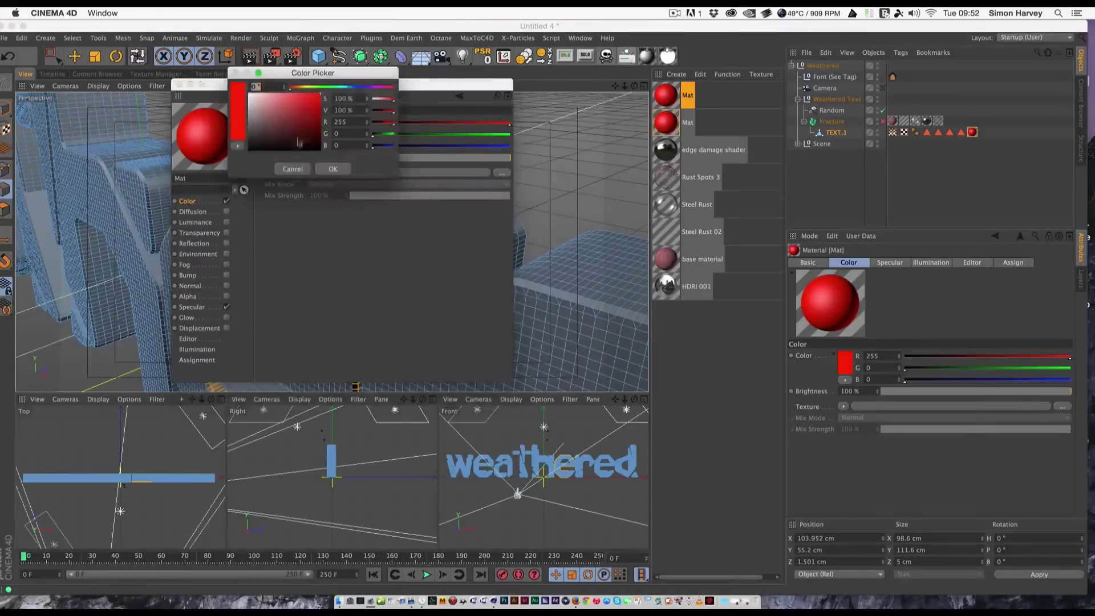
left_click(349, 88)
left_click(333, 169)
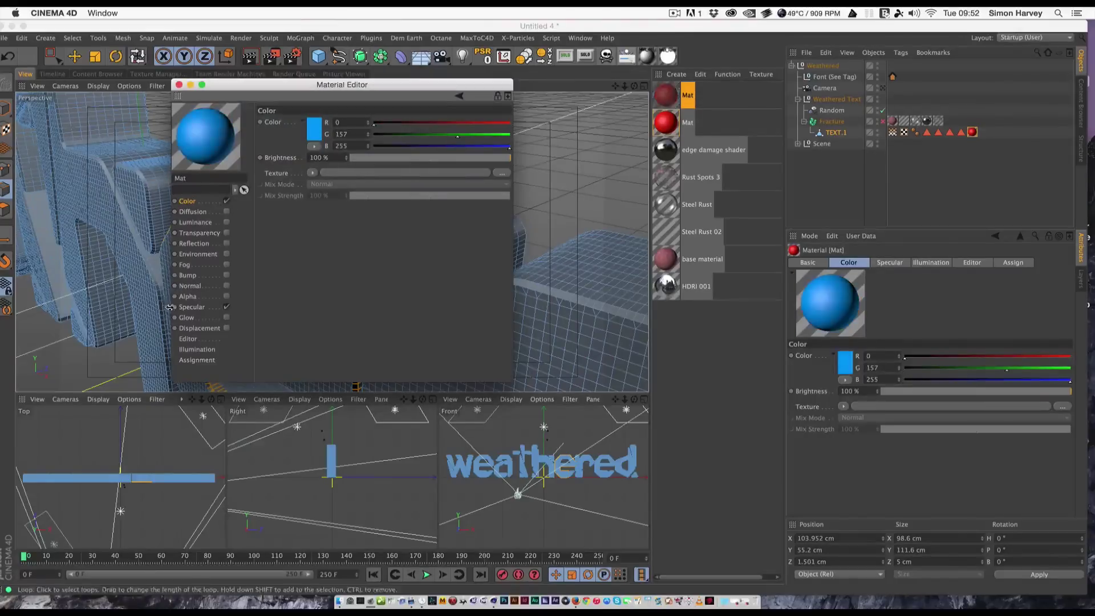
Enable the blue material's Alpha channel with a Vertex Map shader linked to TEXT.1's new vertex map.
left_click(226, 297)
left_click(313, 189)
mouse_move(411, 440)
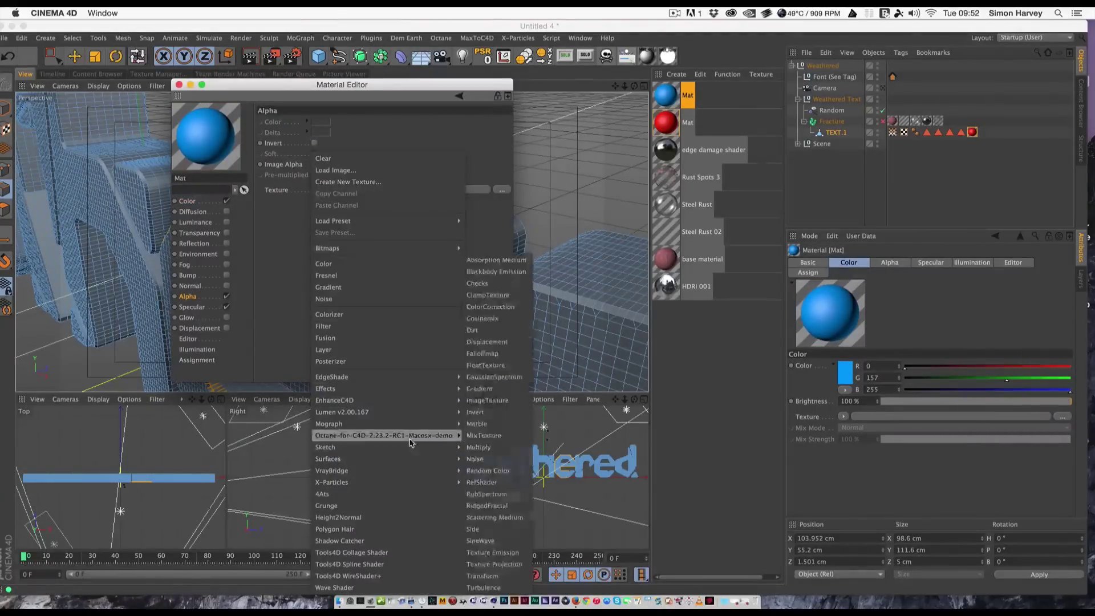
mouse_move(405, 394)
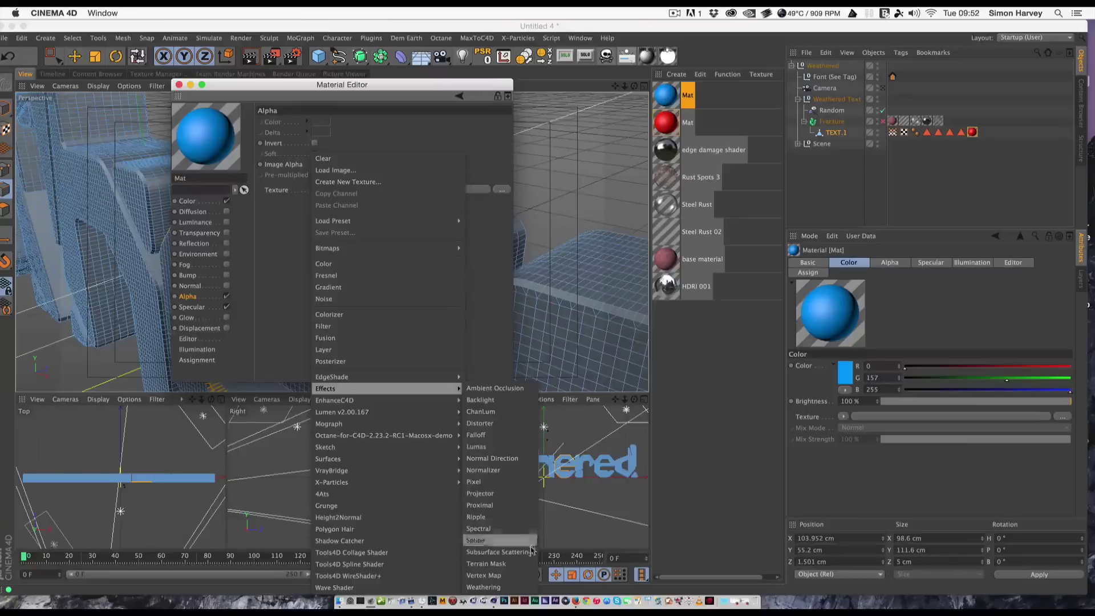
left_click(522, 576)
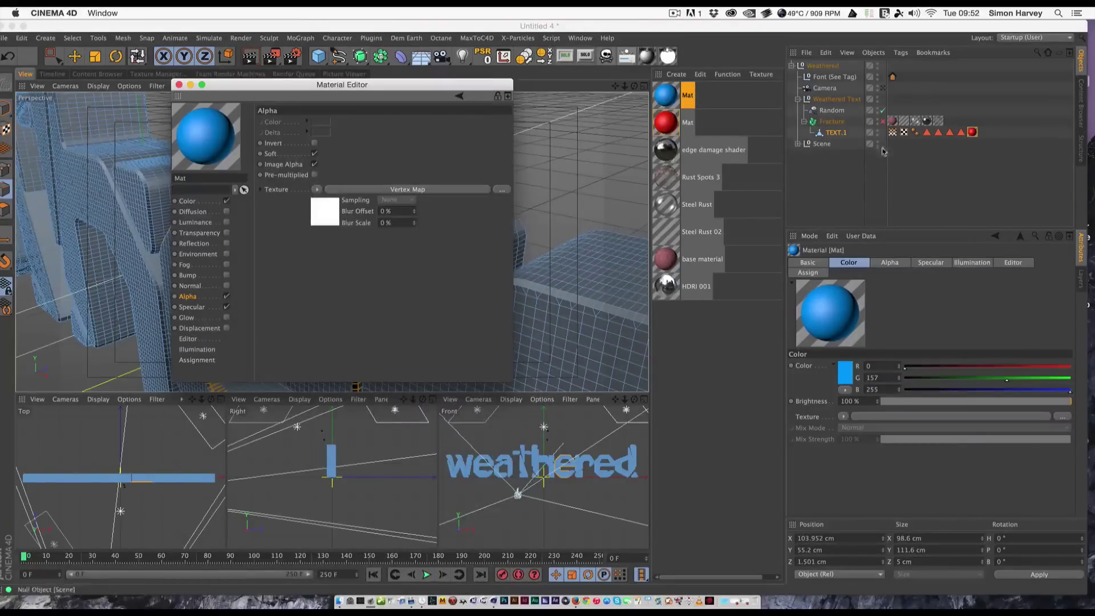
left_click(323, 212)
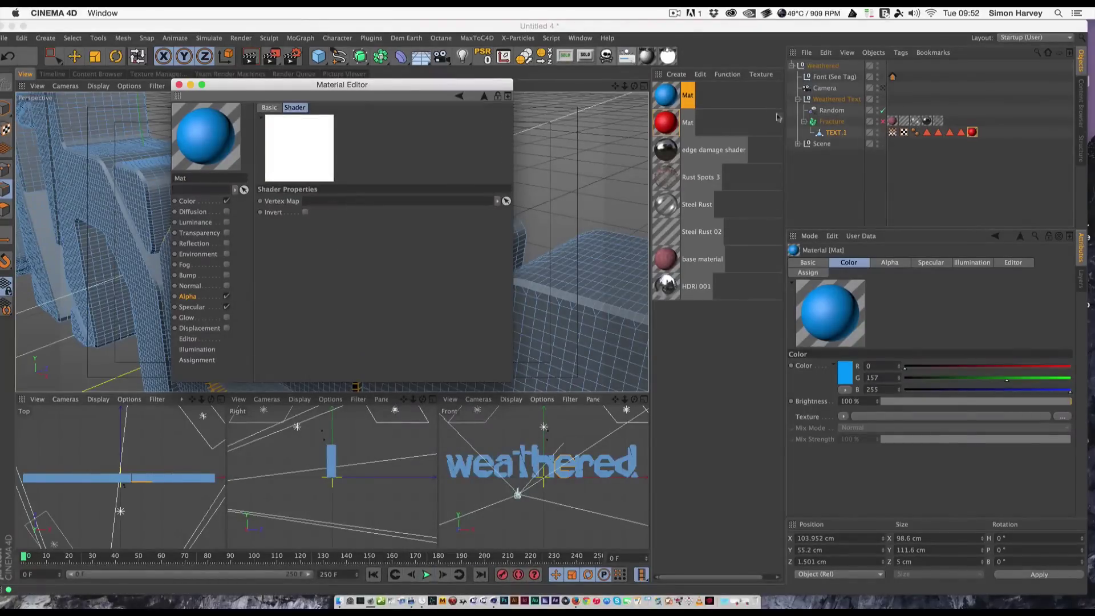
left_click_drag(892, 132, 343, 202)
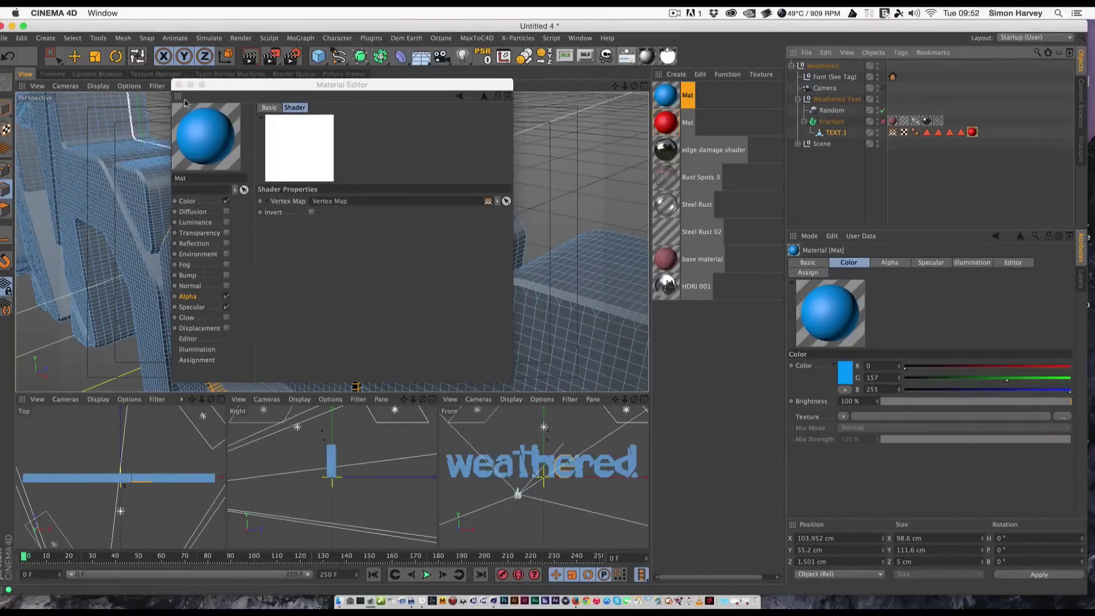
left_click(178, 85)
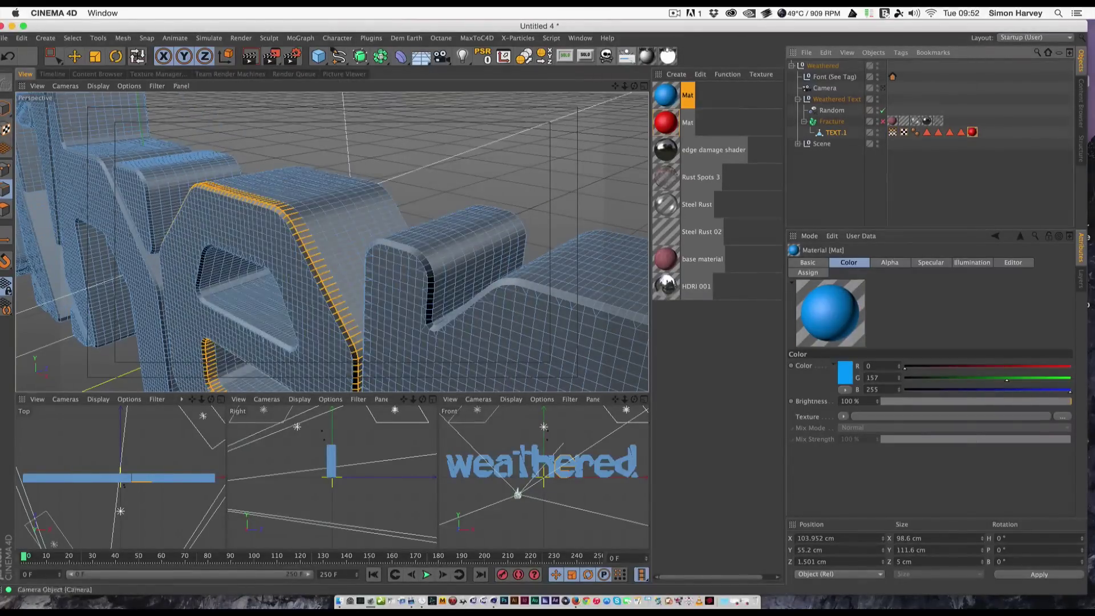
Apply the blue material to TEXT.1 over the red one and preview the bevel in a render of the perspective view.
left_click_drag(689, 100, 842, 133)
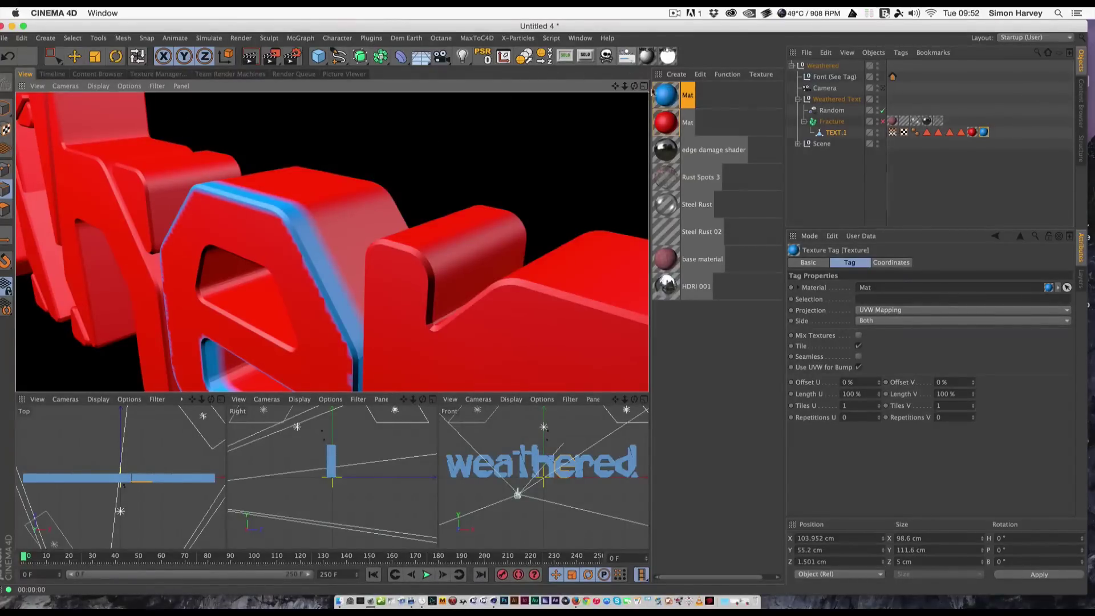
left_click_drag(634, 86, 644, 117)
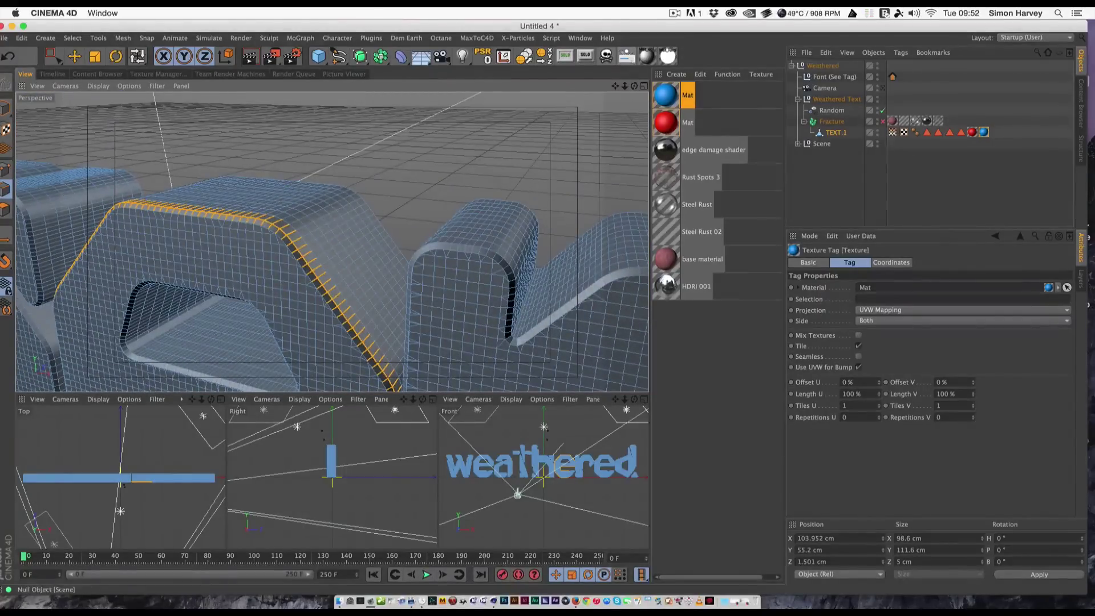
Remove the red and blue material tags from the TEXT.1 object.
left_click(986, 135)
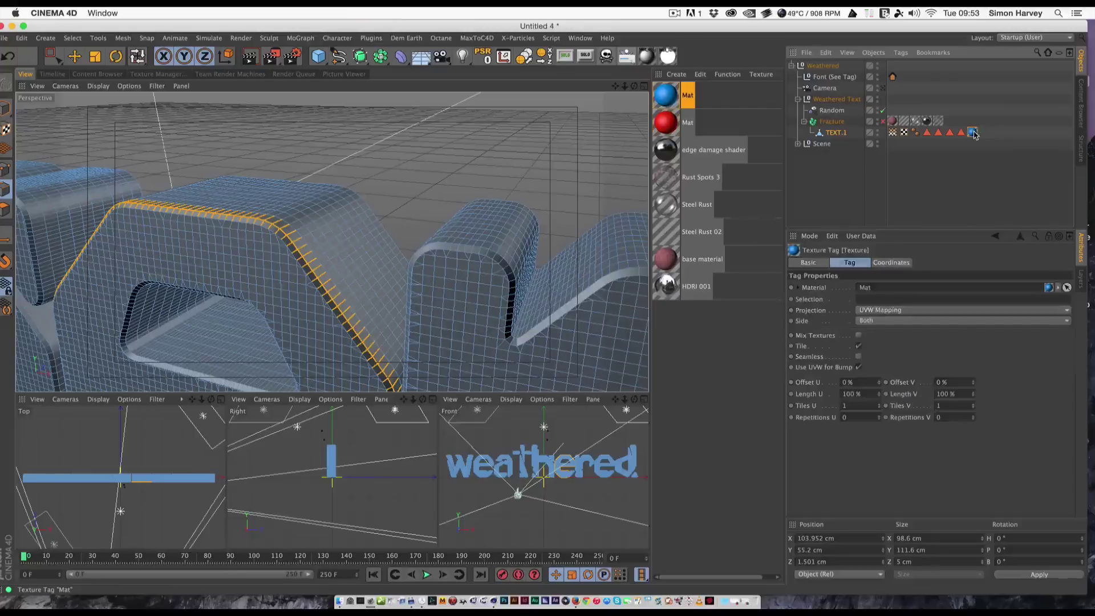
key("Delete")
Link TEXT.1's vertex map to the Vertex Map layer in the alpha channel of the edge damage shader material.
left_click(677, 149)
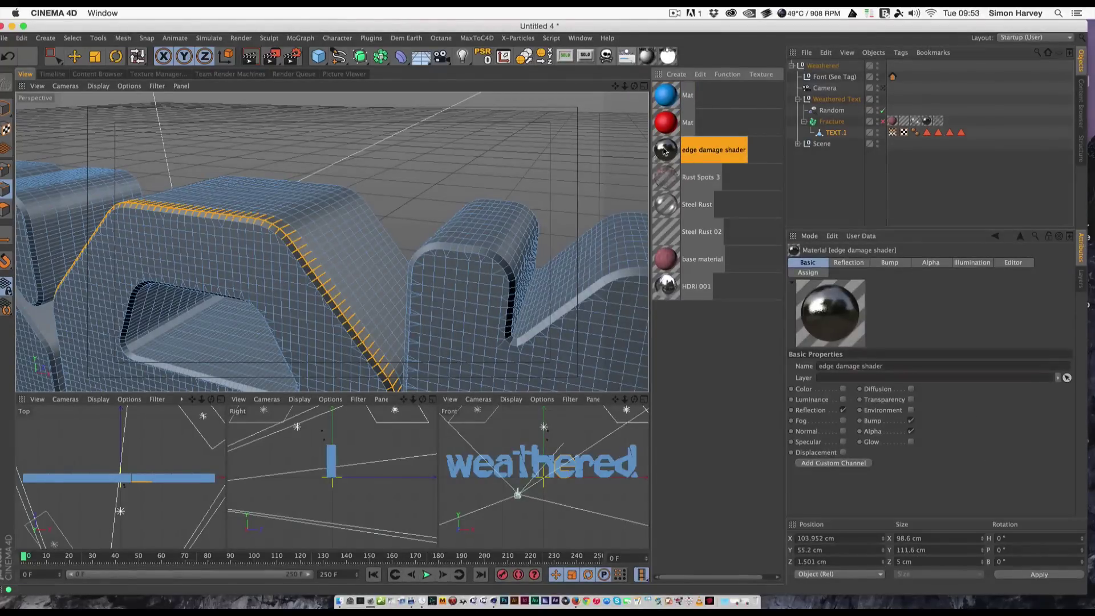
double_click(666, 150)
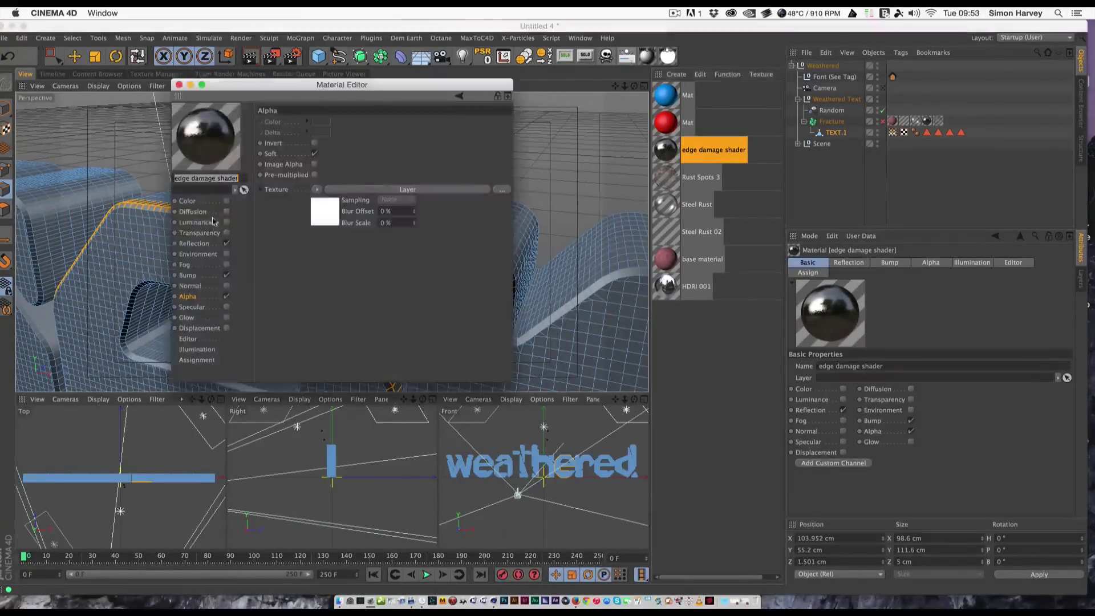
left_click(327, 217)
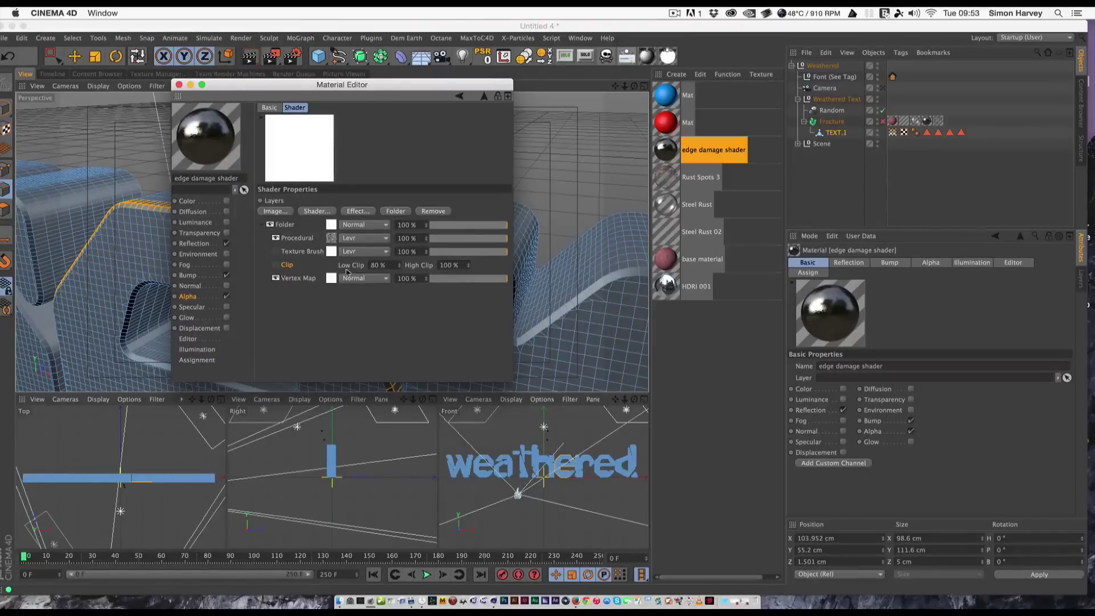
left_click(332, 279)
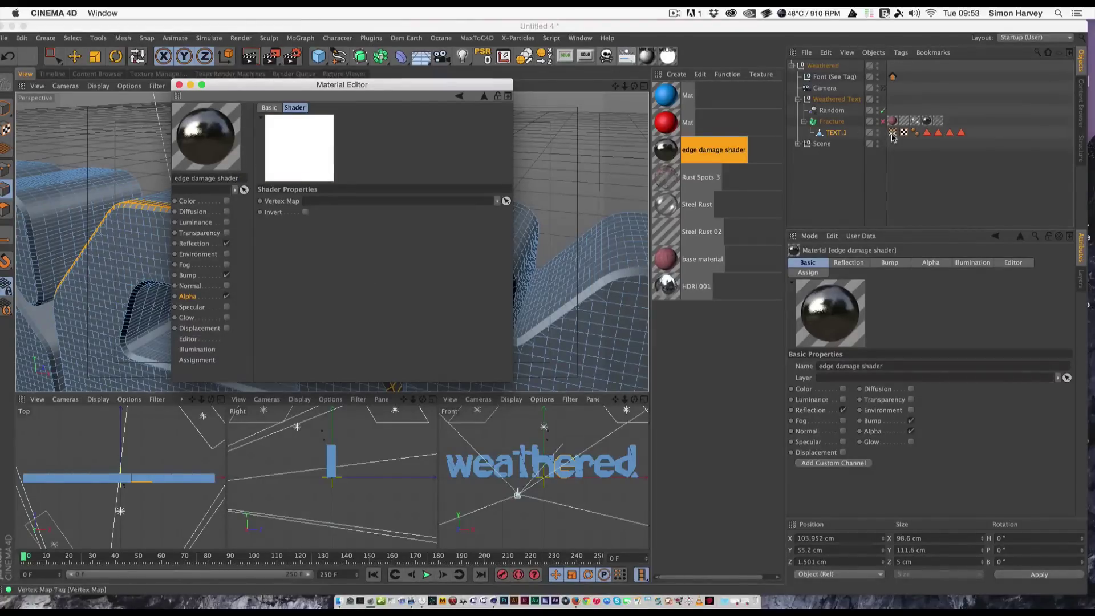
left_click_drag(892, 134, 345, 203)
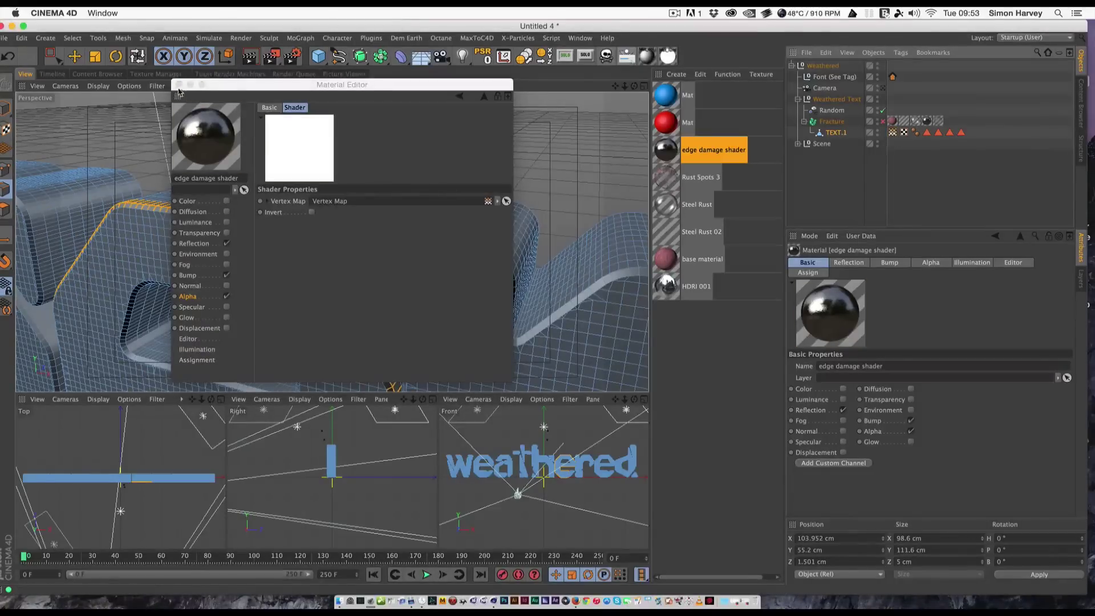
left_click(179, 85)
Preview the bevel in a render, re-enable the Fracture object, and render the perspective view from a wider angle.
left_click_drag(635, 88, 634, 87)
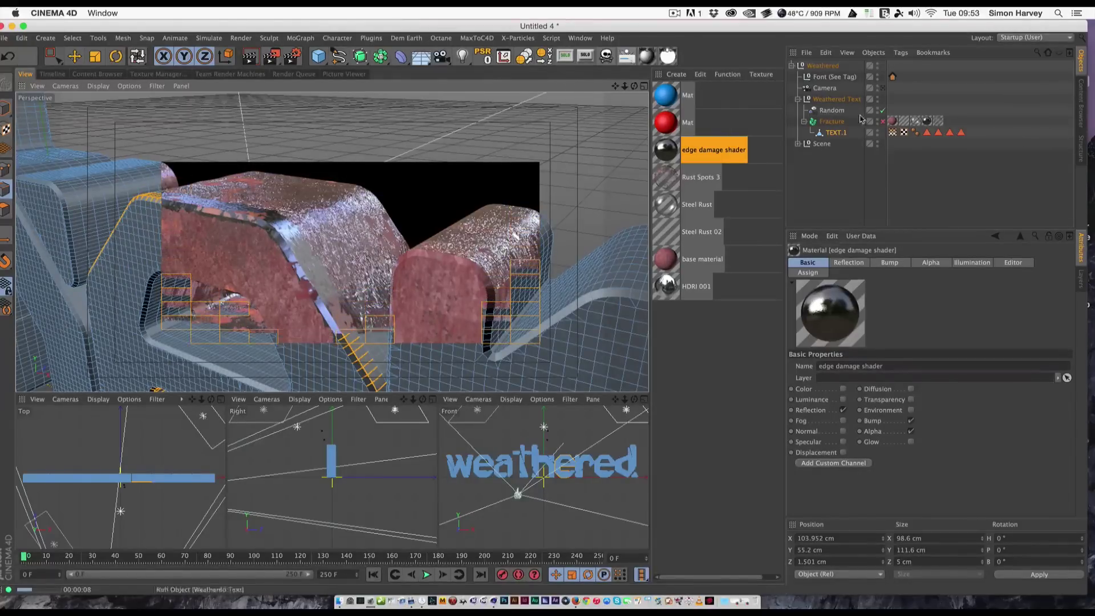
left_click(882, 121)
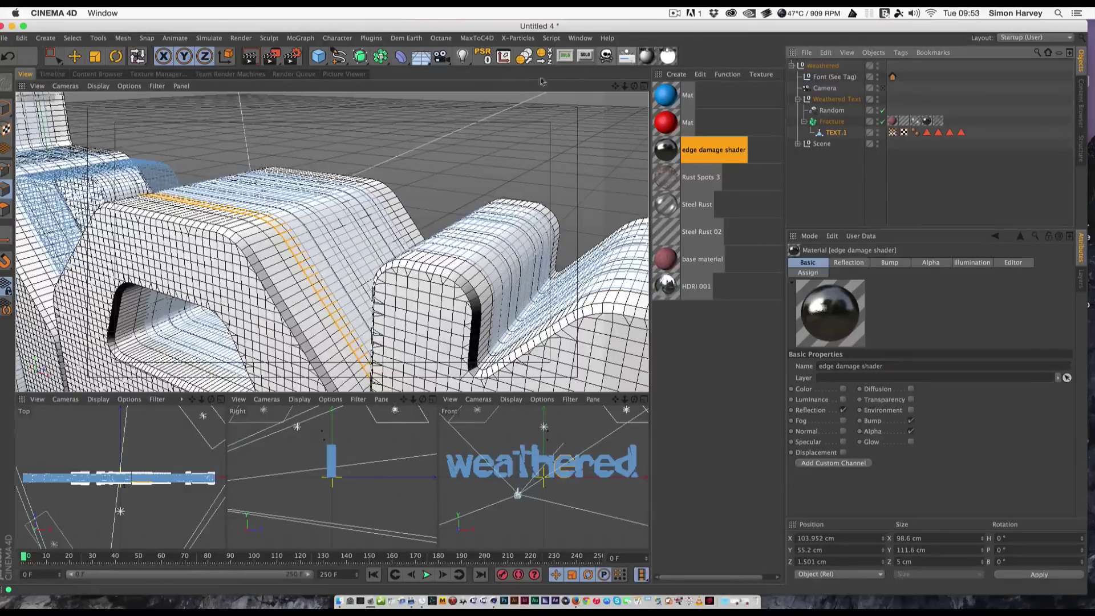
left_click_drag(625, 86, 576, 87)
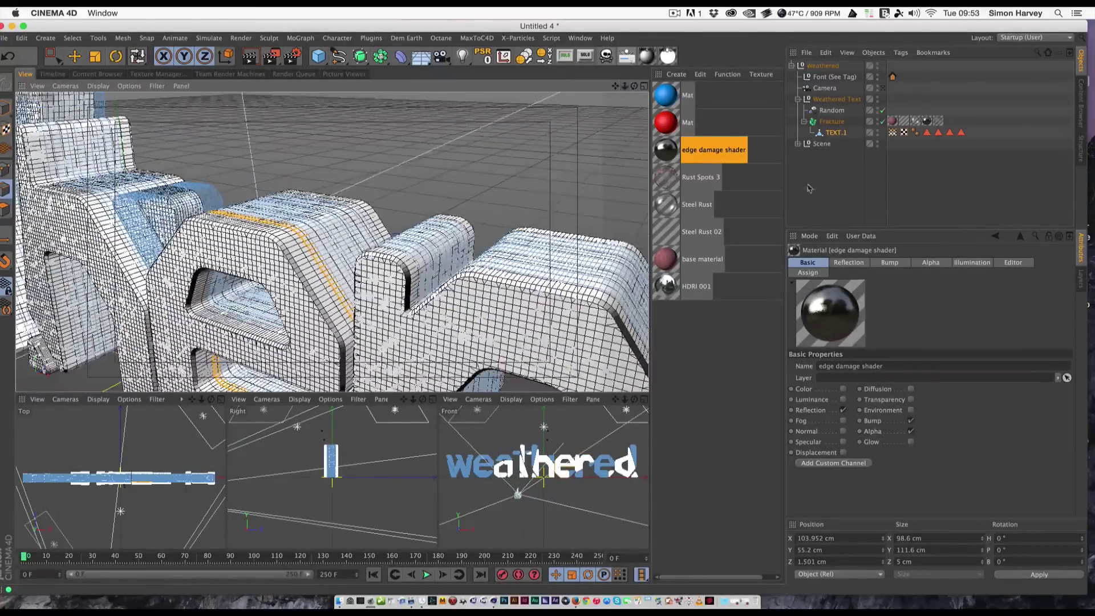
left_click(849, 184)
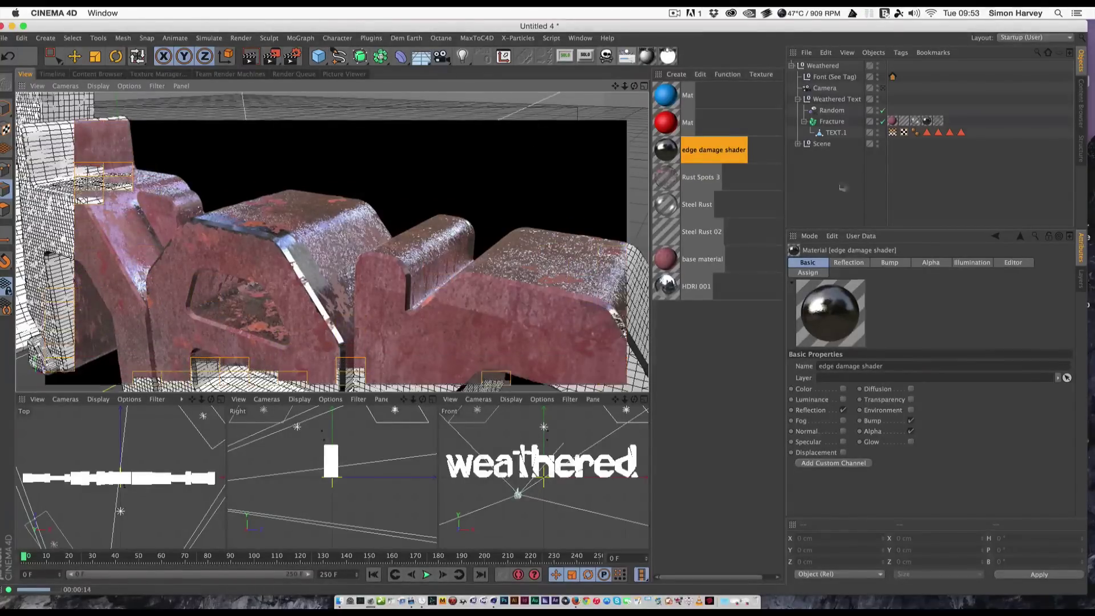
left_click(847, 194)
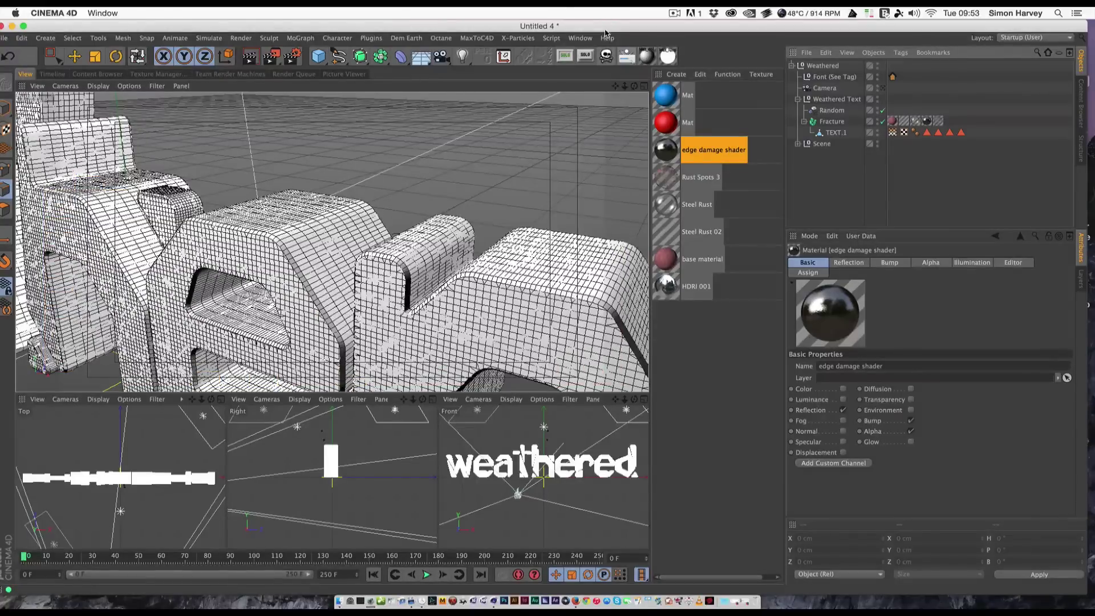
Close the Weathered project and load the Pool-Ball-Text preset from the trailer text pack in the Content Browser.
key("super+w")
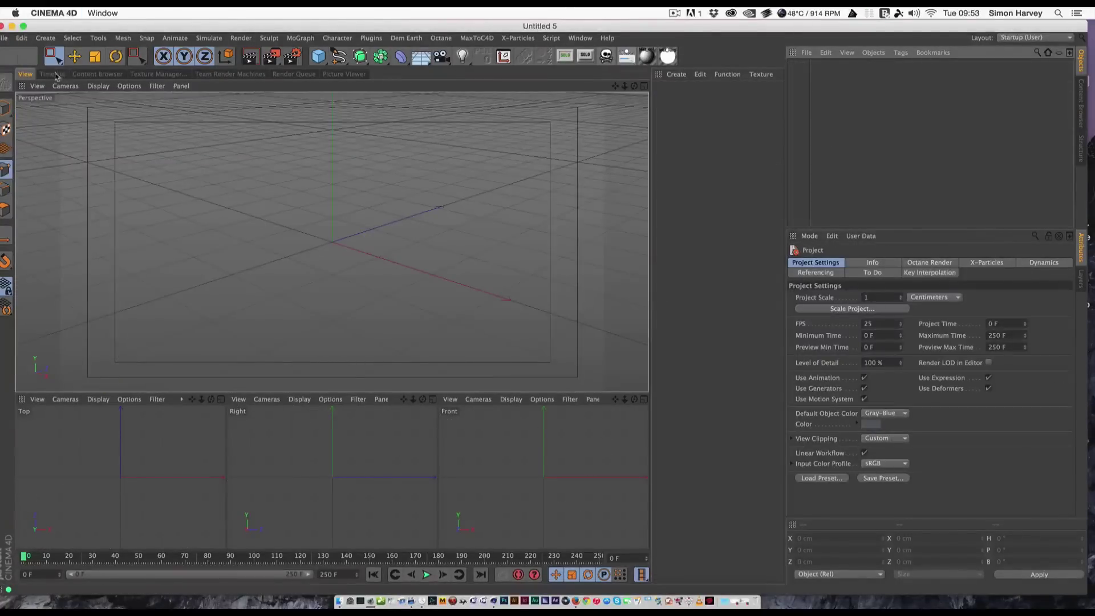
left_click(99, 74)
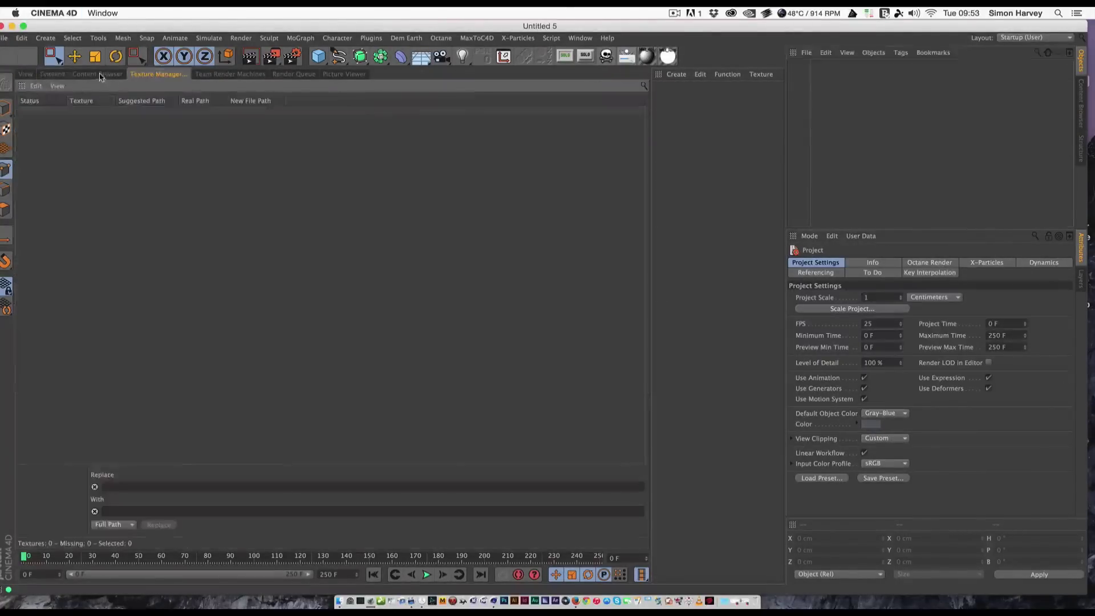
scroll(412, 308, "up", 10)
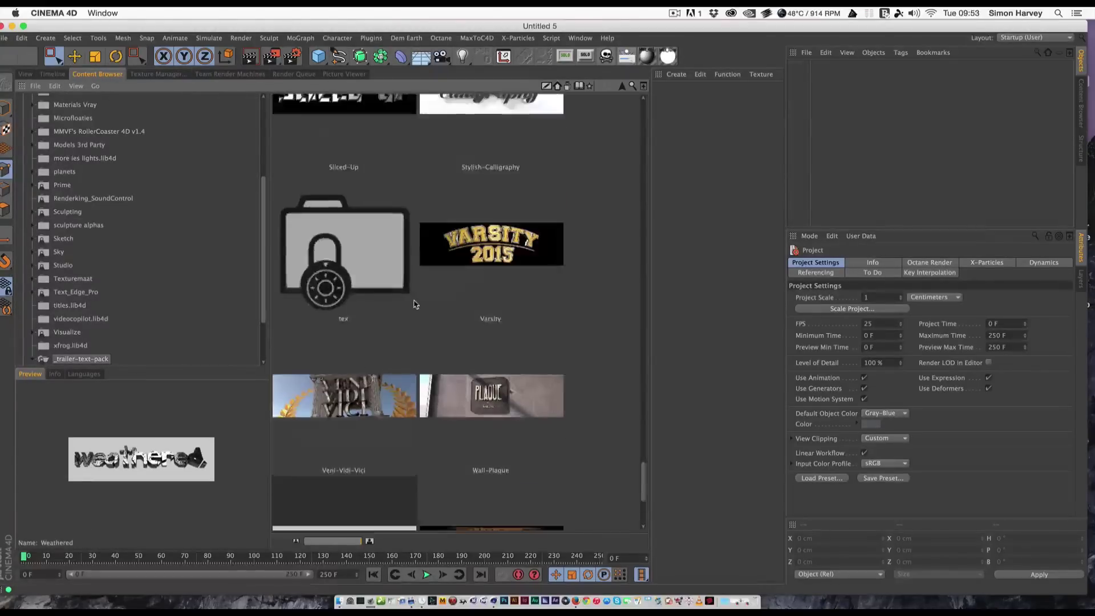
scroll(418, 305, "up", 15)
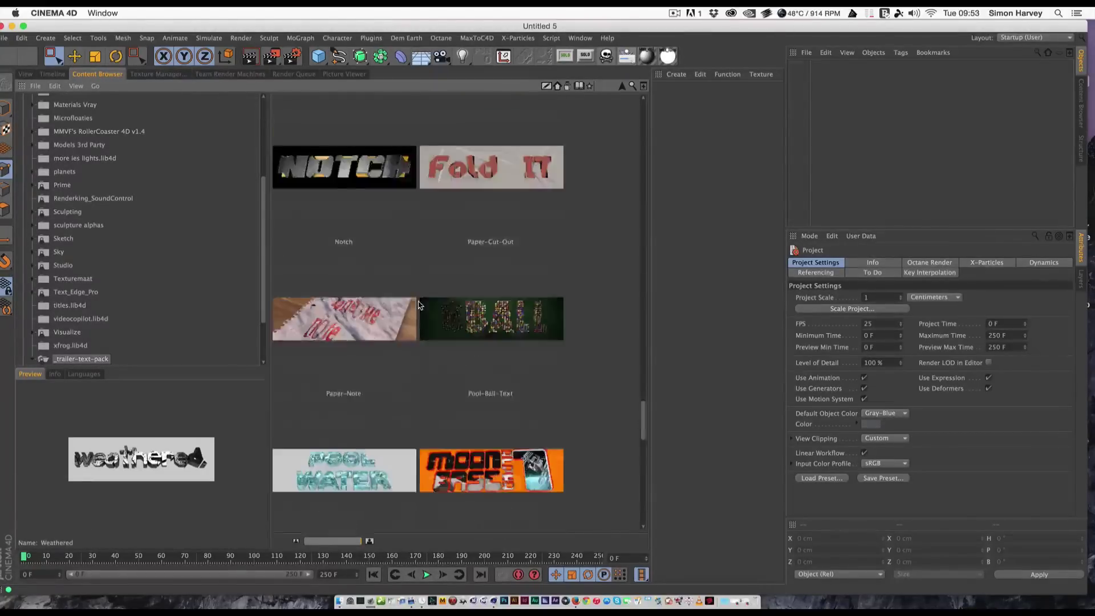
scroll(418, 305, "up", 5)
scroll(418, 305, "down", 15)
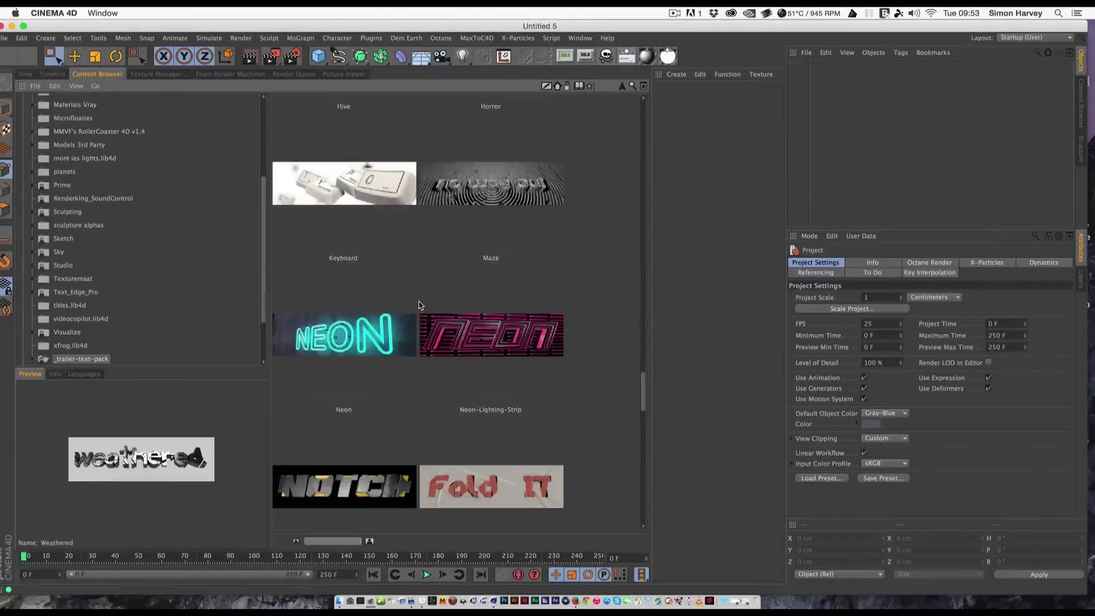
scroll(419, 305, "down", 8)
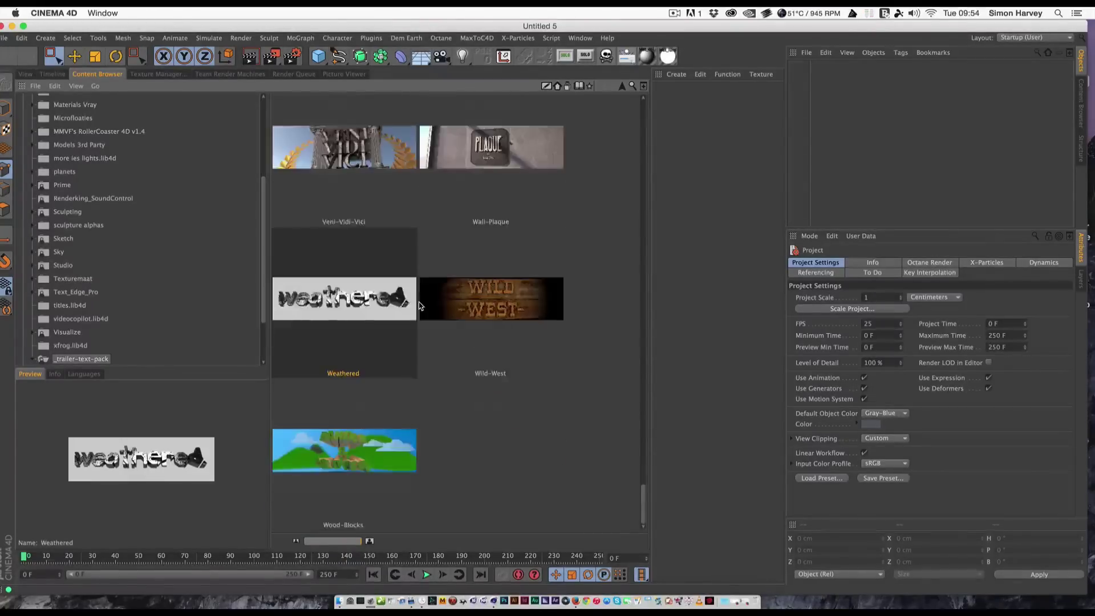
scroll(419, 305, "up", 6)
scroll(419, 305, "up", 4)
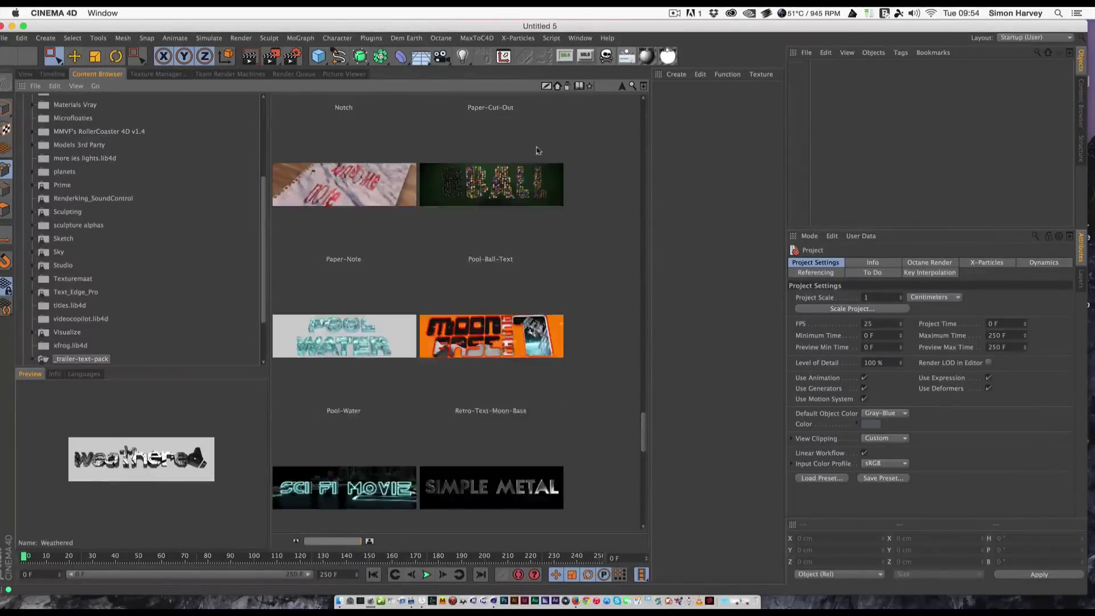
double_click(512, 181)
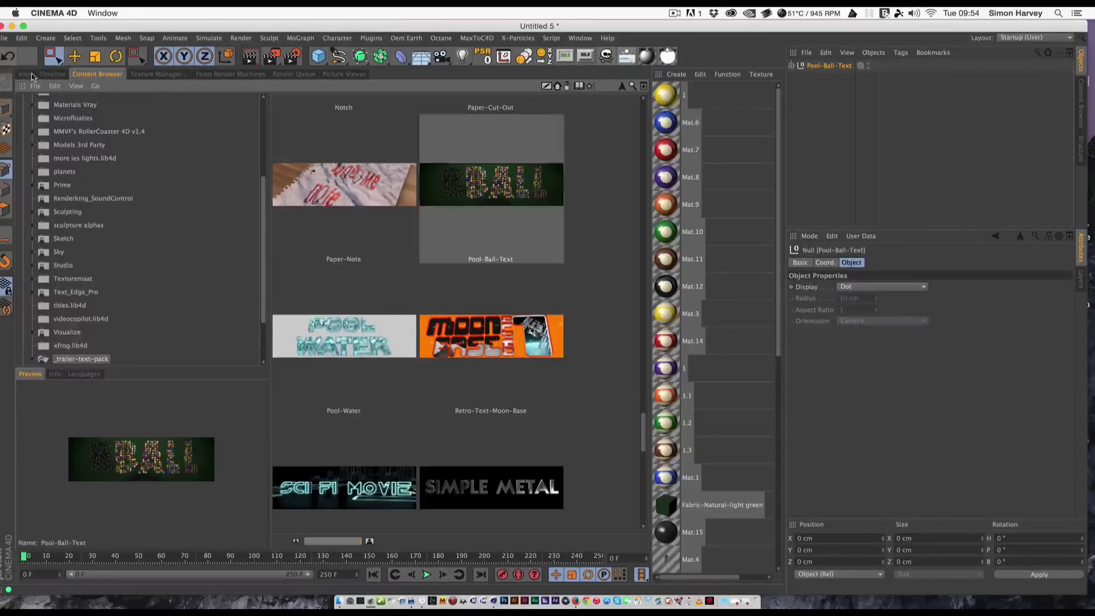
View the scene through the preset's camera and add a Random effector to both "add more balls for larger text" cloners.
left_click(792, 66)
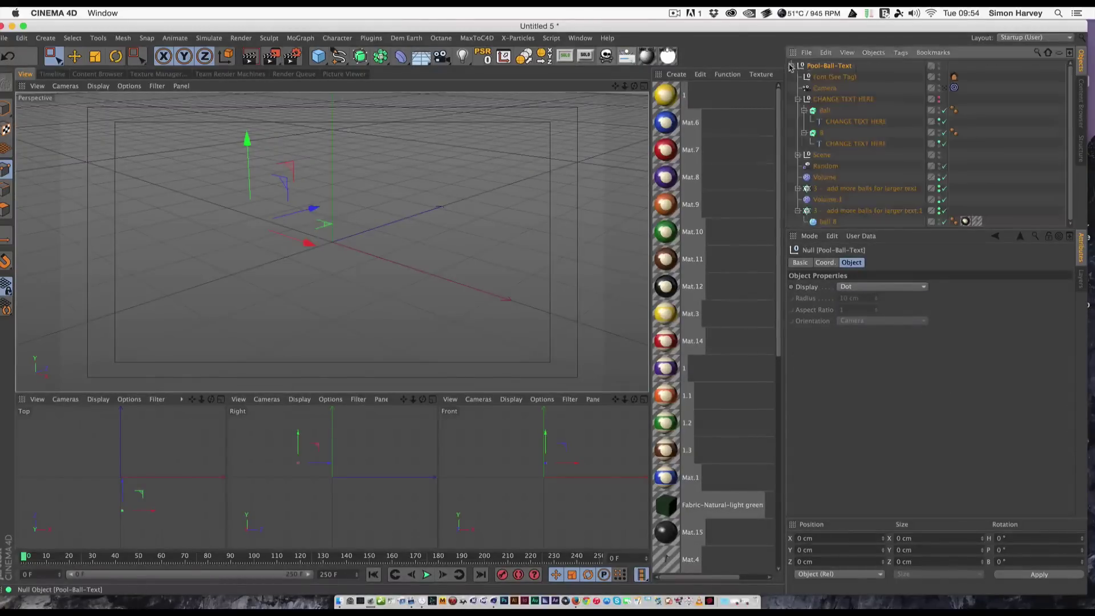
left_click(940, 88)
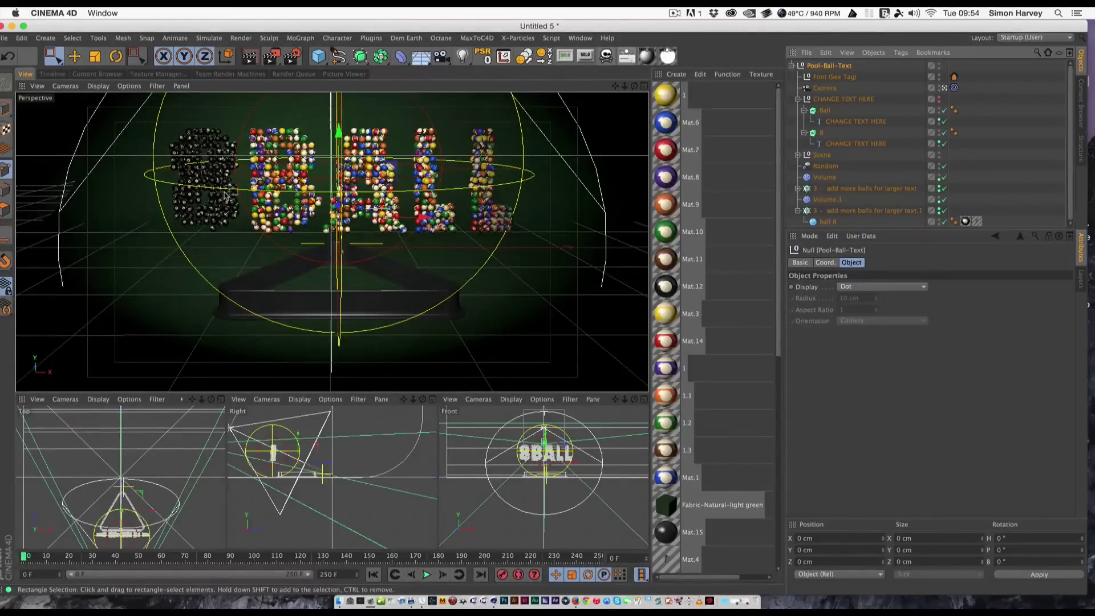
left_click(866, 189)
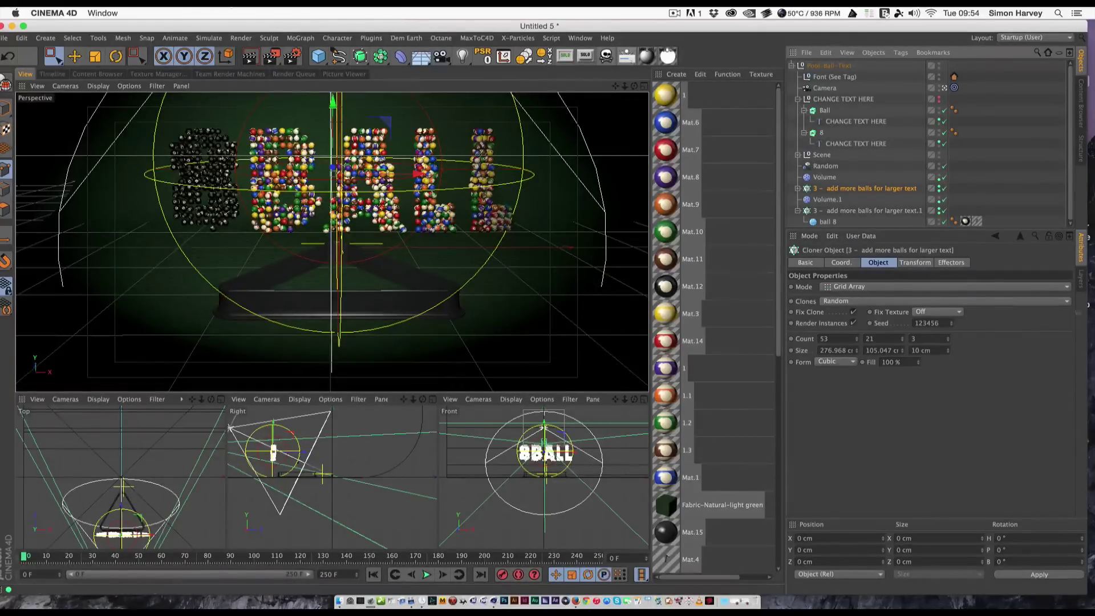
left_click(888, 211, "ctrl")
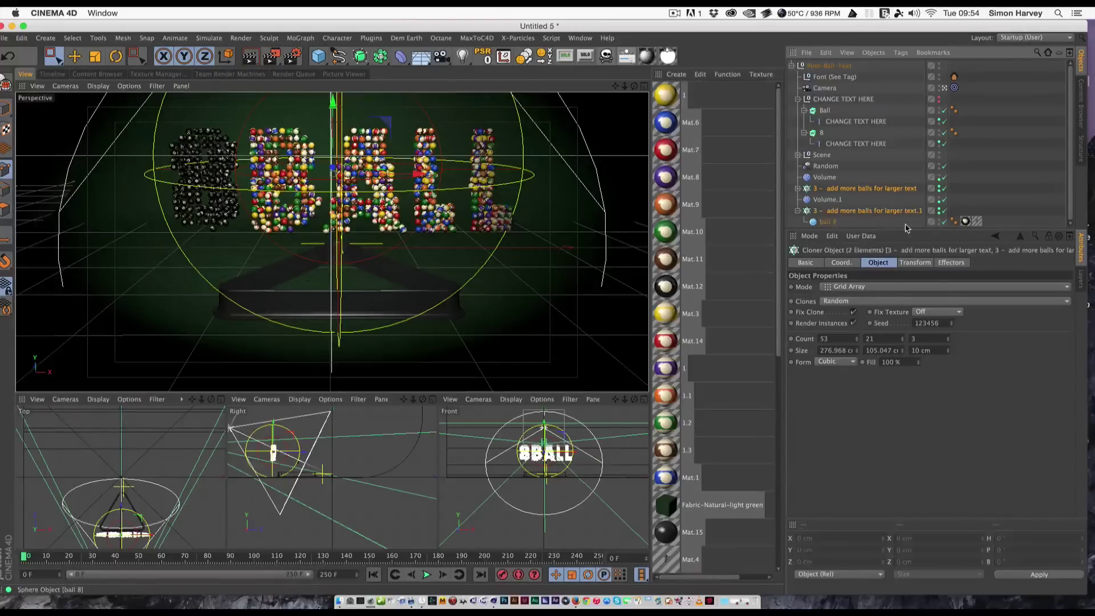
left_click(297, 37)
mouse_move(301, 58)
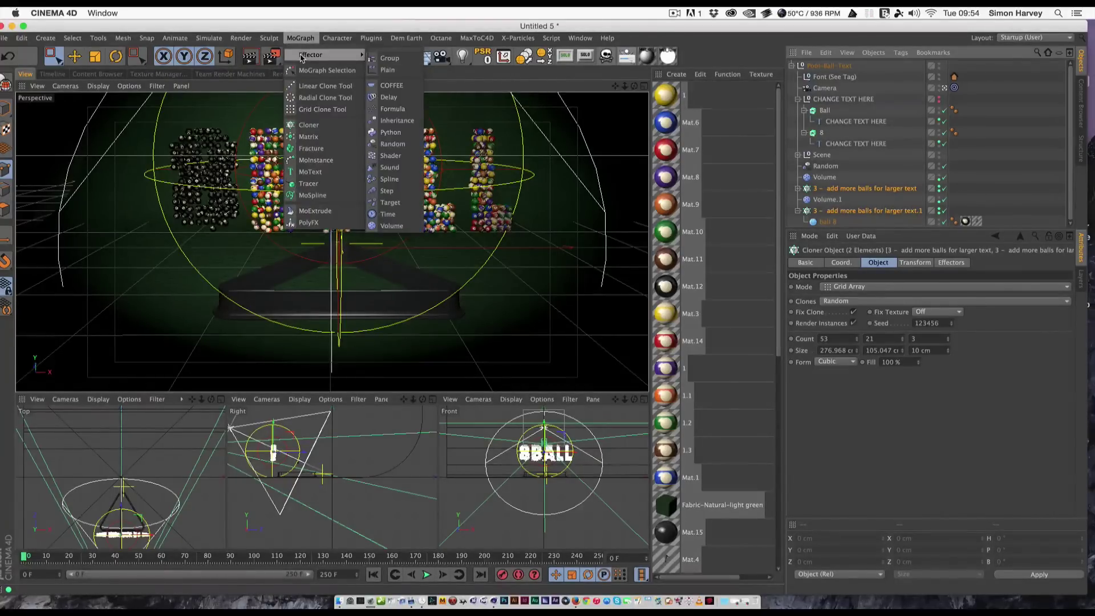
left_click(393, 143)
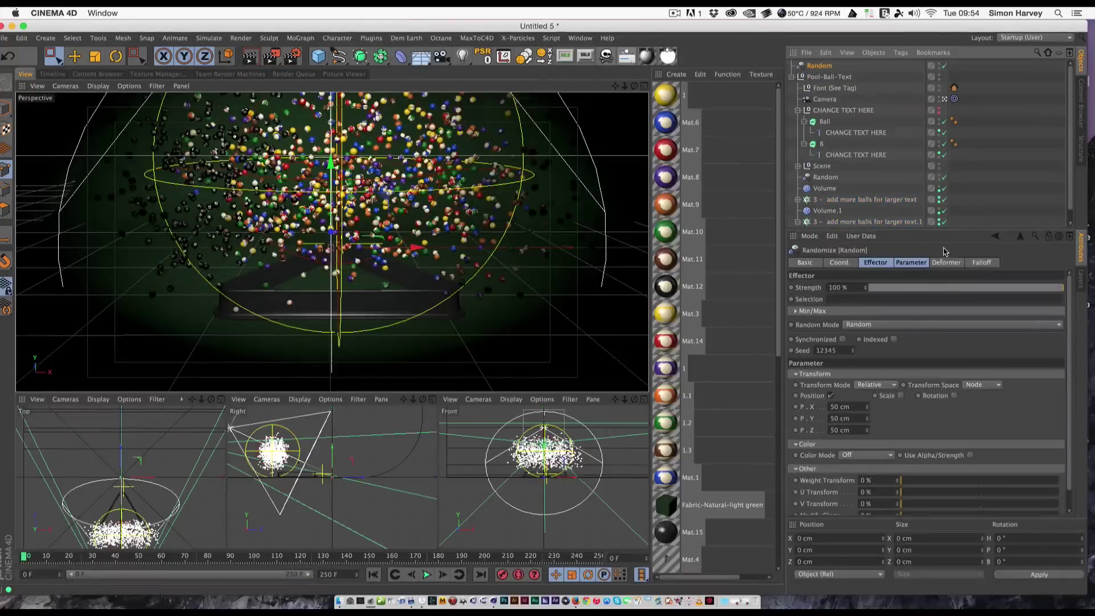
Lower the new Random effector's strength to 0% and collapse the Pool-Ball-Text hierarchy.
left_click_drag(1044, 284, 494, 324)
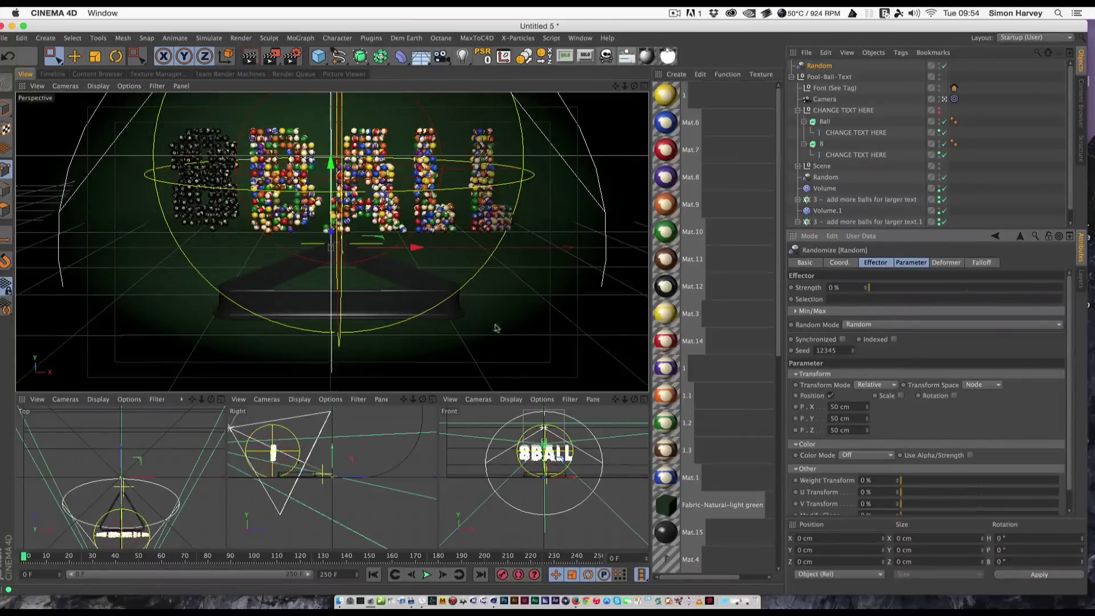
left_click(1005, 159)
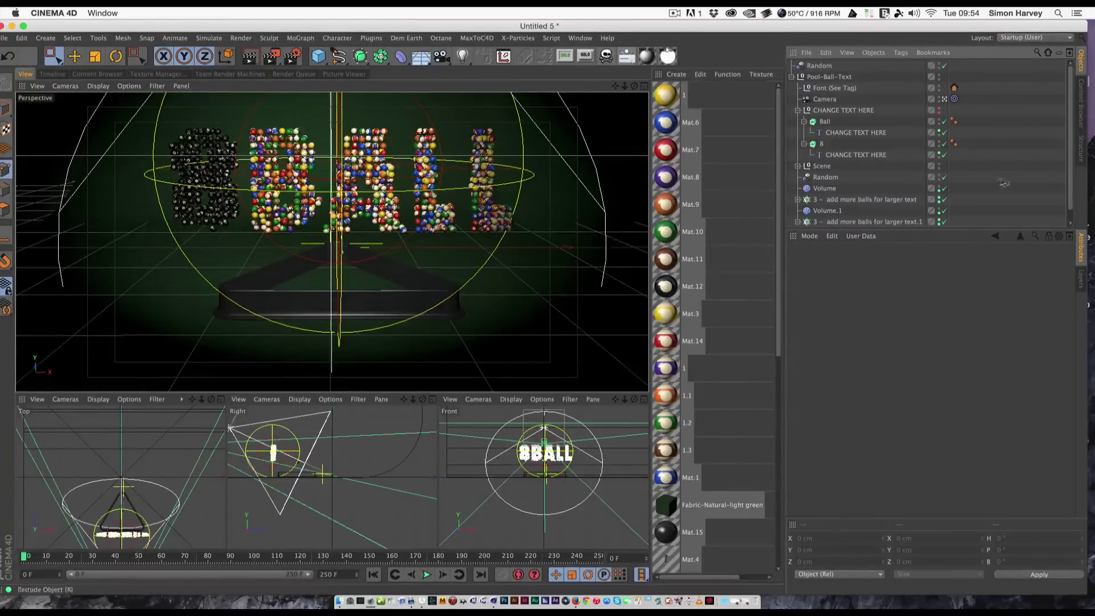
left_click(791, 77)
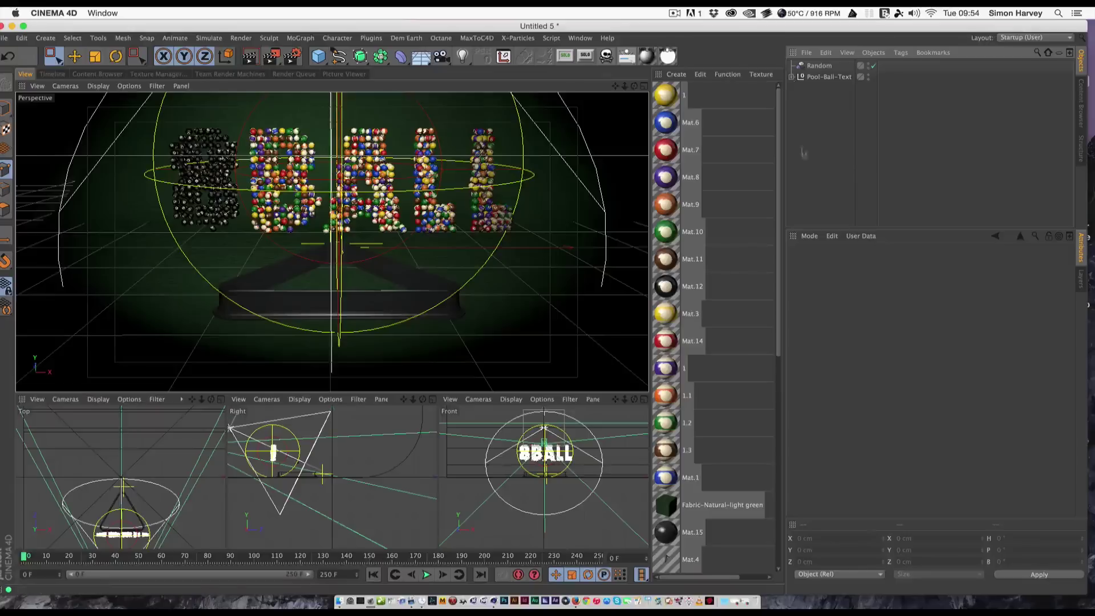
Close the Pool-Ball-Text project without saving and load the 3D Pin preset from the trailer text pack in the Content Browser.
key("super+w")
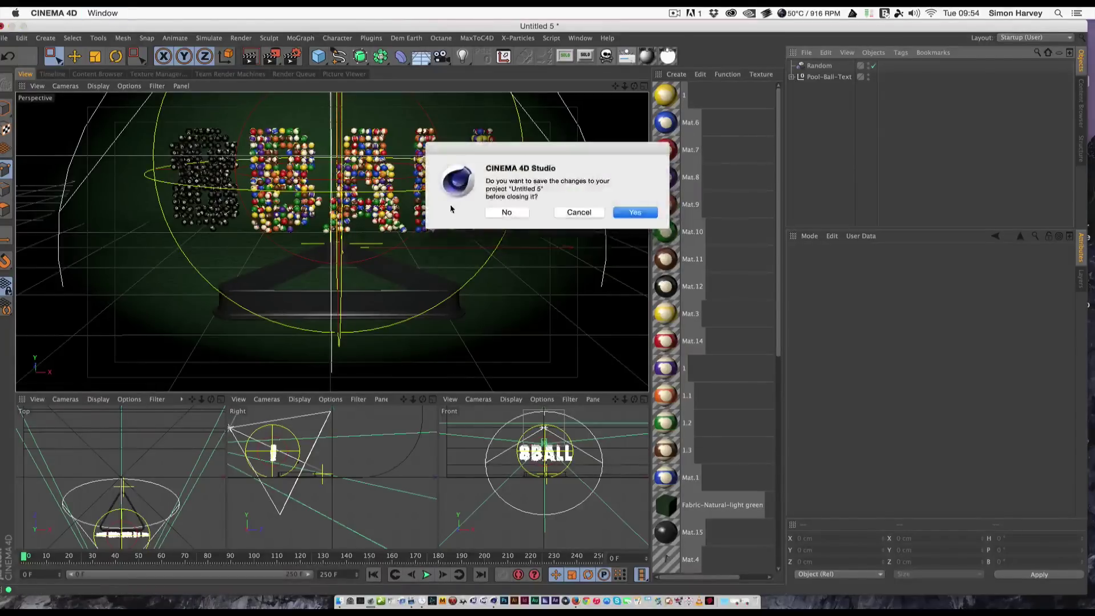
left_click(506, 210)
left_click(97, 74)
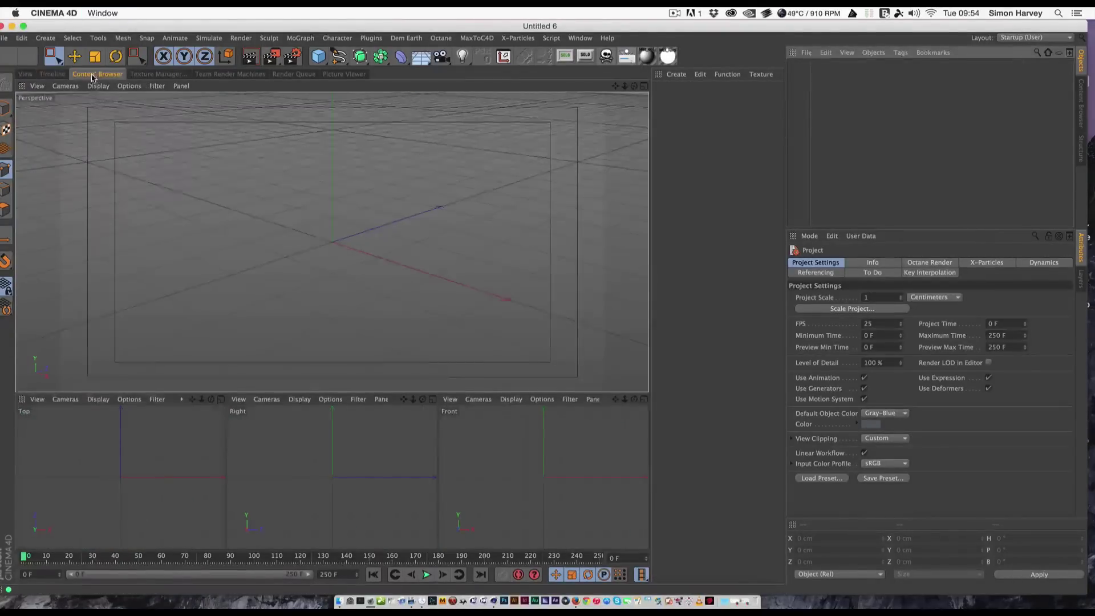
scroll(406, 325, "up", 10)
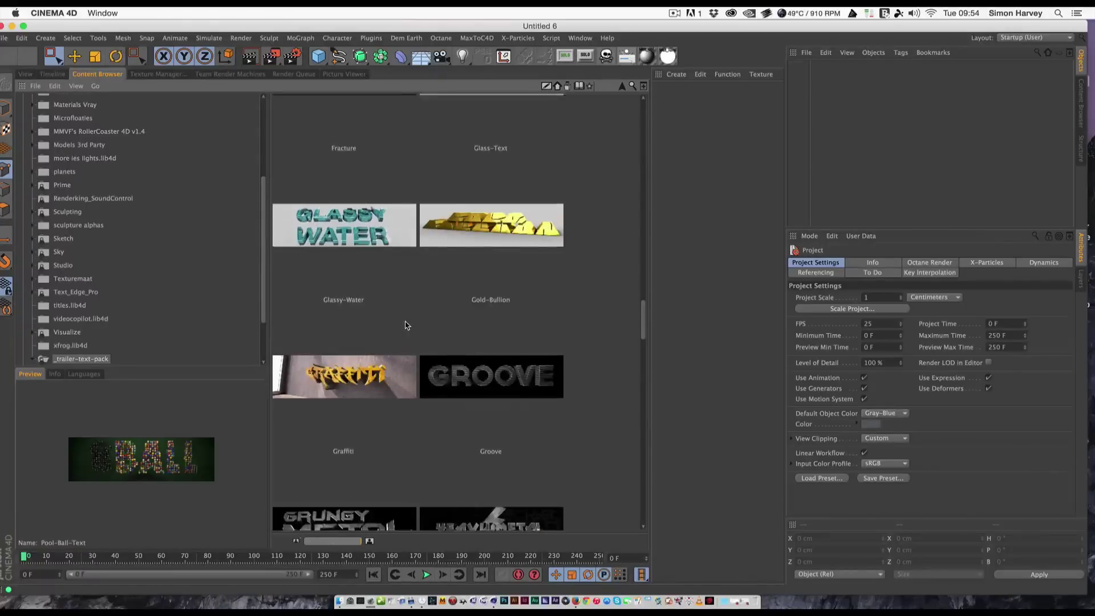
scroll(402, 323, "up", 9)
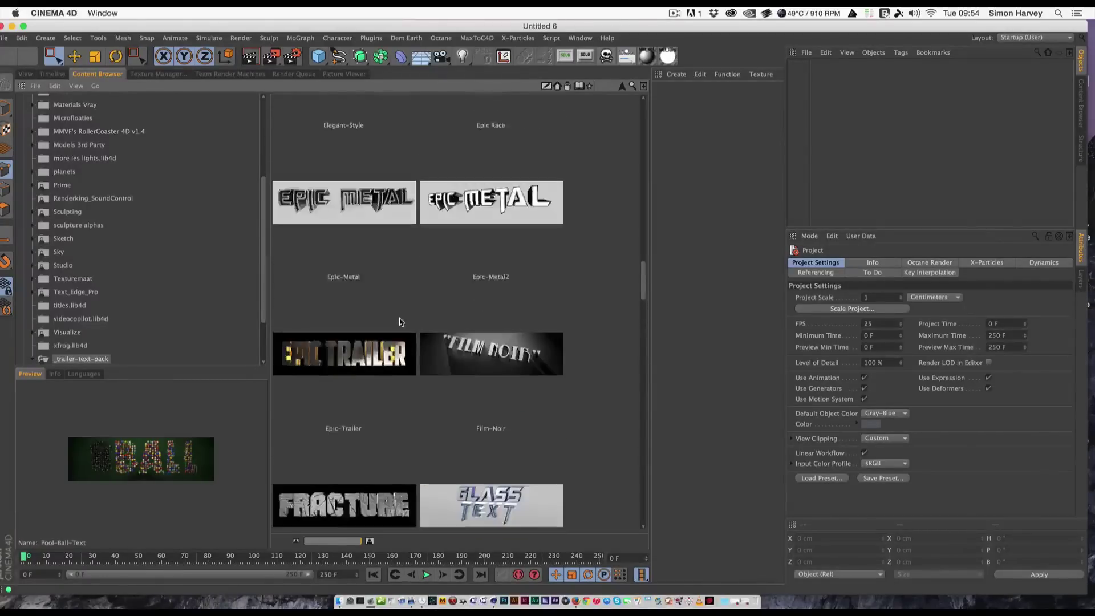
scroll(398, 320, "up", 8)
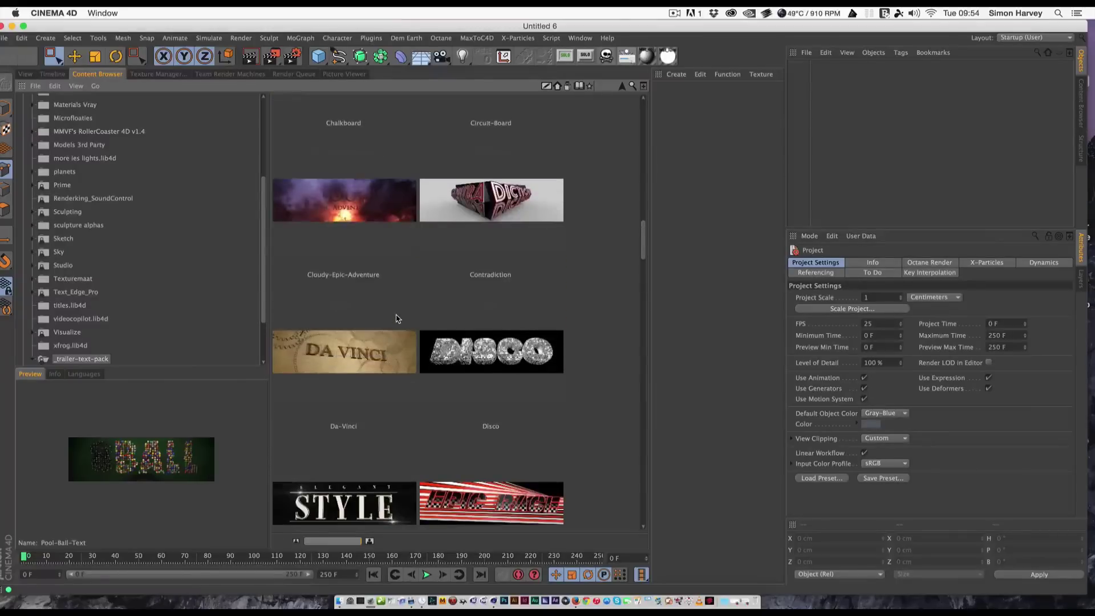
scroll(398, 318, "up", 8)
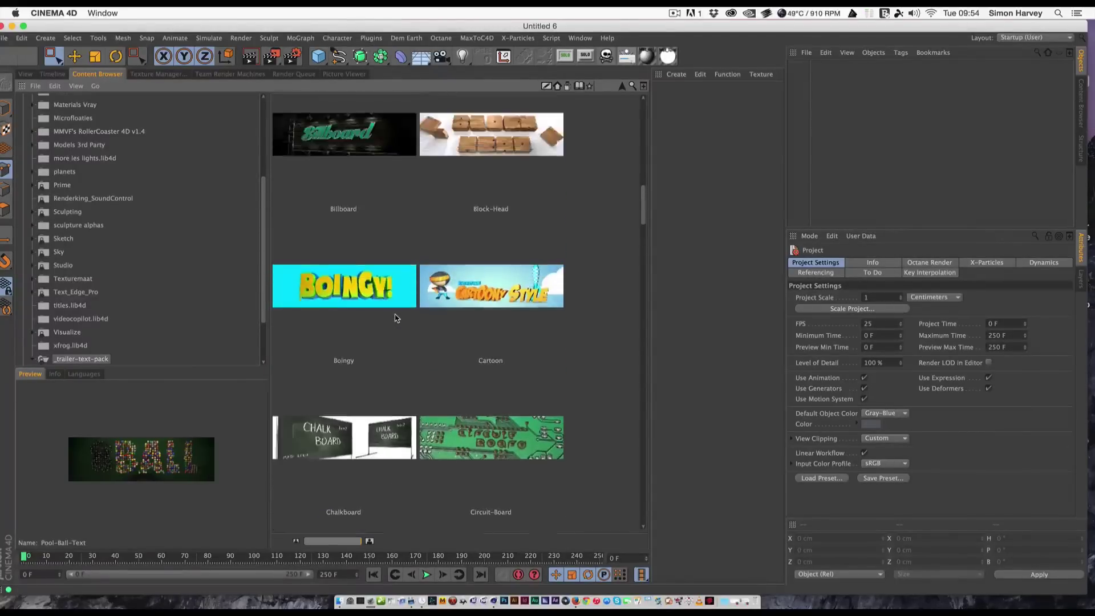
scroll(396, 317, "up", 8)
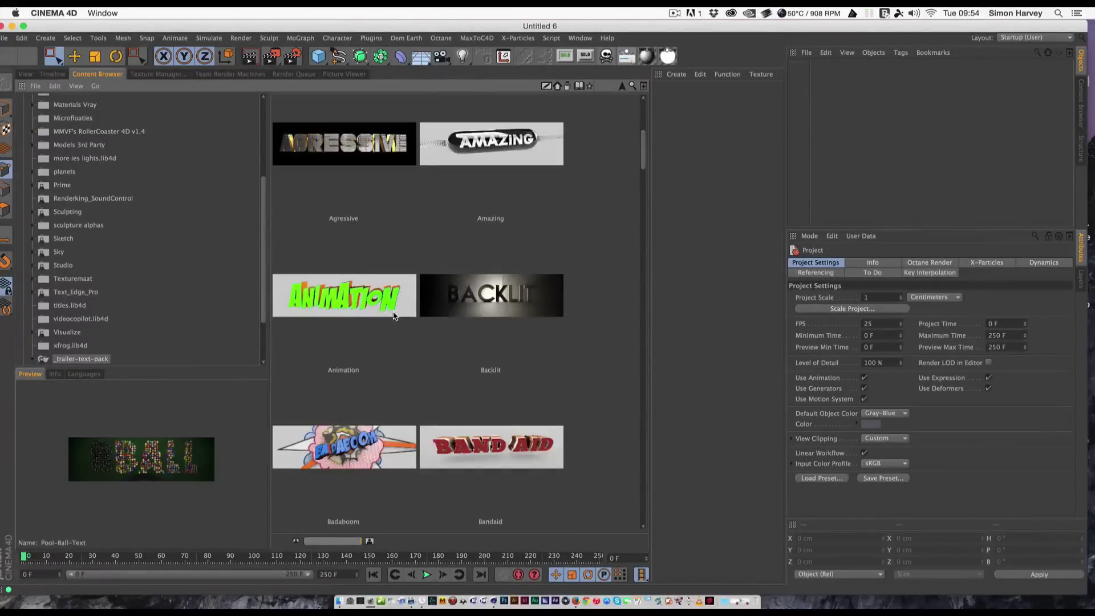
scroll(395, 316, "up", 3)
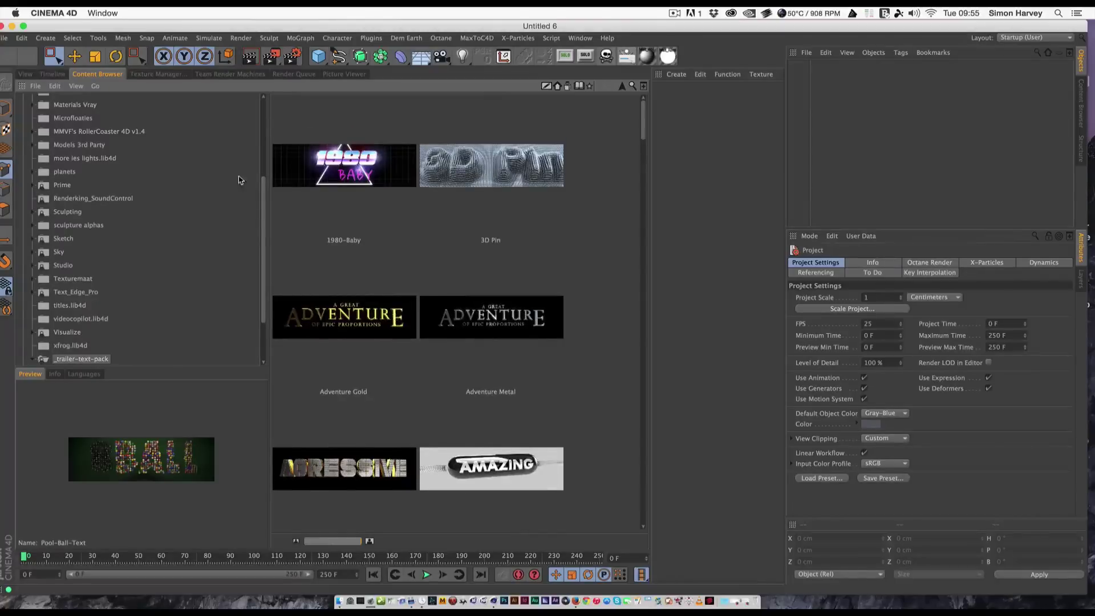
double_click(484, 166)
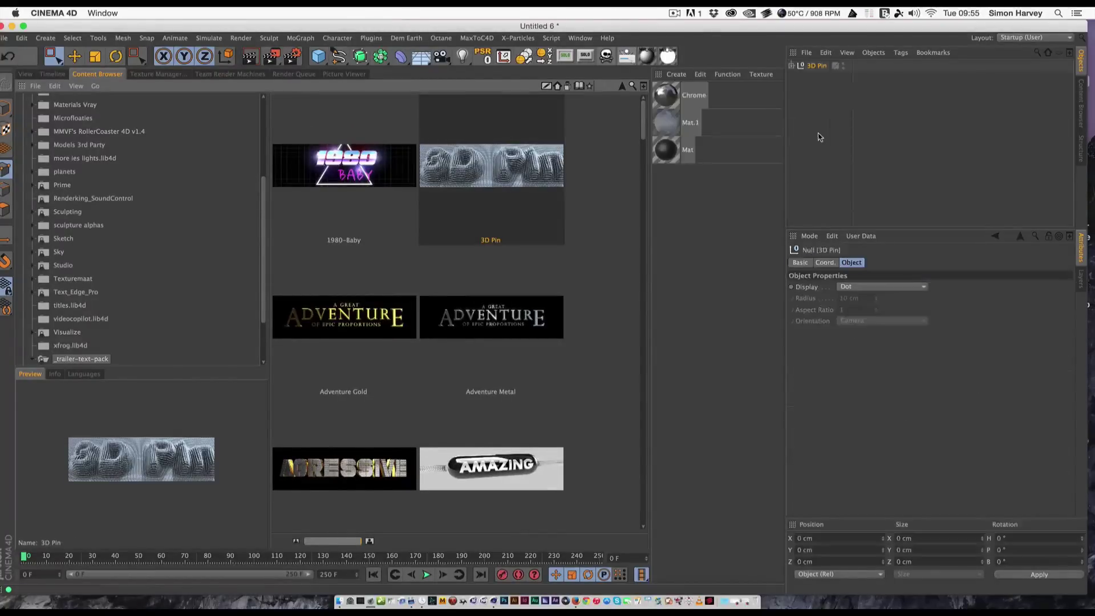
Load the 1980-Baby preset into a new project and switch back to the viewport of the 3D Pin project.
key("super+n")
double_click(344, 165)
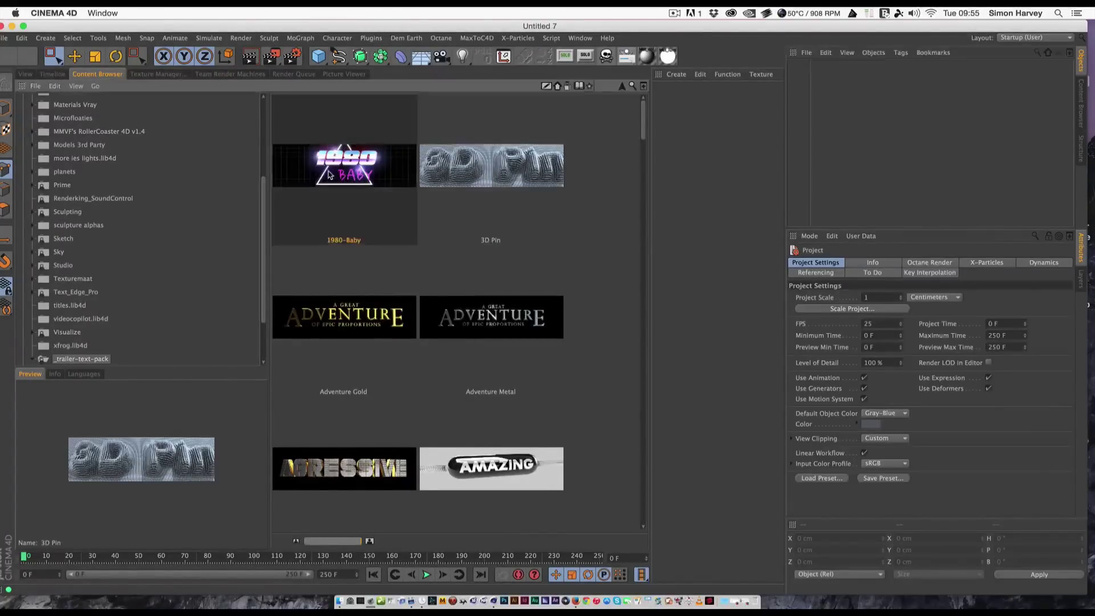
left_click(580, 37)
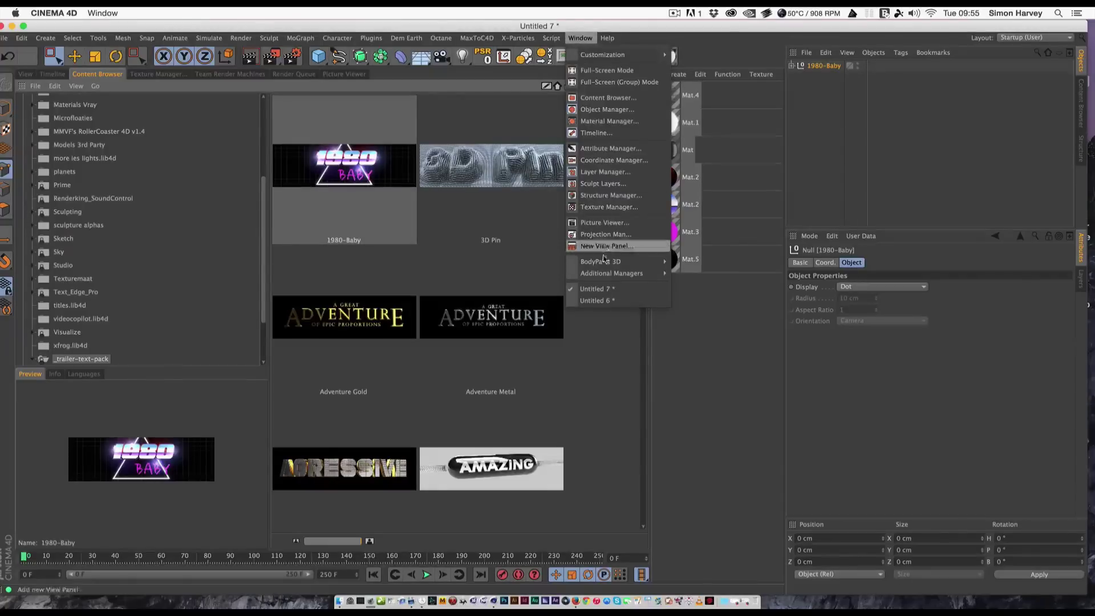
left_click(605, 298)
left_click(25, 74)
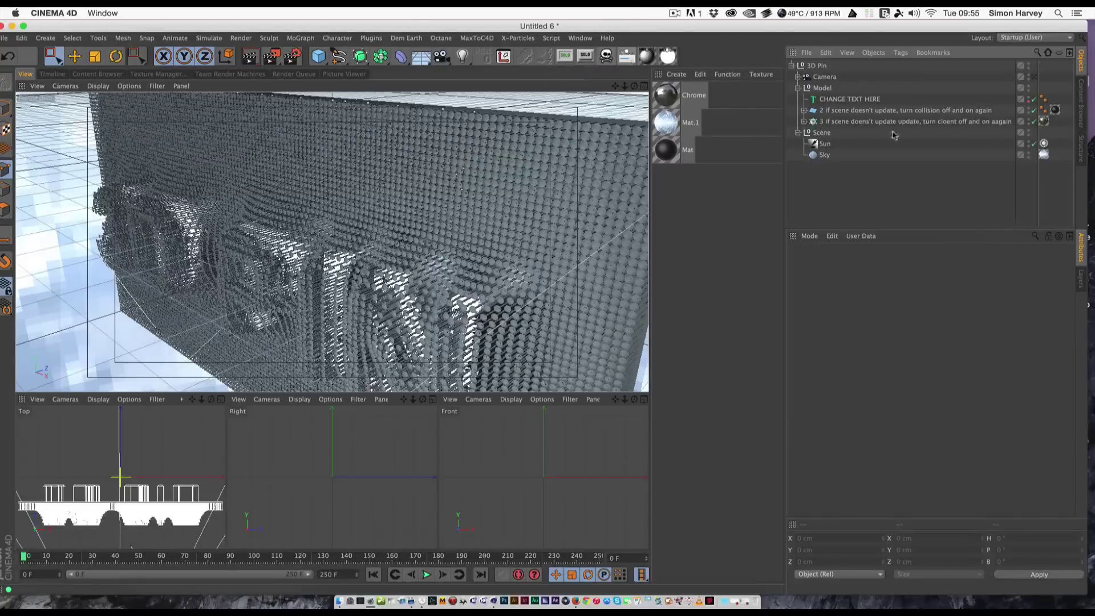
Expand the numbered plane and cloner objects, select the plane's Collision deformer, and disable the pin cloner.
left_click(841, 111)
left_click(803, 122)
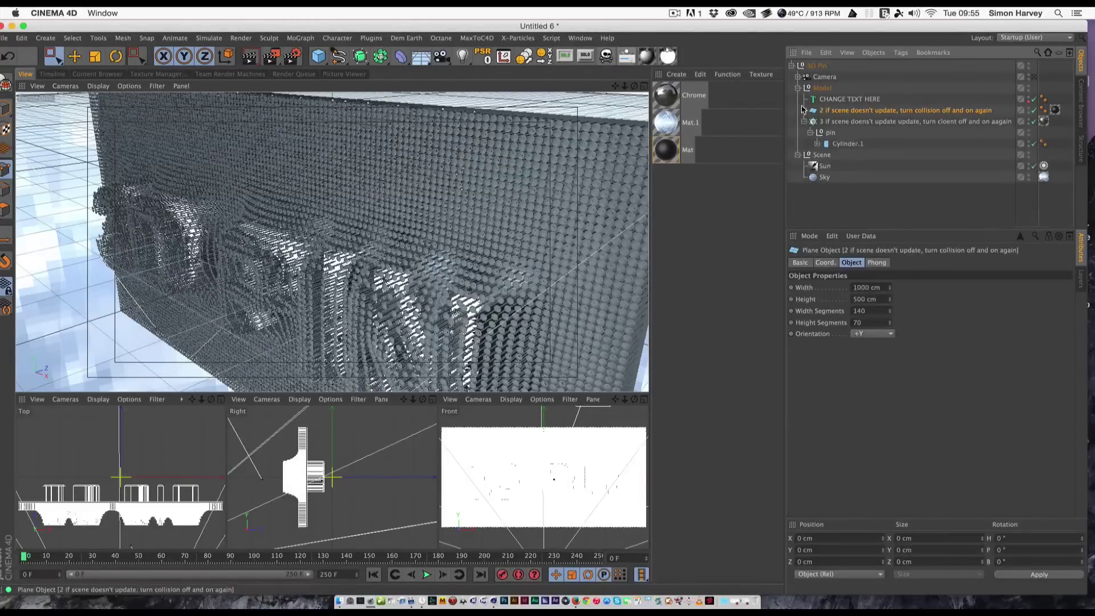
left_click(802, 109)
left_click(841, 121)
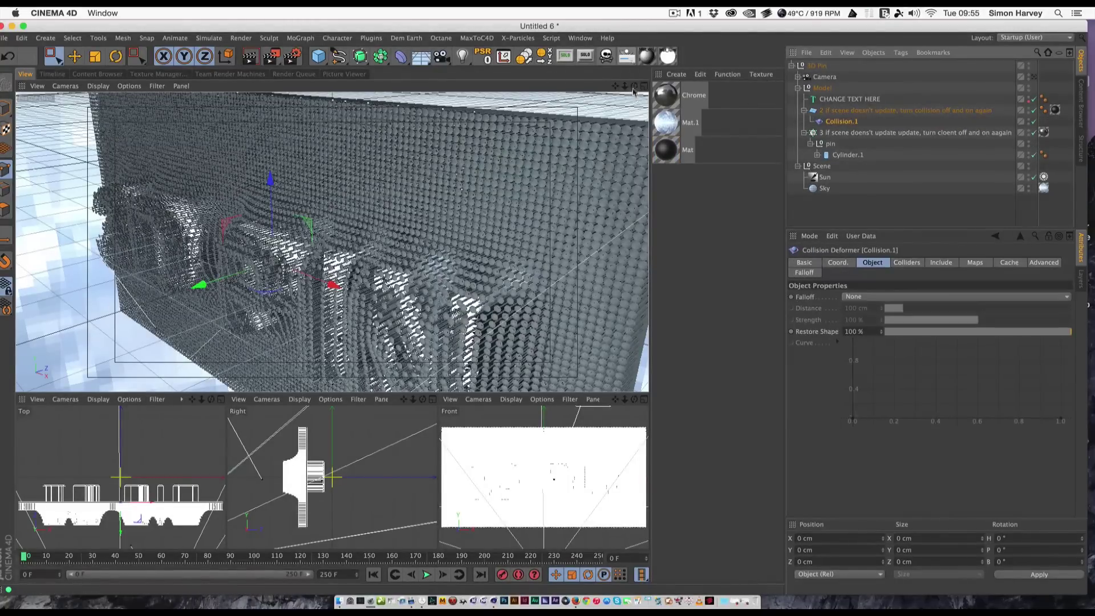
left_click(1034, 133)
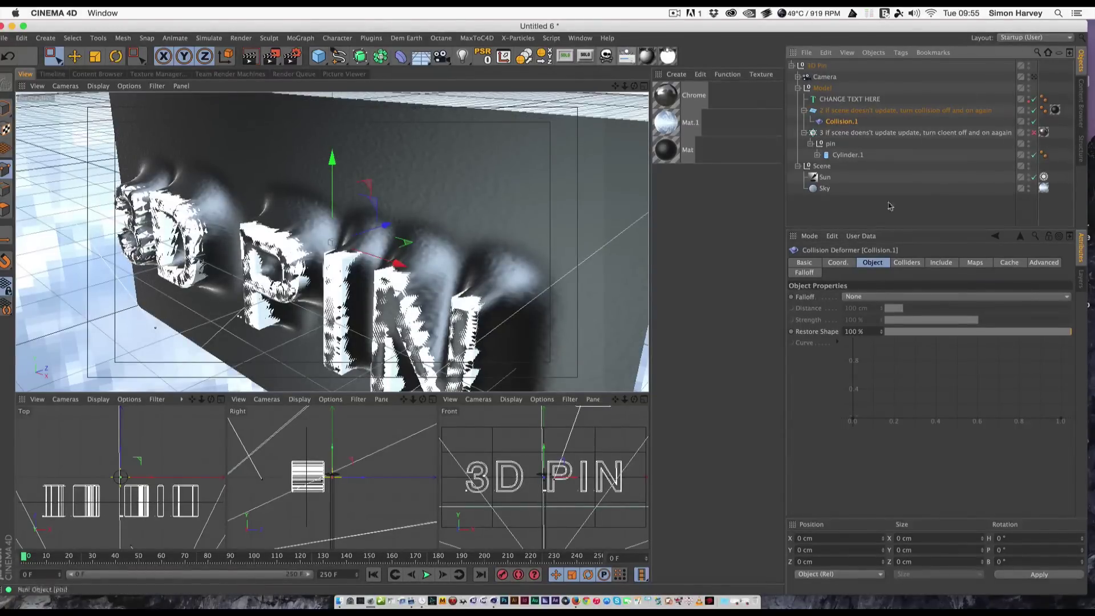
Move the CHANGE TEXT HERE MoText back and forth through the plane along its depth axis.
left_click(870, 209)
left_click(838, 118)
left_click(846, 99)
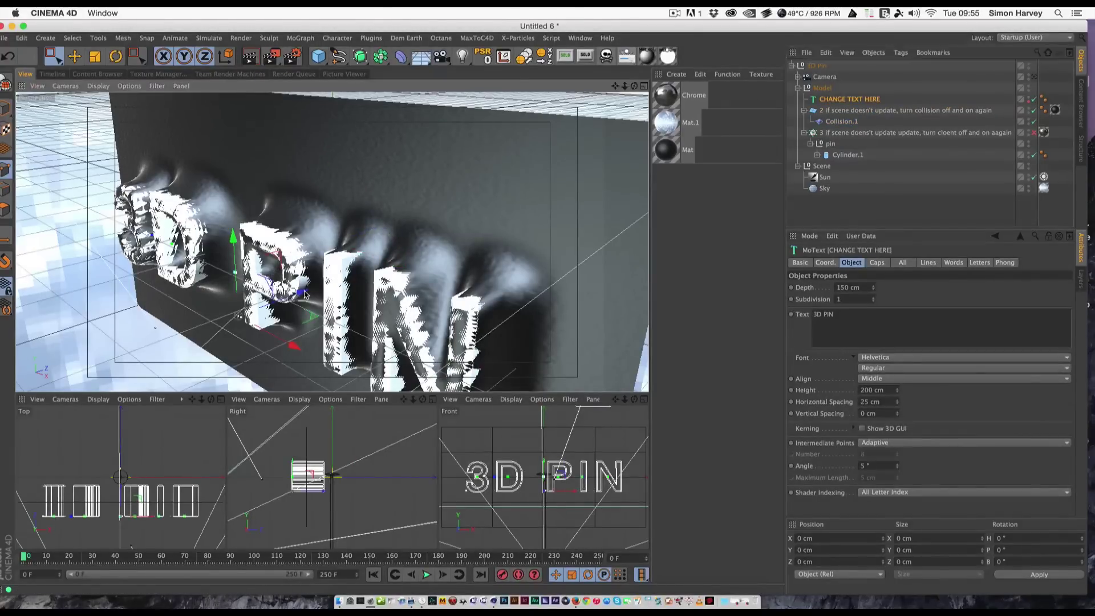
key("super+n")
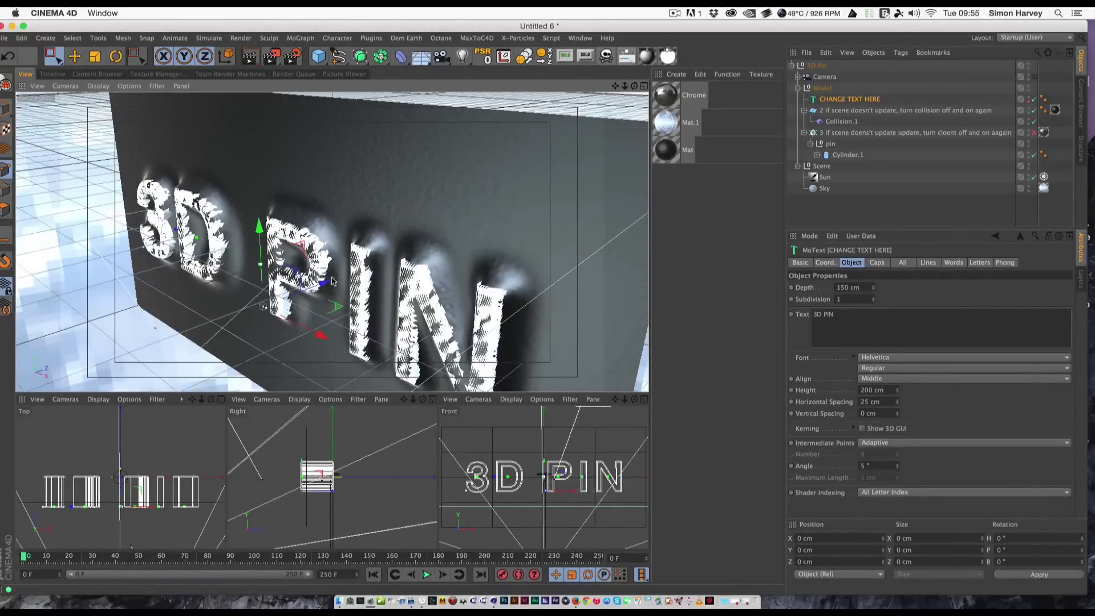
left_click_drag(332, 278, 347, 271)
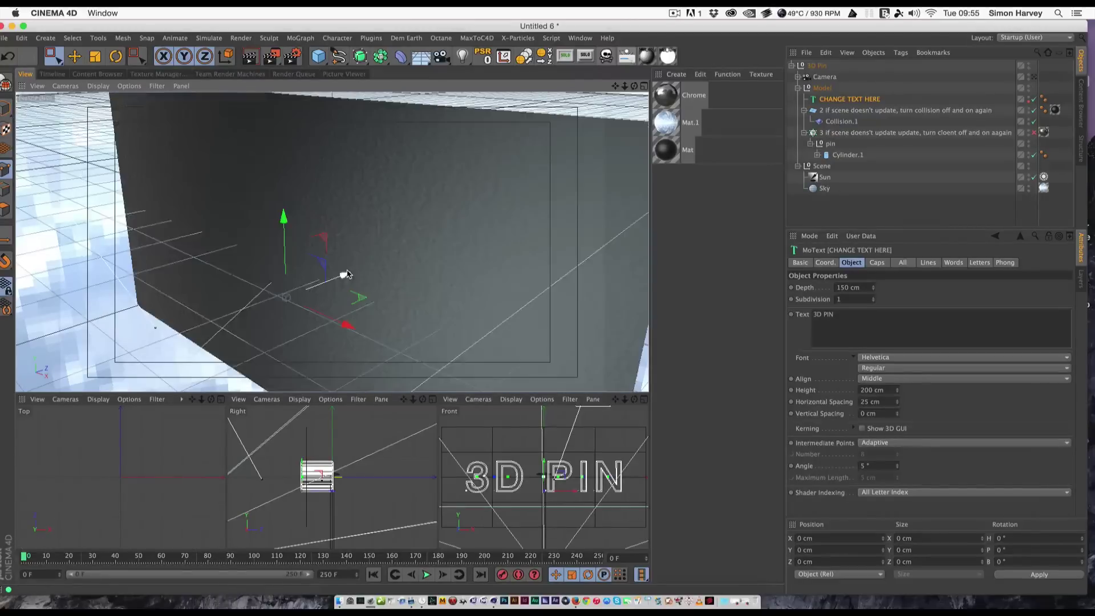
key("super+n")
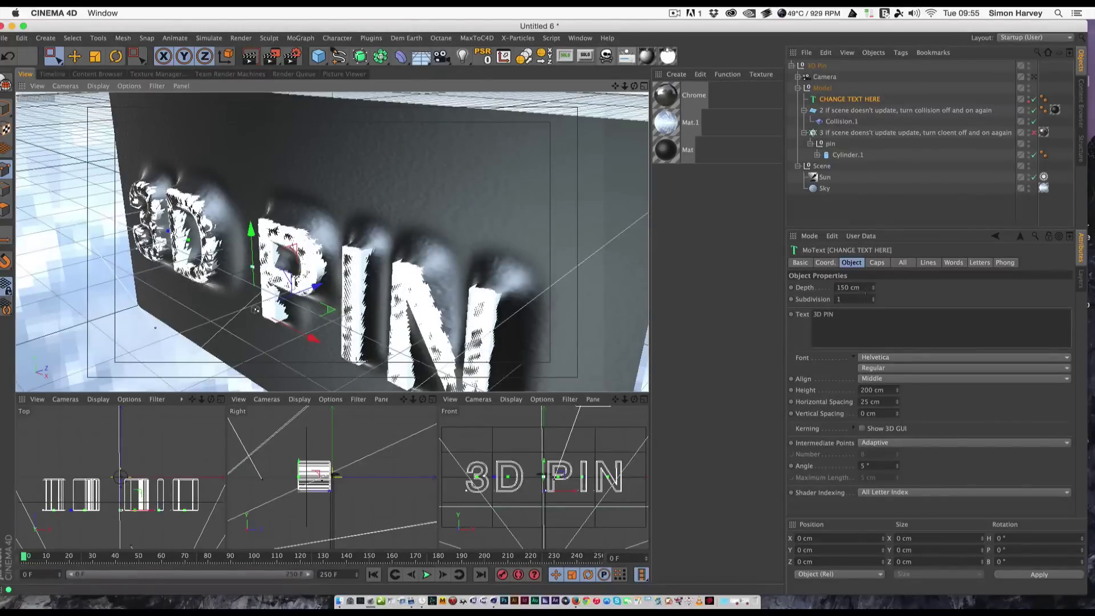
Open the Collision deformer's collider settings and turn off the CHANGE TEXT HERE MoText.
left_click(841, 122)
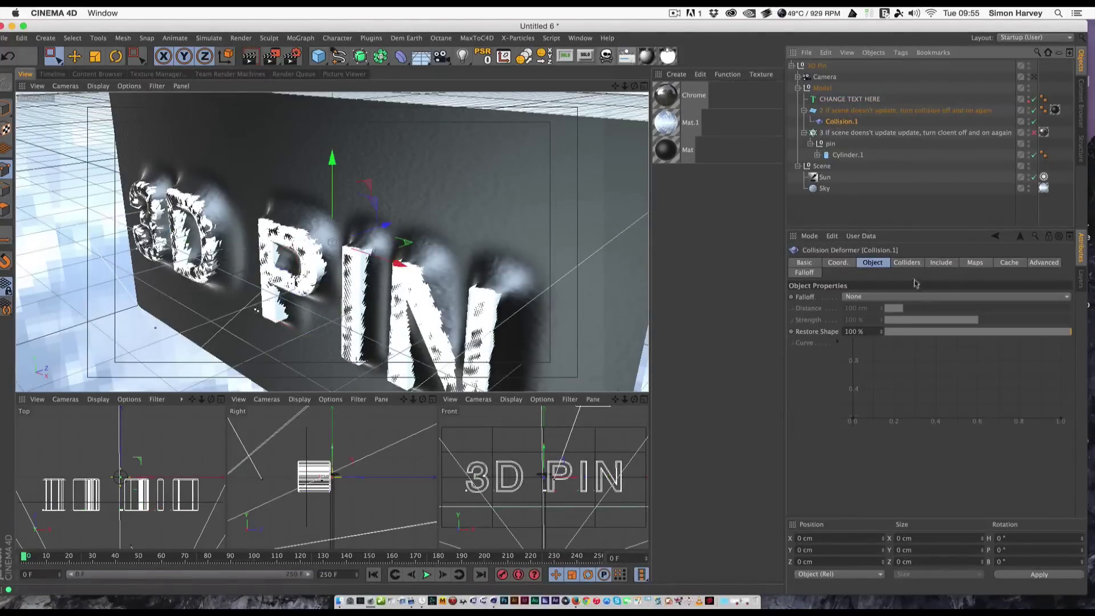
left_click(908, 262)
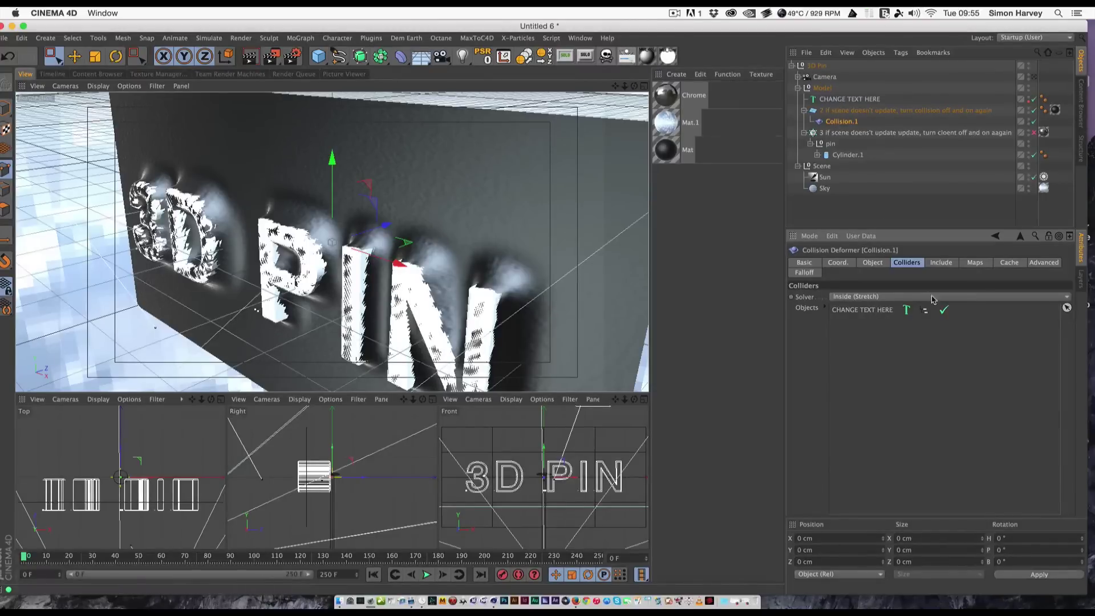
left_click(1031, 99)
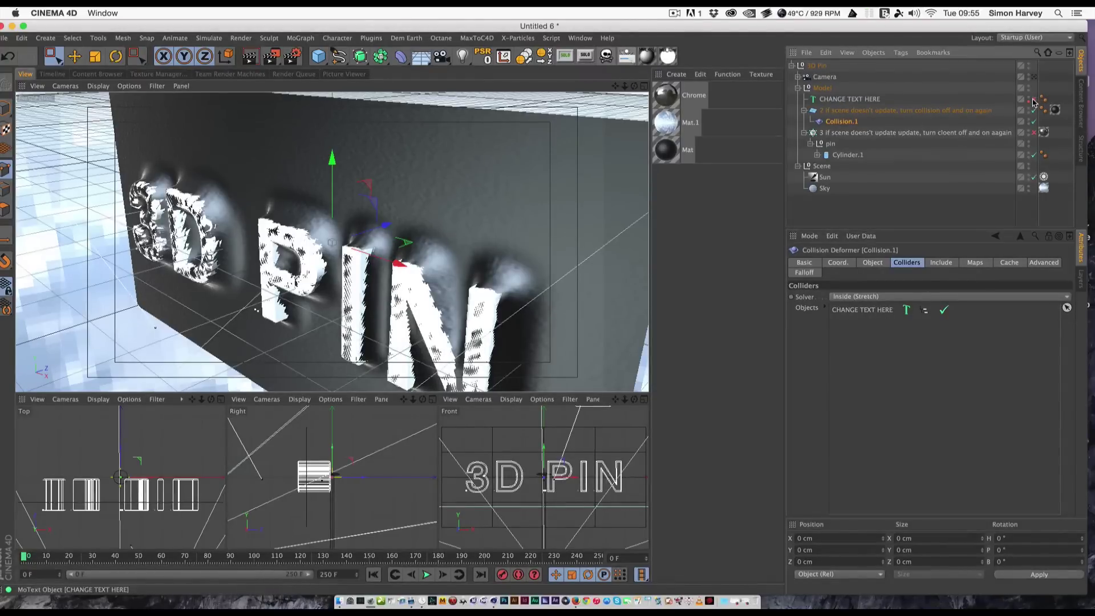
Add a Figure primitive as a collider of the Collision deformer and move it into the plane.
left_click(320, 57)
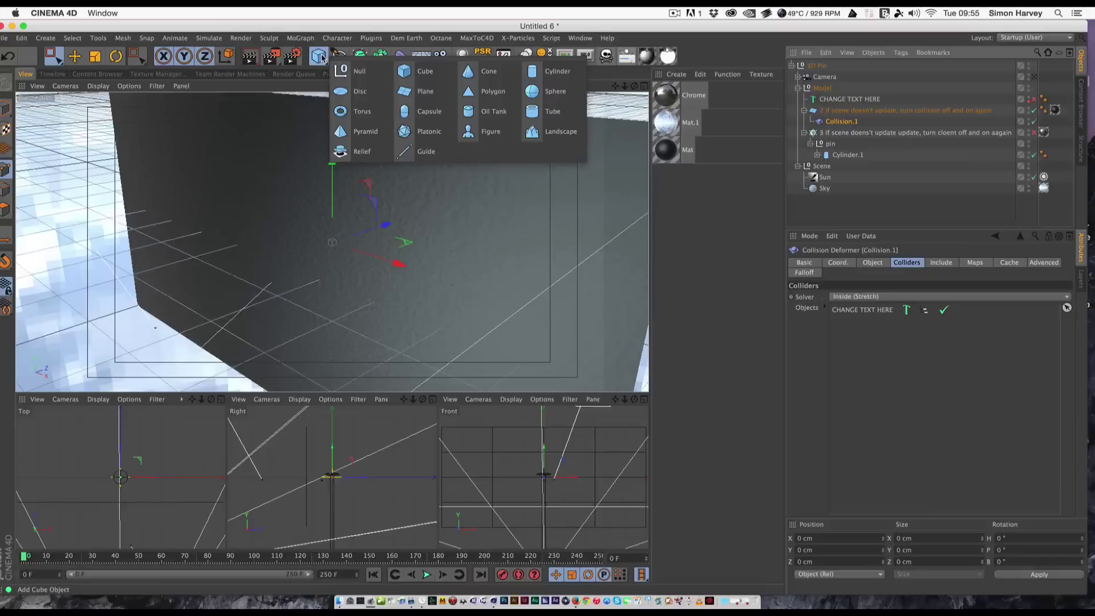
left_click(471, 132)
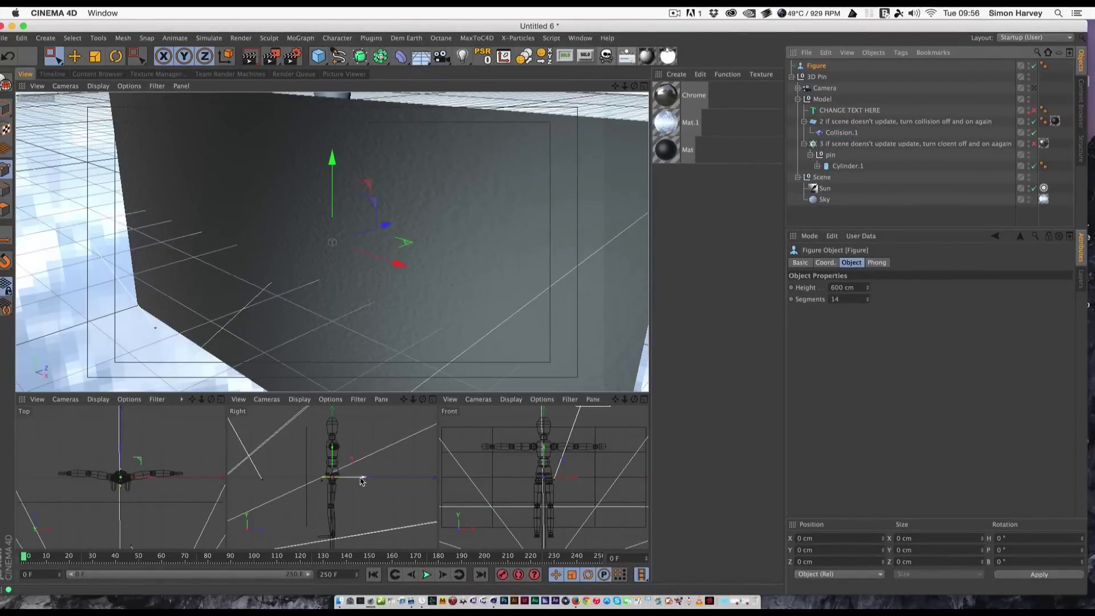
left_click(841, 132)
left_click_drag(816, 65, 872, 344)
left_click(816, 66)
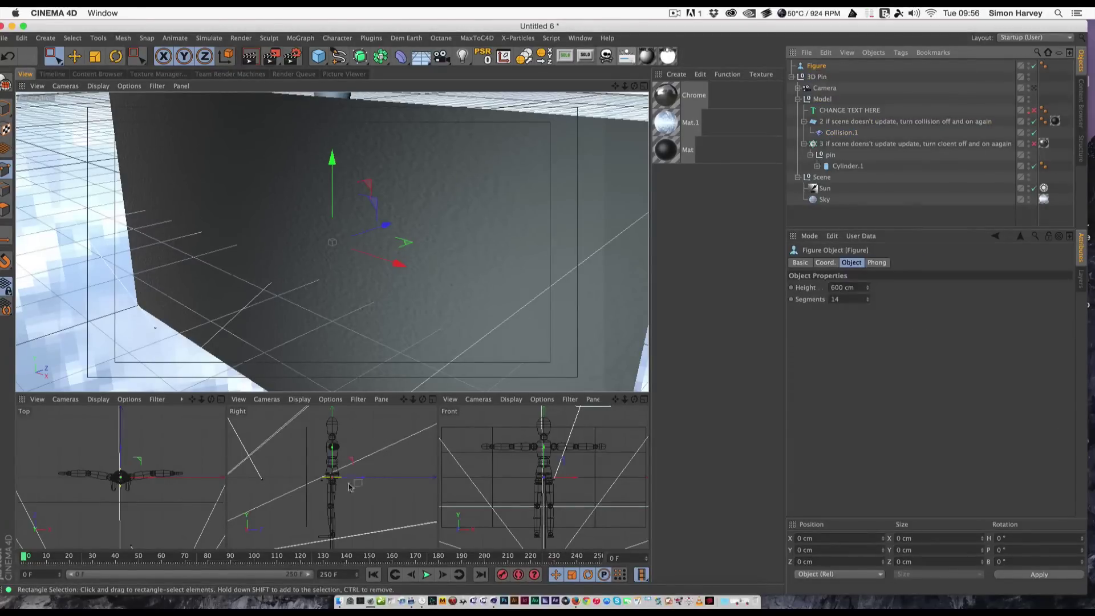
left_click_drag(348, 478, 333, 481)
Re-enable the pin cloner and hide the Figure in the viewport, viewing its pin impression from several angles.
left_click(1034, 143)
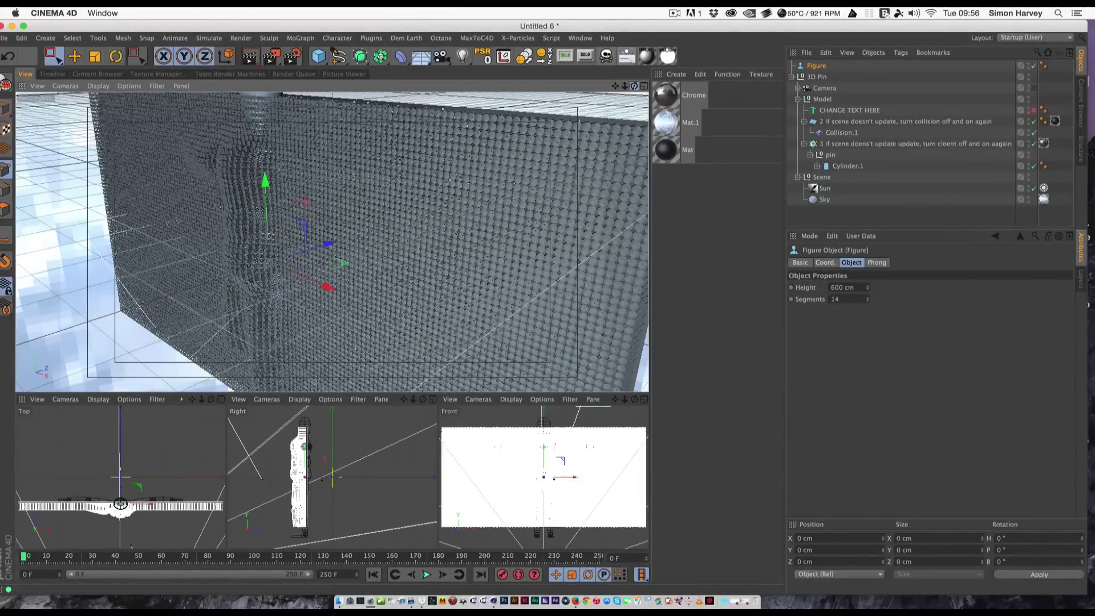
left_click_drag(634, 85, 632, 87)
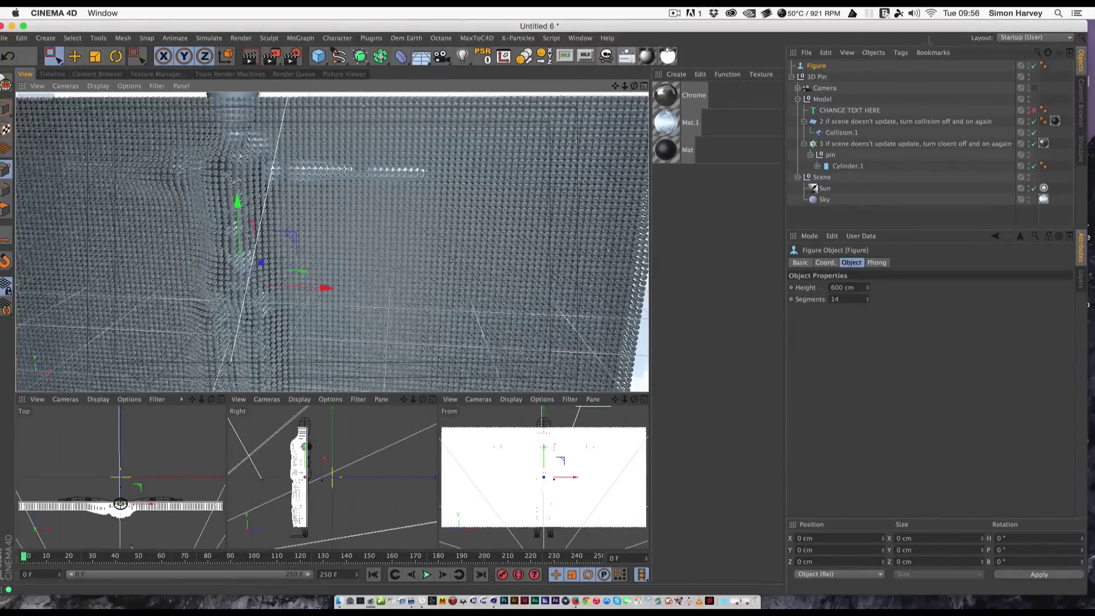
left_click(1027, 68)
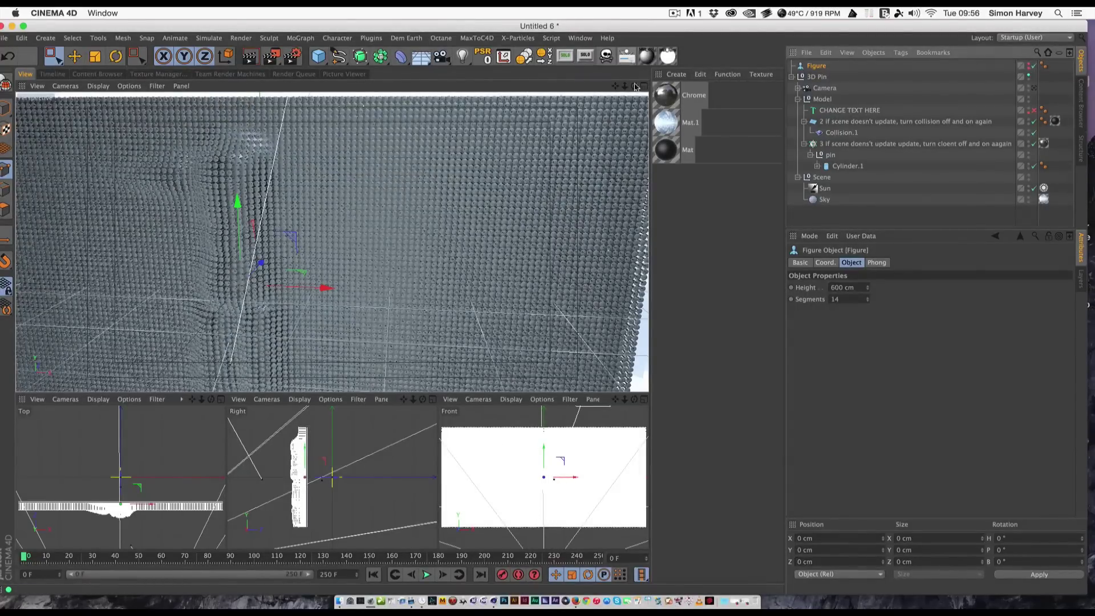
left_click_drag(635, 86, 637, 88)
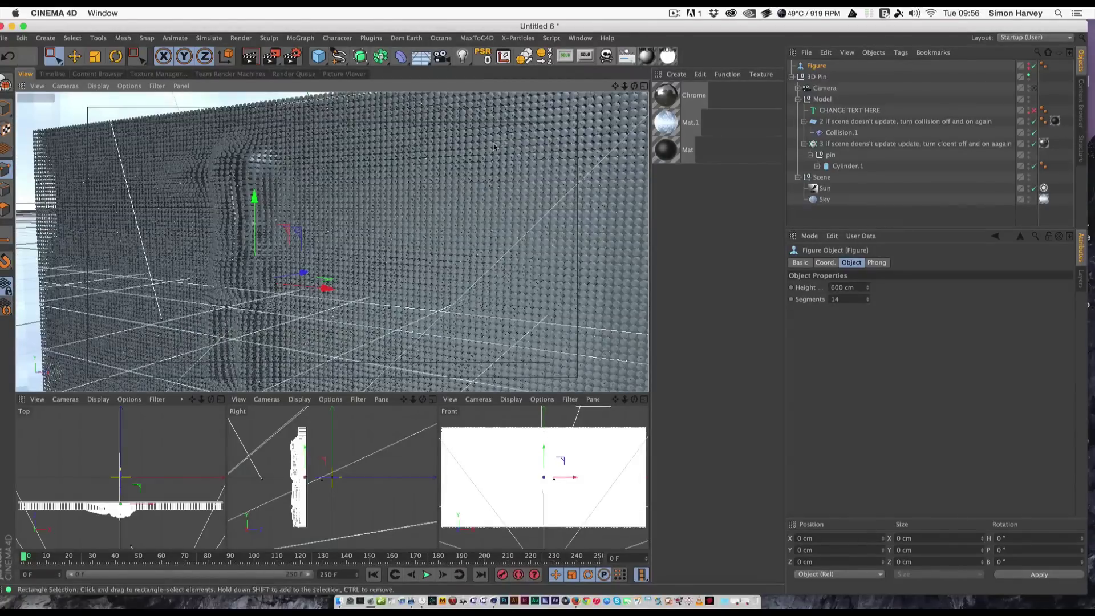
Close the 3D Pin project without saving and expand the 1980-Baby hierarchy including its Scene group.
key("super+w")
left_click(505, 220)
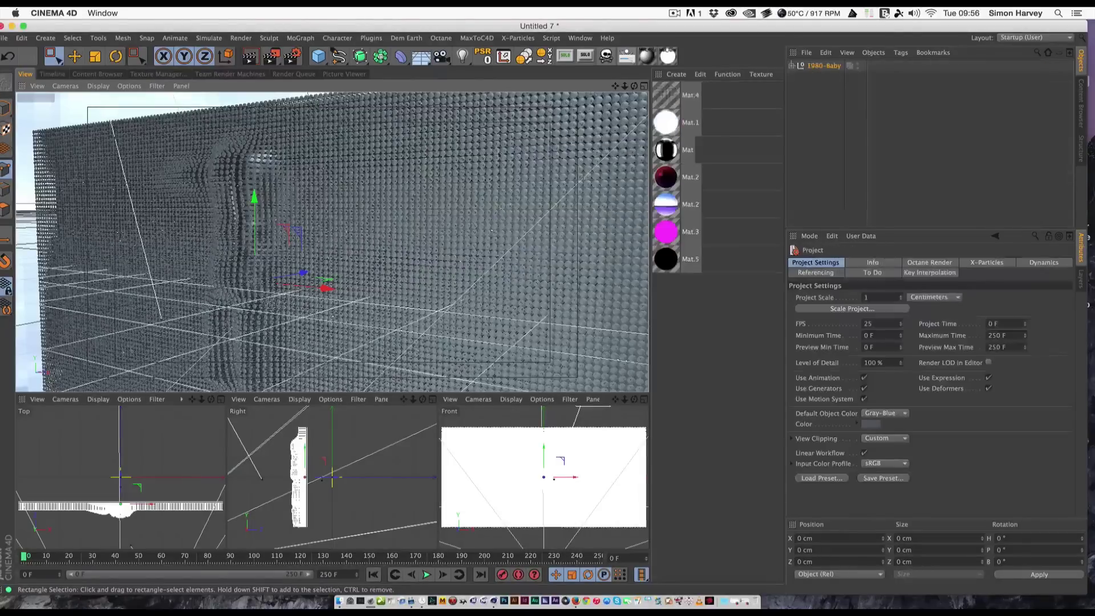
left_click(791, 65)
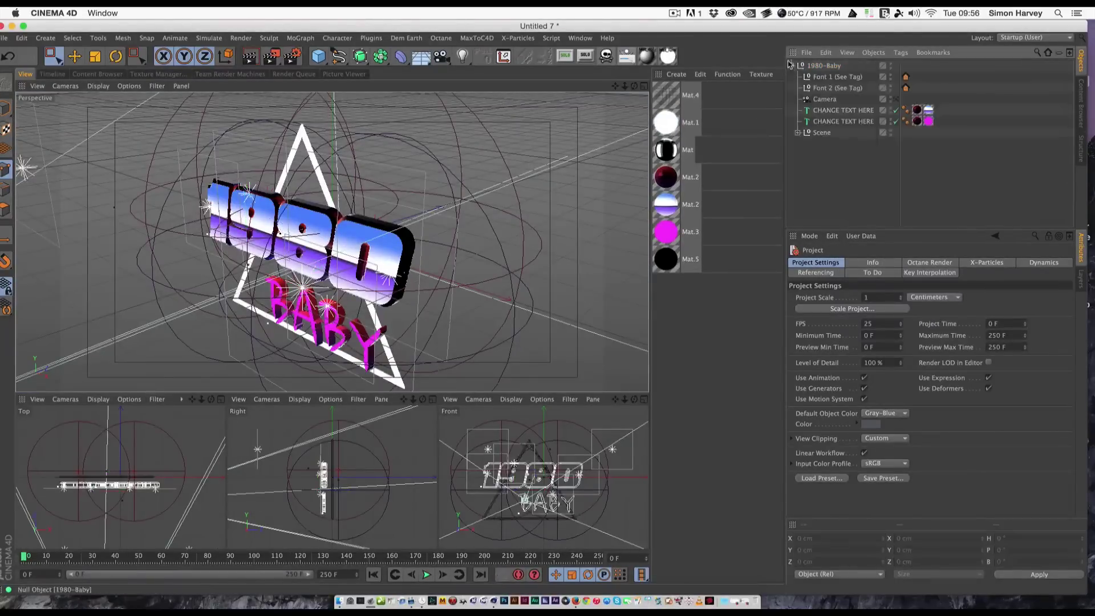
left_click(798, 132)
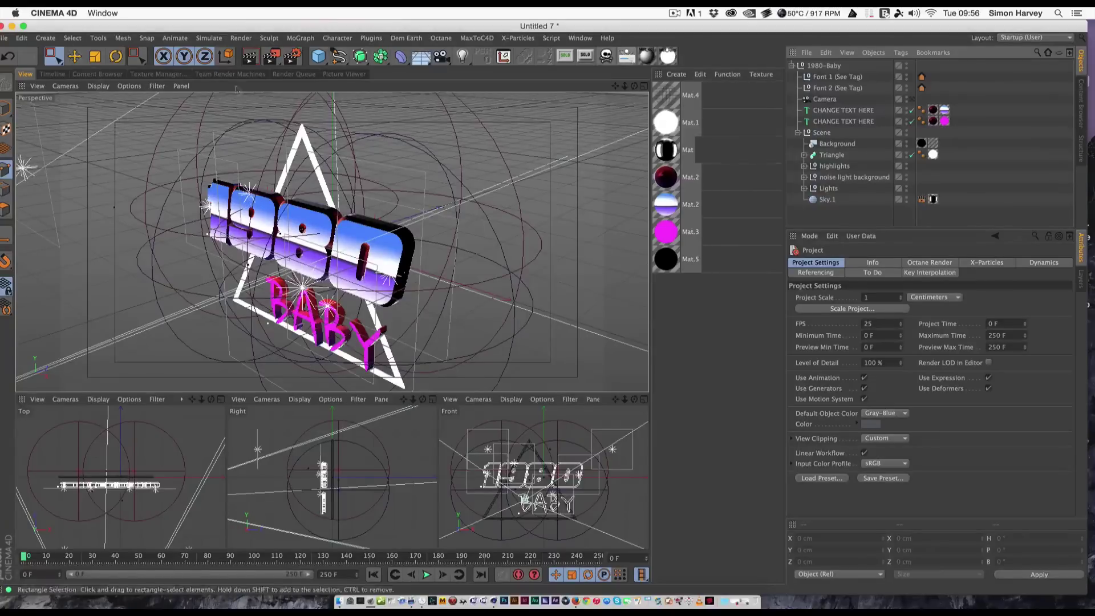
Check the 1980-Baby preset's preview image in the content library and return to the 3D view.
left_click(93, 72)
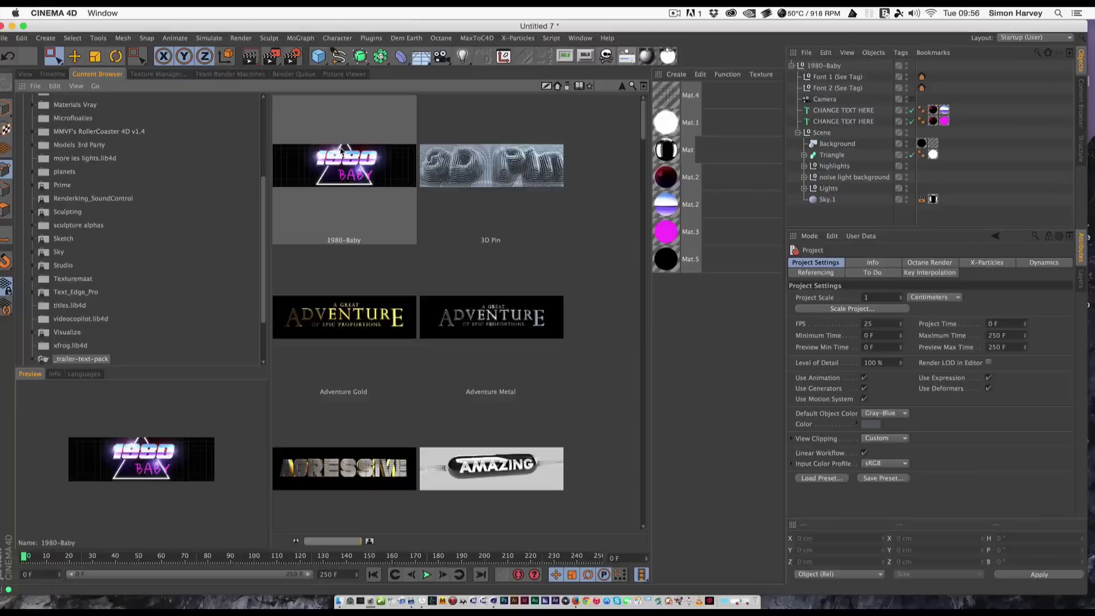
mouse_move(347, 539)
left_mouse_down()
mouse_move(328, 540)
mouse_move(348, 539)
left_mouse_up()
left_click(25, 73)
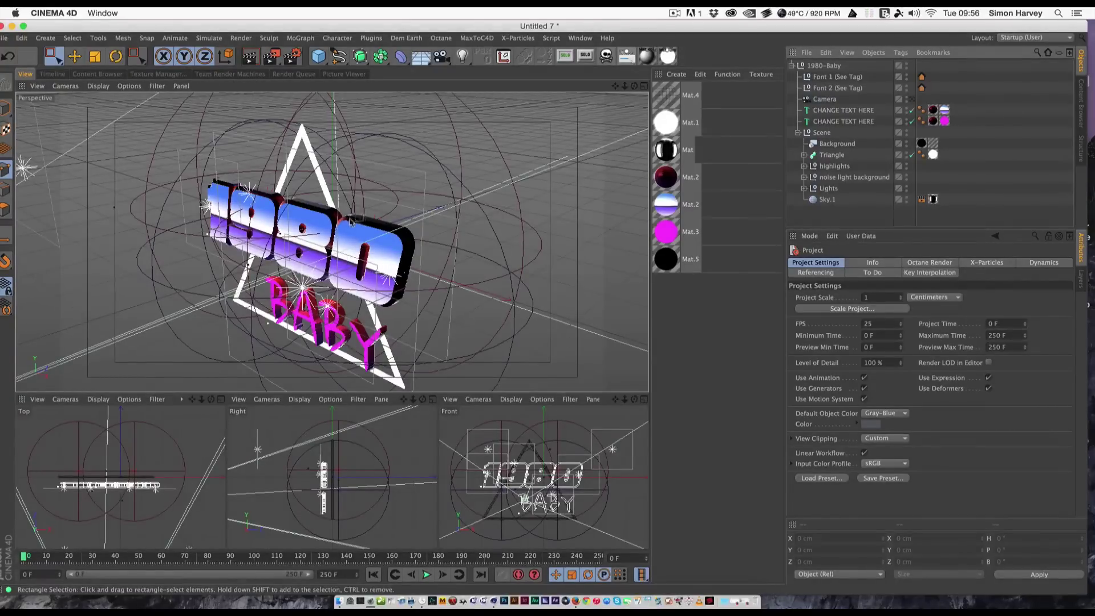
Add the Highlights effect to the render settings with the Searchlight preset and close the settings.
left_click(292, 55)
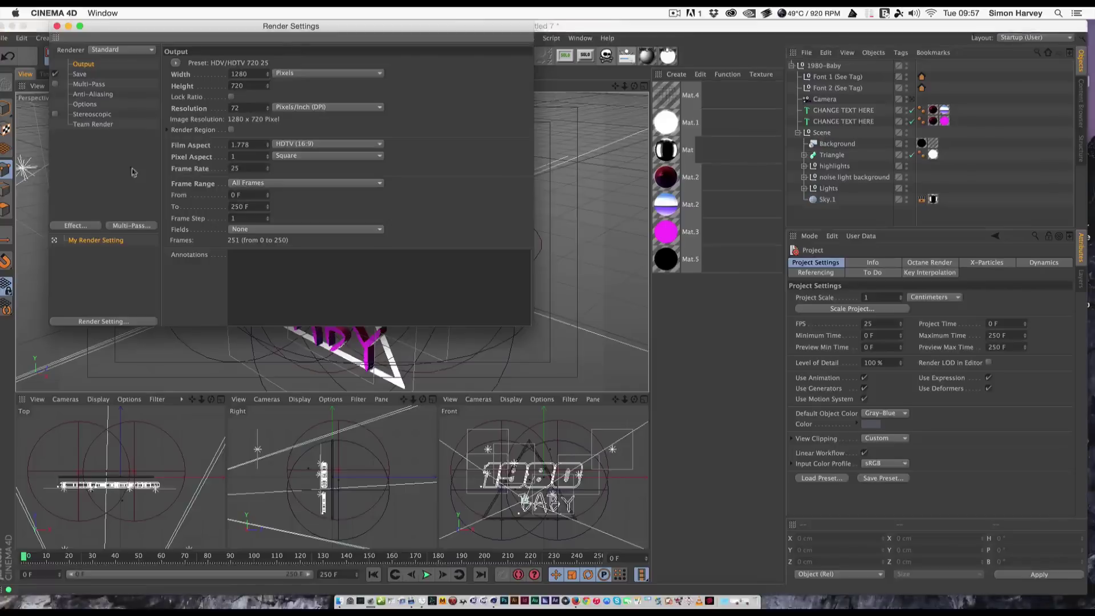
left_click(82, 228)
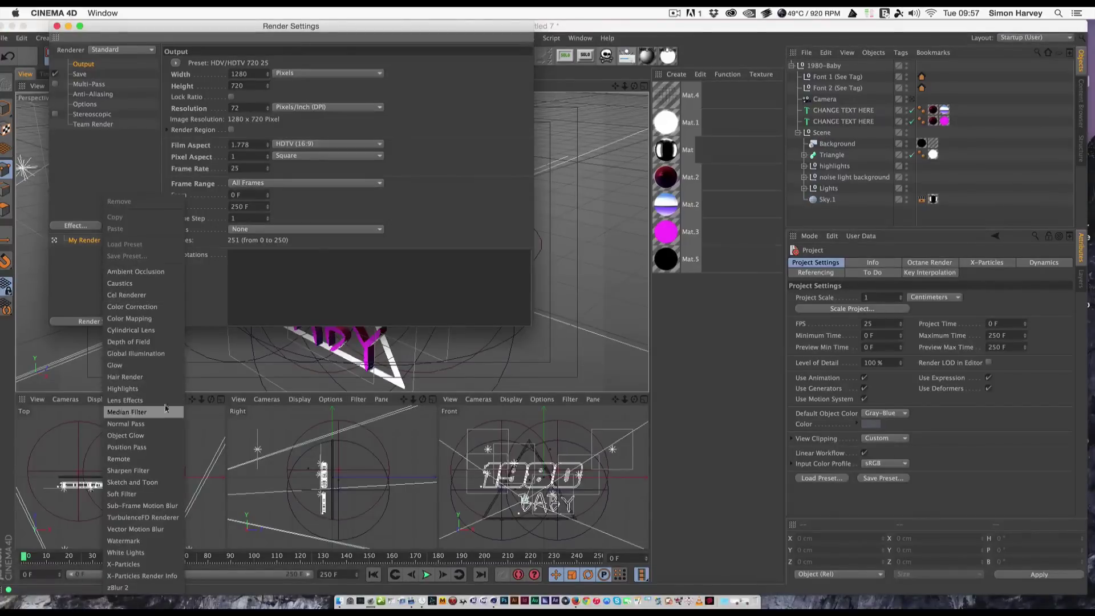
left_click(149, 388)
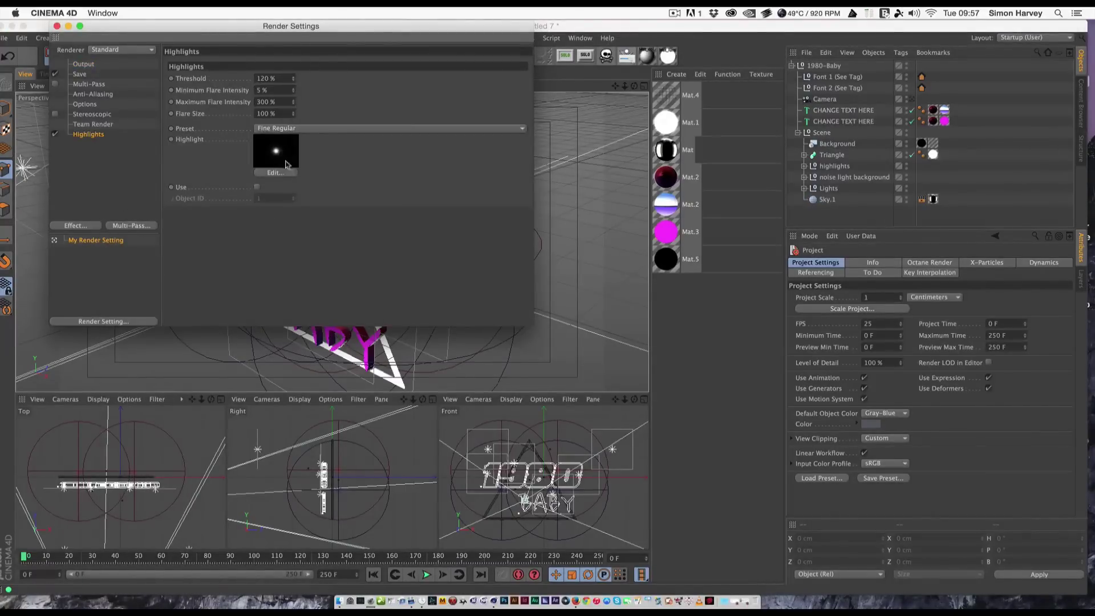
left_click(280, 132)
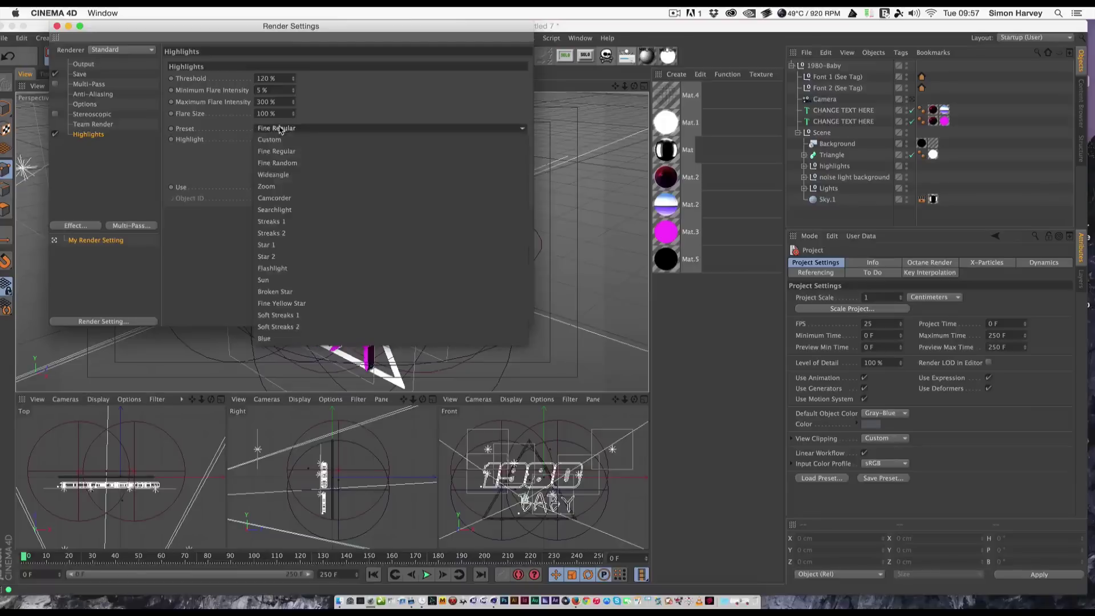
left_click(292, 211)
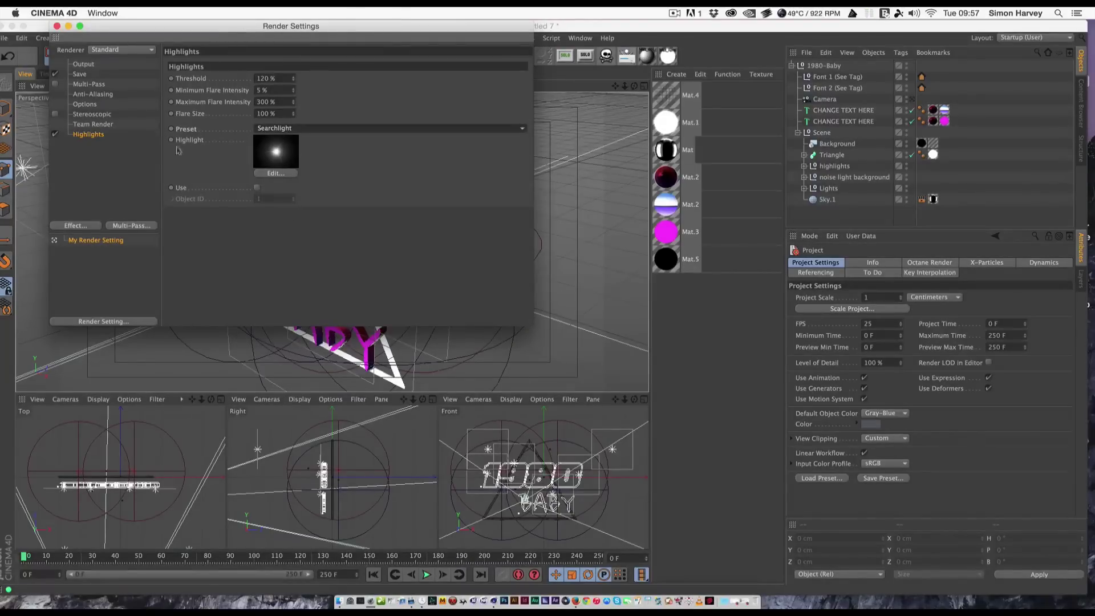
left_click(56, 26)
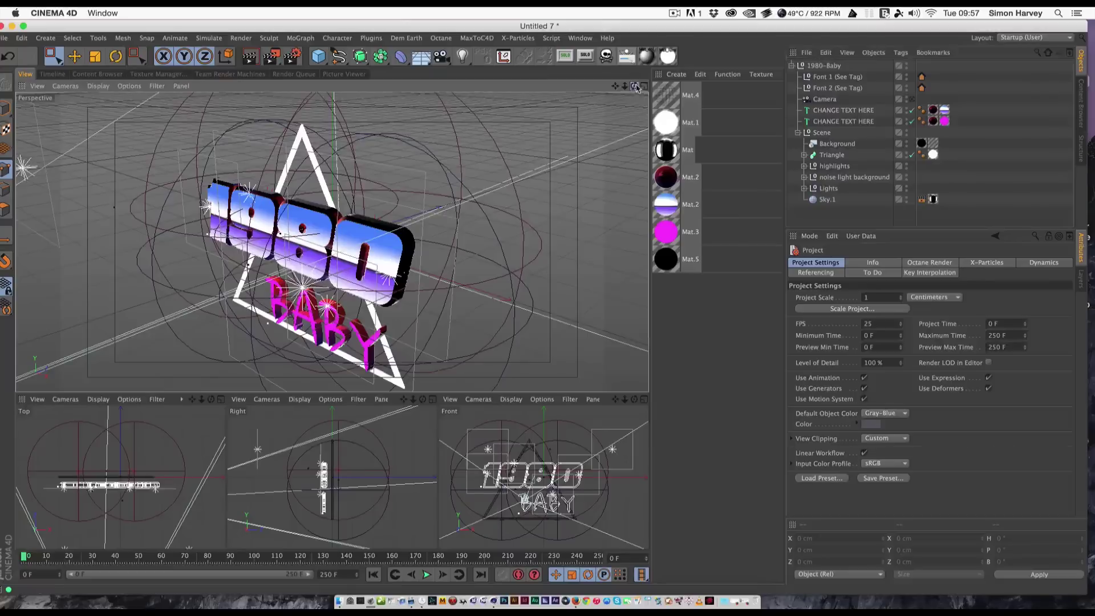
Expand the Lights group and examine the lens effect settings of Light.1.
left_click_drag(331, 243, 456, 211, "alt")
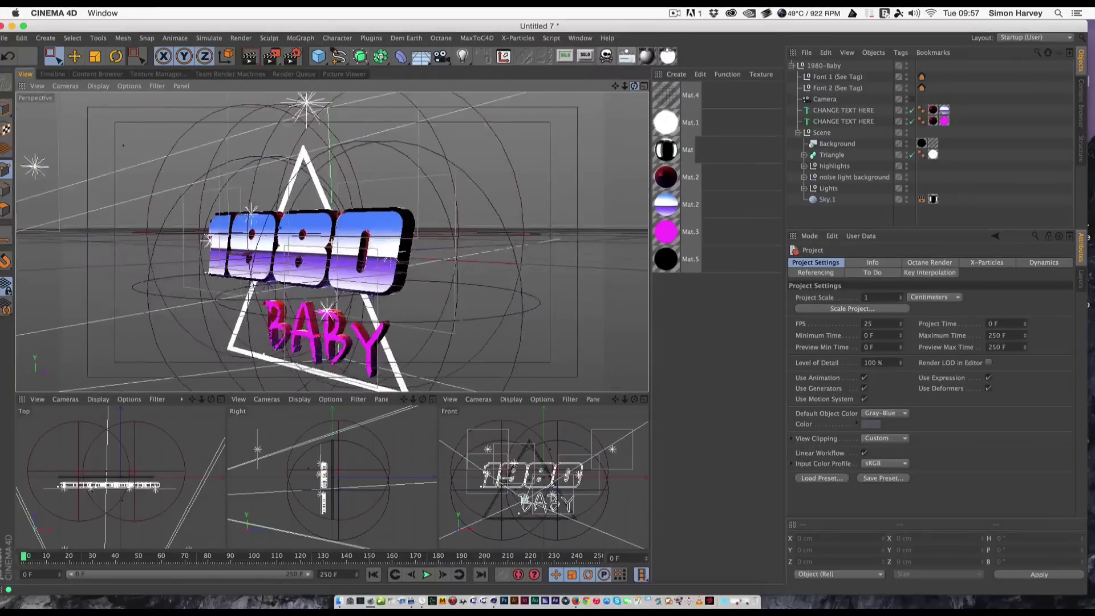
left_click_drag(330, 242, 319, 262, "alt")
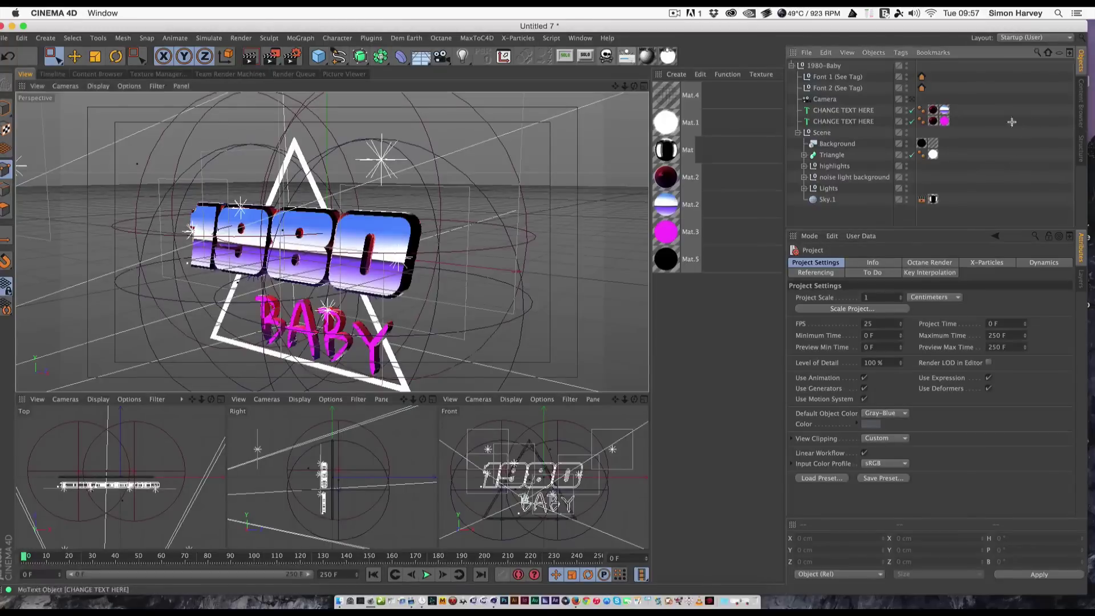
left_click(803, 188)
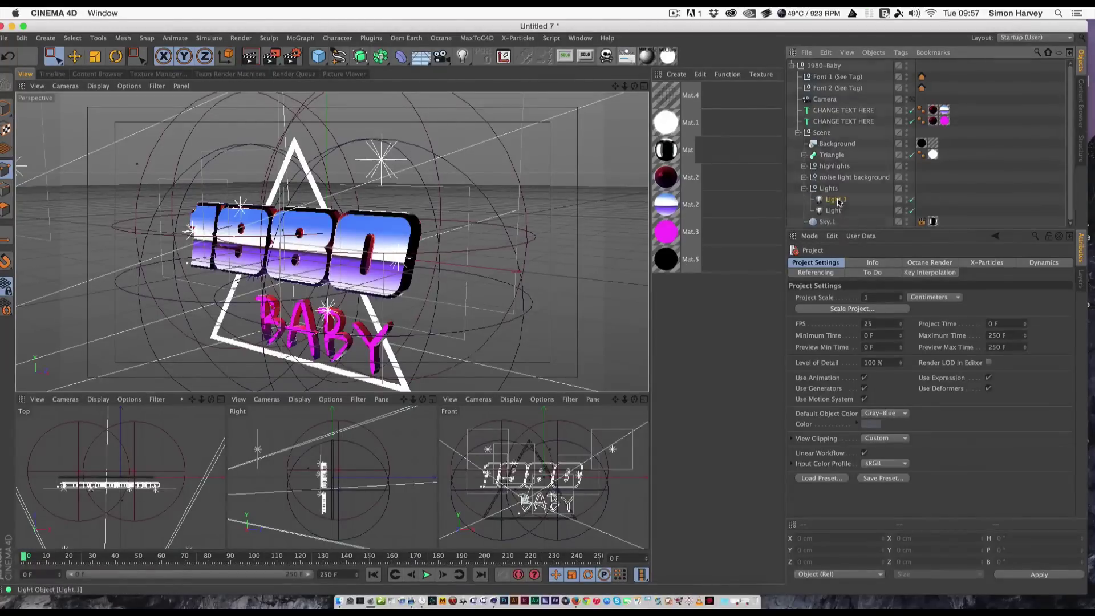
left_click(836, 199)
left_click(932, 273)
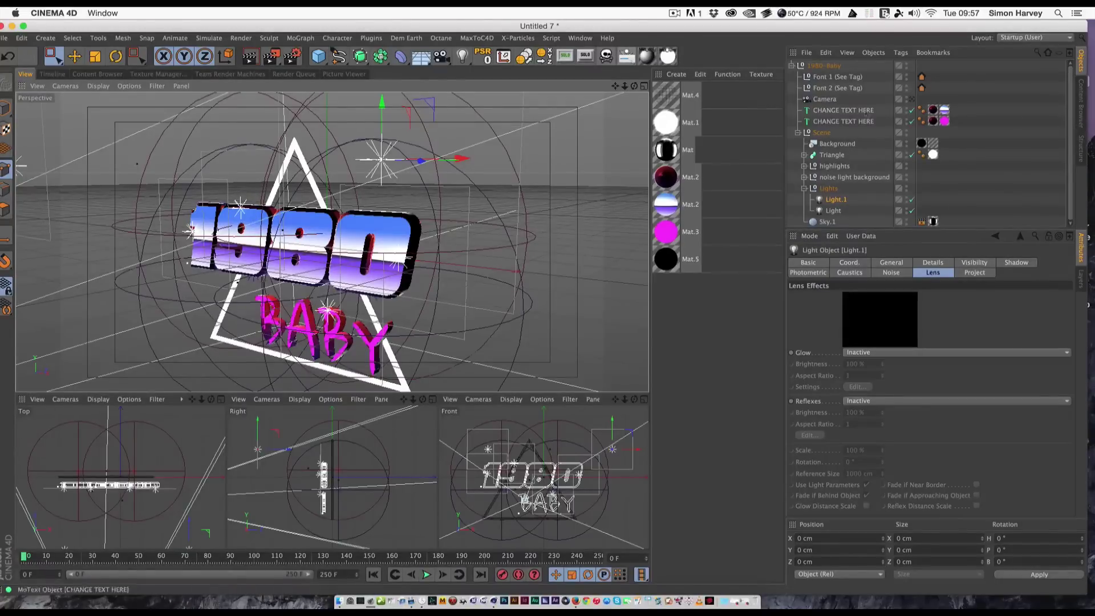
Expand the highlights group and examine the glow presets available in its Light's lens effects.
left_click(804, 166)
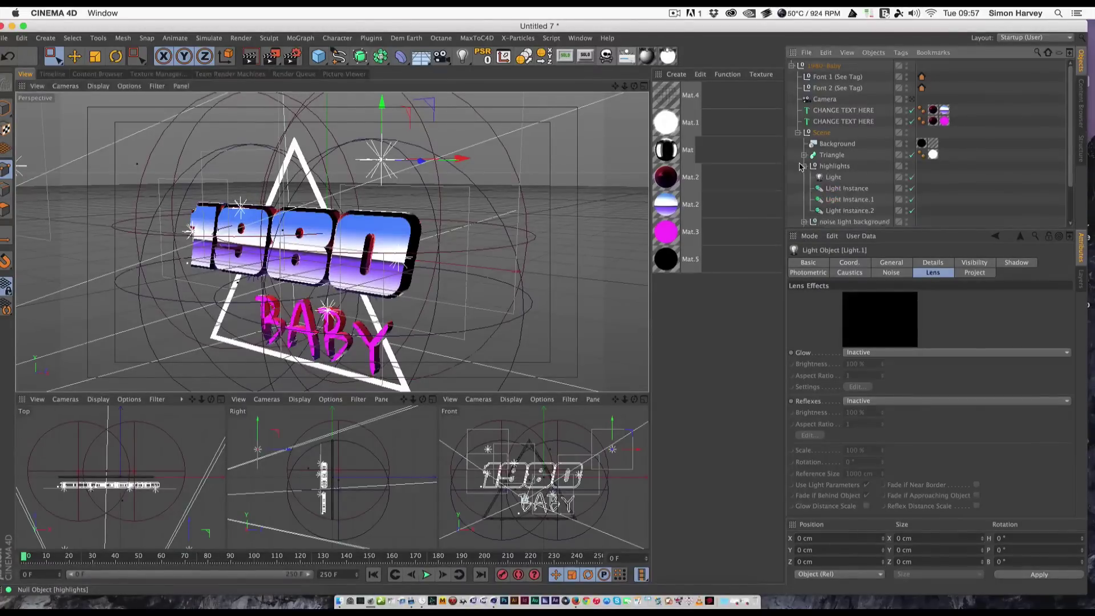
left_click(834, 178)
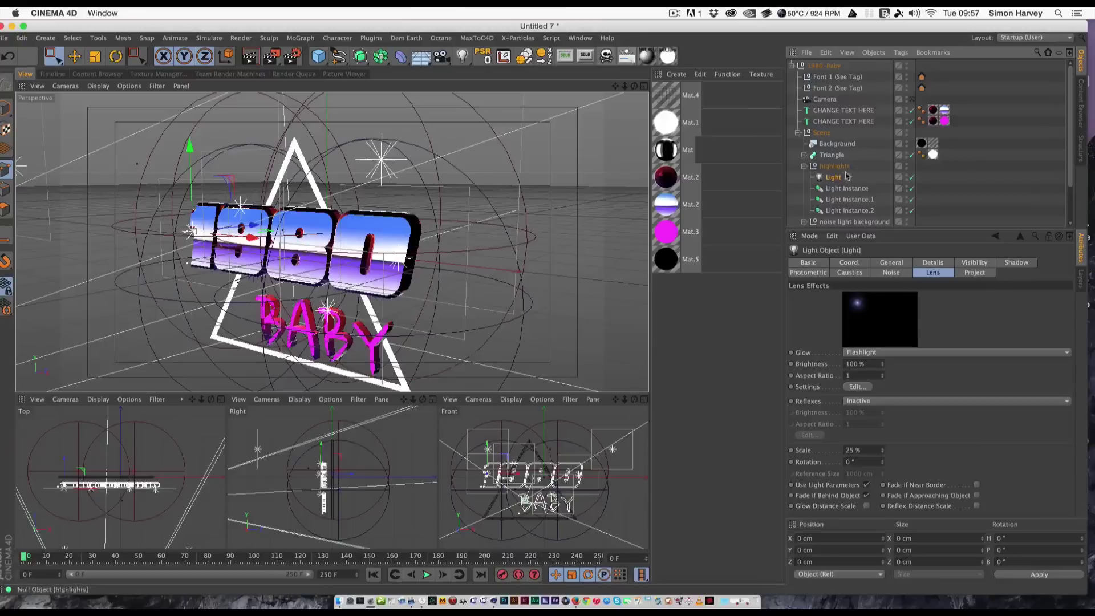
left_click(887, 353)
left_click(812, 349)
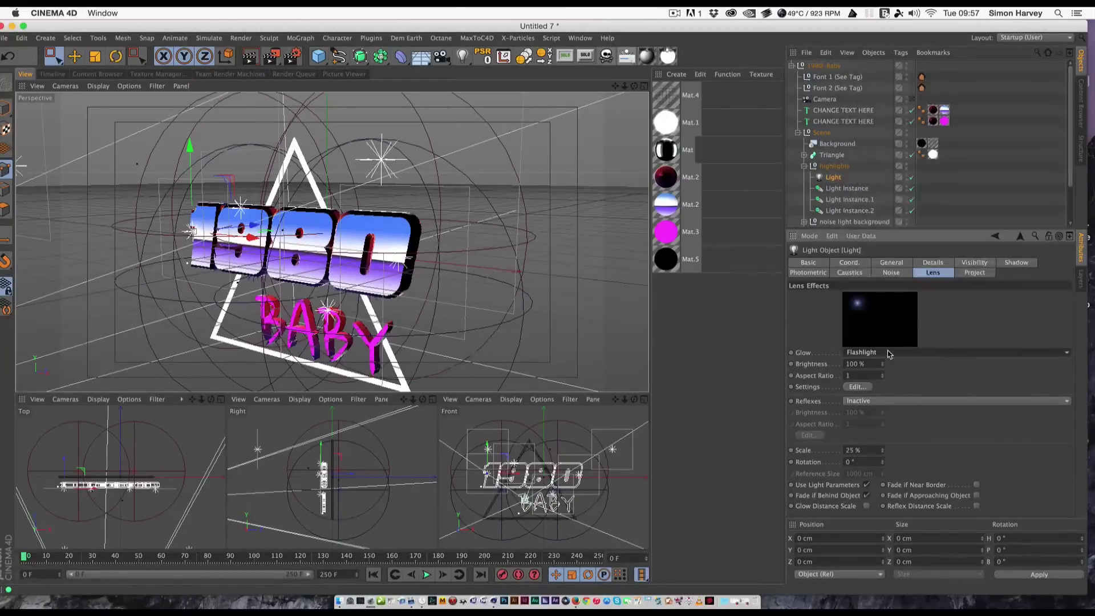
left_click(888, 353)
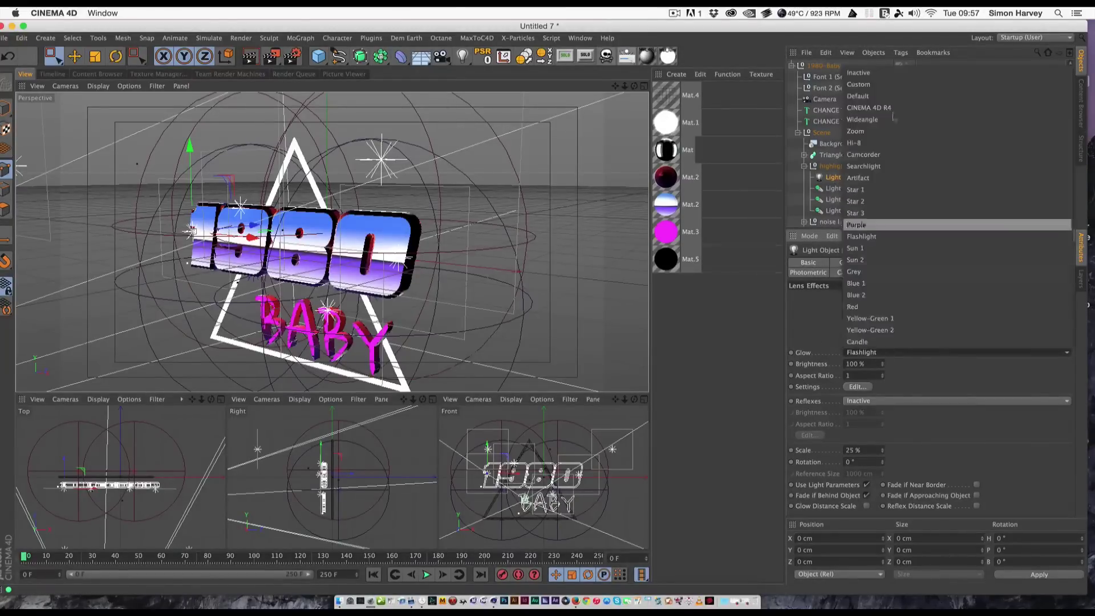
left_click(815, 313)
Switch to Model mode with Rectangle Selection and deselect the highlight light.
left_click(53, 56)
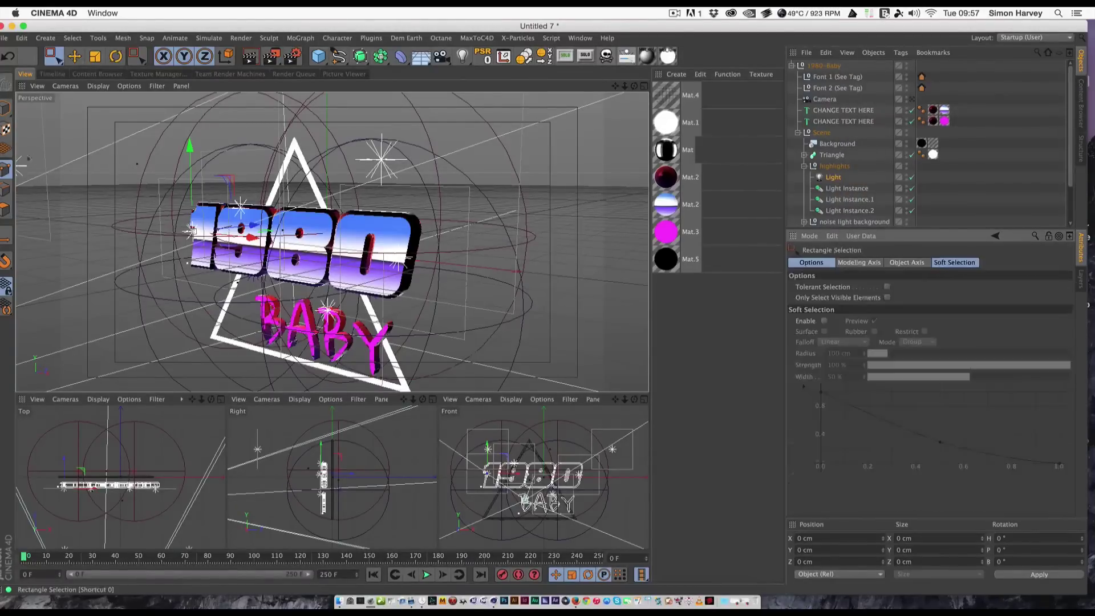
left_click(6, 108)
right_click_drag(117, 183, 448, 222, "alt")
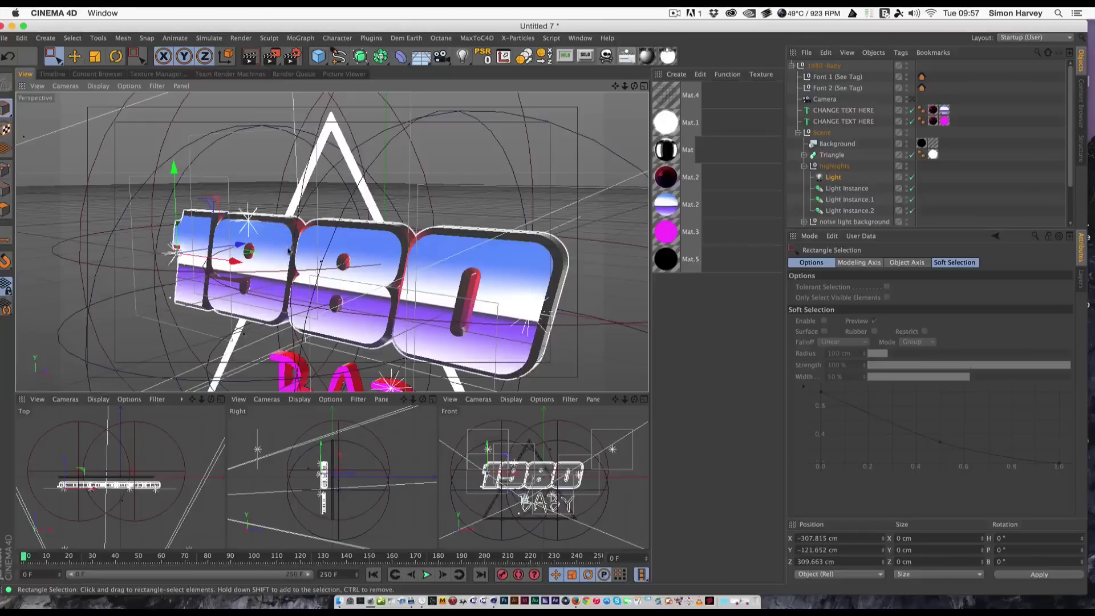
left_click(948, 181)
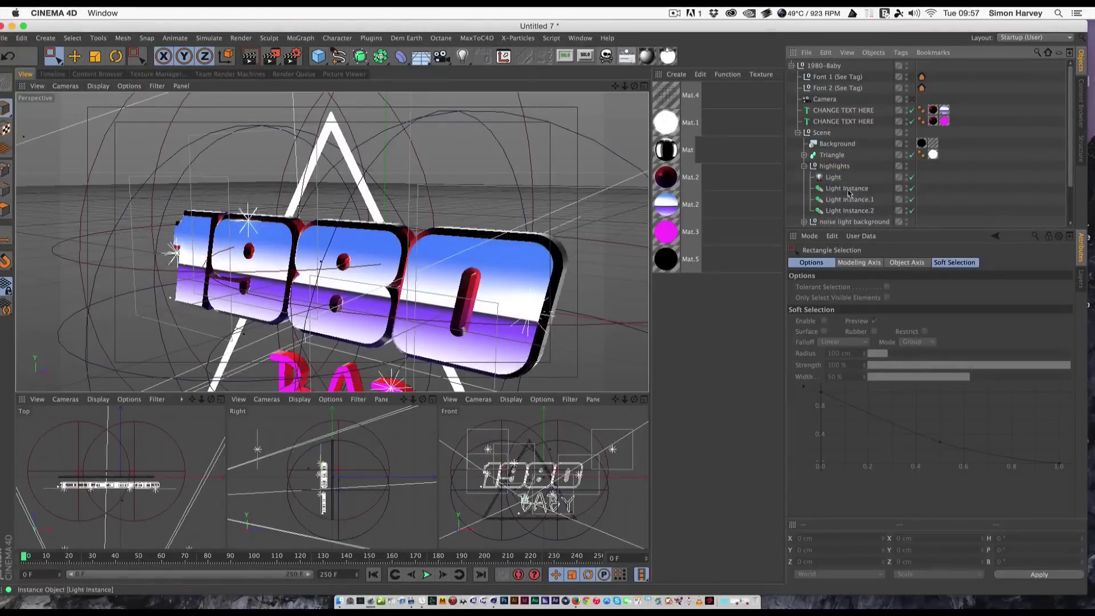
Duplicate the 1980 CHANGE TEXT HERE MoText and set the copy's depth to 0 cm.
left_click(849, 110)
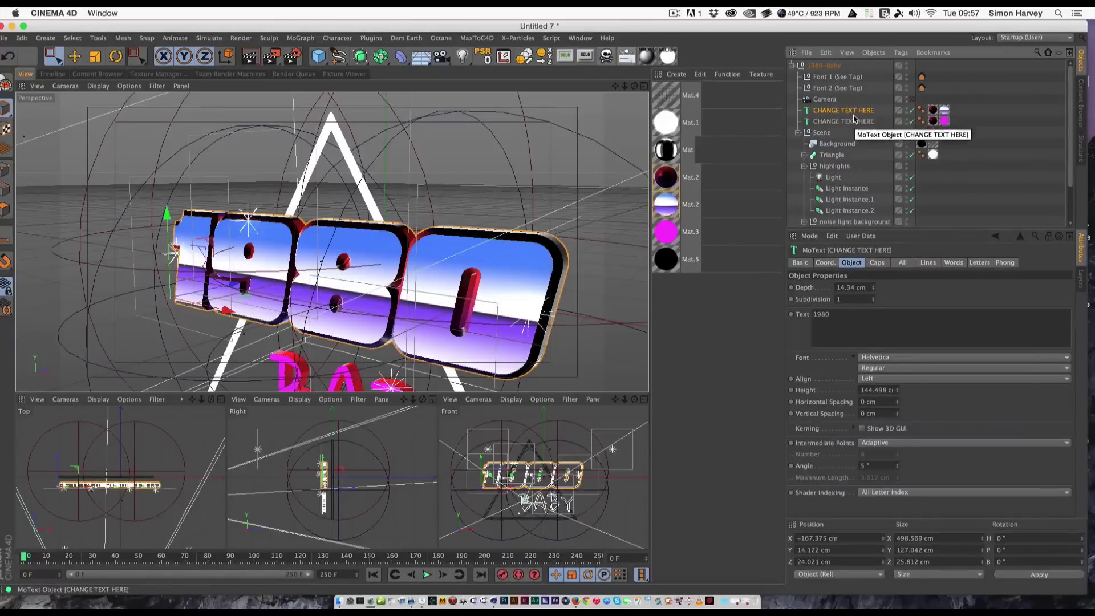
left_click(854, 122)
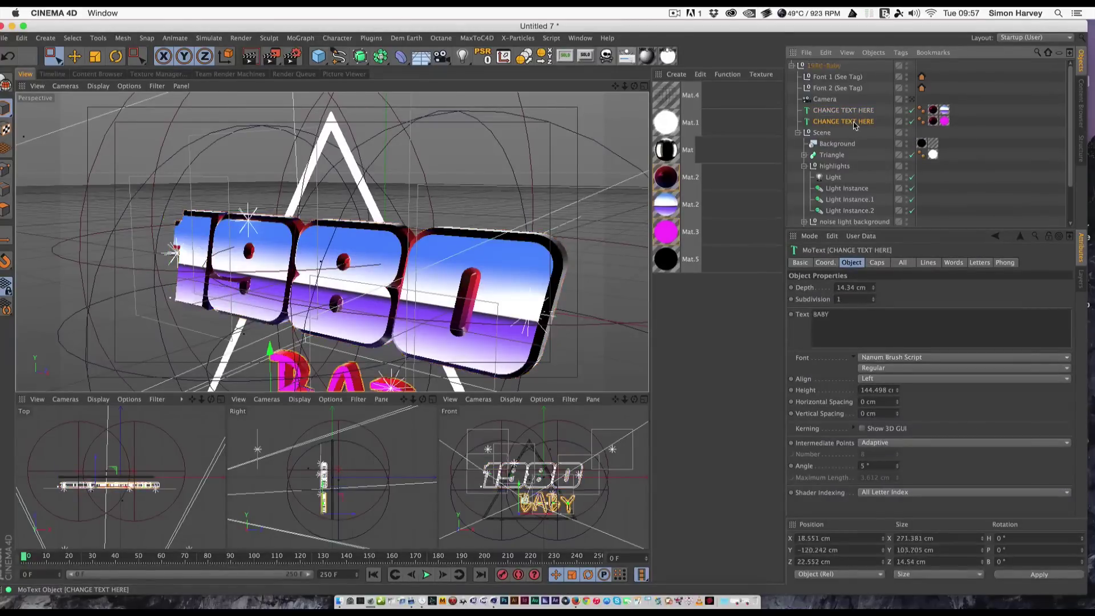
left_click(850, 112)
key("ctrl+c")
key("ctrl+v")
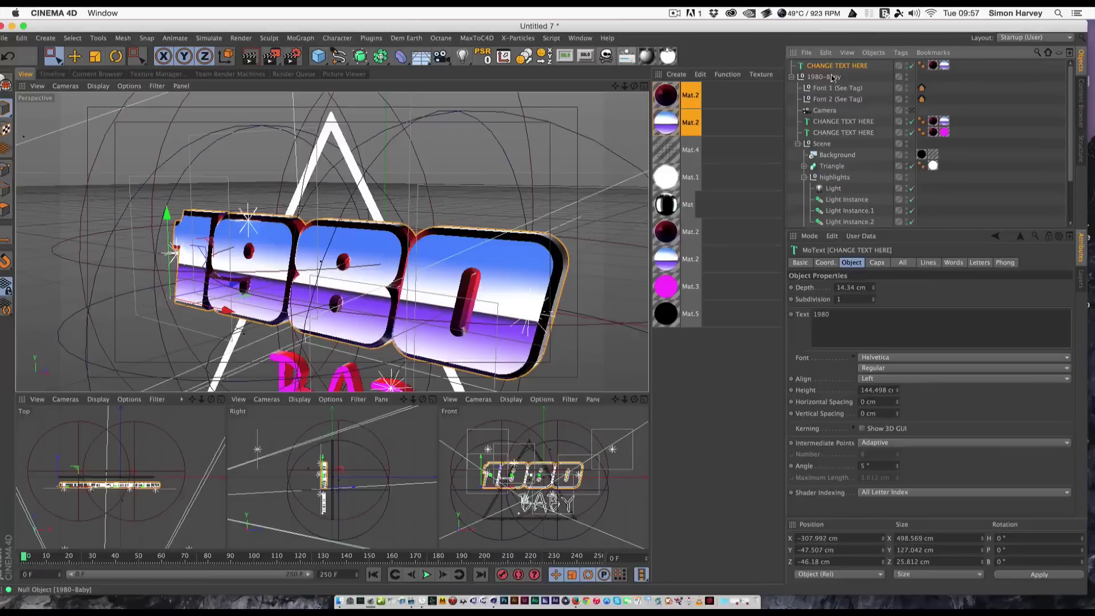
left_click(862, 287)
type("0")
key("Return")
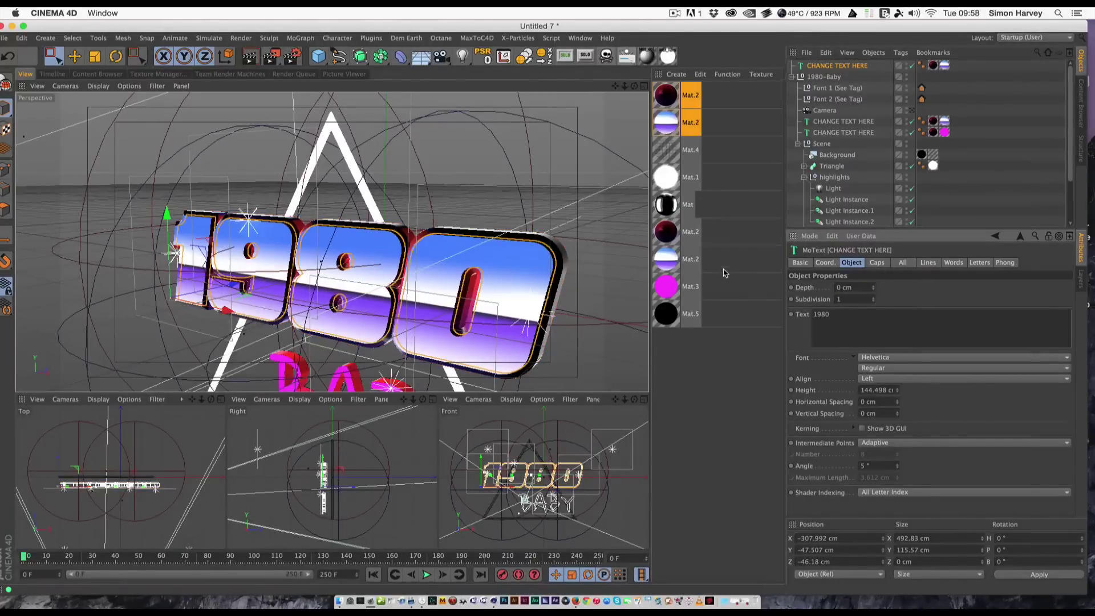
Make the duplicated MoText editable and expand its hierarchy down to the spline of the digit 1.
key("c")
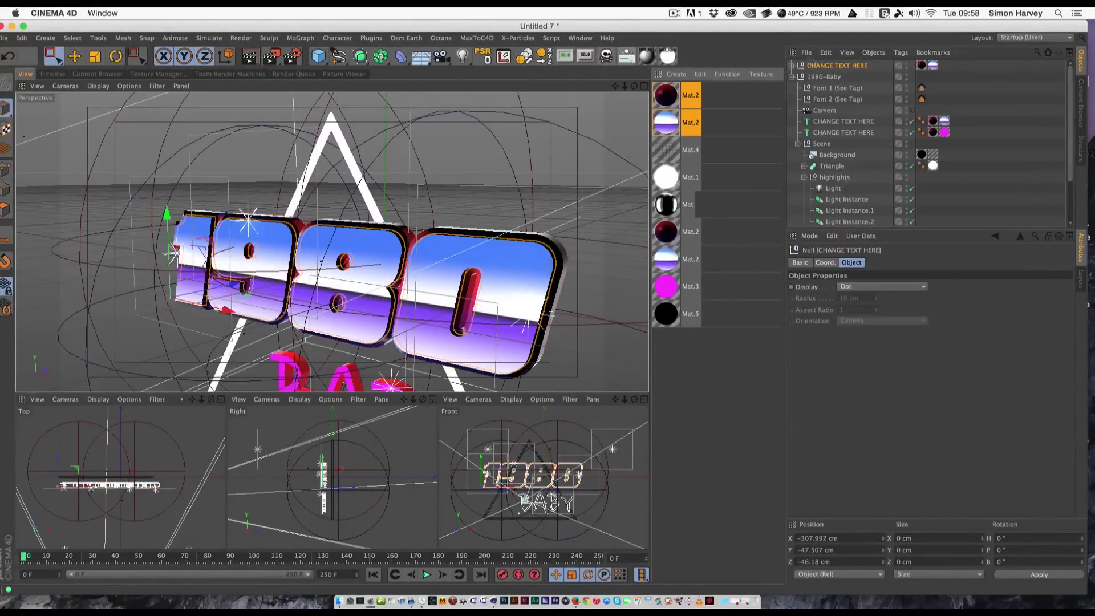
left_click(792, 66)
left_click(797, 77)
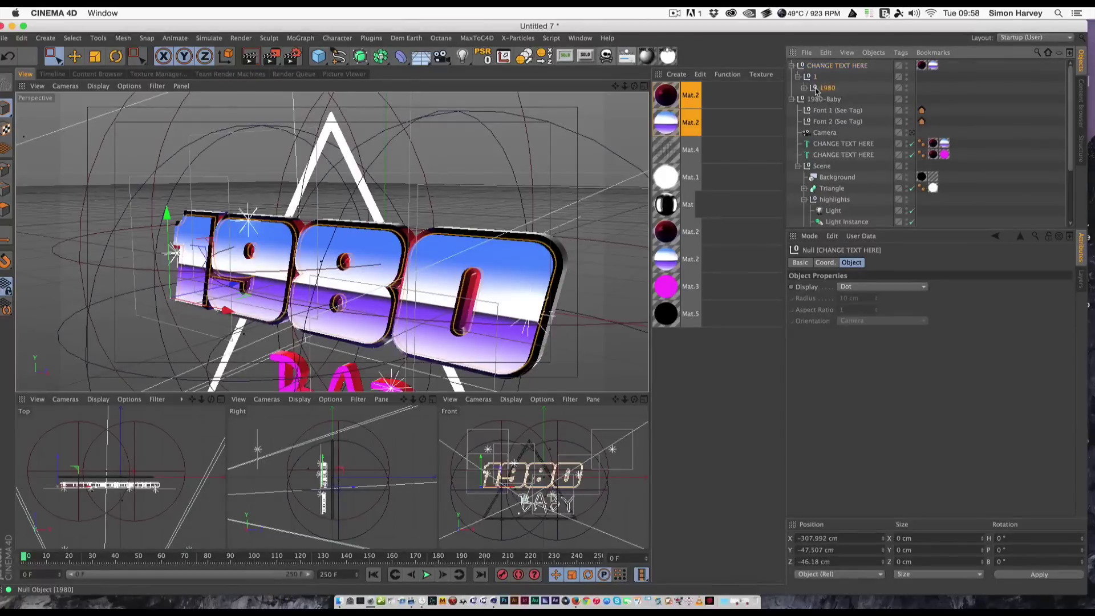
left_click(804, 88)
left_click(811, 99)
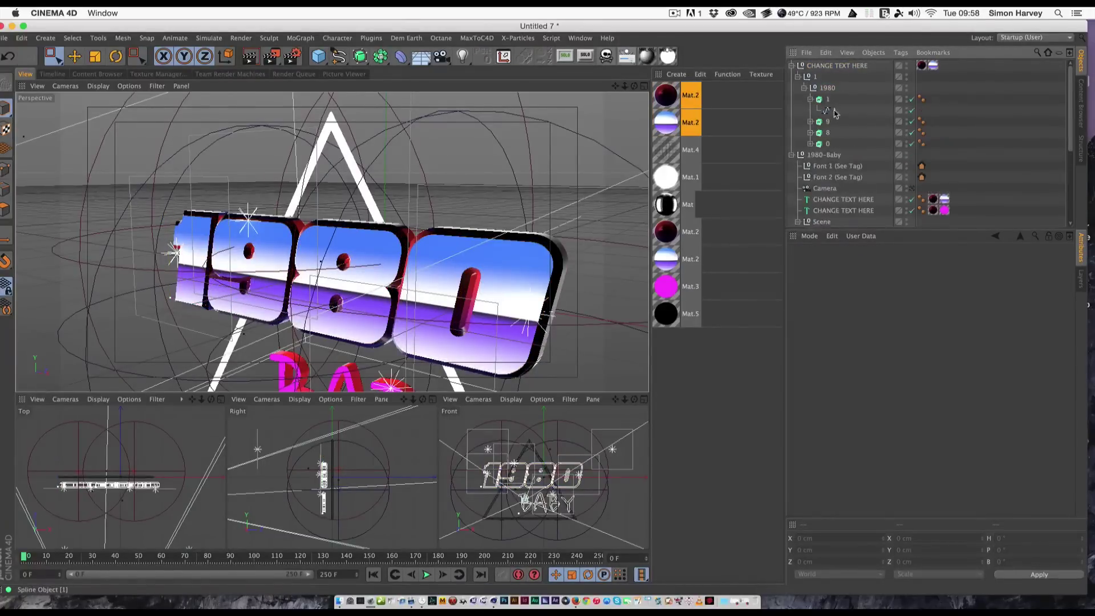
Move the digit 1 spline out to the top level of the object hierarchy and delete the leftover CHANGE TEXT HERE null.
left_click(827, 110)
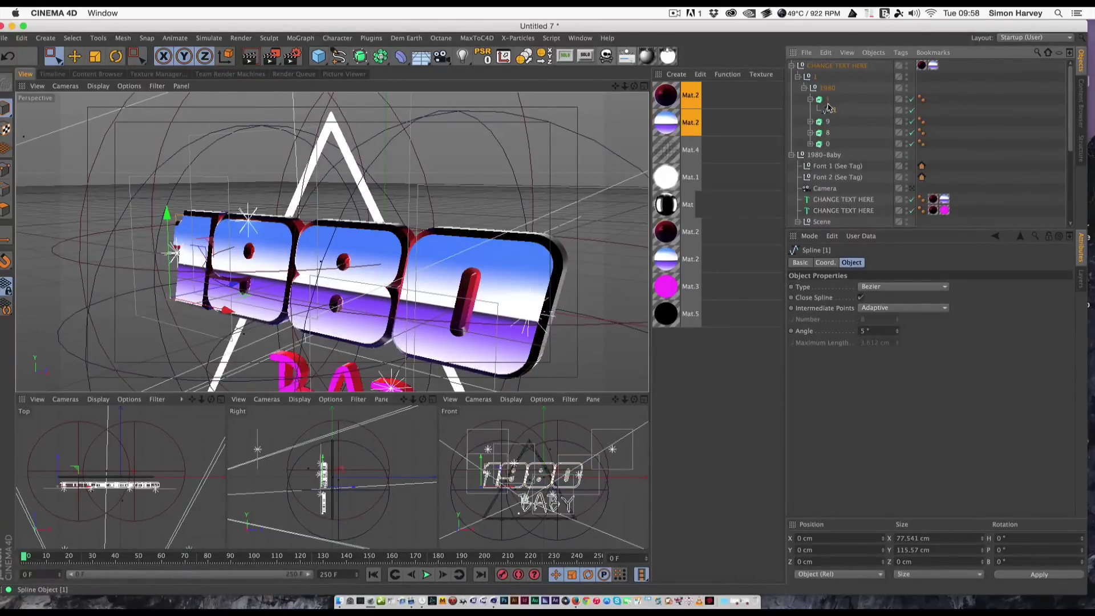
left_click_drag(830, 64, 827, 62)
left_click(823, 76)
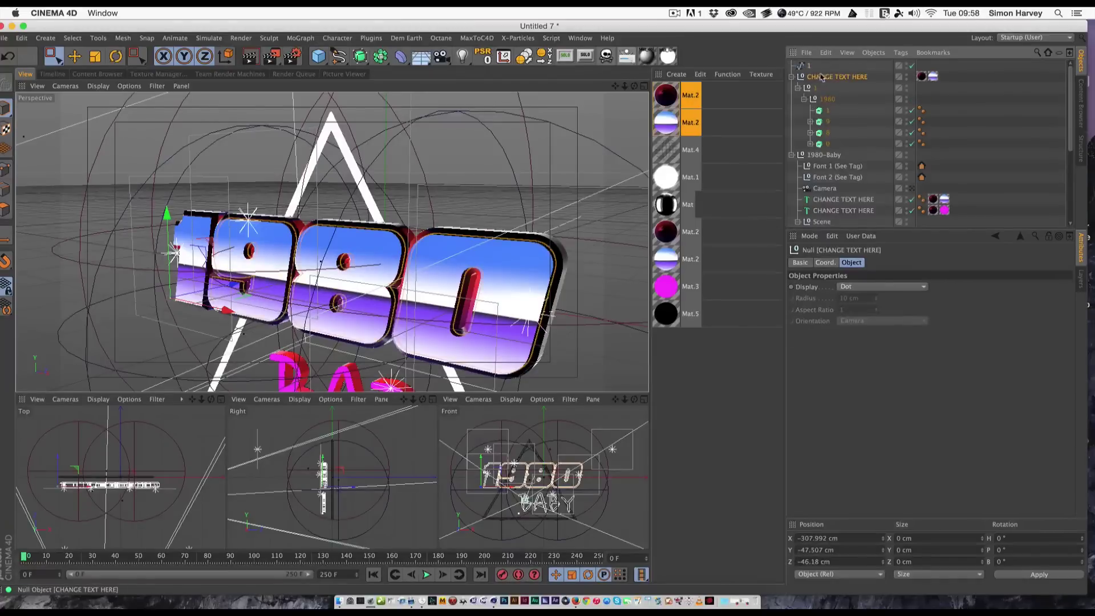
key("Delete")
Isolate the extracted digit 1 spline to check it, and show all objects again.
left_click(809, 66)
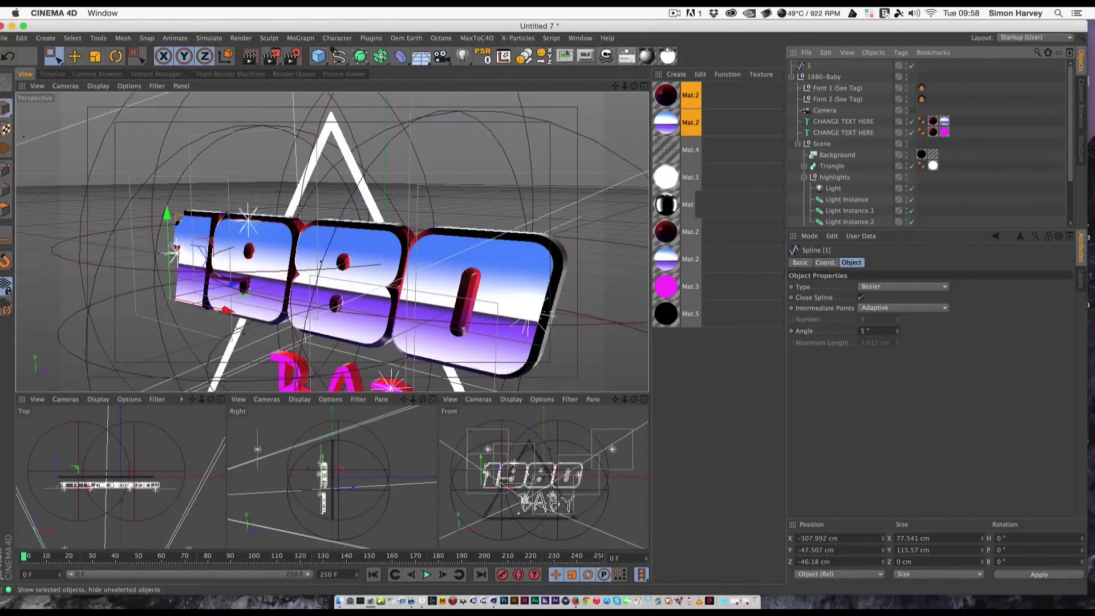
left_click(564, 56)
left_click(584, 55)
Duplicate the highlights group's Light and give the copy an Align to Spline tag using spline 1 as its path.
left_click(835, 189)
key("super+c")
key("super+v")
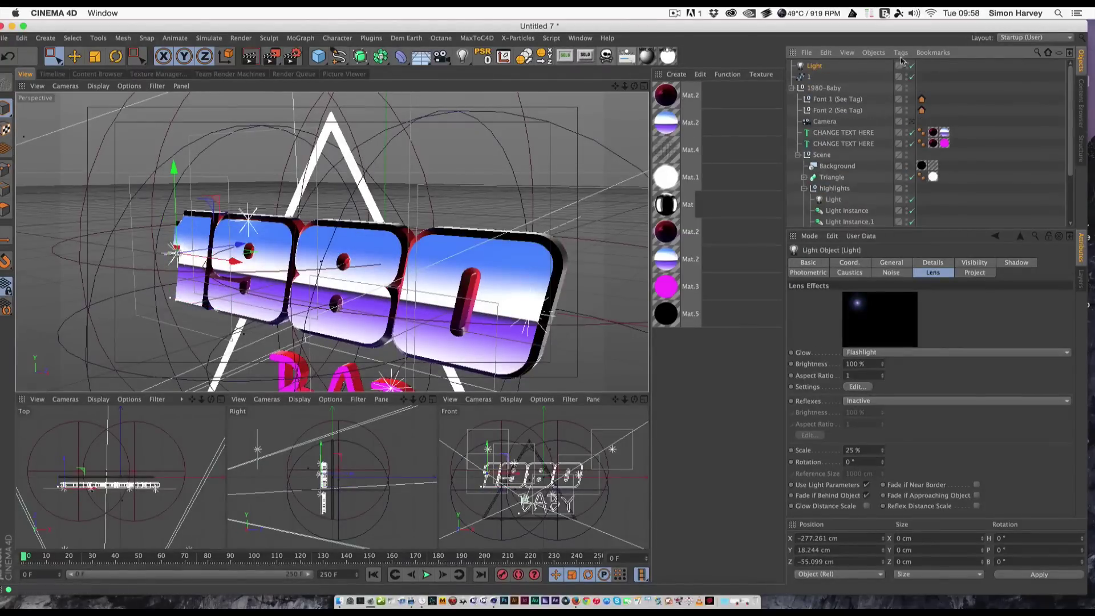
left_click(900, 52)
mouse_move(912, 69)
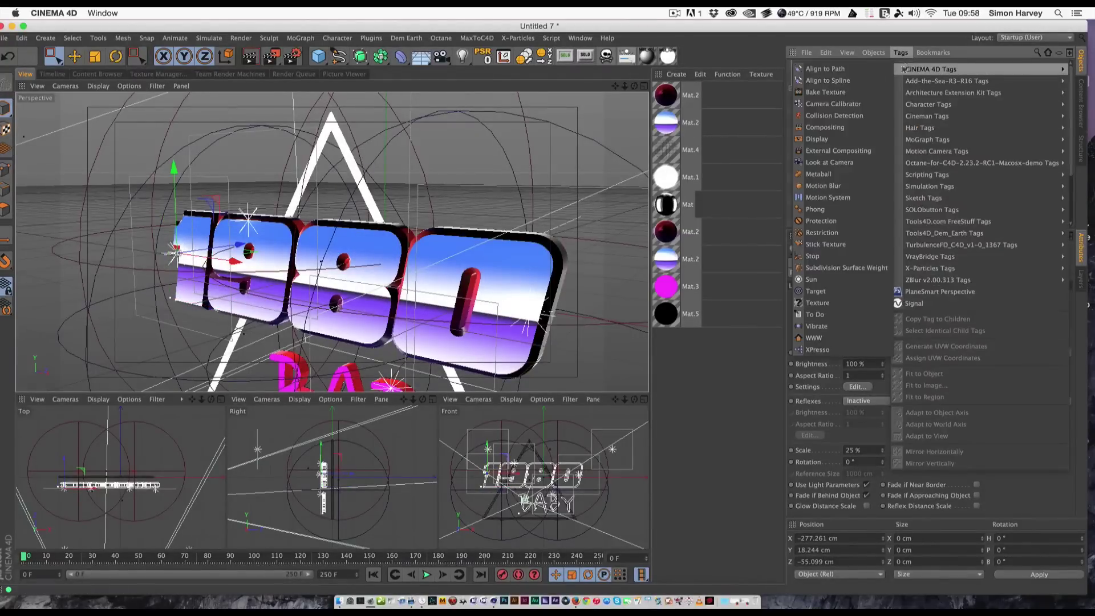
left_click(822, 81)
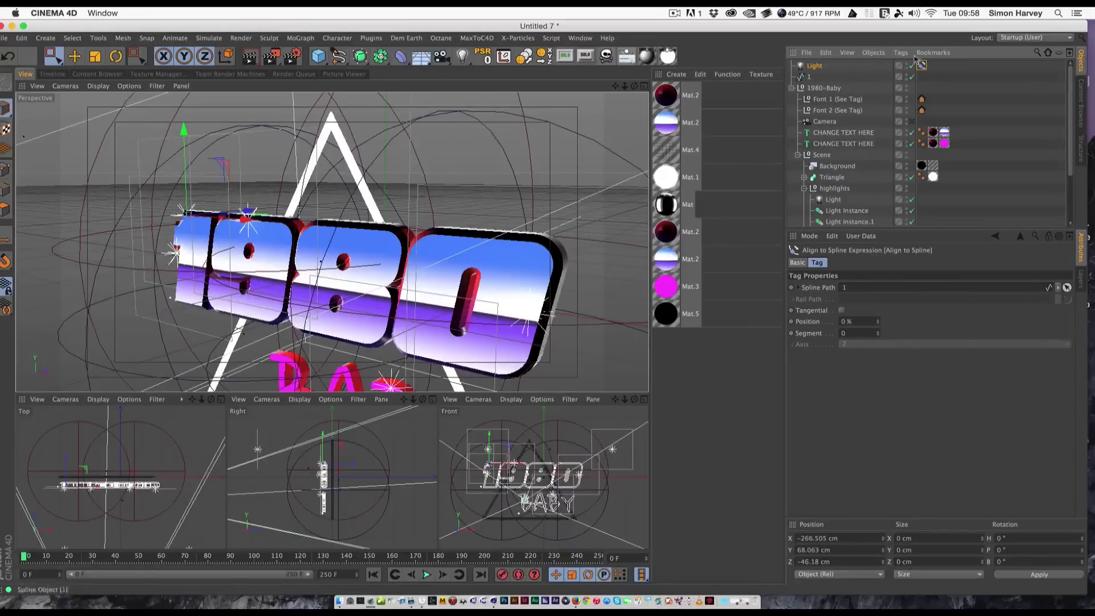
Shorten the timeline to 100 frames and keyframe the Align to Spline Position at 0% on frame 0 and 100% on frame 100.
left_click(791, 321, "ctrl")
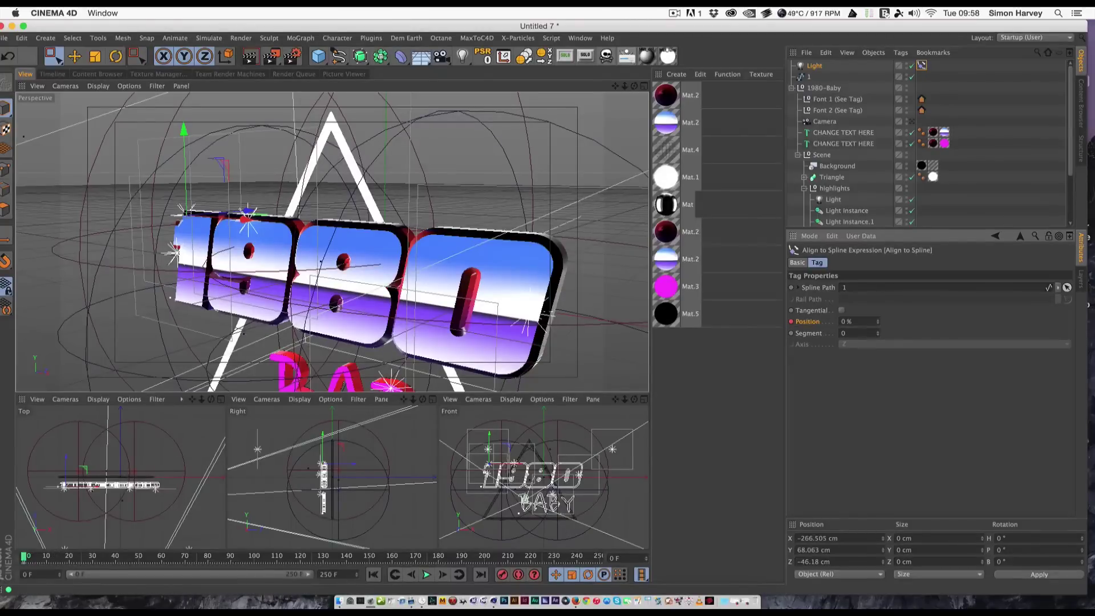
double_click(330, 574)
type("1")
type("100")
key("Return")
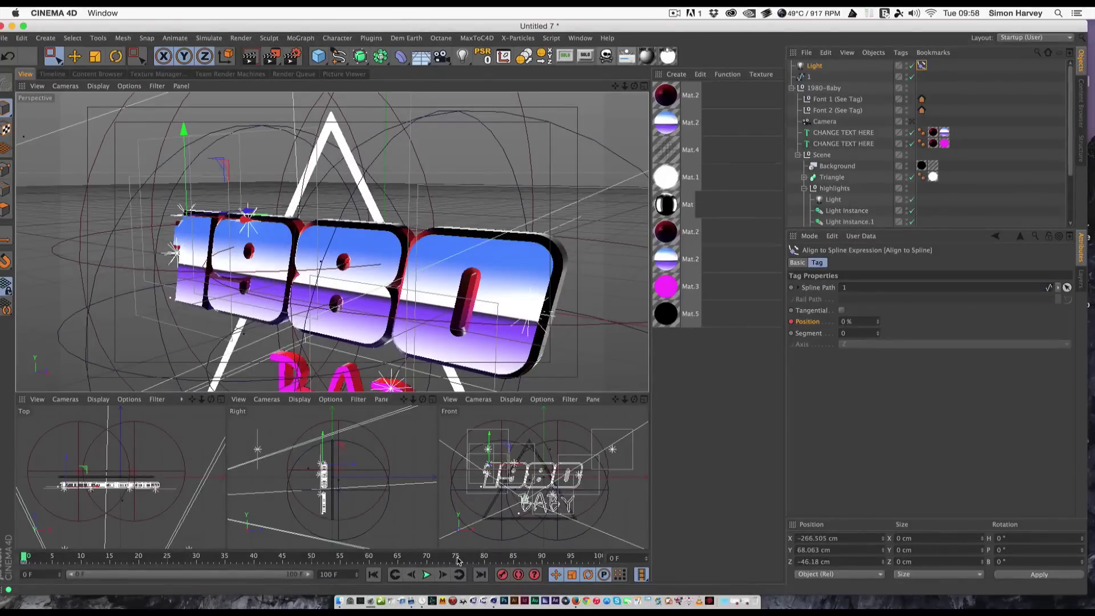
left_click(863, 321)
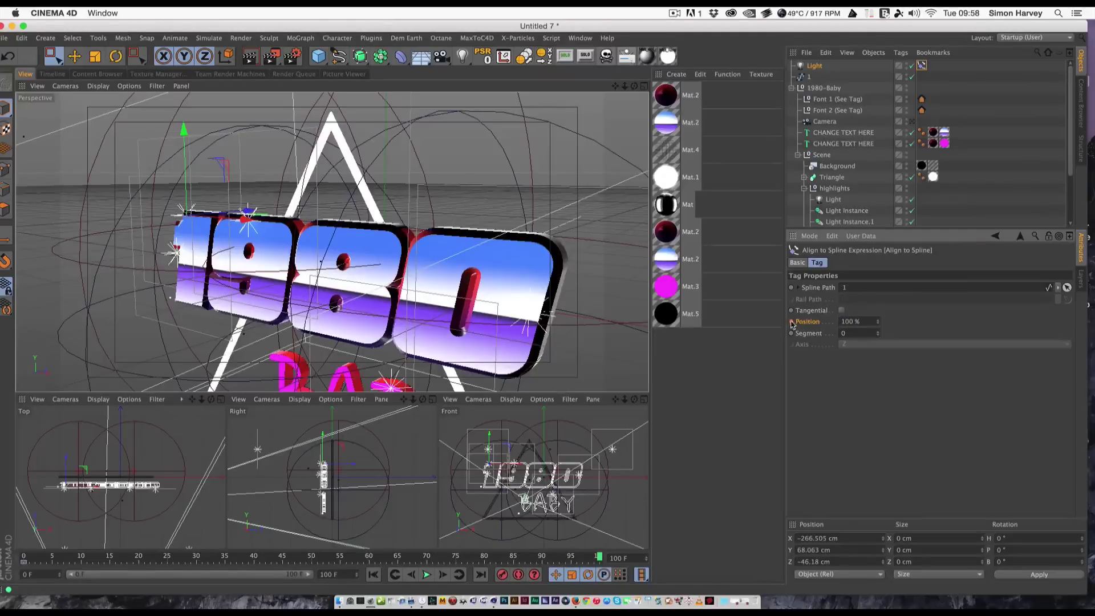
left_click(1014, 168)
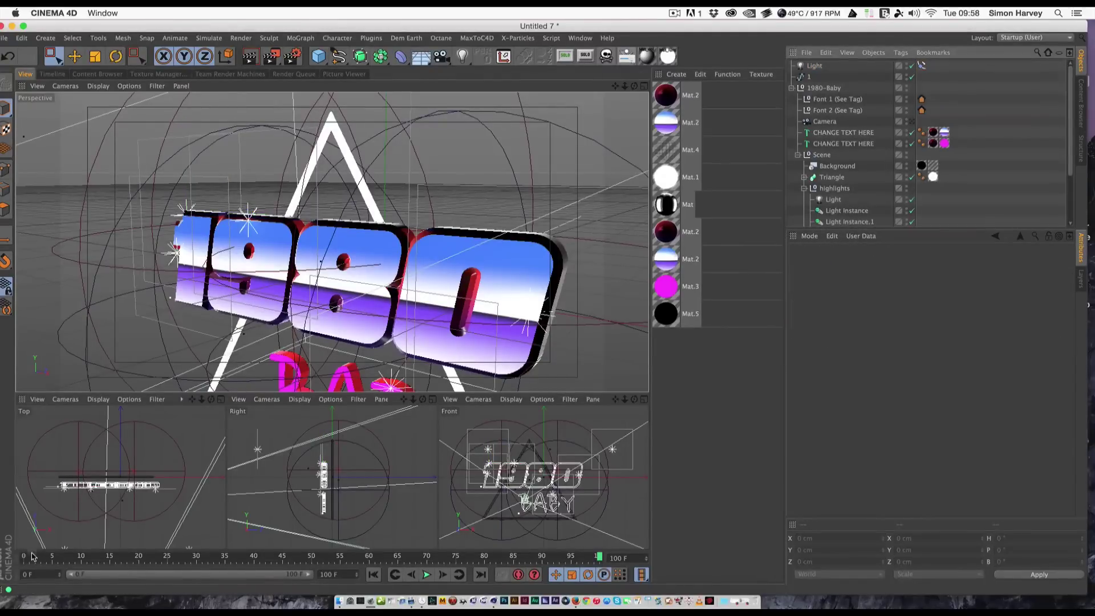
Keyframe the spline-following Light's lens glow brightness at 100% on frame 50.
left_click_drag(32, 556, 1, 594)
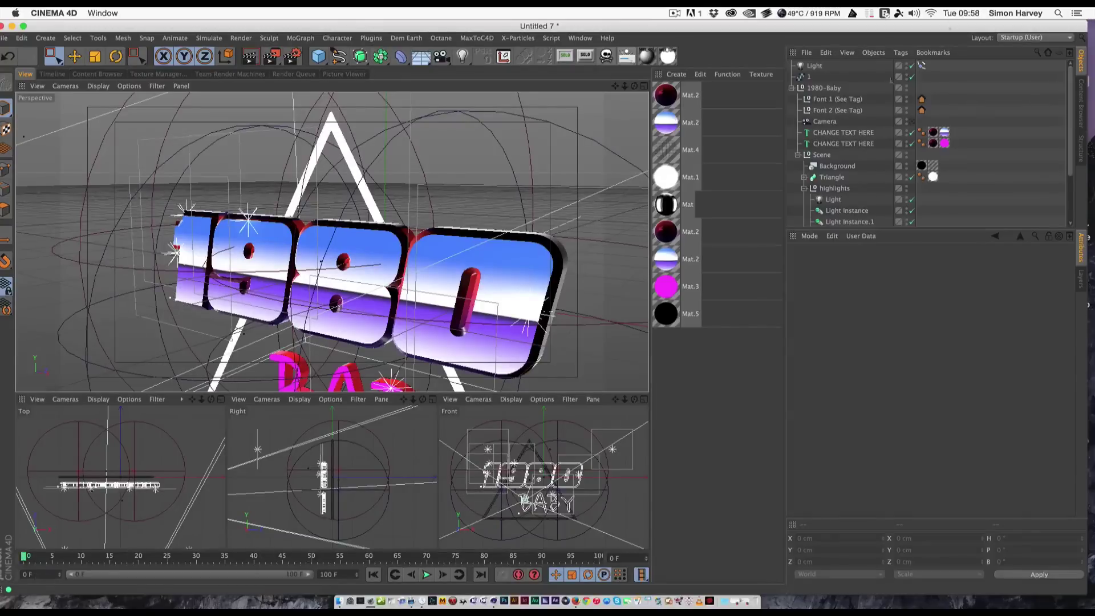
left_click(815, 66)
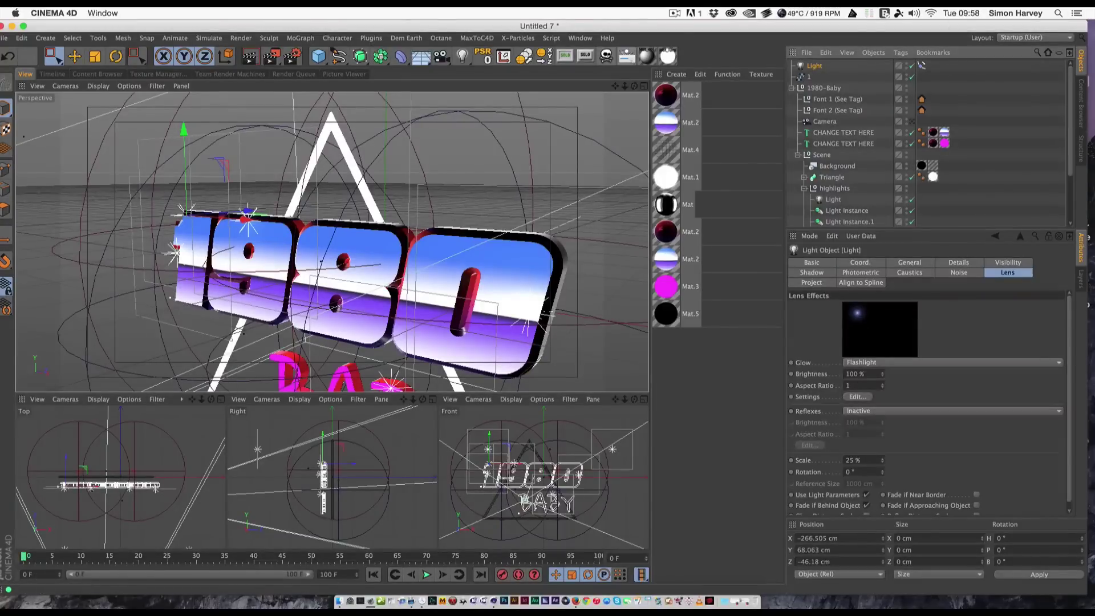
left_click(312, 556)
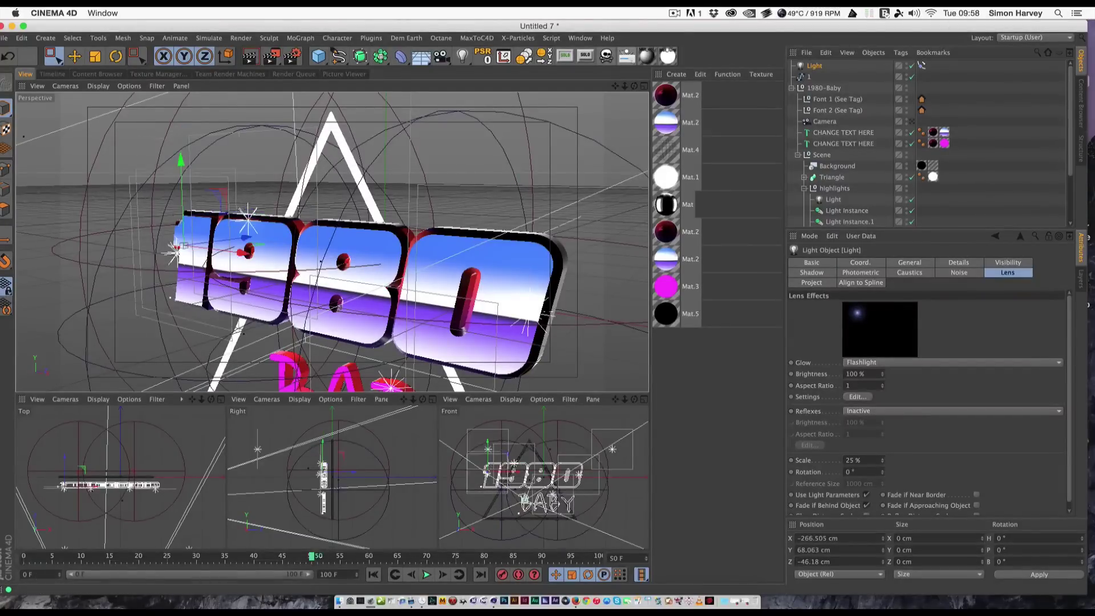
left_click(791, 373, "ctrl")
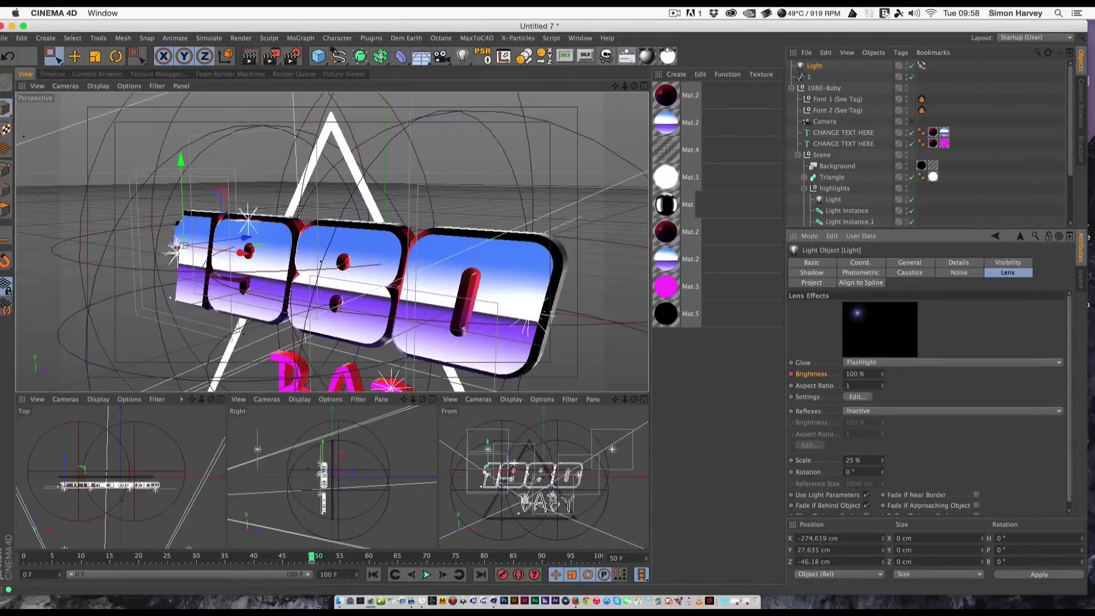
Keyframe the Light's lens glow brightness at 0% on frame 0 and on frame 100.
left_click_drag(312, 558, 2, 595)
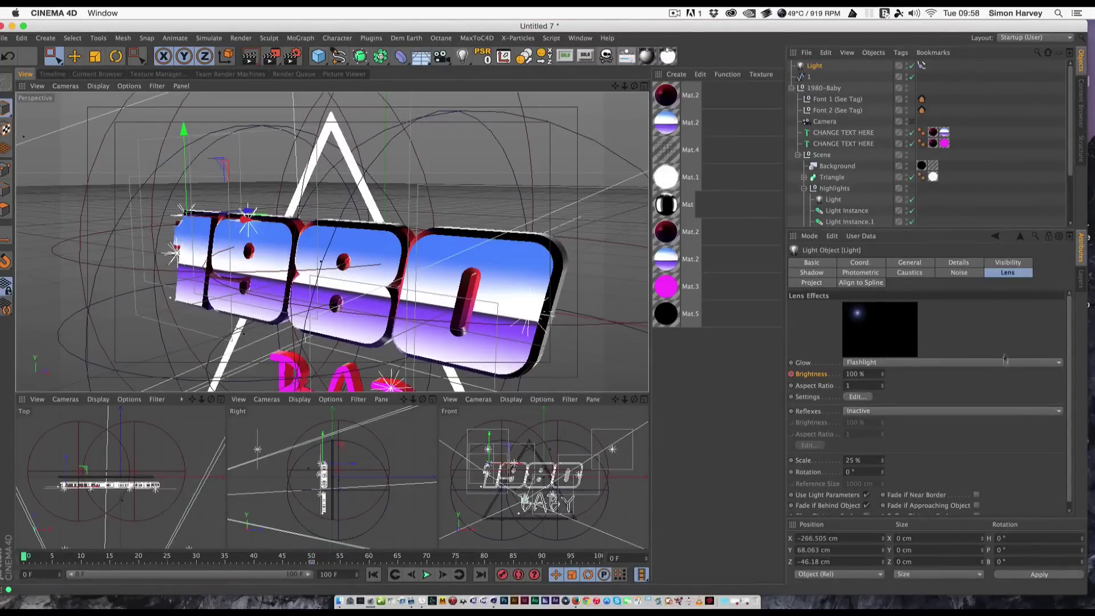
left_click_drag(868, 376, 822, 376)
type("0")
key("Return")
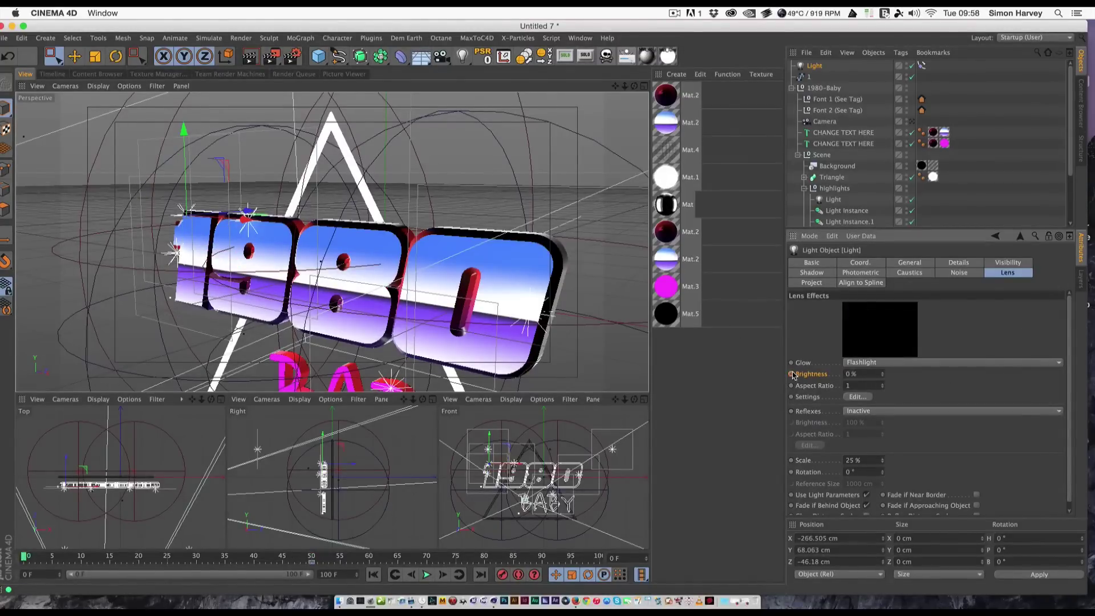
left_click(638, 552)
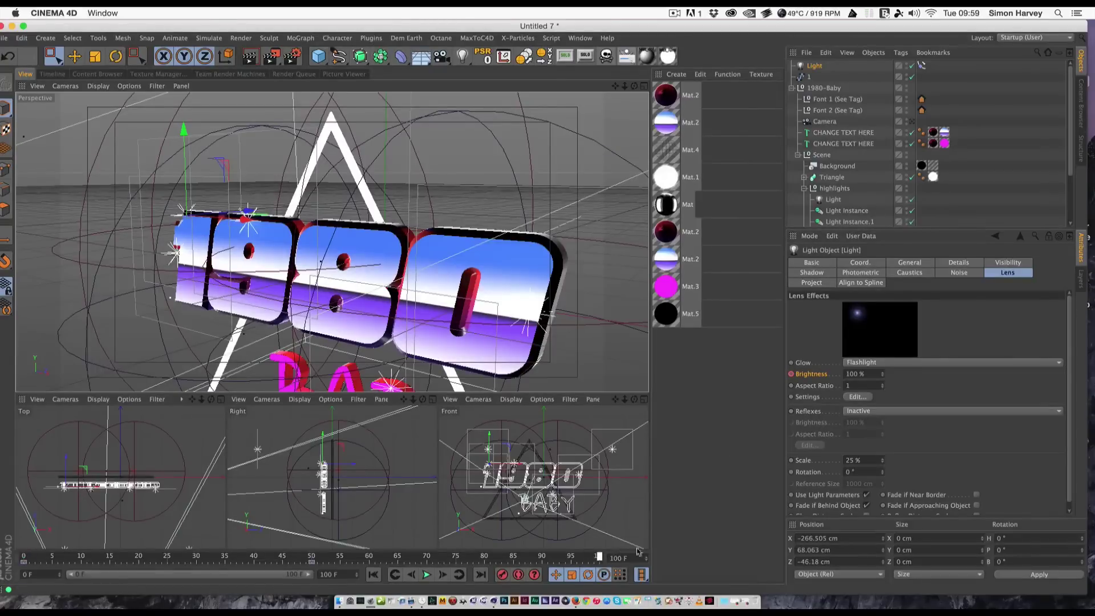
left_click_drag(882, 374, 821, 374)
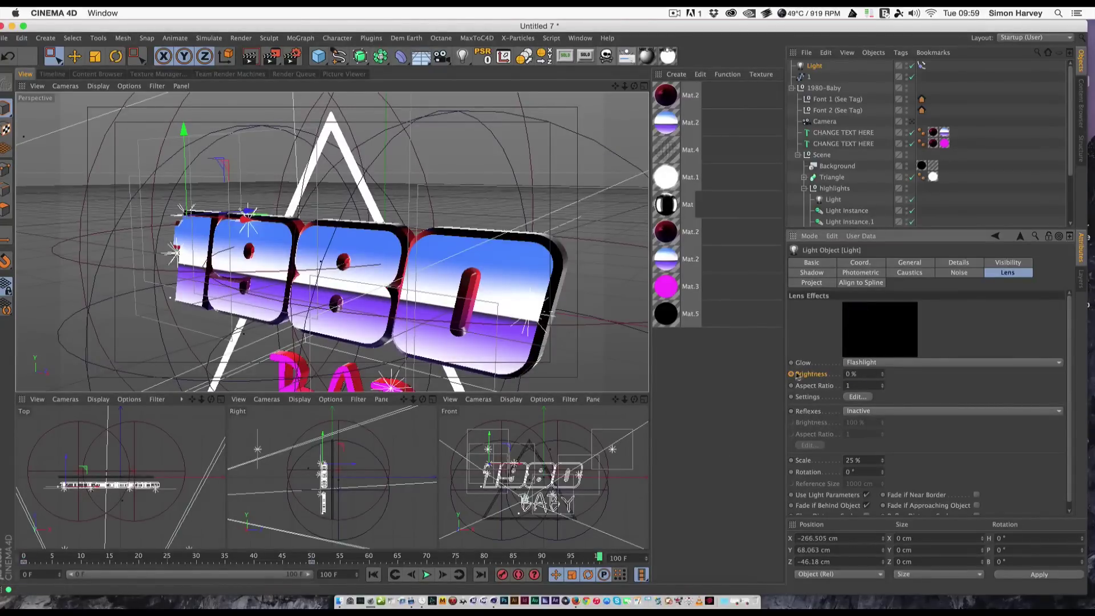
Disable the lights in the highlights group and replace the Highlights render effect with Lens Effects.
scroll(858, 201, "down", 3)
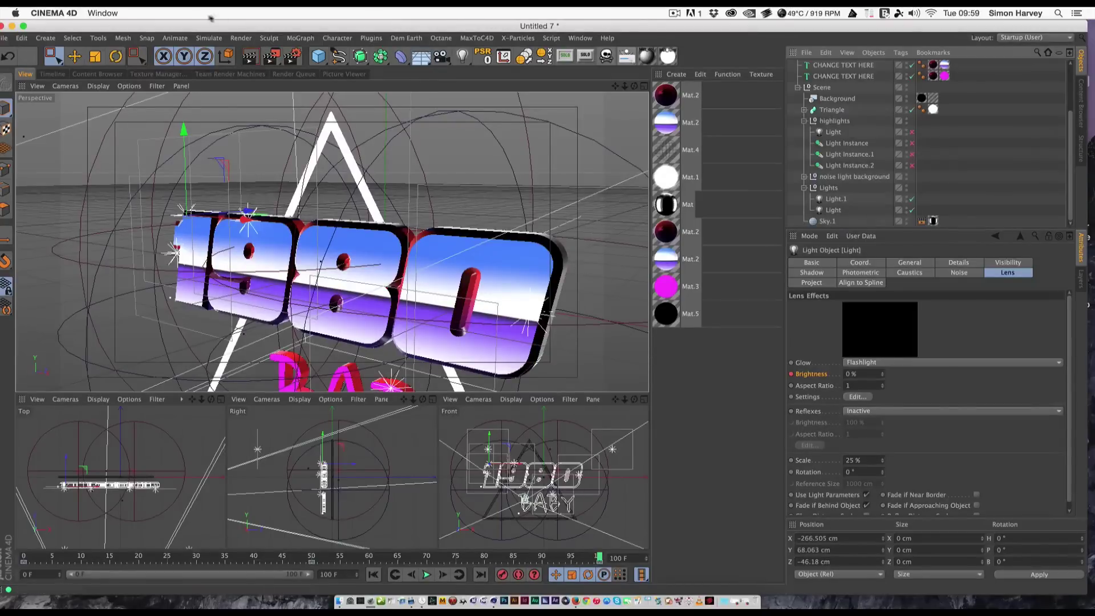
left_click(294, 55)
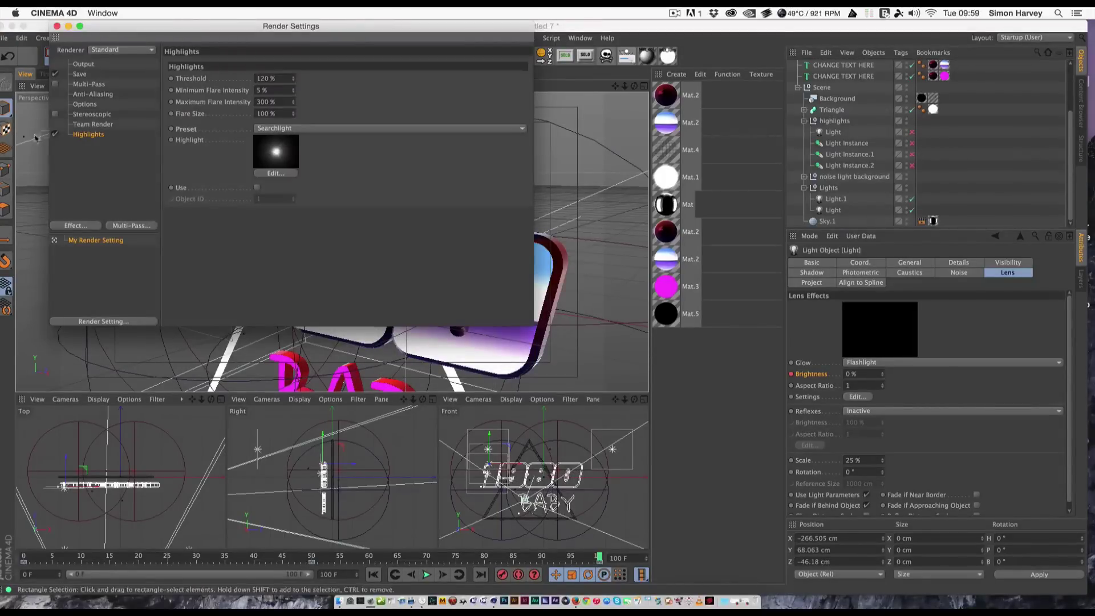
left_click(54, 134)
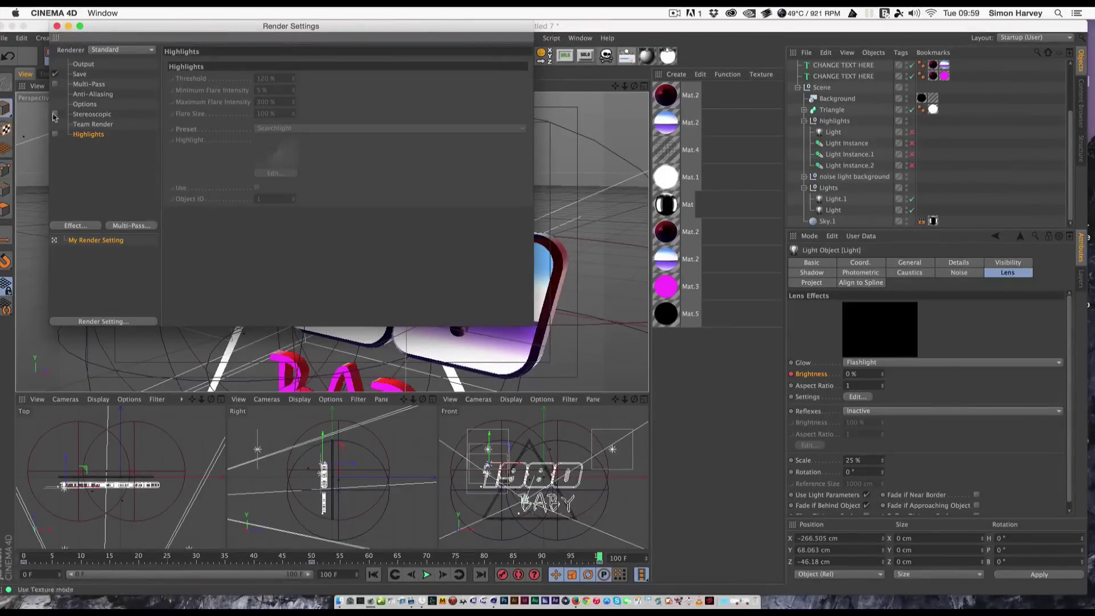
left_click(94, 227)
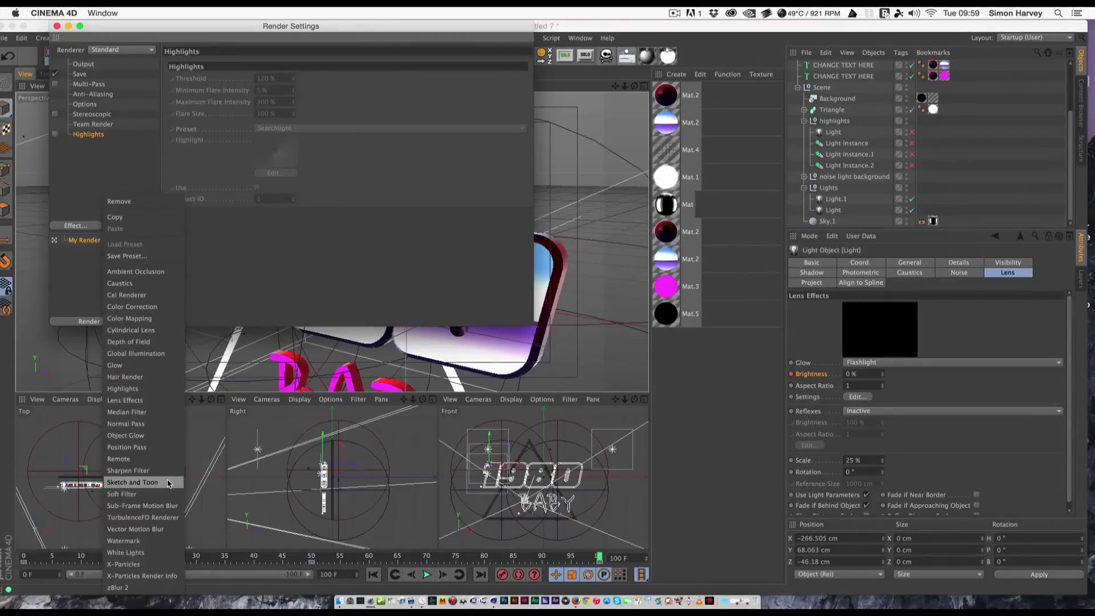
left_click(125, 401)
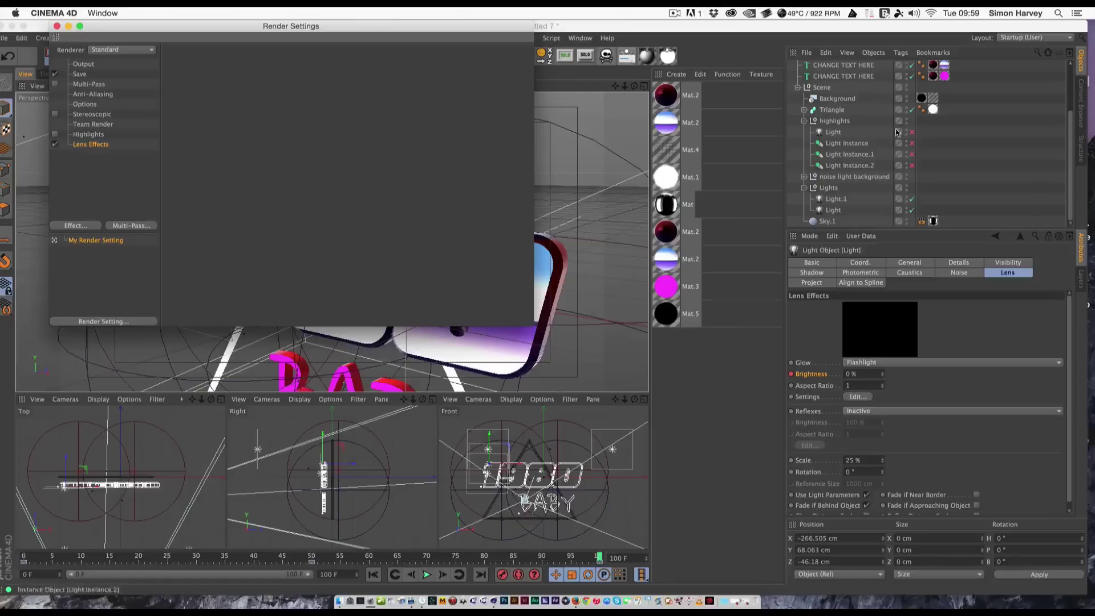
left_click(57, 26)
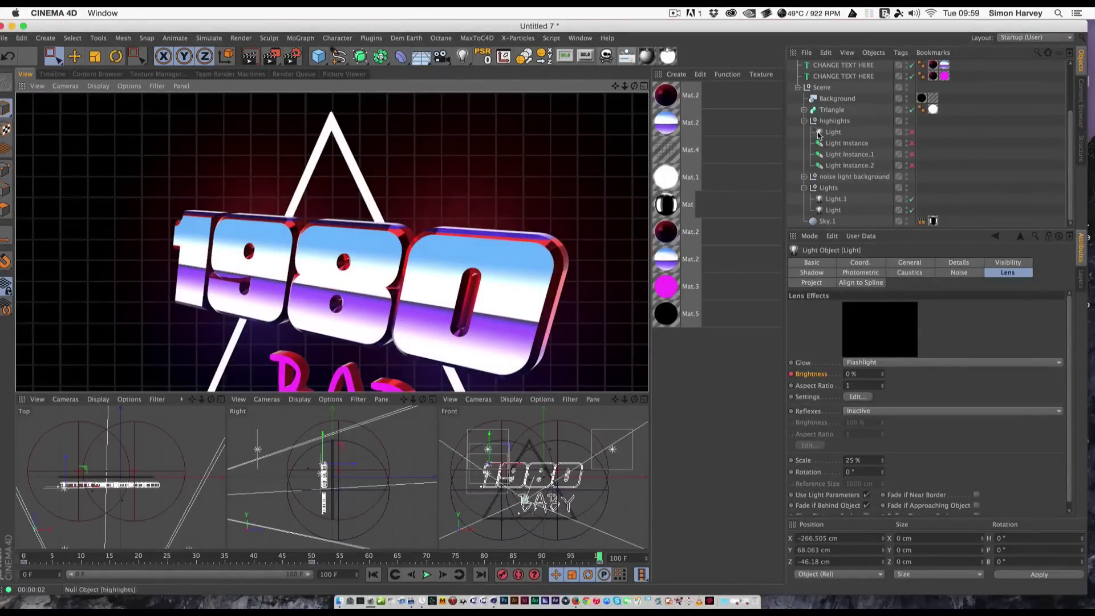
Test-render the perspective view at frame 50 to check the glow of the spline-following Light.
scroll(867, 185, "up", 3)
left_click(814, 68)
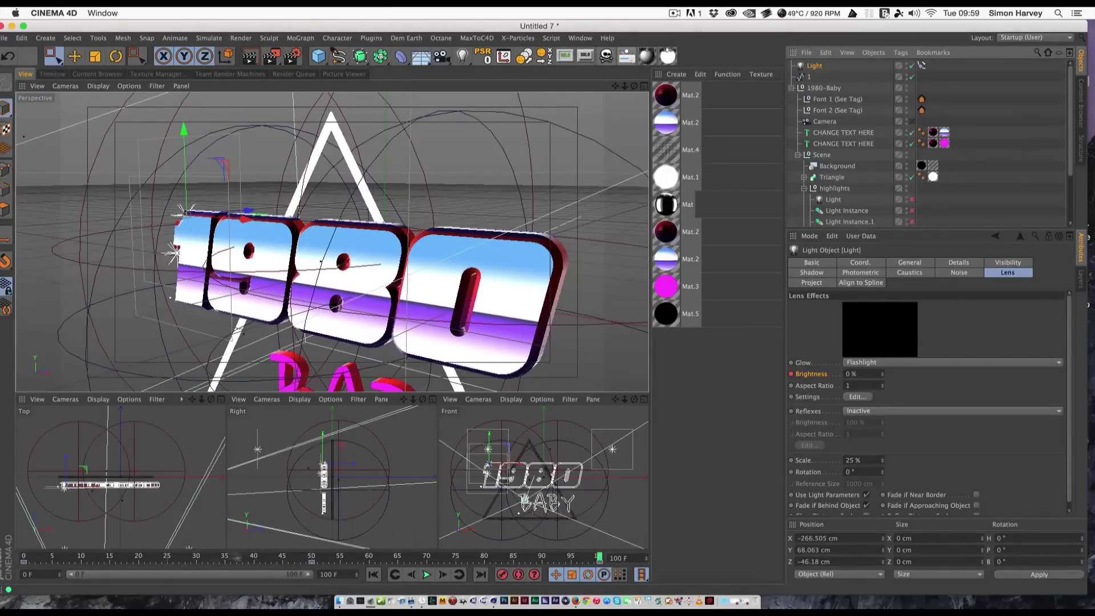
left_click(315, 557)
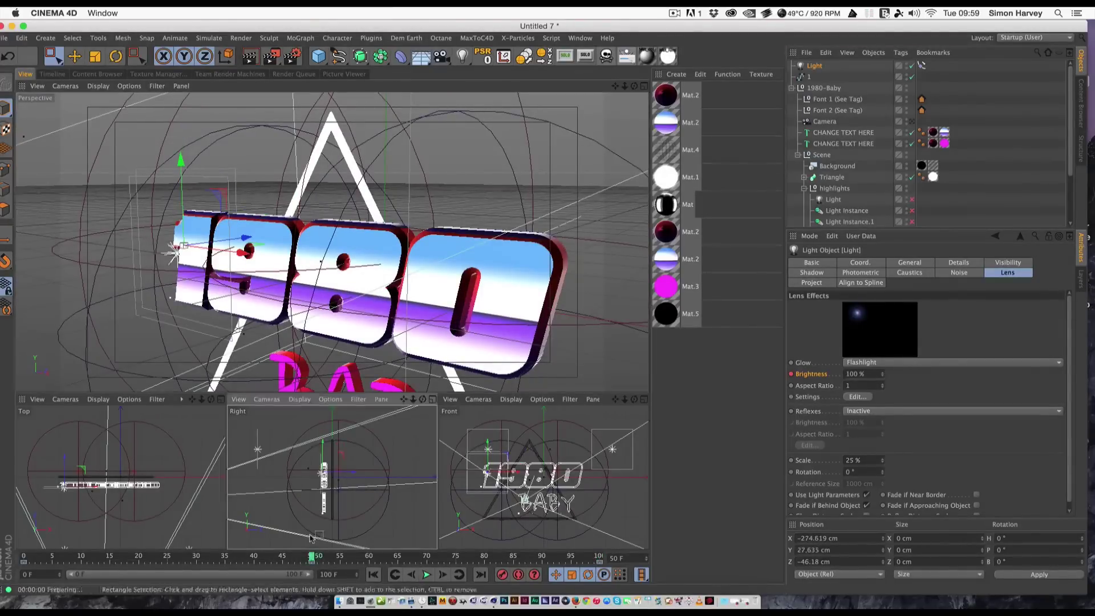
key("super+r")
left_click(338, 88)
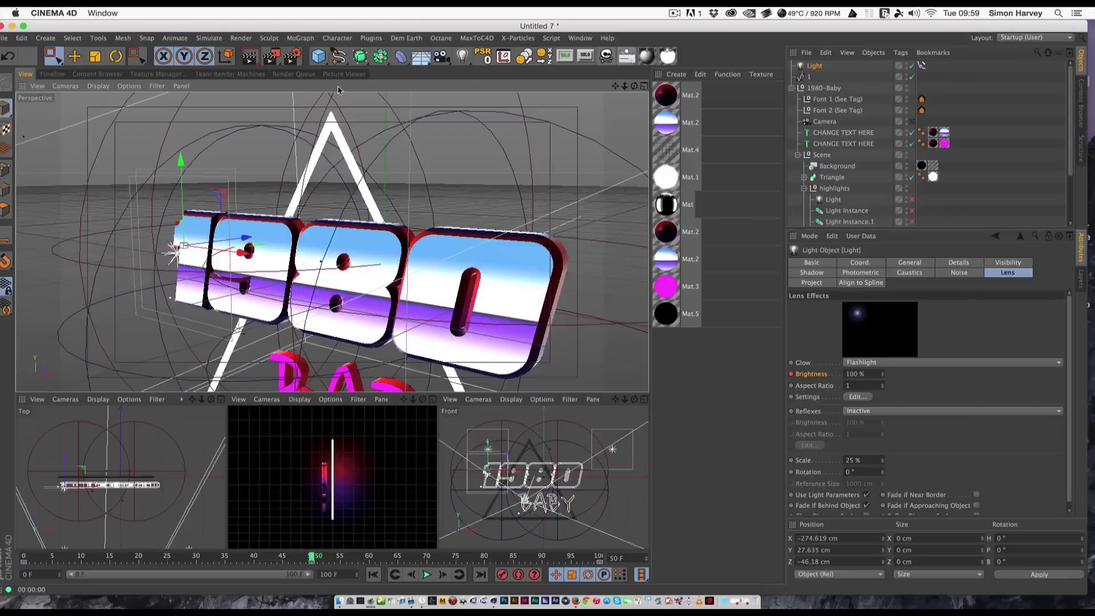
key("super+r")
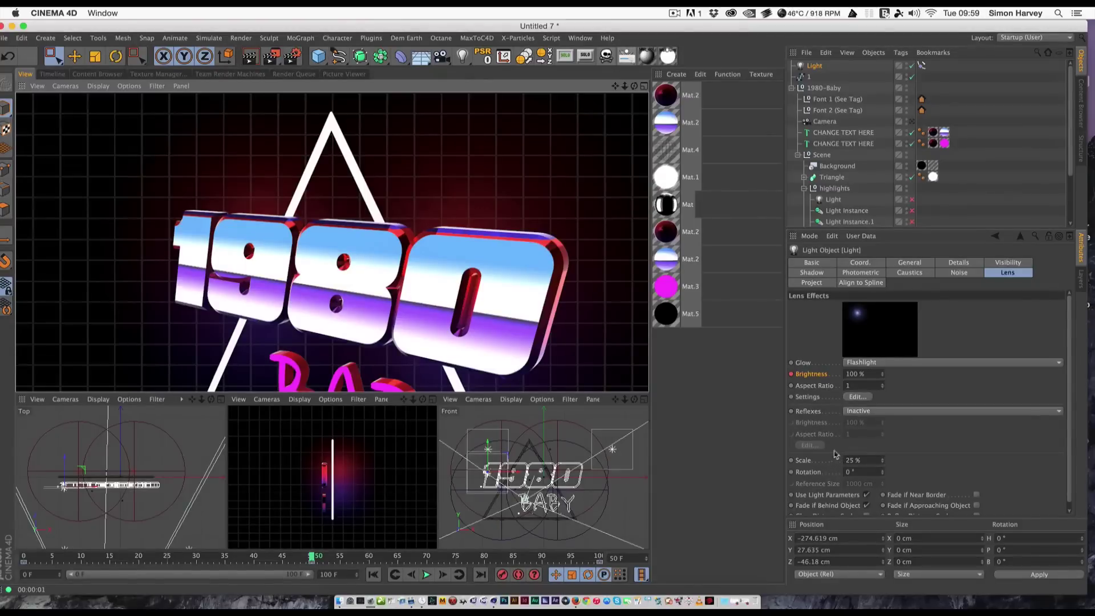
Move spline 1 in front of the text to about -57.4 cm in Z and test-render the light at frame 75.
left_click(810, 77)
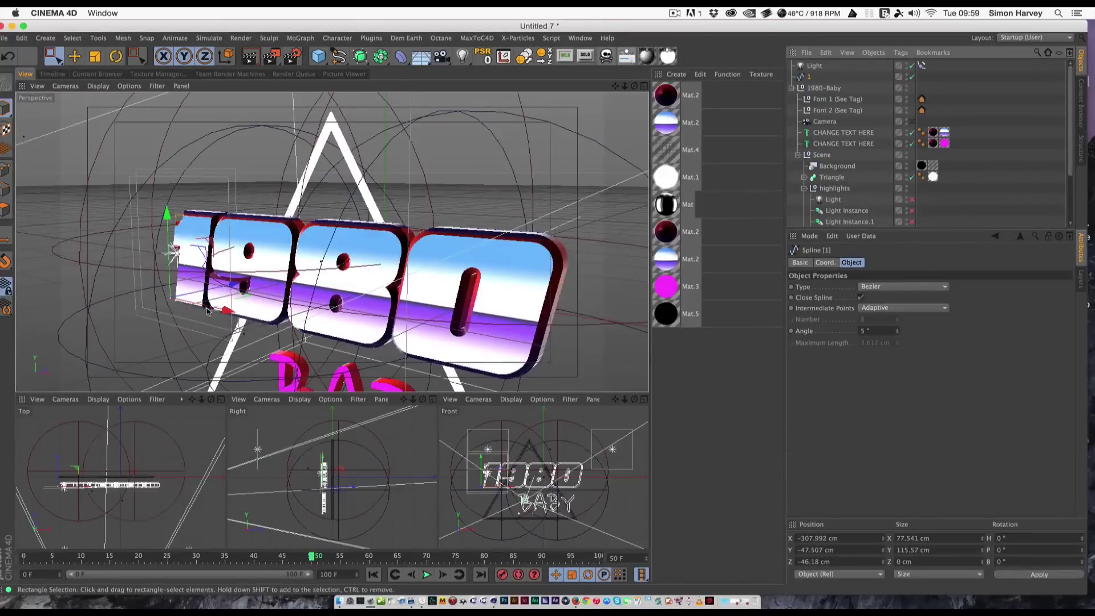
left_click_drag(227, 285, 226, 286)
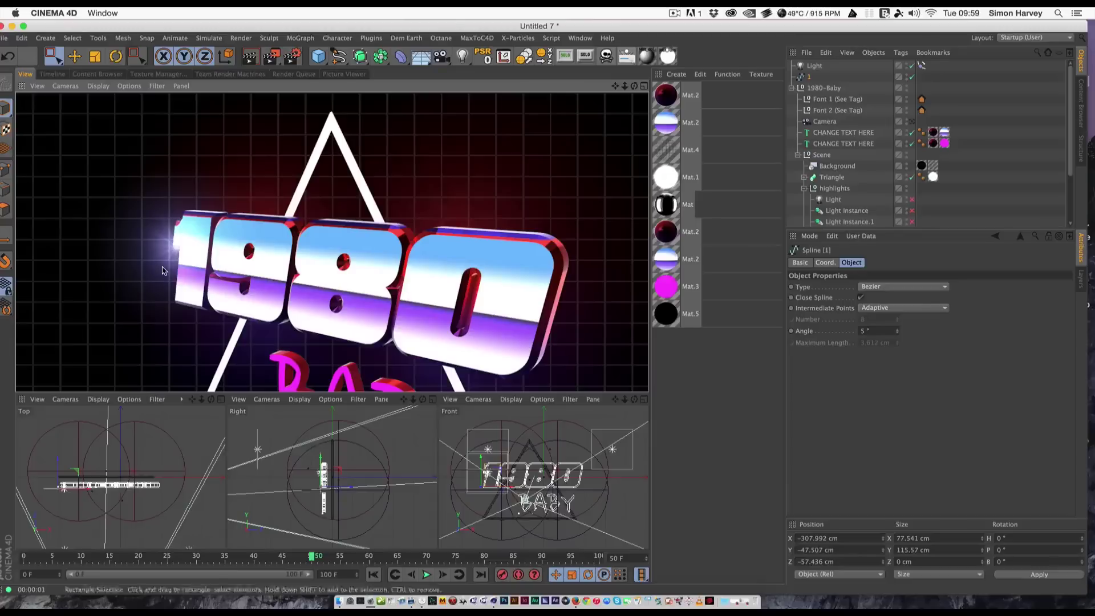
left_click_drag(326, 560, 457, 554)
key("super+r")
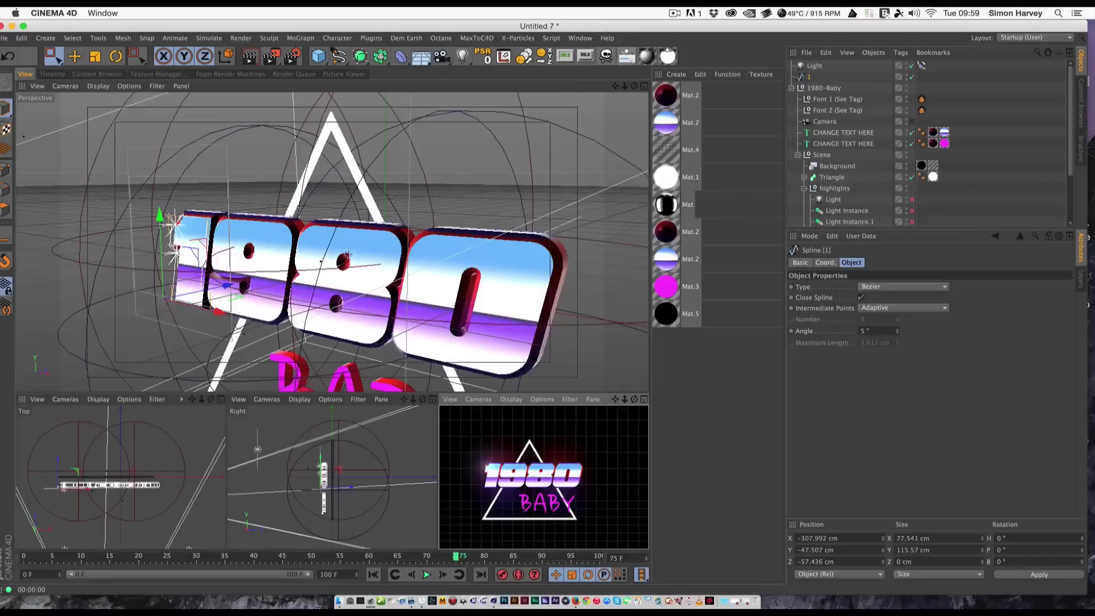
left_click_drag(459, 558, 450, 557)
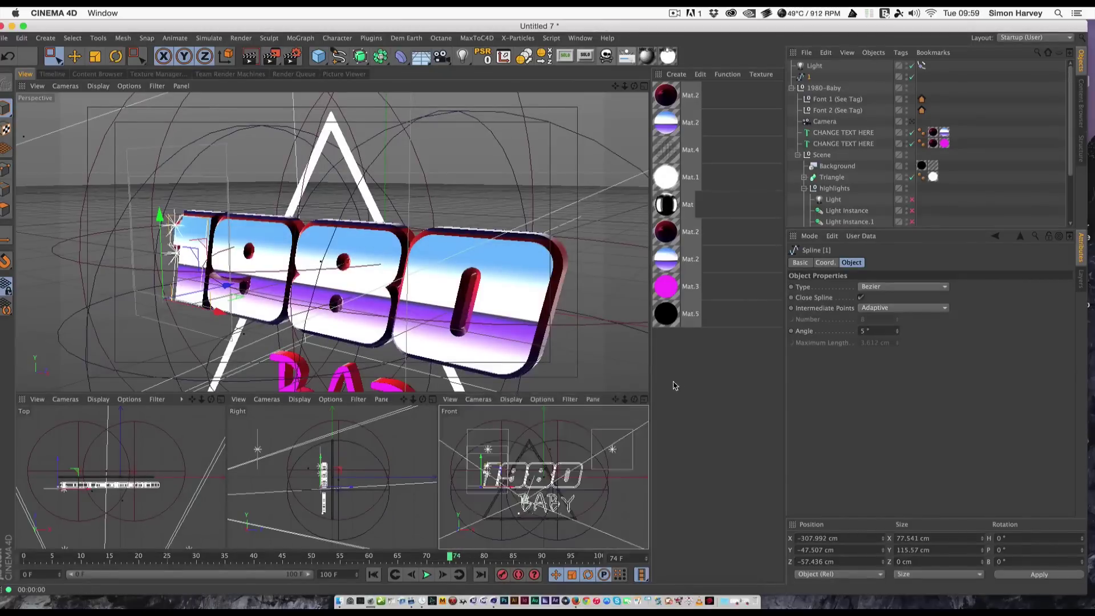
Maximize the Front view and fit an Interactive Render Region around the digit 1.
left_click(644, 399)
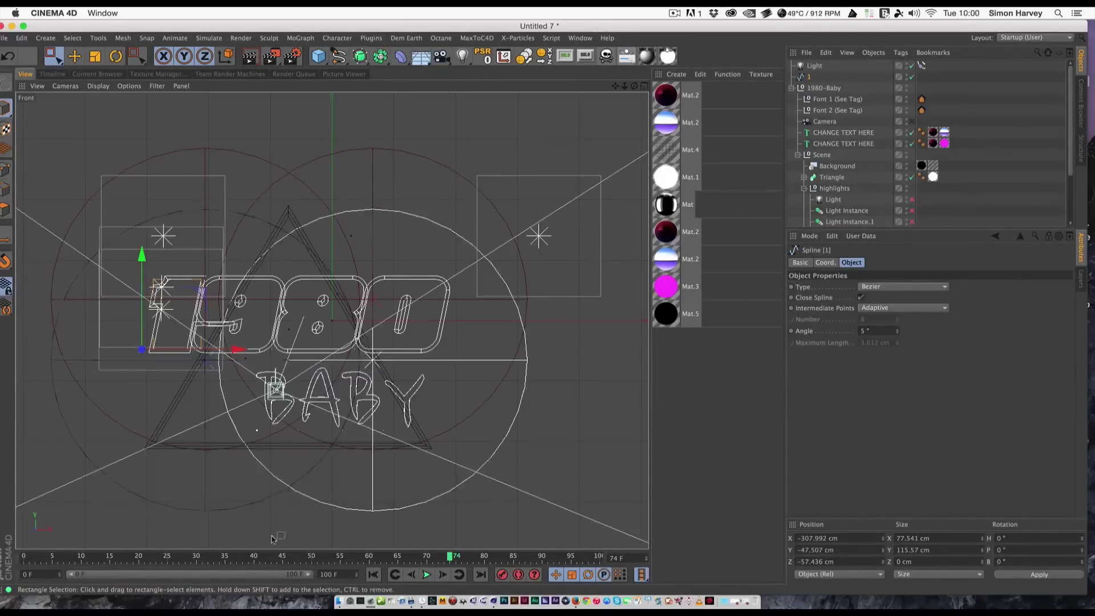
left_click(271, 56)
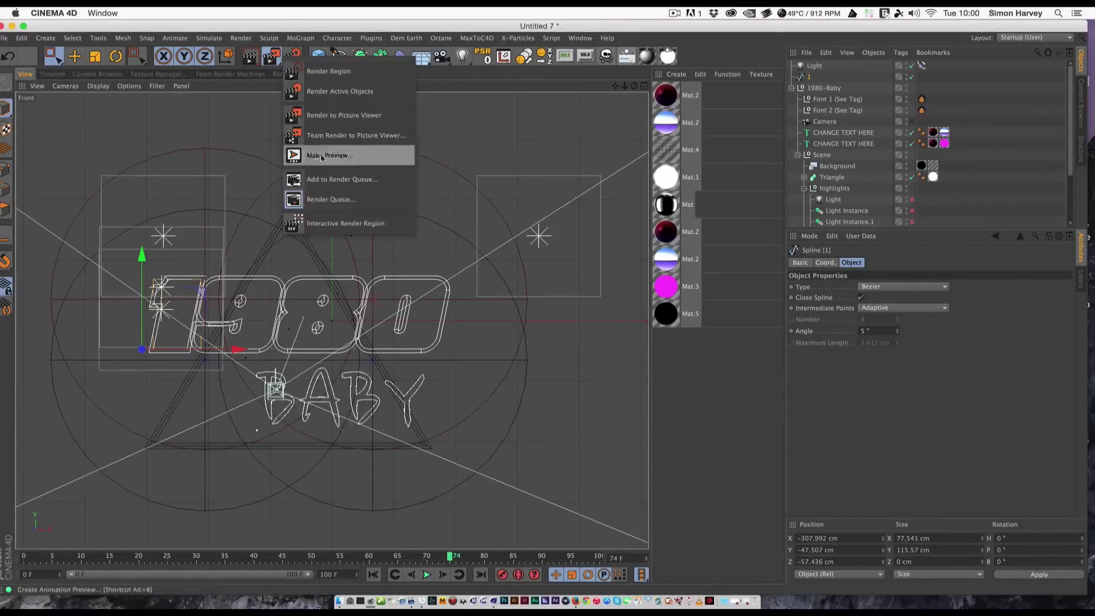
left_click(314, 224)
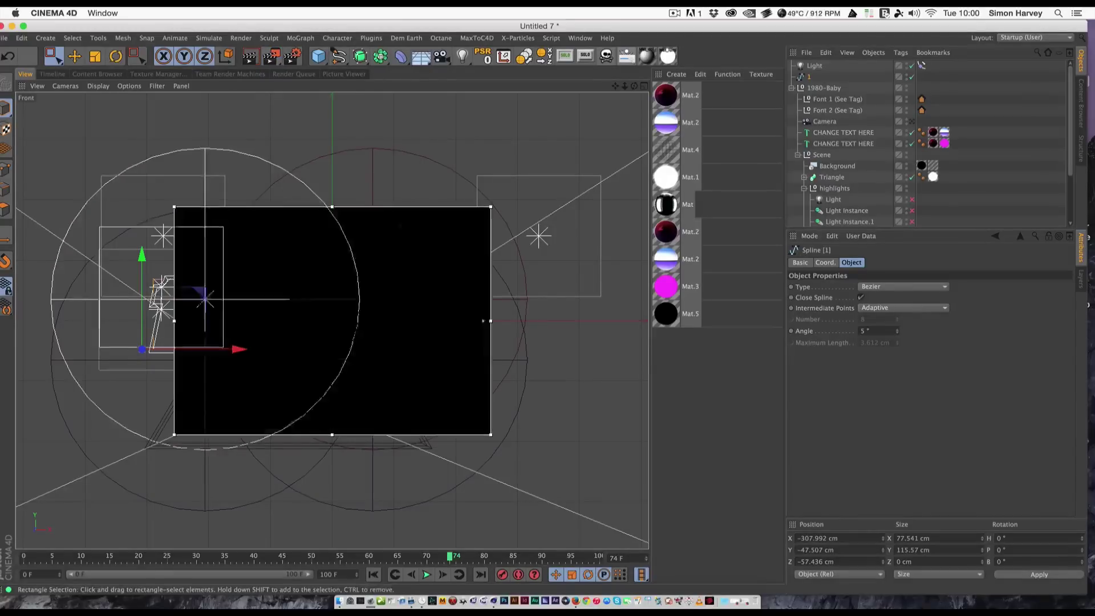
left_click_drag(174, 320, 130, 321)
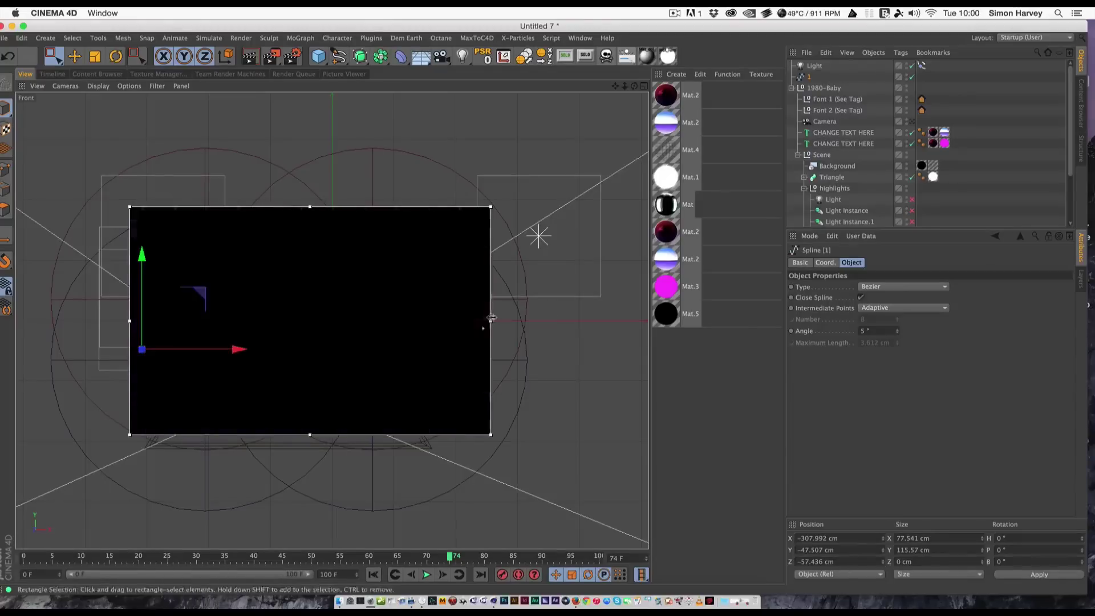
left_click_drag(489, 320, 245, 320)
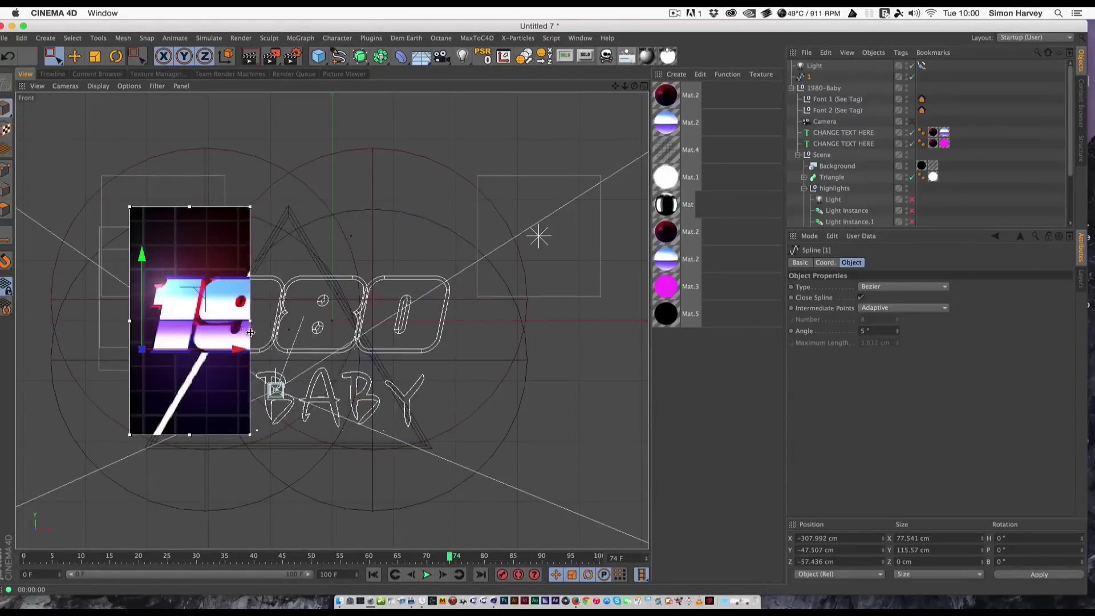
left_click_drag(189, 434, 187, 394)
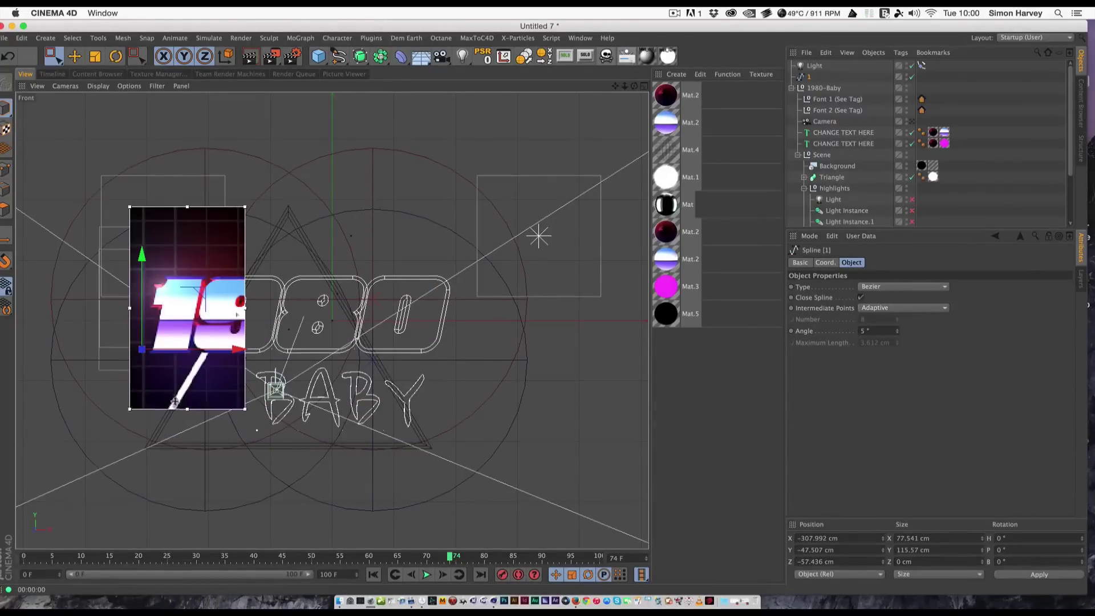
Scrub back through the animation to frame 26 to check the light moving around the digit 1, and clear the selection.
left_click_drag(447, 558, 250, 560)
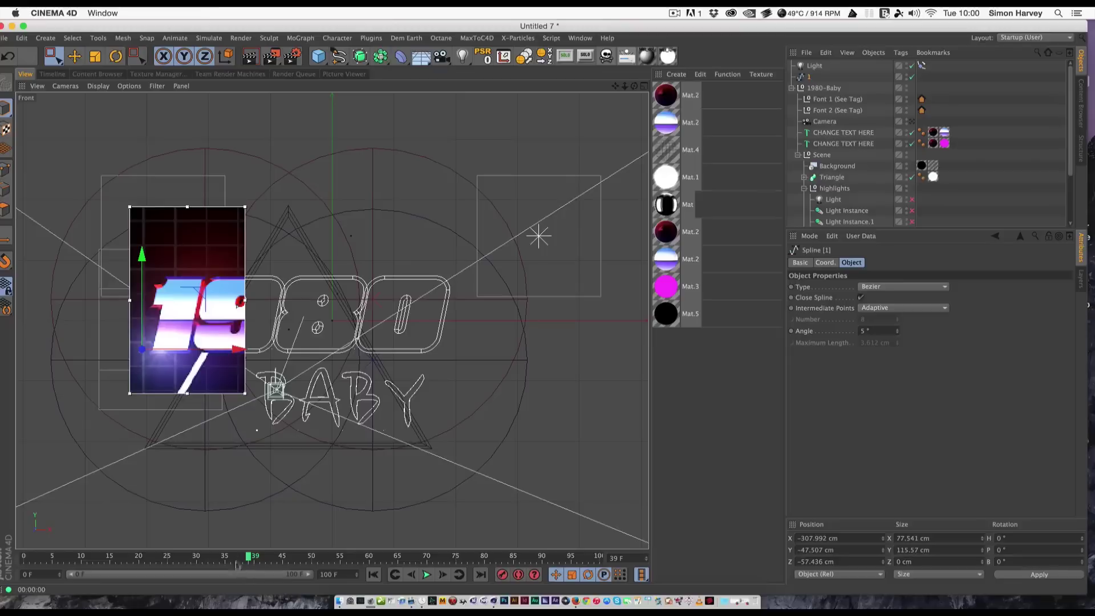
left_click_drag(210, 563, 174, 562)
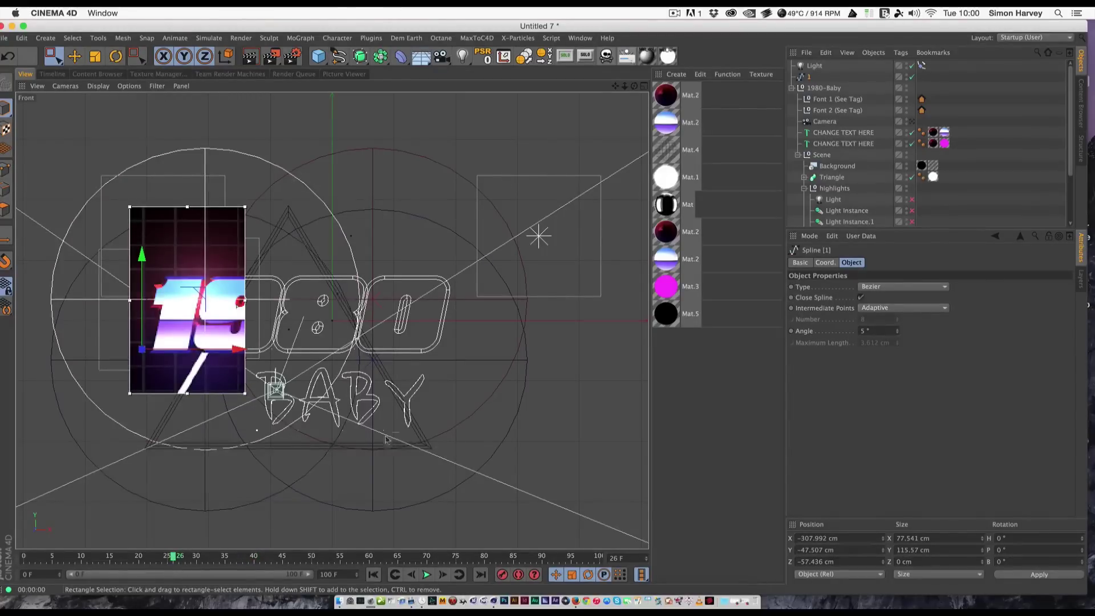
left_click(994, 106)
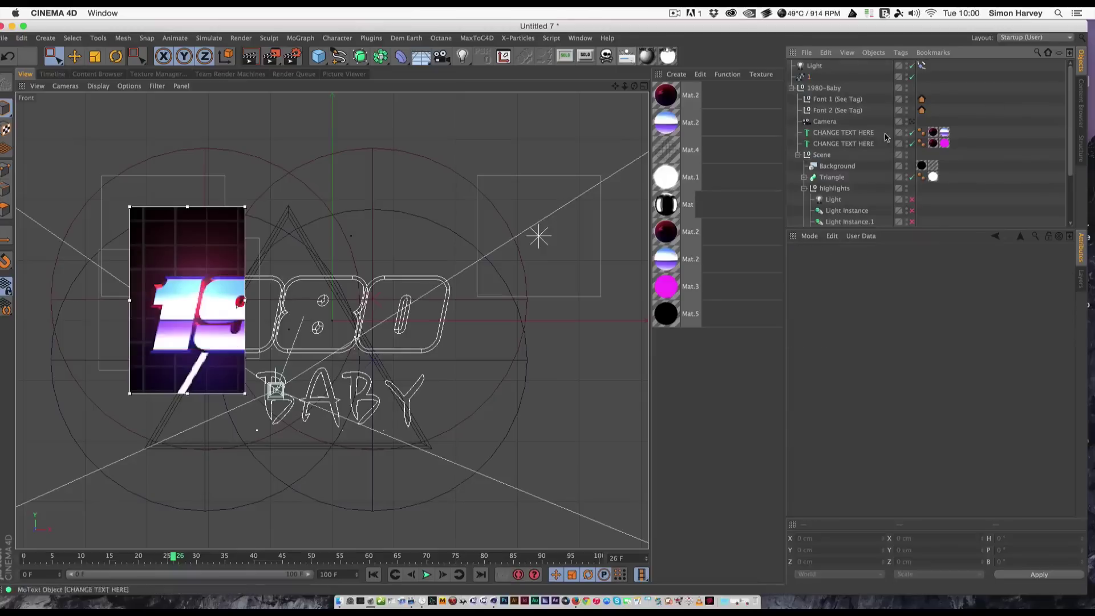
Close the 1980-Baby project and start from an empty scene.
key("super+w")
left_click(513, 212)
left_click(512, 213)
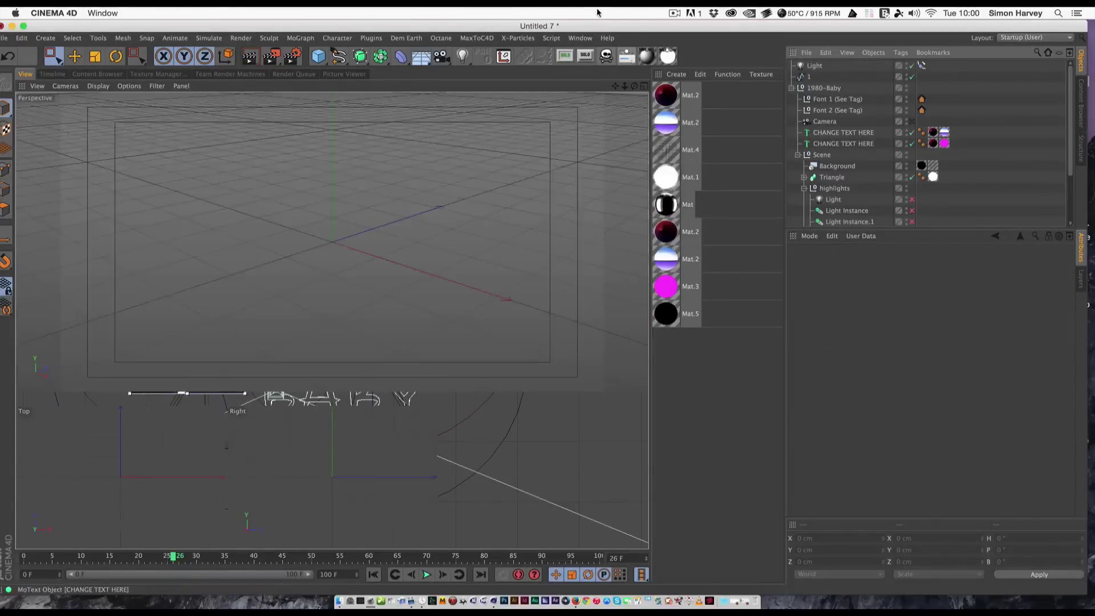
left_click(580, 38)
left_click(579, 39)
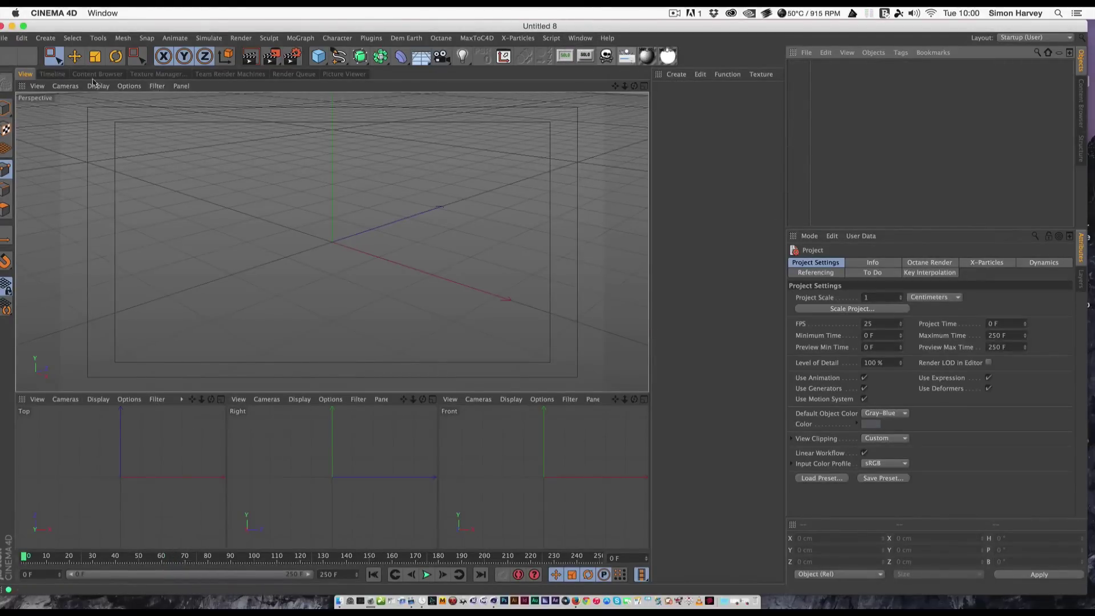
Browse the text presets of the _trailer-text-pack library in the Content Browser for another style.
left_click(65, 86)
left_click(83, 77)
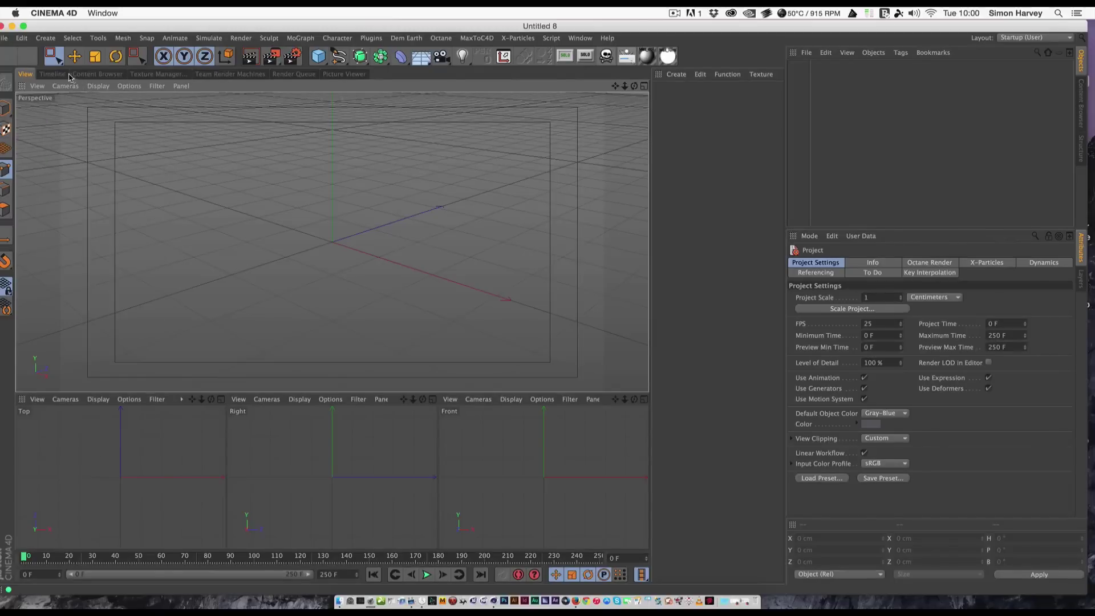
left_click(93, 74)
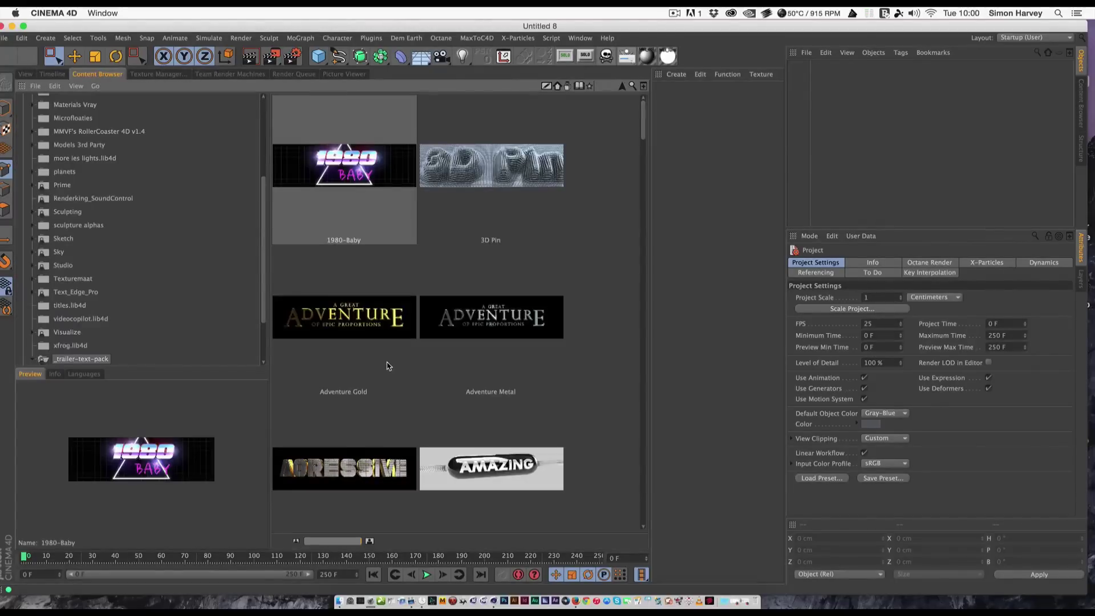
scroll(430, 436, "down", 20)
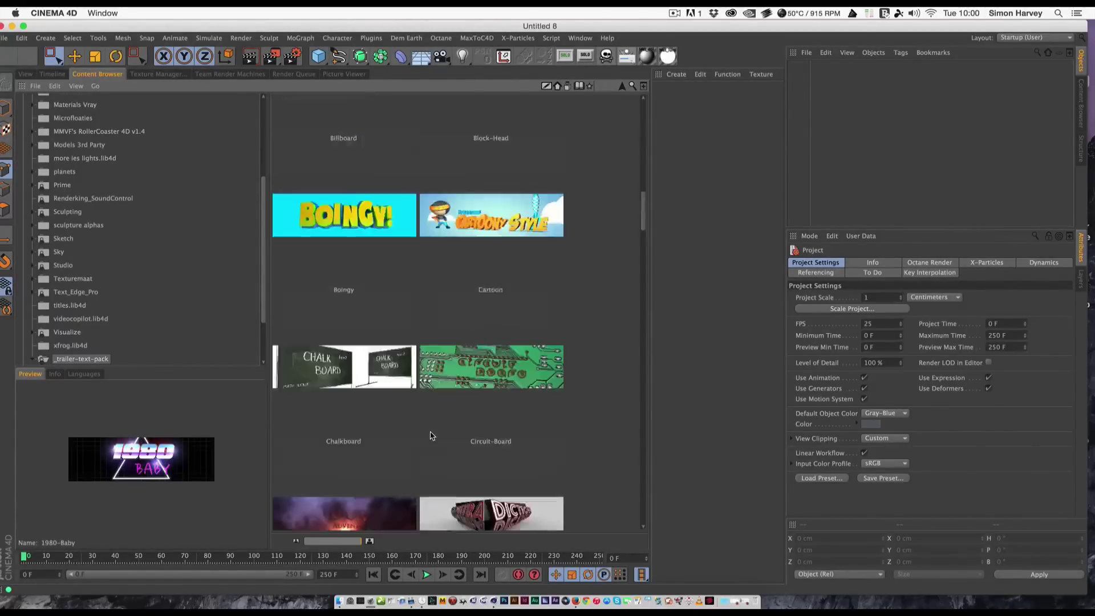
scroll(433, 416, "up", 20)
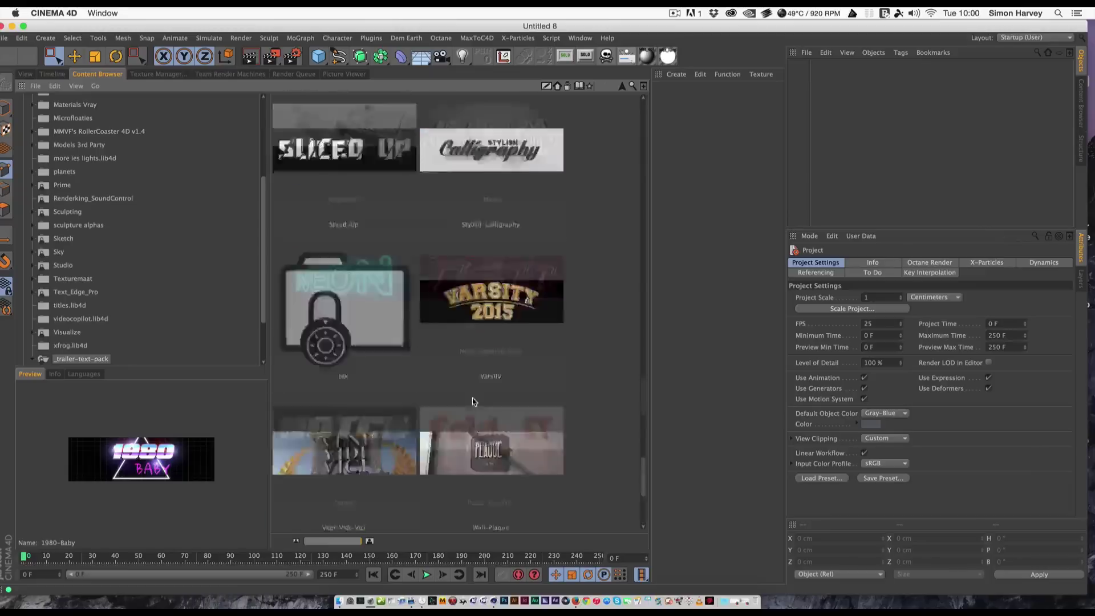
scroll(462, 407, "down", 20)
scroll(456, 408, "up", 20)
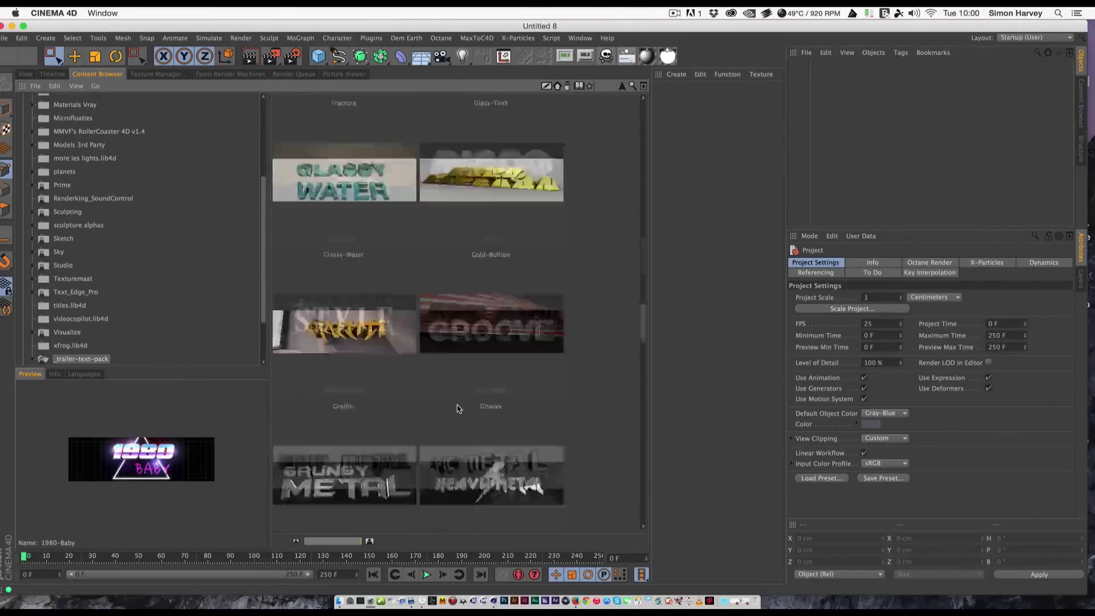